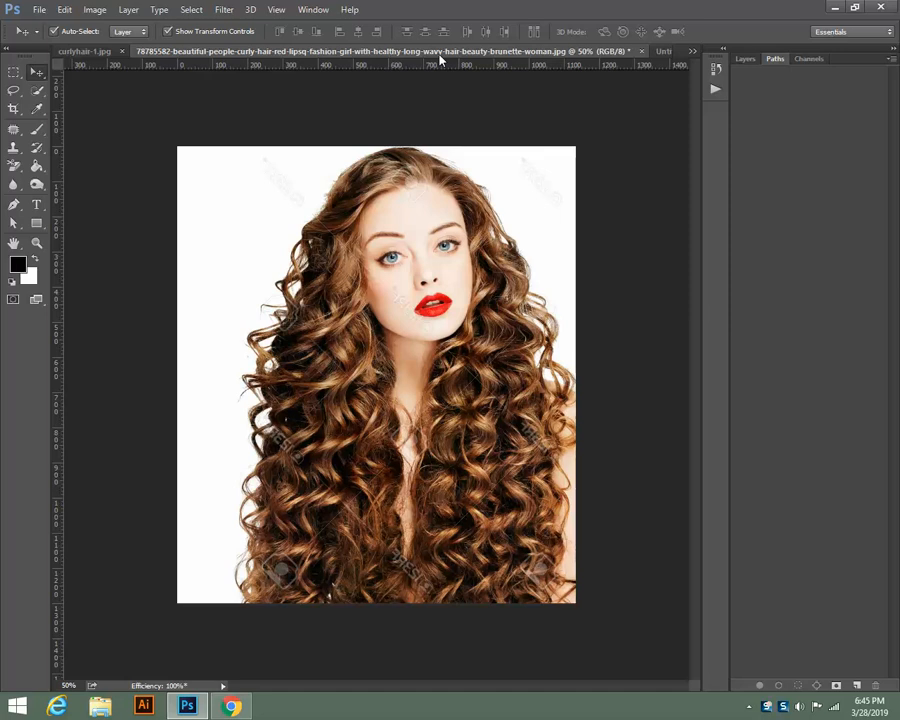
left_click(13, 208)
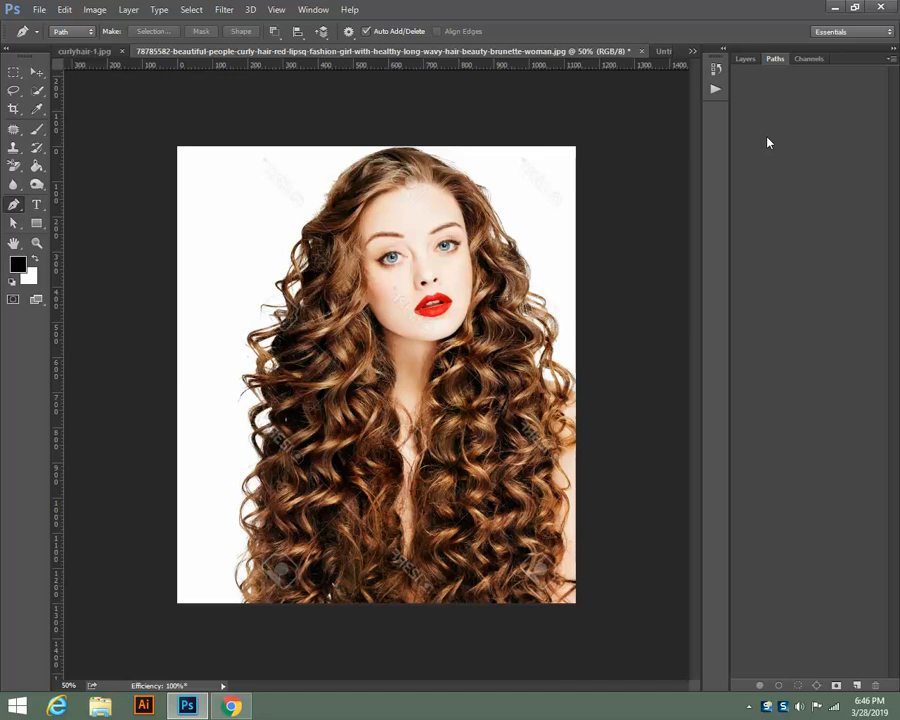
left_click(36, 76)
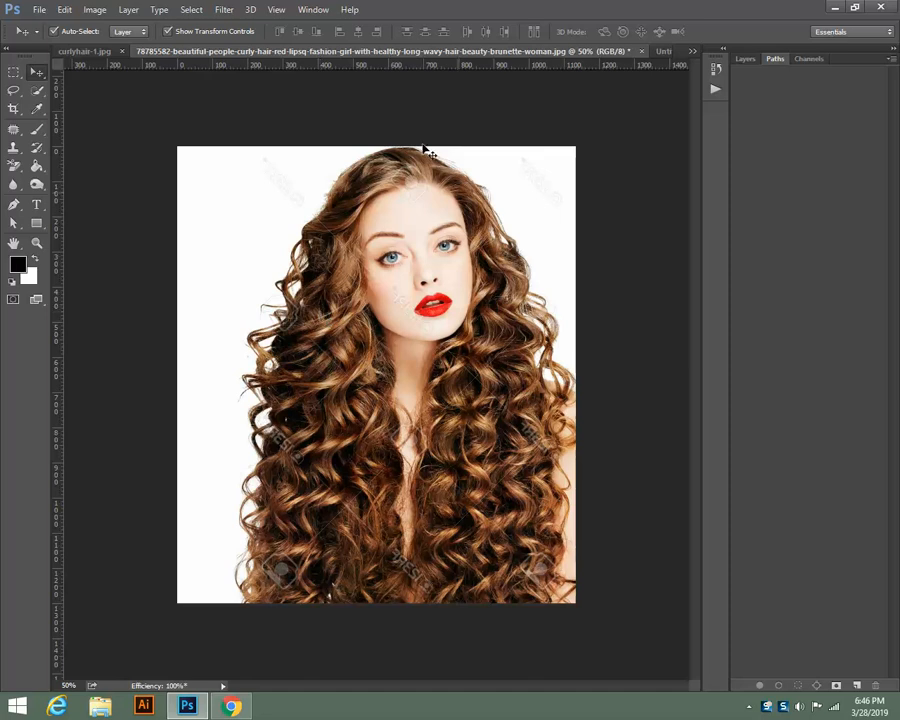
Switch to the curlyhair-1.jpg document, activate the Eraser Tool and show the document's layers.
left_click(88, 51)
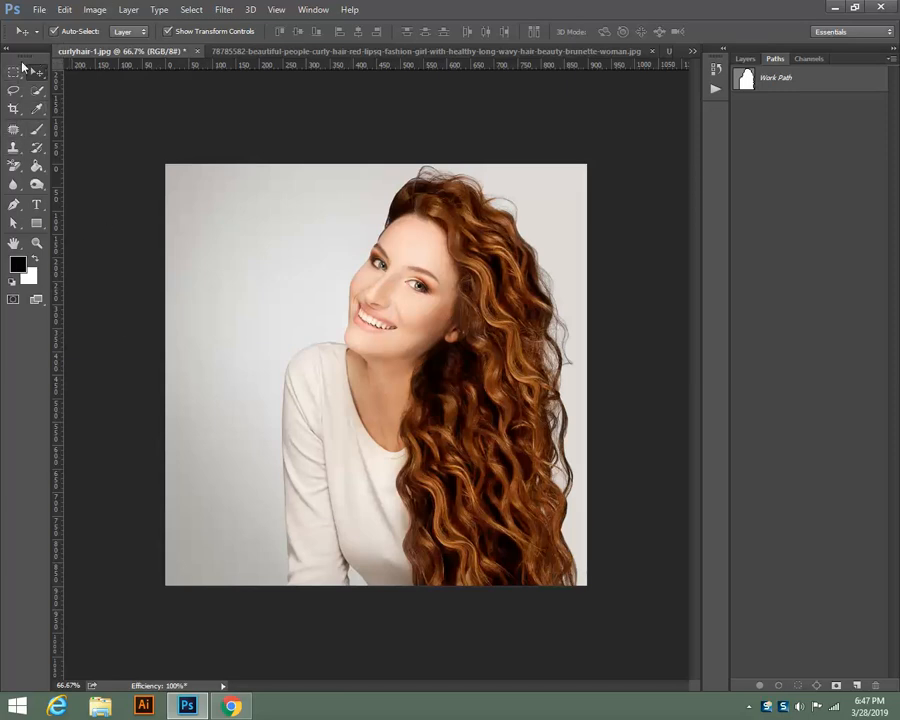
left_click(14, 165)
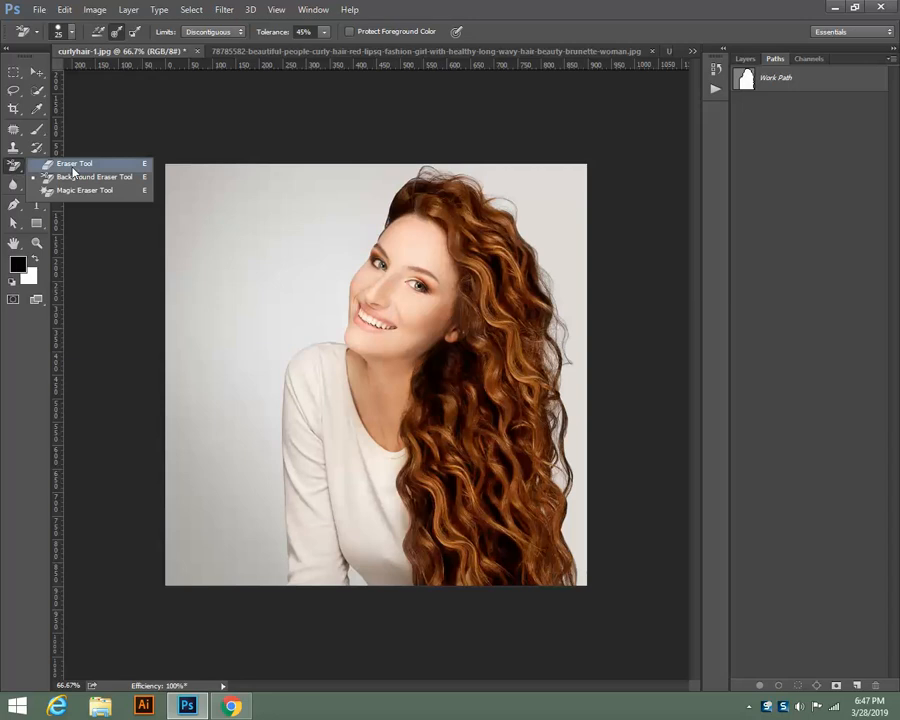
left_click(72, 164)
left_click(14, 165)
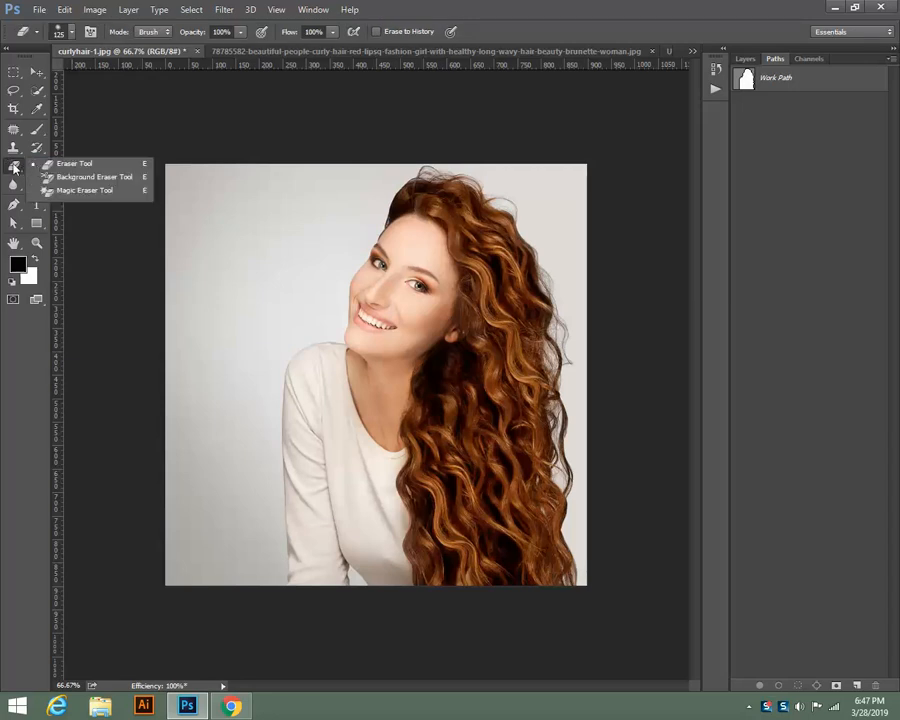
left_click(65, 168)
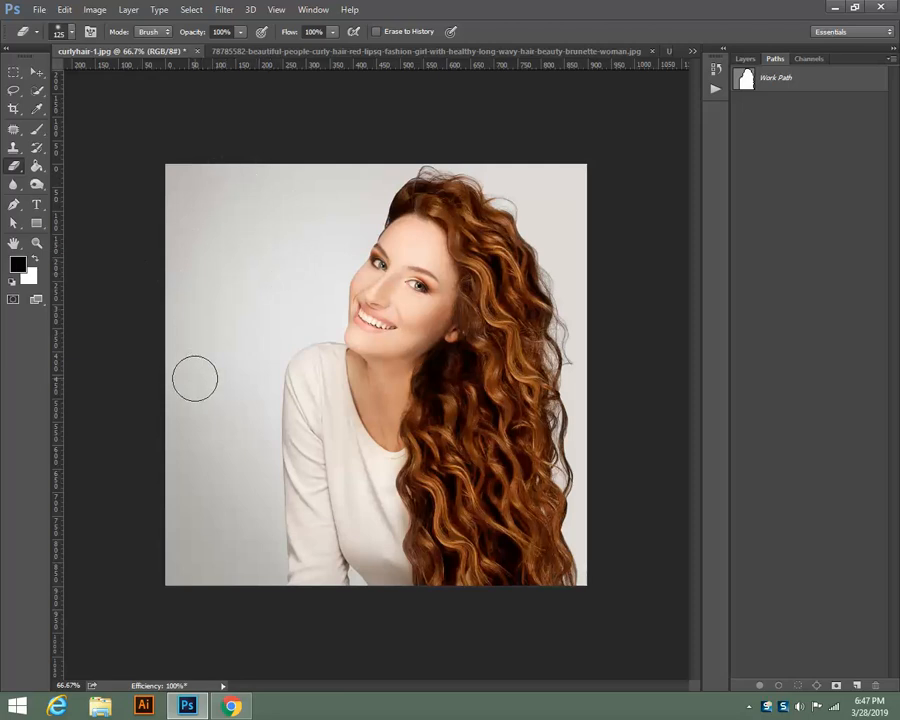
left_click(745, 58)
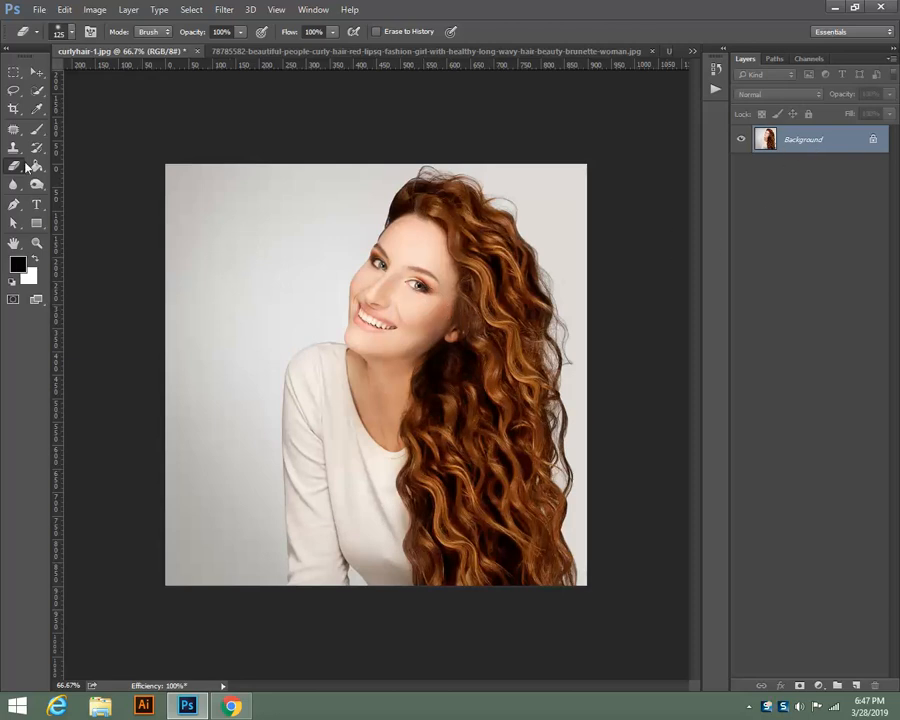
Try erasing across the woman on the locked Background layer with white, then black, as the background colour, and undo the strokes.
mouse_move(225, 177)
left_mouse_down()
mouse_move(186, 568)
mouse_move(189, 151)
mouse_move(188, 521)
mouse_move(197, 550)
mouse_move(260, 200)
mouse_move(266, 266)
mouse_move(248, 601)
mouse_move(244, 439)
mouse_move(222, 597)
mouse_move(332, 222)
mouse_move(310, 535)
mouse_move(304, 159)
mouse_move(296, 569)
mouse_move(332, 275)
mouse_move(366, 443)
mouse_move(367, 425)
mouse_move(395, 452)
mouse_move(425, 410)
mouse_move(463, 522)
mouse_move(459, 320)
mouse_move(416, 295)
left_mouse_up()
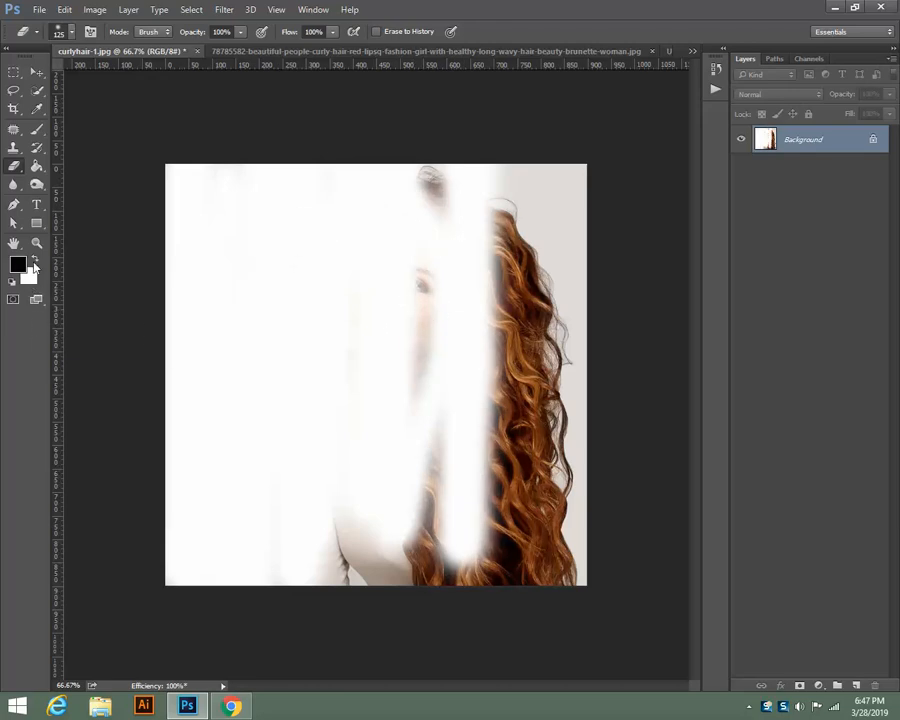
left_click(35, 260)
mouse_move(430, 165)
left_mouse_down()
mouse_move(420, 451)
mouse_move(420, 158)
mouse_move(407, 403)
mouse_move(407, 162)
mouse_move(396, 364)
left_mouse_up()
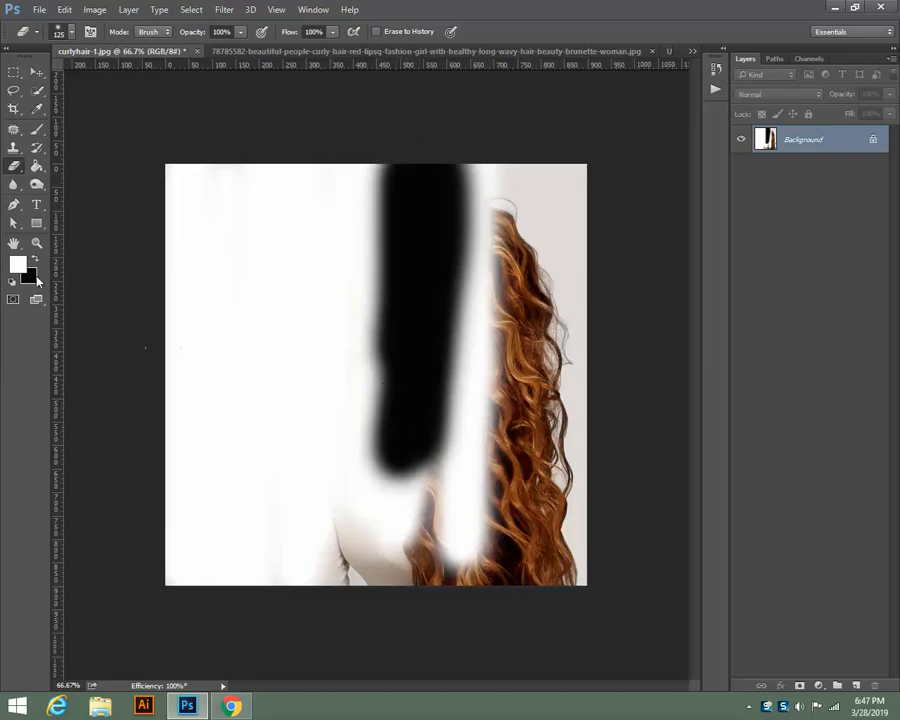
key("ctrl+z")
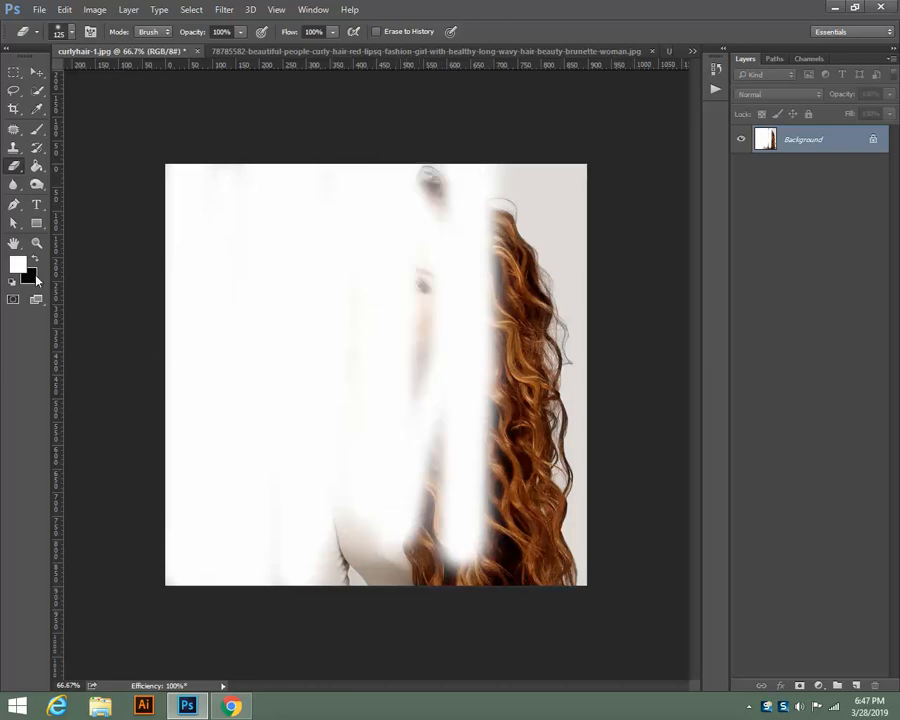
key("ctrl+z")
key("ctrl+z")
key("ctrl+alt+z")
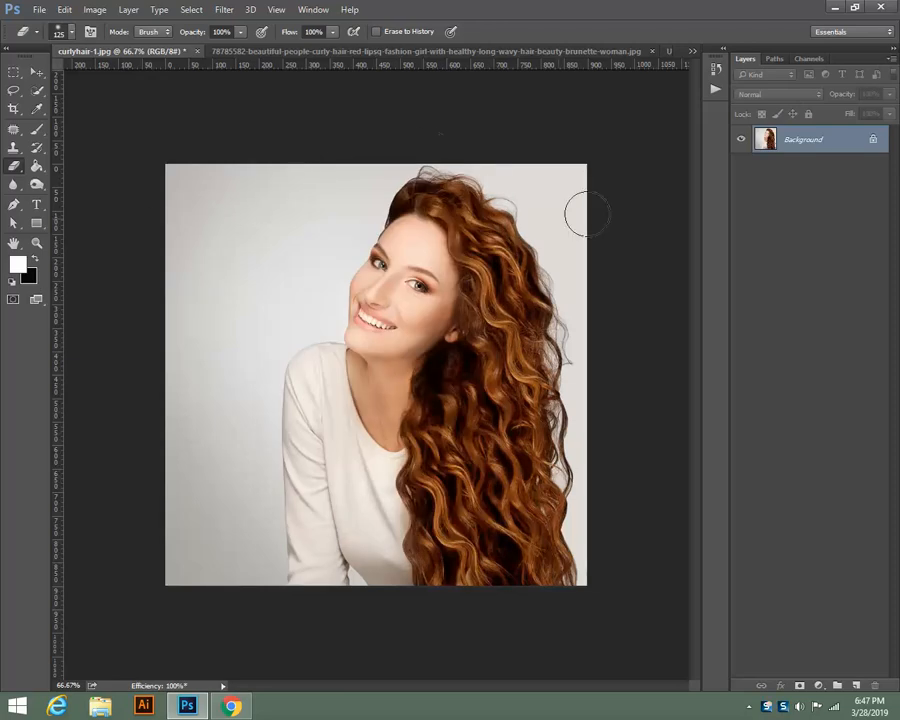
Try erasing over the hair with black as the background colour, undo it and keep the eraser mode on Brush.
mouse_move(563, 182)
left_mouse_down()
mouse_move(551, 300)
mouse_move(528, 390)
mouse_move(502, 241)
left_mouse_up()
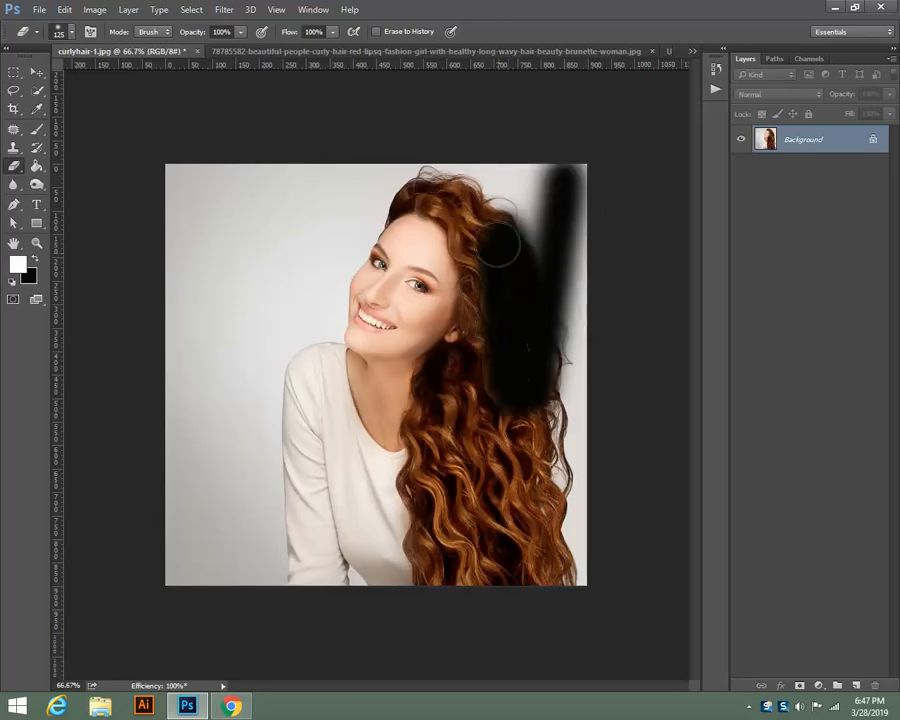
key("ctrl+z")
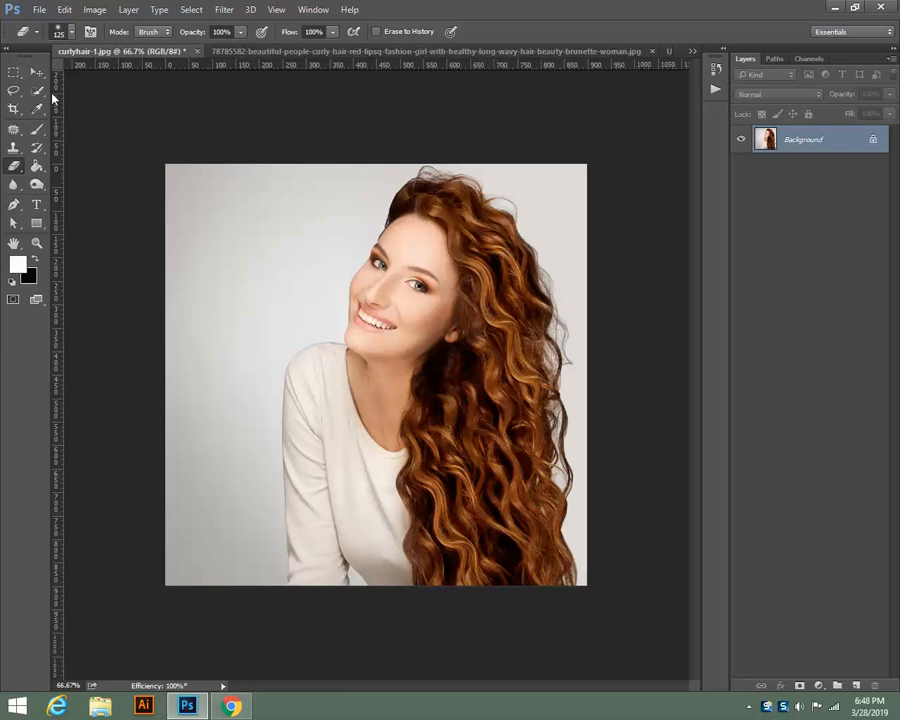
left_click(158, 33)
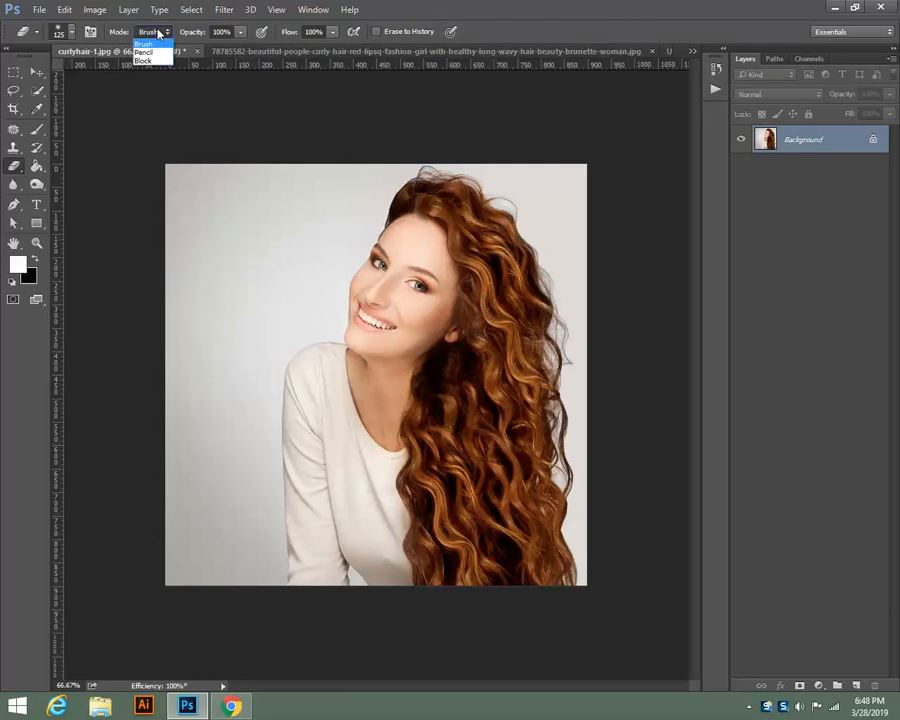
left_click(144, 44)
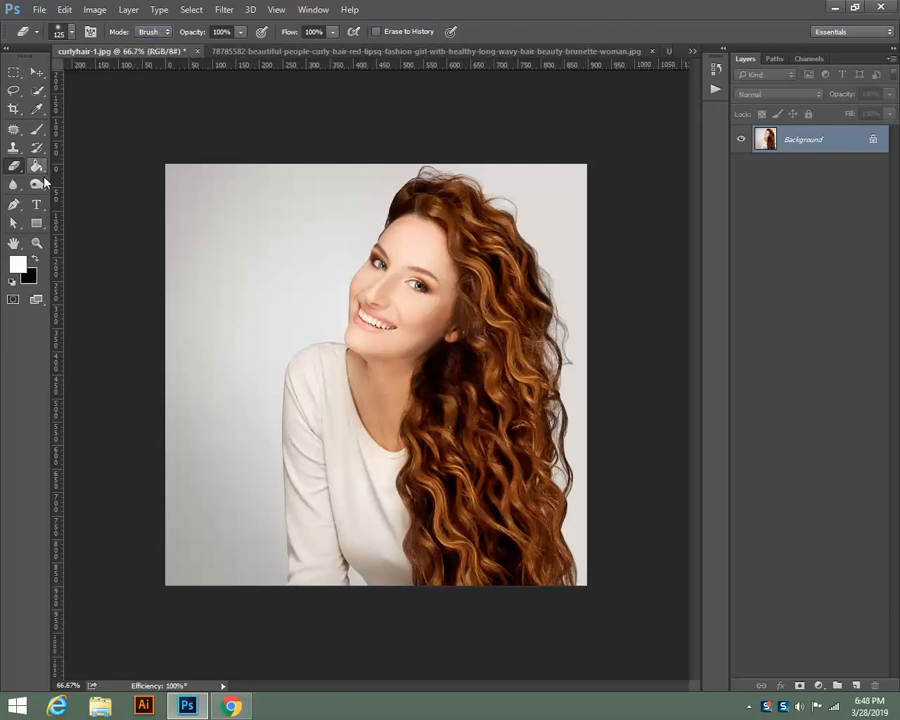
Swap the background colour back to white, erase a vertical strip along the photo's left edge and undo the stroke.
left_click(36, 261)
mouse_move(197, 176)
left_mouse_down()
mouse_move(196, 283)
mouse_move(204, 283)
mouse_move(161, 178)
mouse_move(184, 331)
mouse_move(185, 427)
mouse_move(194, 373)
mouse_move(194, 567)
mouse_move(187, 447)
mouse_move(181, 597)
left_mouse_up()
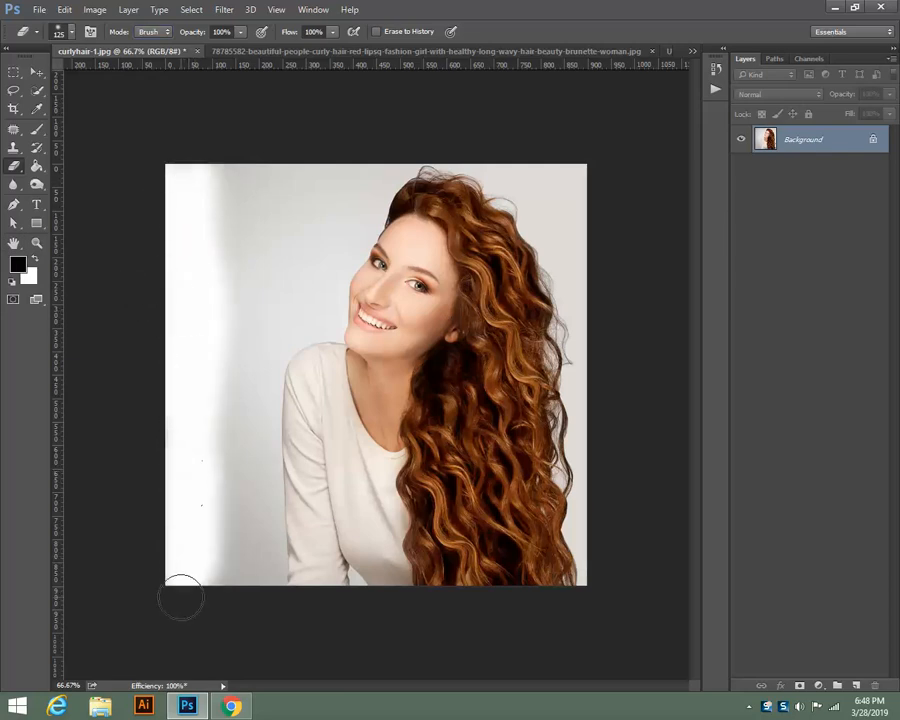
key("ctrl+z")
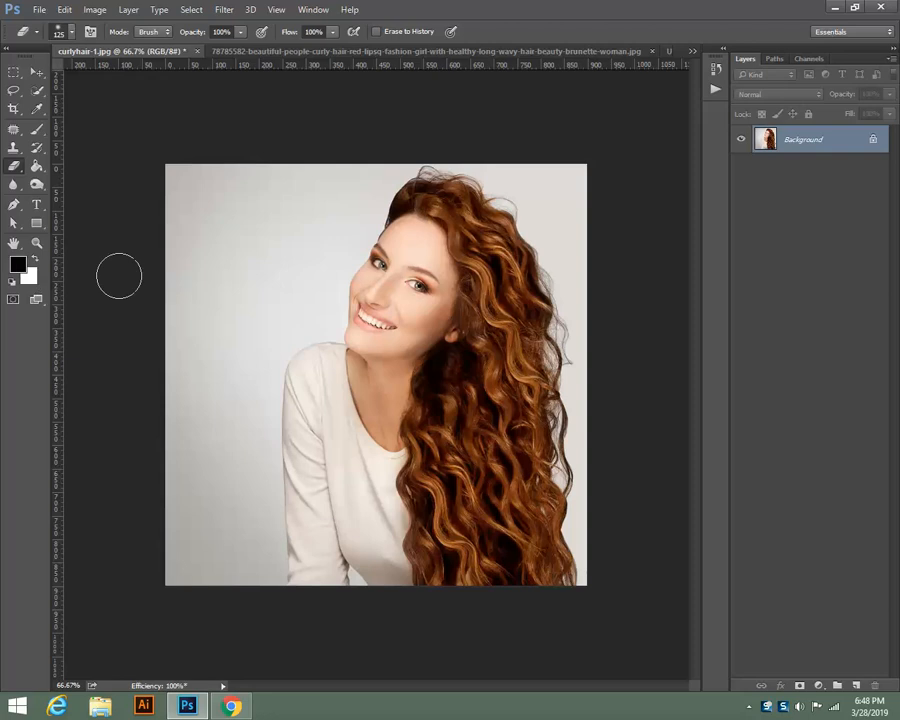
Unlock the Background layer, erase the backdrop beside the woman to transparency and undo the erasing.
left_click(873, 140)
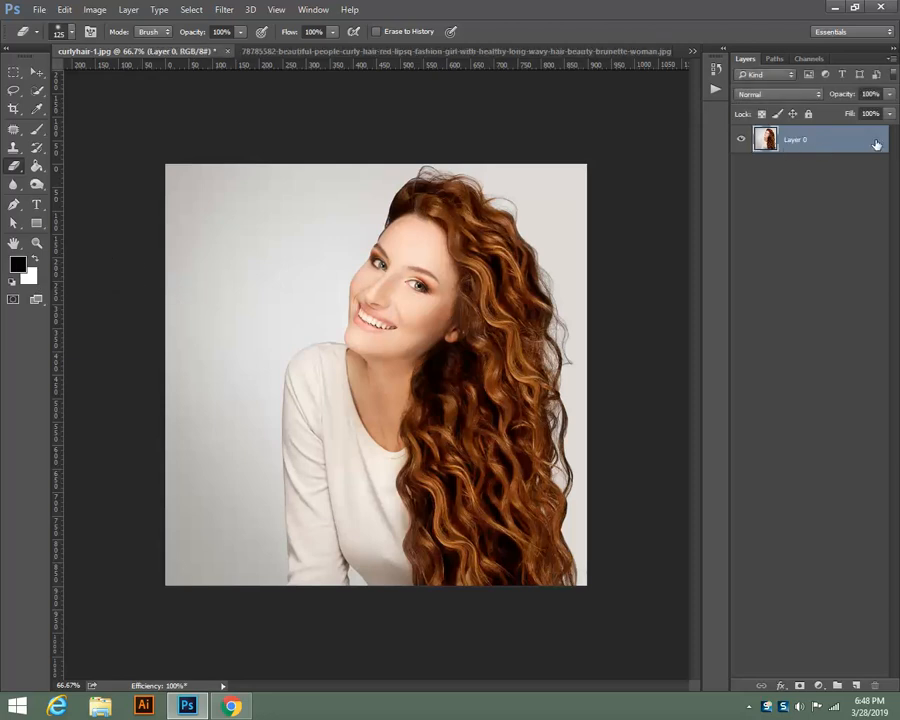
mouse_move(204, 176)
left_mouse_down()
mouse_move(184, 402)
mouse_move(176, 162)
mouse_move(190, 395)
mouse_move(188, 580)
mouse_move(193, 441)
mouse_move(227, 168)
mouse_move(225, 595)
mouse_move(295, 193)
left_mouse_up()
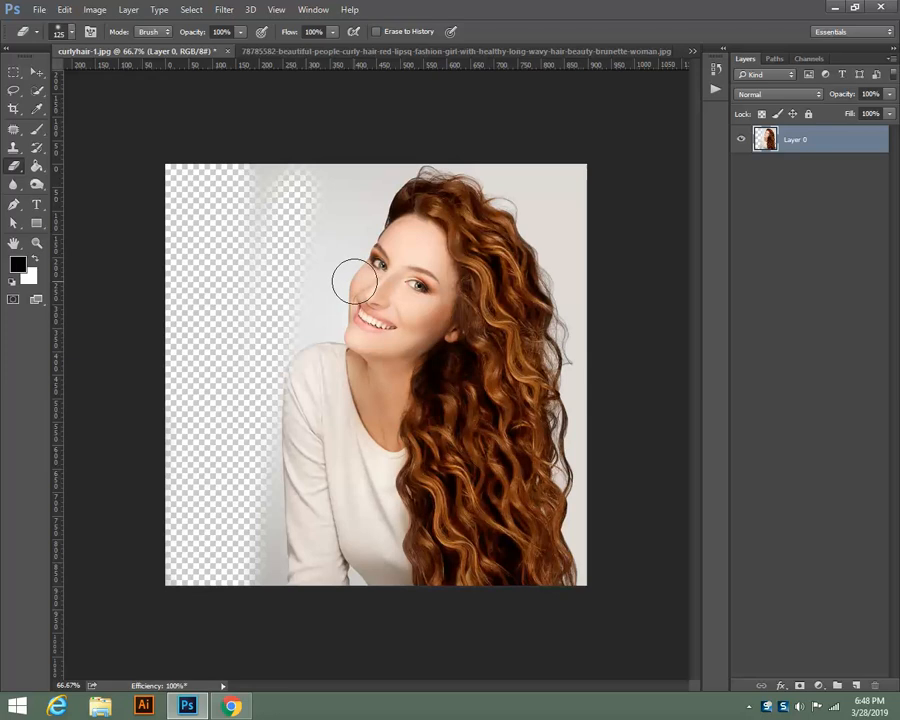
key("ctrl+z")
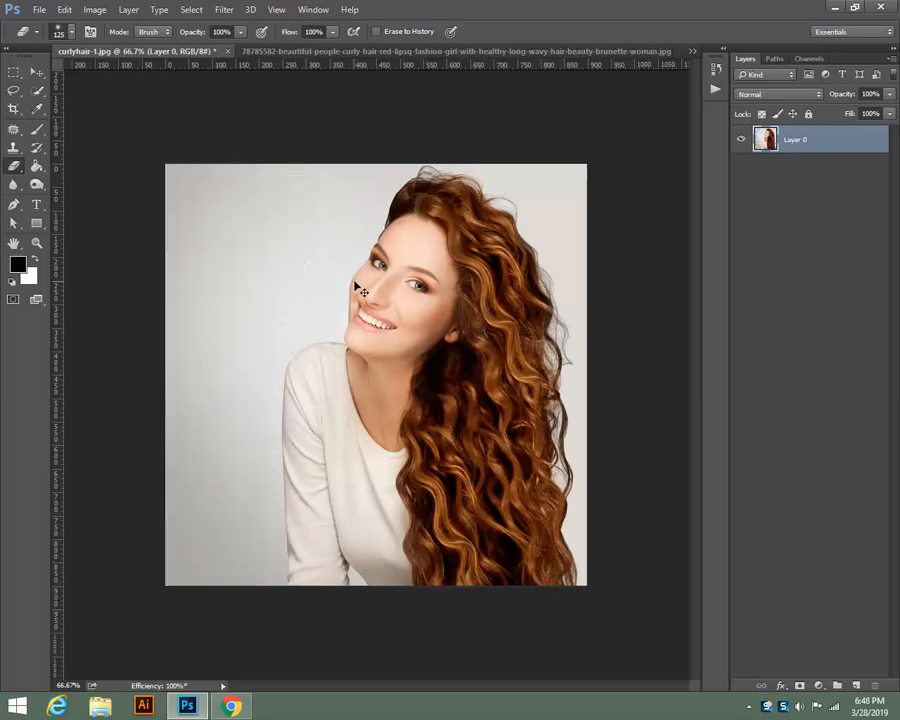
Move the unlocked photo layer slightly down on the canvas with the Move Tool and undo the move.
left_click(38, 73)
mouse_move(287, 277)
left_mouse_down()
mouse_move(295, 299)
mouse_move(277, 263)
mouse_move(283, 297)
left_mouse_up()
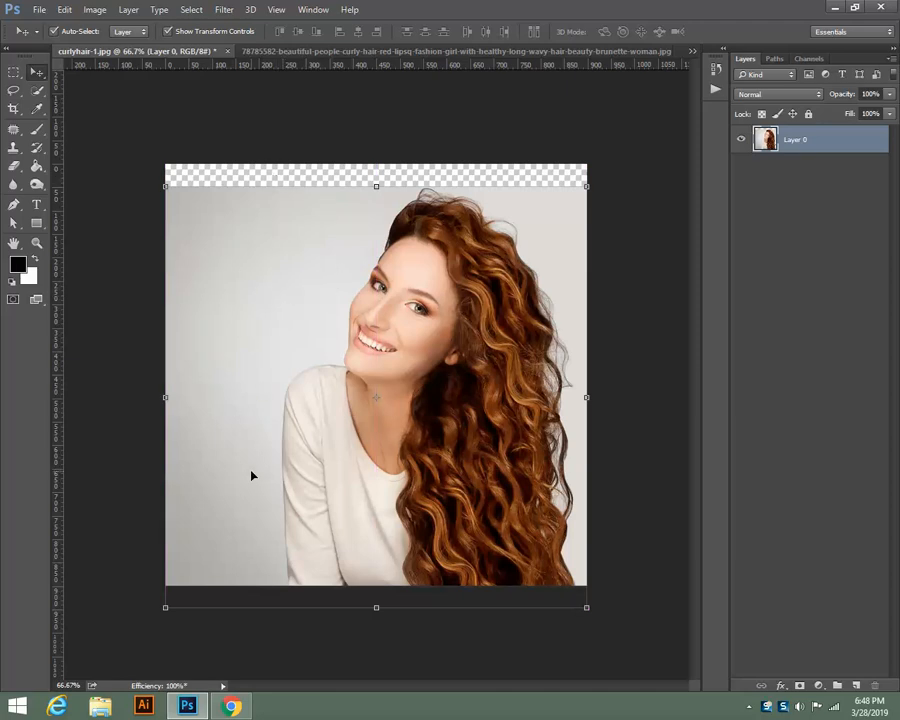
key("ctrl+z")
key("ctrl+z")
key("ctrl+z")
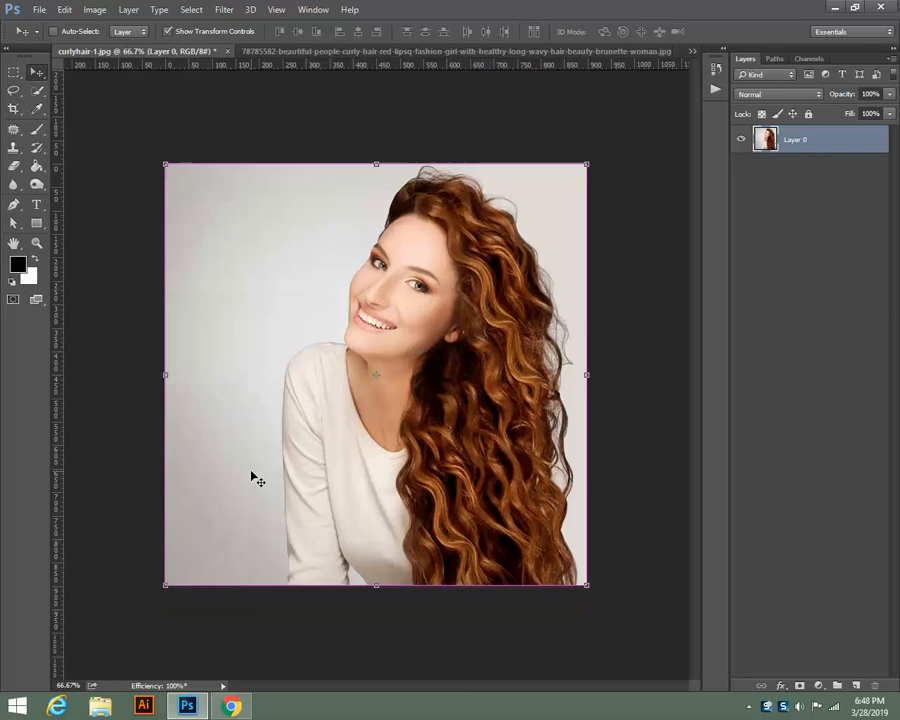
Step back in the history to restore the locked Background layer and delete Layer 1 above it.
key("ctrl+alt+z")
key("ctrl+alt+z")
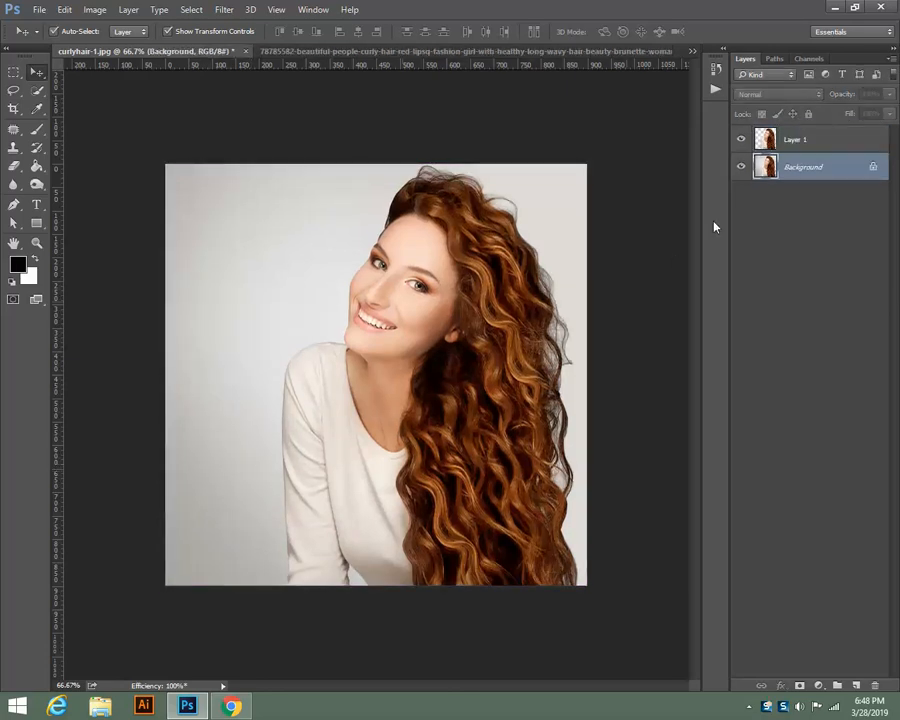
left_click(815, 139)
key("Delete")
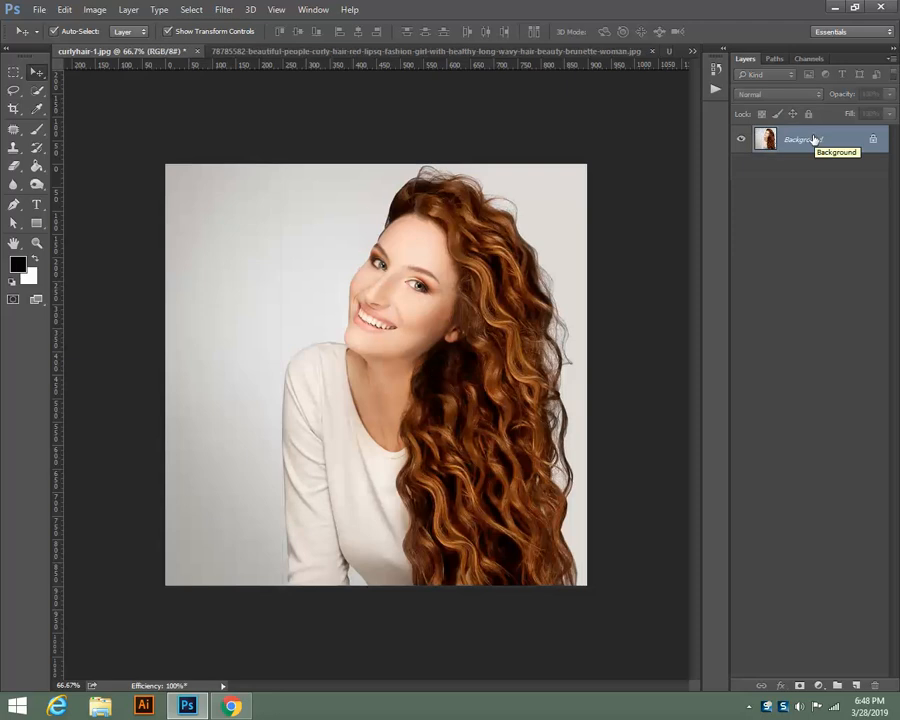
Try the Eraser Tool on the backdrop of the locked Background layer and undo the stroke.
left_click(15, 165)
mouse_move(240, 176)
left_mouse_down()
mouse_move(193, 361)
mouse_move(193, 149)
mouse_move(188, 344)
mouse_move(215, 151)
left_mouse_up()
key("ctrl+z")
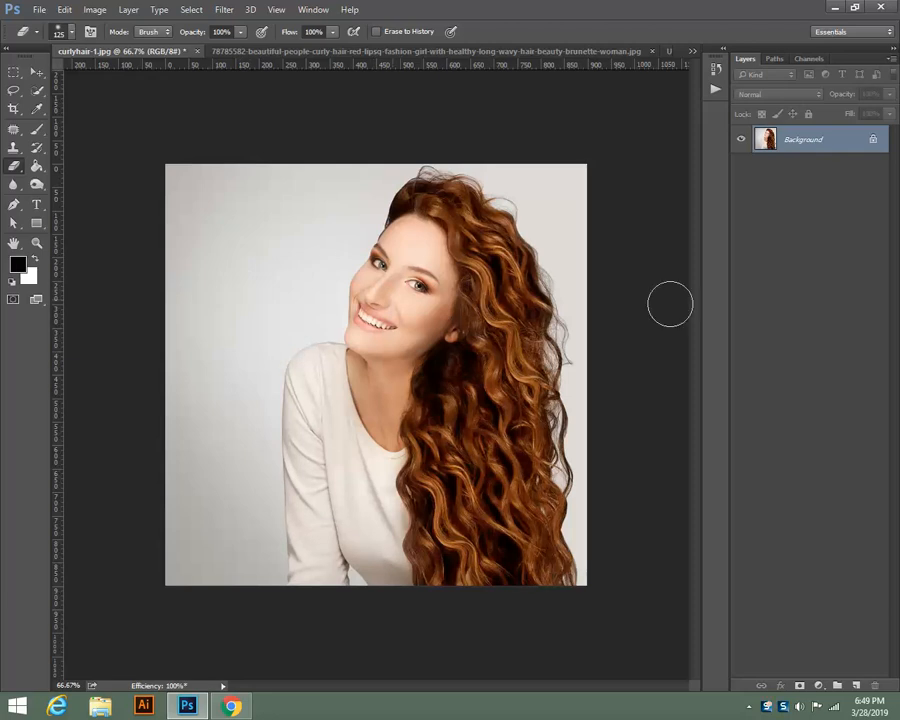
Select the woman's face, body and hair using the Quick Selection Tool with a 35 px brush.
left_click(13, 91)
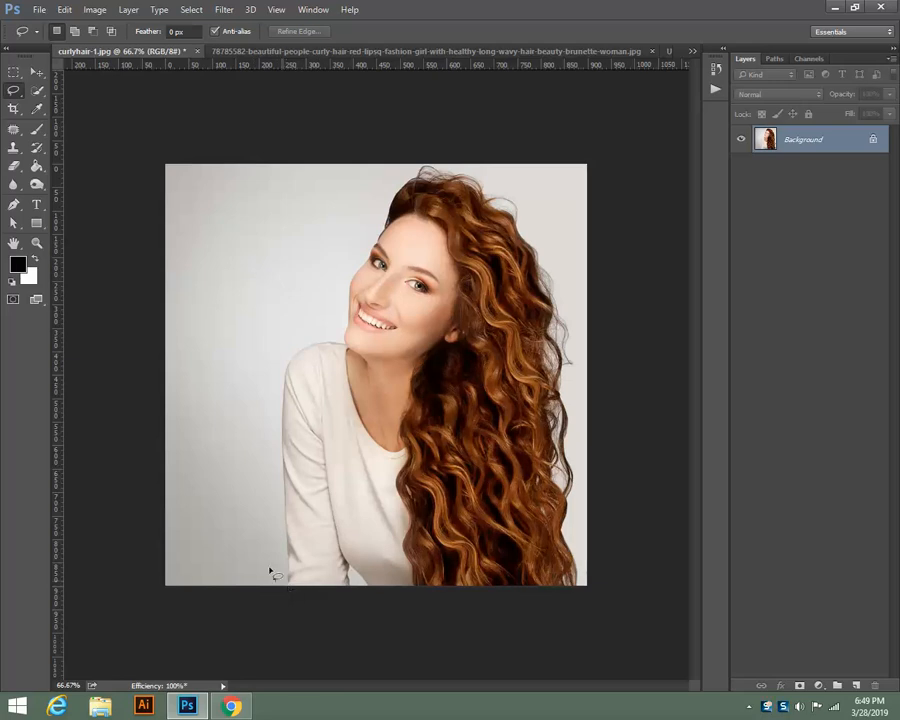
left_click(37, 93)
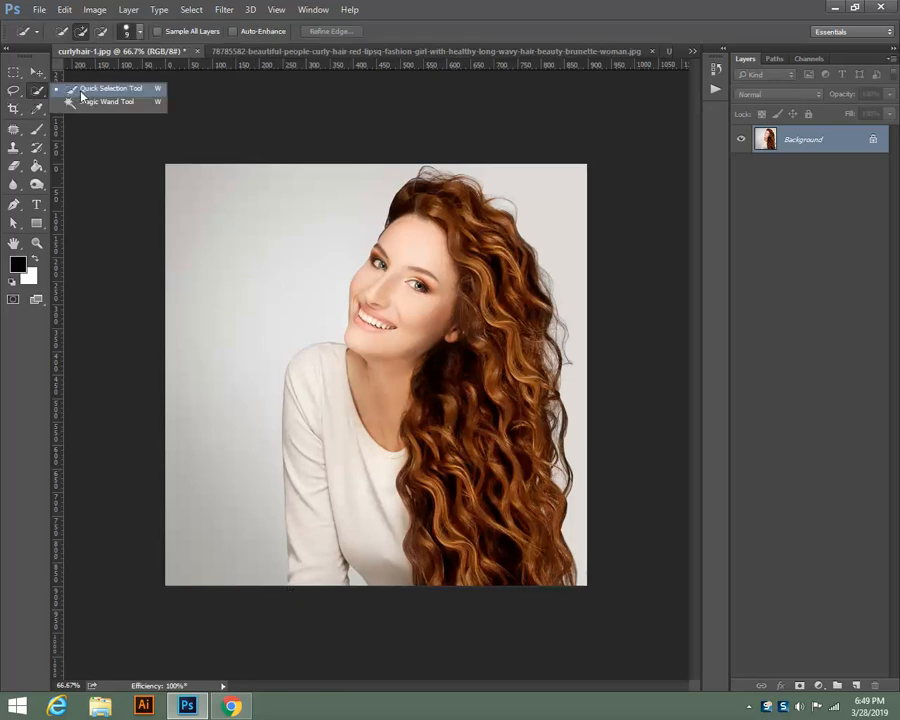
left_click(81, 92)
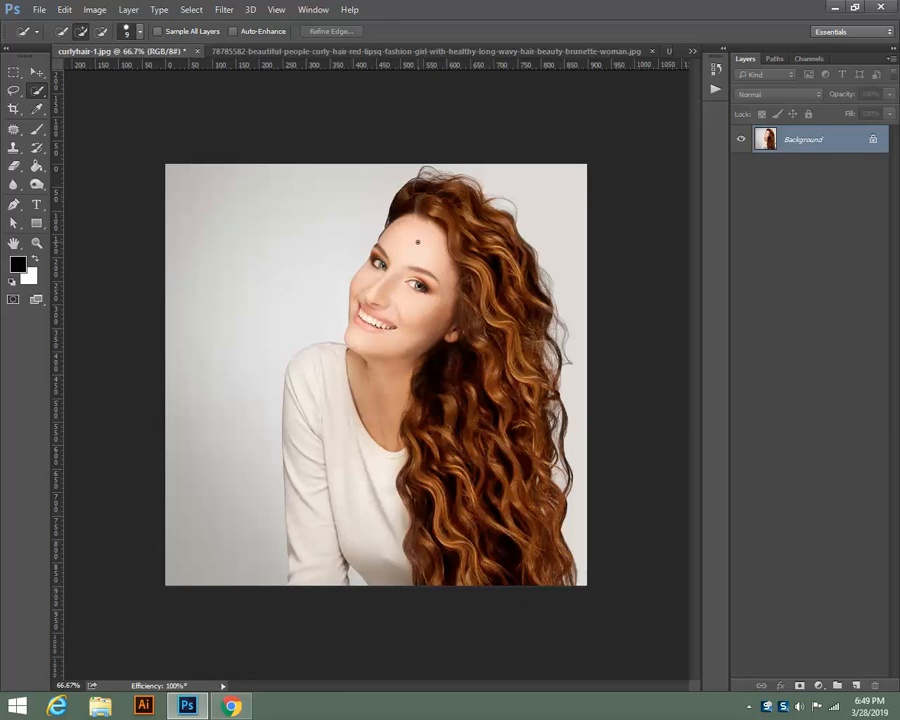
key("bracketright")
key("bracketright")
key("bracketright")
key("bracketright")
key("bracketright")
key("bracketright")
mouse_move(418, 236)
left_mouse_down()
mouse_move(449, 473)
mouse_move(444, 547)
mouse_move(427, 577)
mouse_move(392, 591)
mouse_move(323, 586)
mouse_move(310, 539)
mouse_move(319, 430)
left_mouse_up()
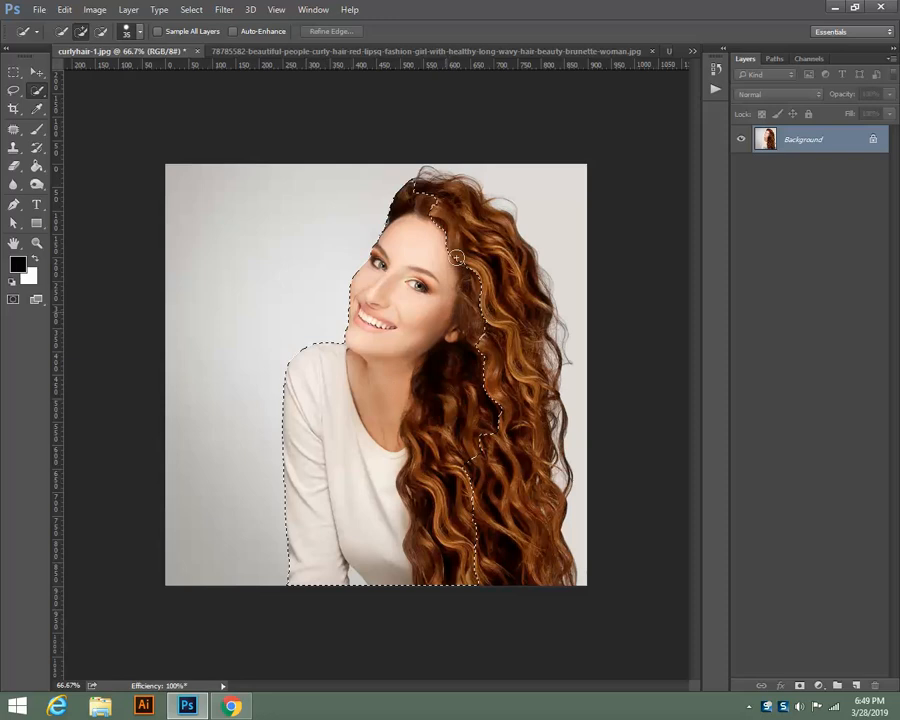
mouse_move(461, 236)
left_mouse_down()
mouse_move(473, 207)
mouse_move(508, 226)
mouse_move(540, 396)
mouse_move(550, 562)
mouse_move(551, 404)
left_mouse_up()
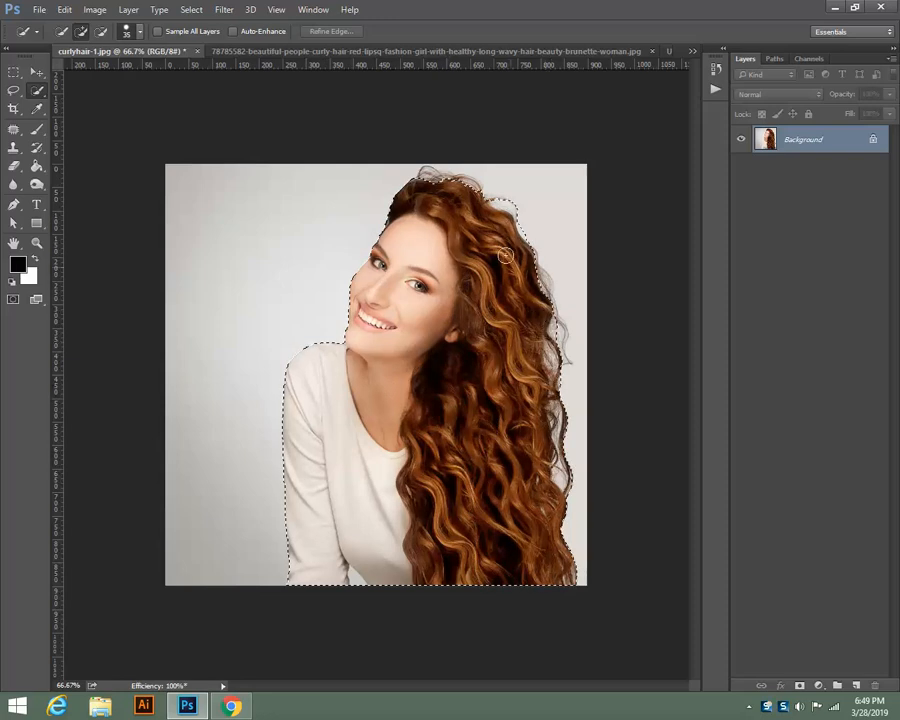
Extend the selection over the top of the hair and subtract the light backdrop beside it.
mouse_move(505, 256)
left_mouse_down()
mouse_move(456, 195)
mouse_move(428, 177)
mouse_move(457, 183)
left_mouse_up()
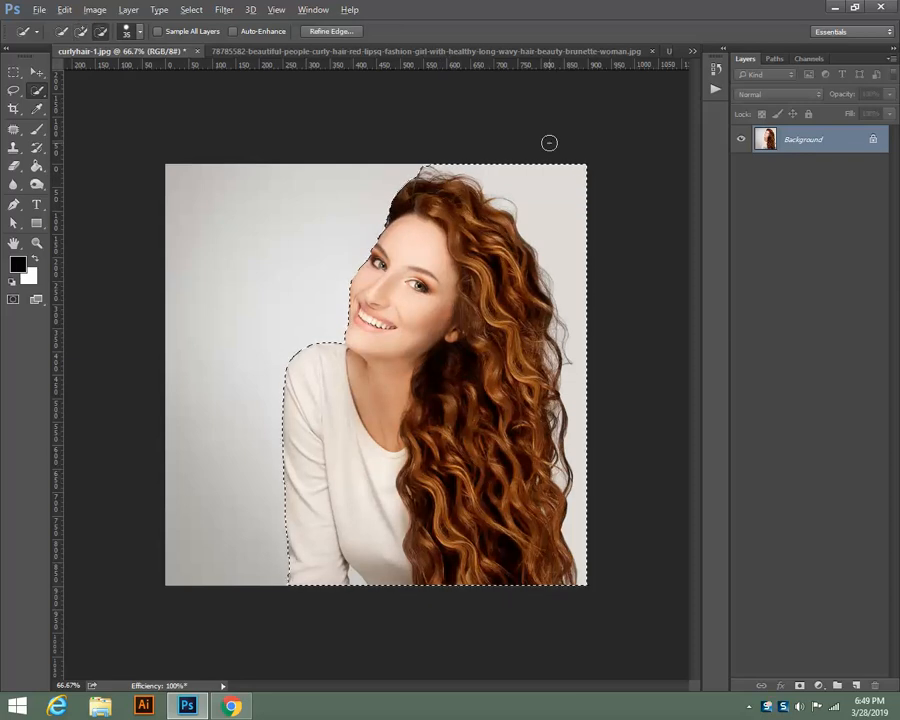
left_click_drag(549, 142, 574, 250)
left_click_drag(591, 345, 591, 430)
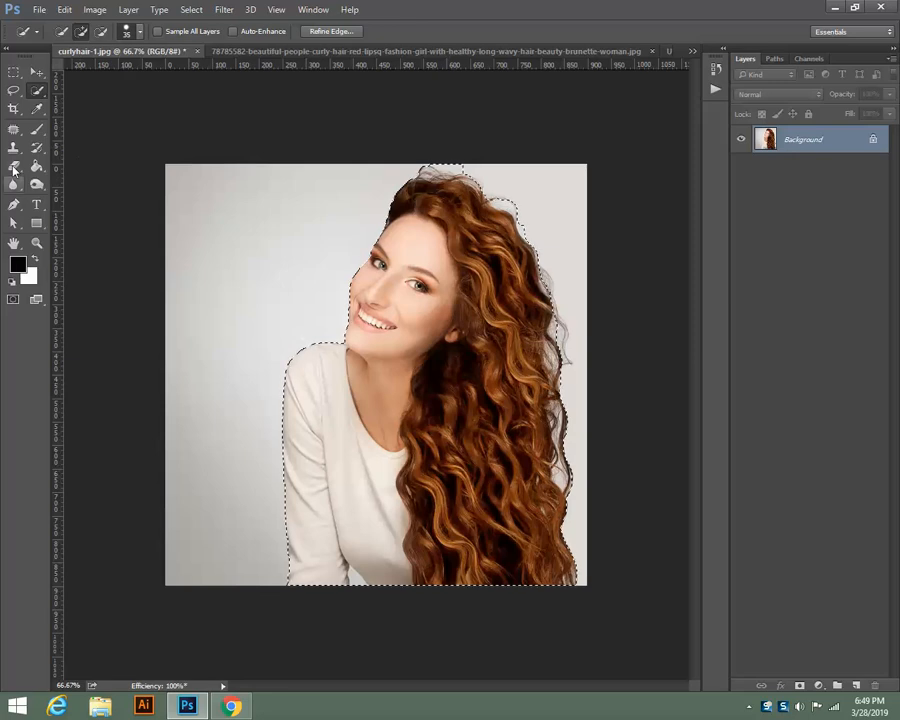
Unlock the Background layer, try the Eraser Tool across the woman's face inside the selection, and undo the stroke.
left_click(871, 141)
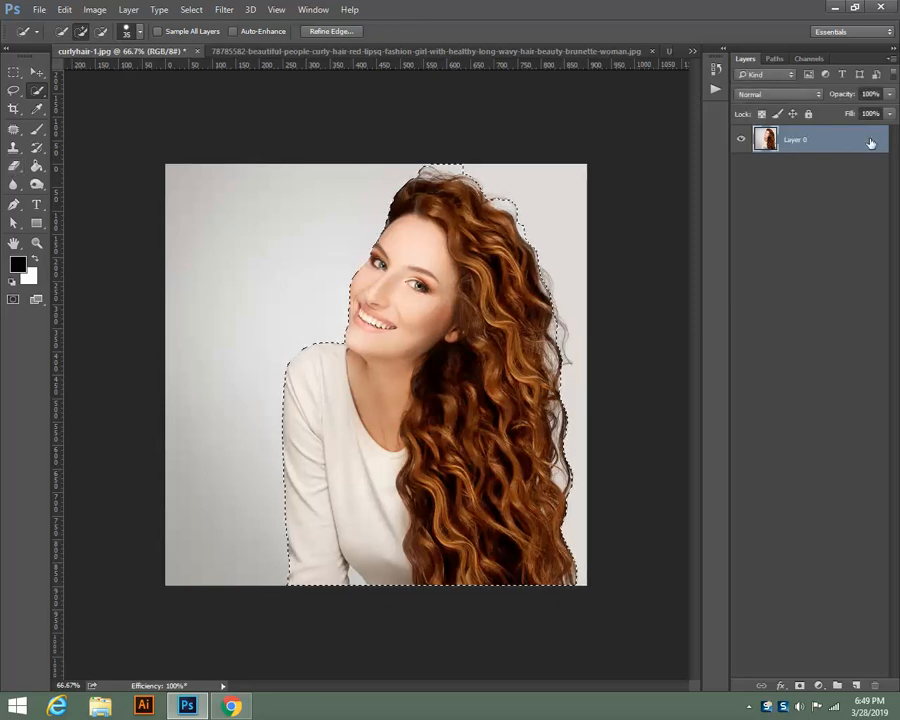
left_click(16, 166)
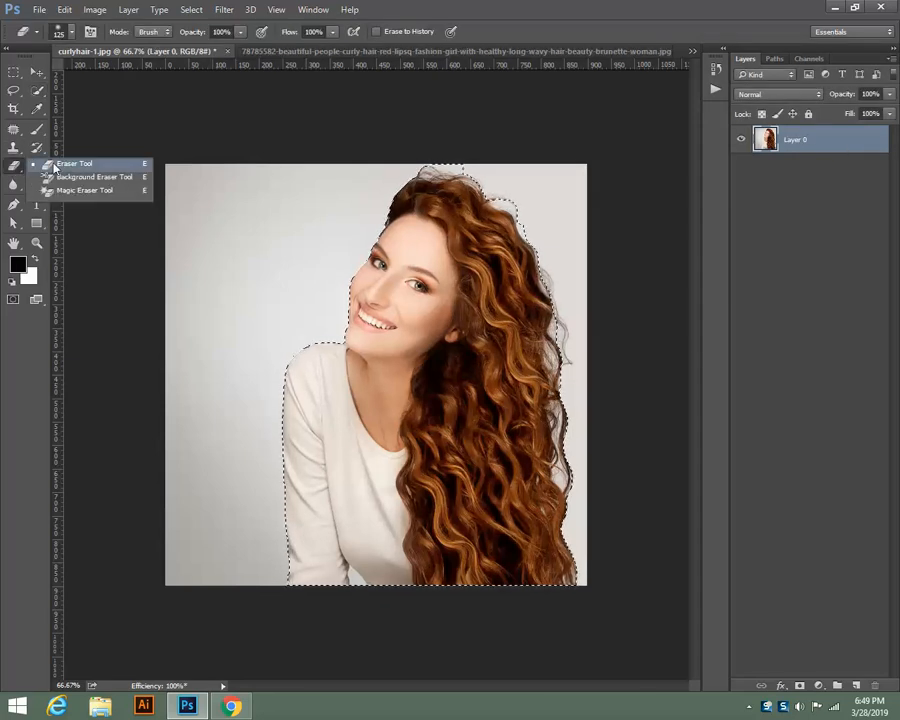
left_click(63, 167)
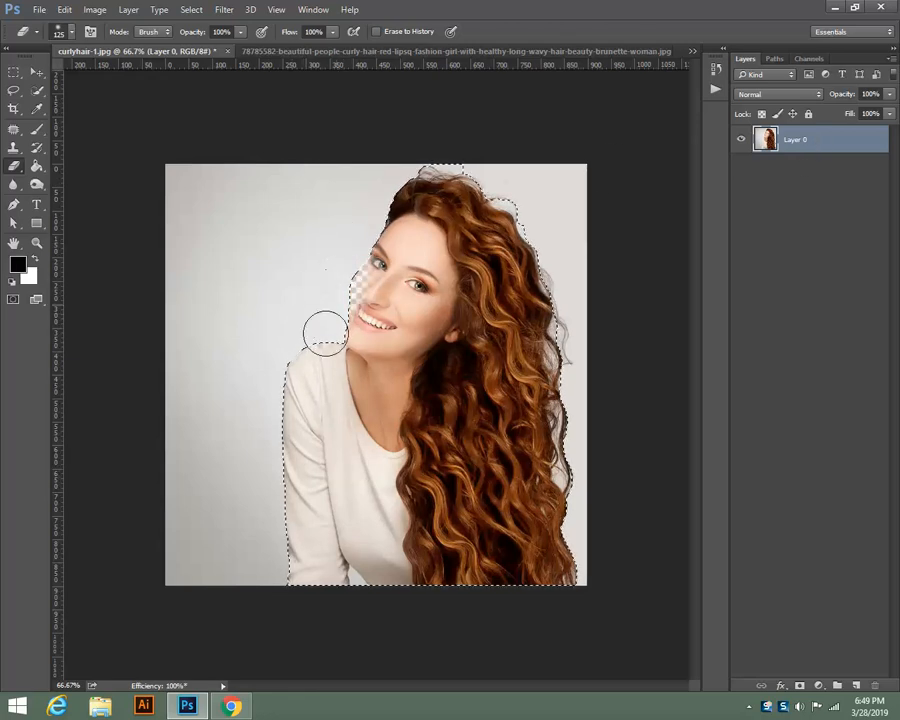
mouse_move(370, 250)
left_mouse_down()
mouse_move(358, 368)
mouse_move(458, 248)
left_mouse_up()
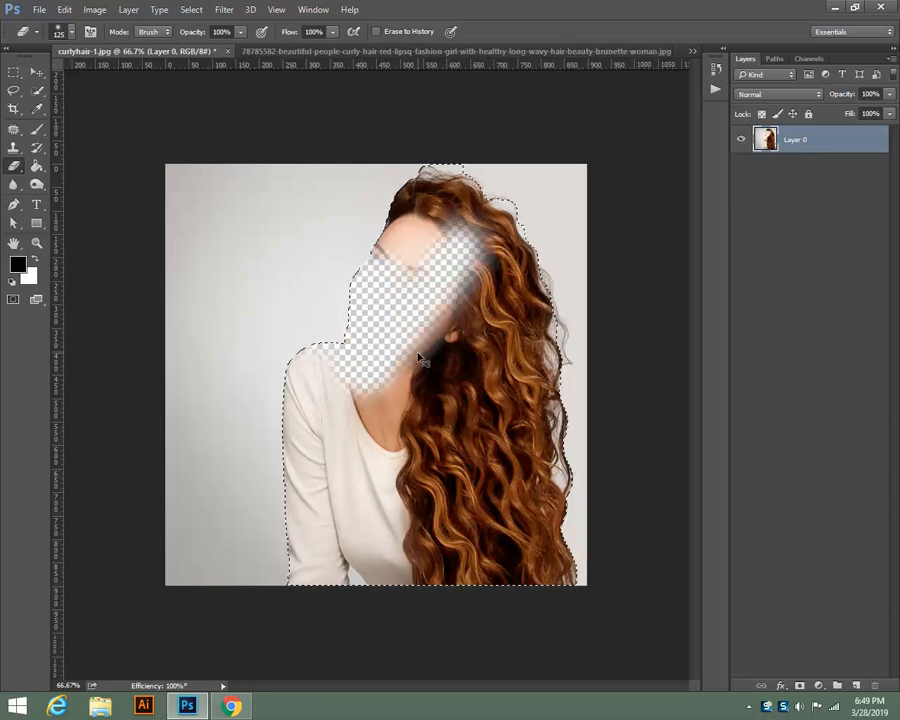
key("ctrl+z")
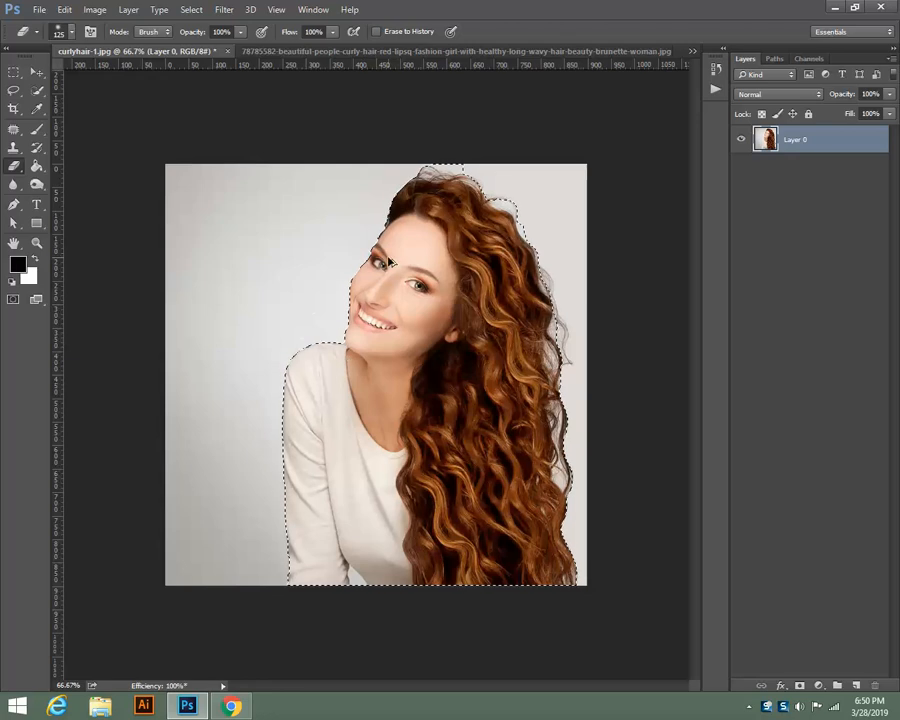
Invert the selection, try erasing the backdrop around the woman with the 125 px eraser, and undo the erasing.
left_click(193, 9)
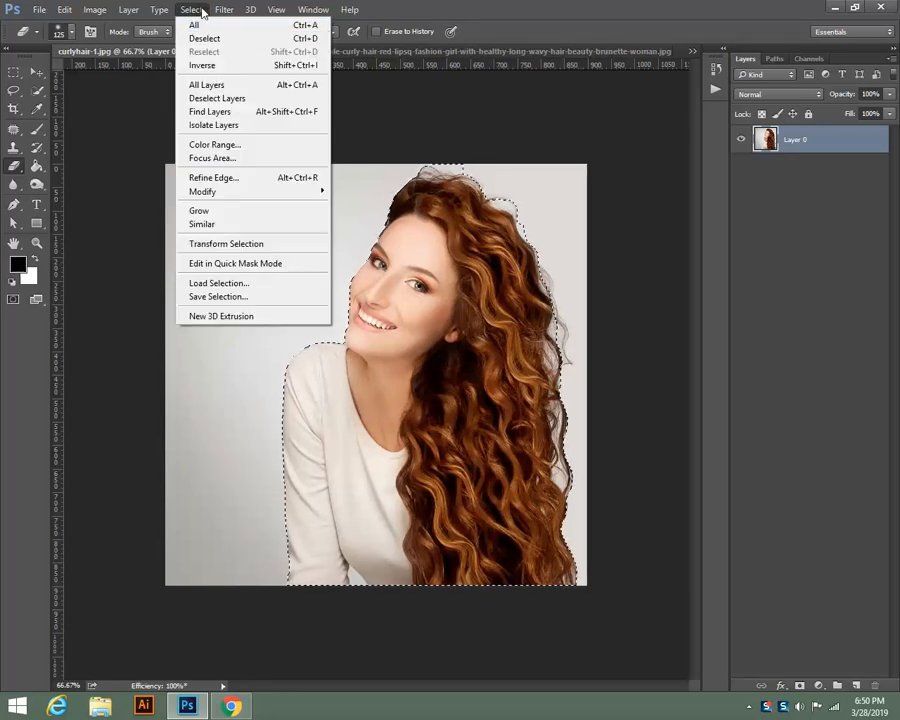
left_click(209, 64)
mouse_move(213, 188)
left_mouse_down()
mouse_move(157, 348)
mouse_move(213, 359)
mouse_move(321, 139)
mouse_move(332, 313)
mouse_move(386, 177)
mouse_move(338, 350)
mouse_move(390, 182)
mouse_move(316, 328)
mouse_move(311, 274)
mouse_move(298, 395)
left_mouse_up()
mouse_move(287, 509)
left_mouse_down()
mouse_move(241, 410)
mouse_move(204, 505)
mouse_move(185, 466)
mouse_move(159, 617)
mouse_move(258, 369)
mouse_move(270, 234)
mouse_move(207, 249)
left_mouse_up()
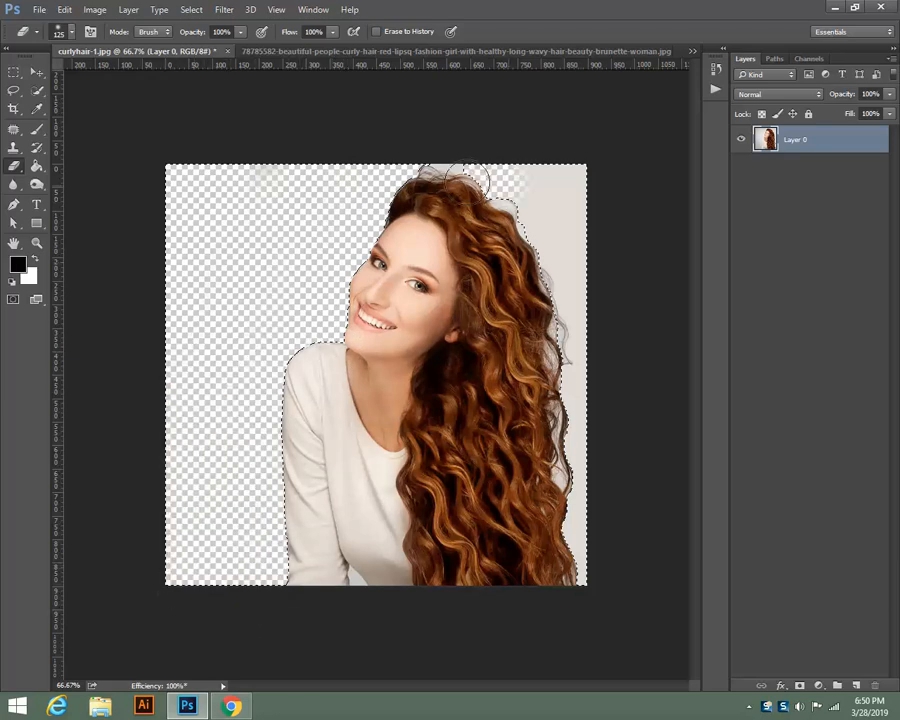
mouse_move(474, 176)
left_mouse_down()
mouse_move(503, 187)
mouse_move(611, 305)
mouse_move(561, 290)
mouse_move(588, 78)
mouse_move(573, 306)
mouse_move(576, 538)
left_mouse_up()
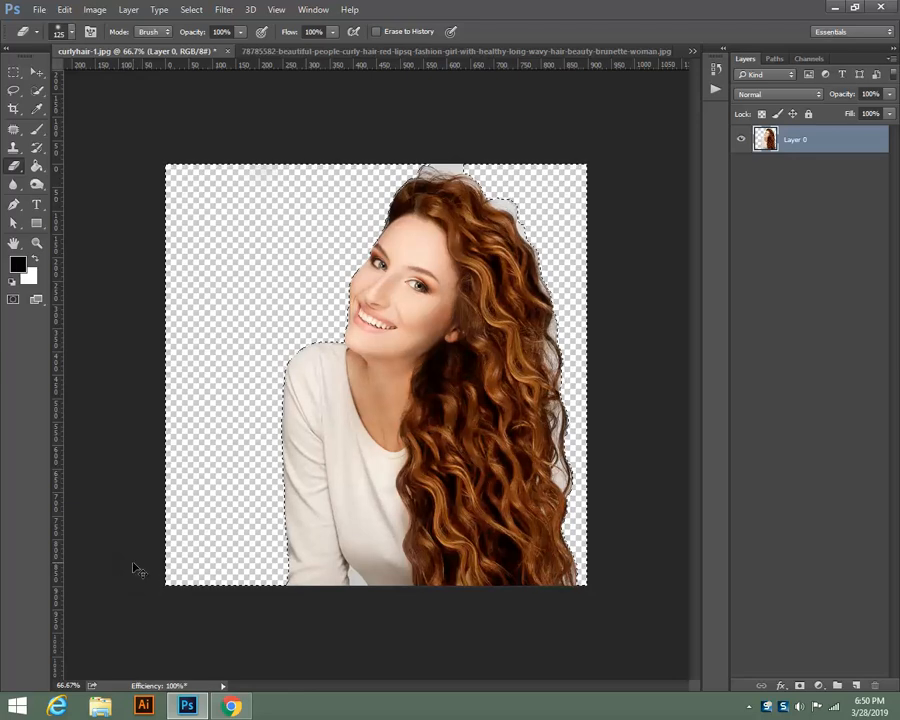
key("ctrl+z")
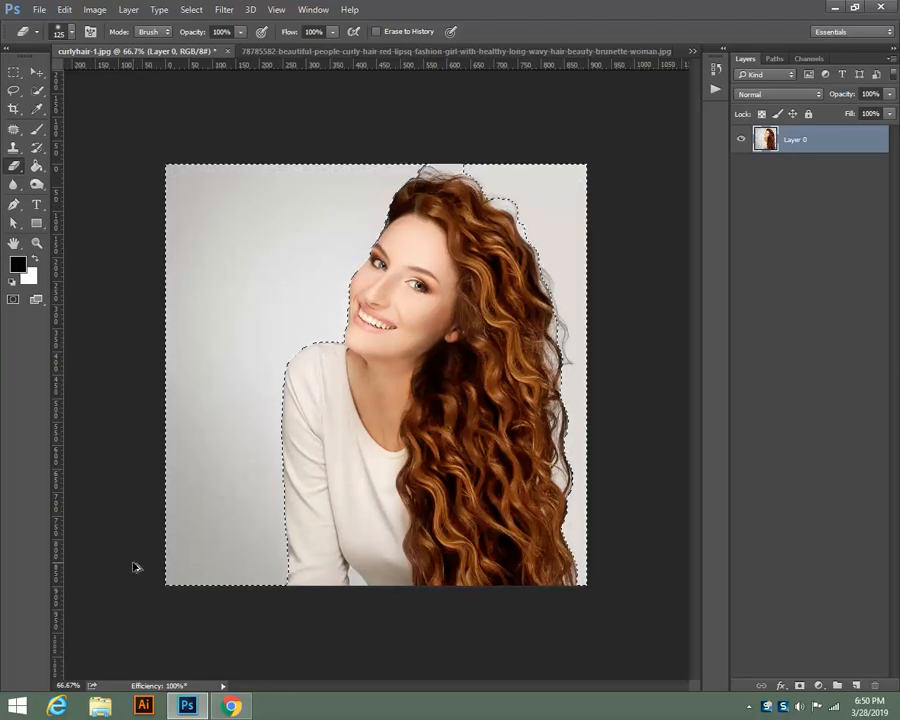
Clear the selection, and step back in the history to the locked Background layer with the woman selected.
key("ctrl+d")
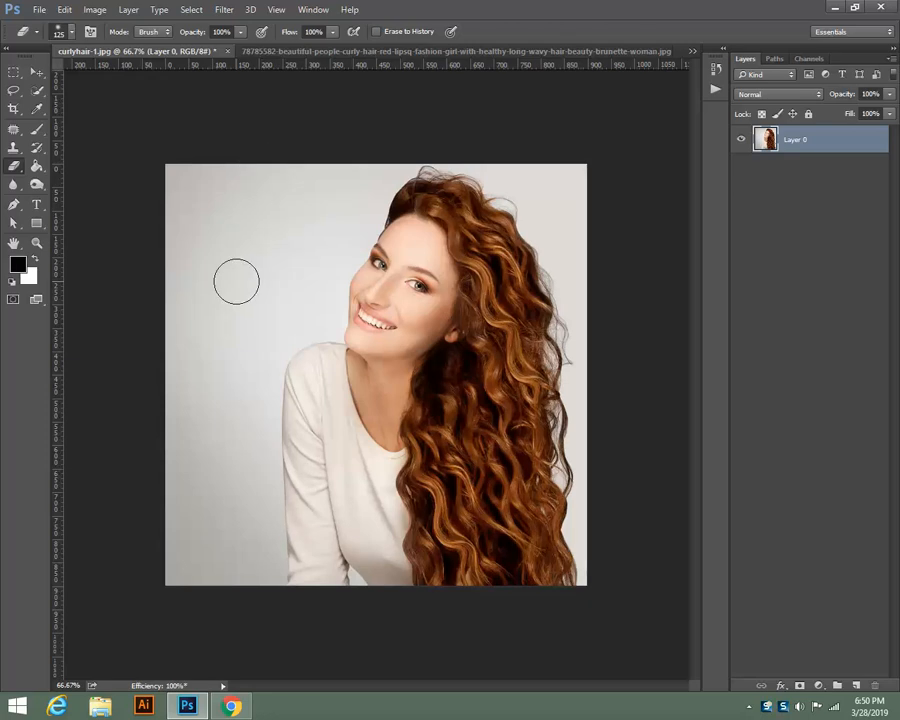
key("ctrl+alt+z")
key("ctrl+alt+z")
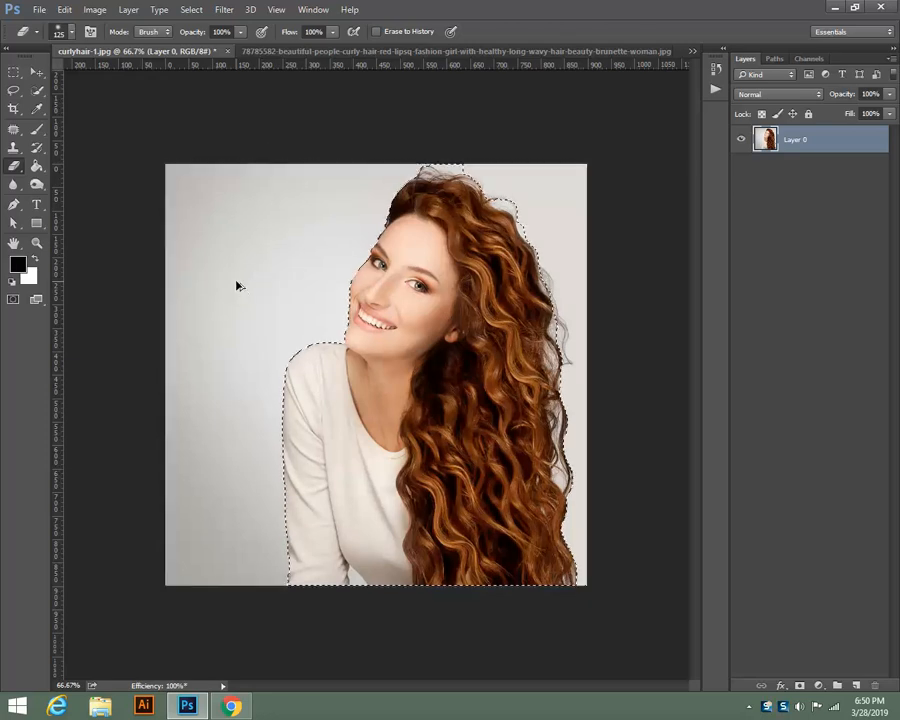
key("ctrl+alt+z")
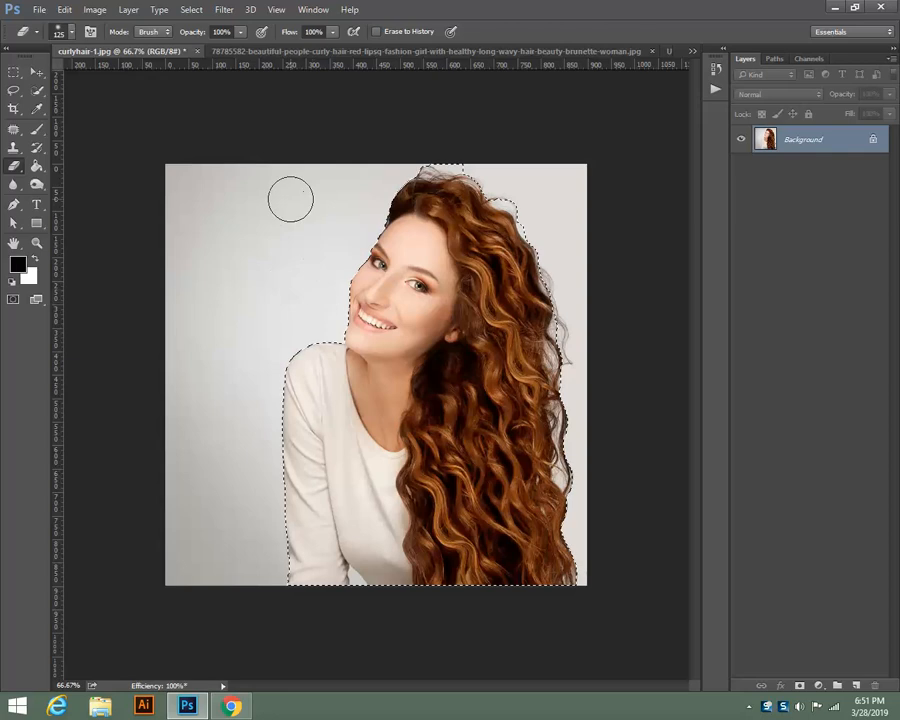
right_click(14, 166)
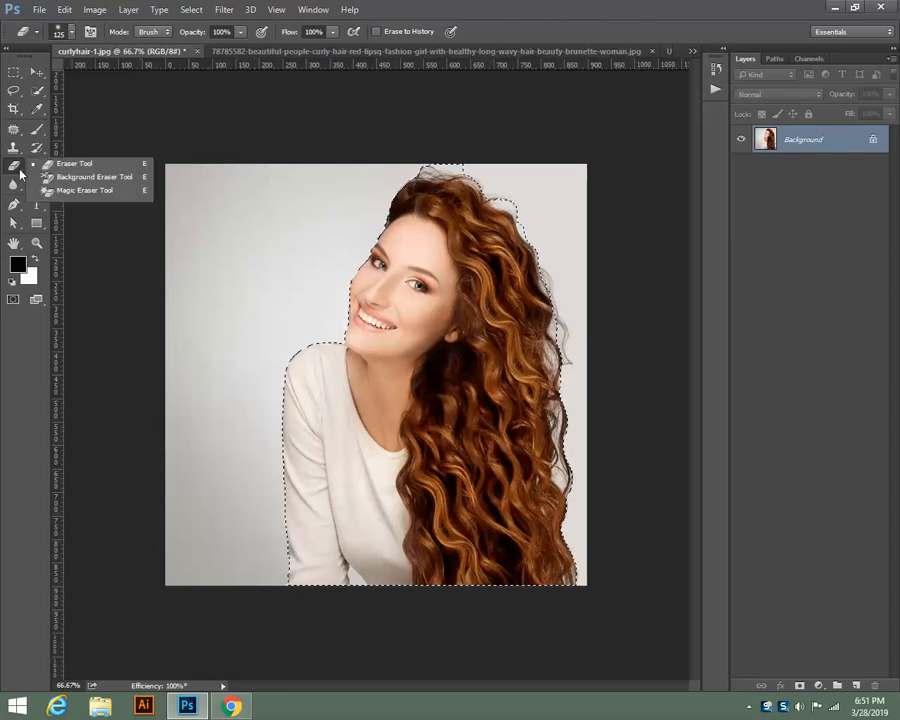
left_click(62, 168)
right_click(8, 168)
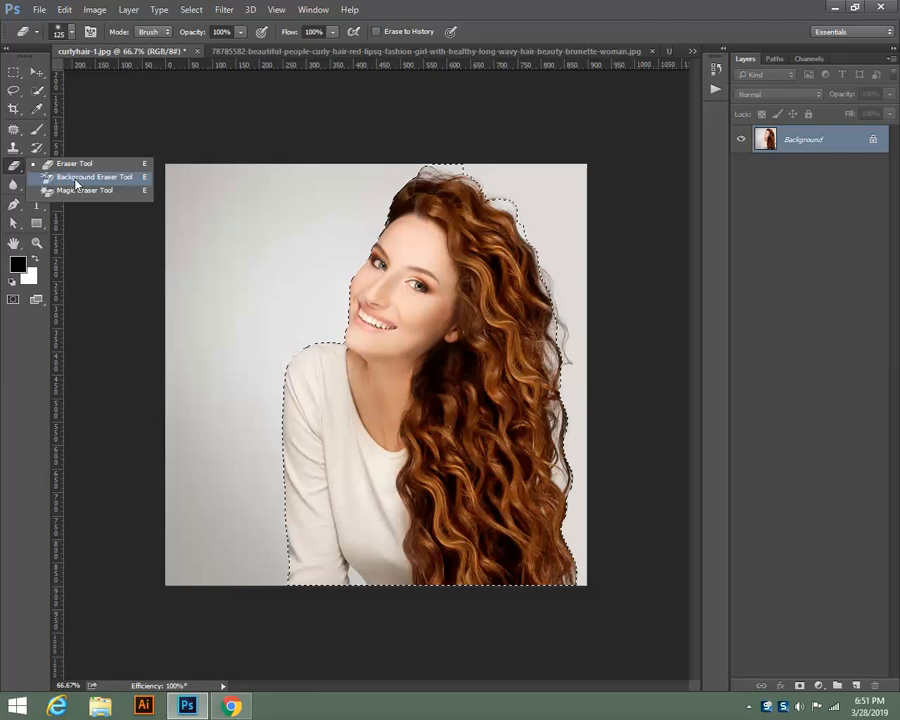
left_click(12, 170)
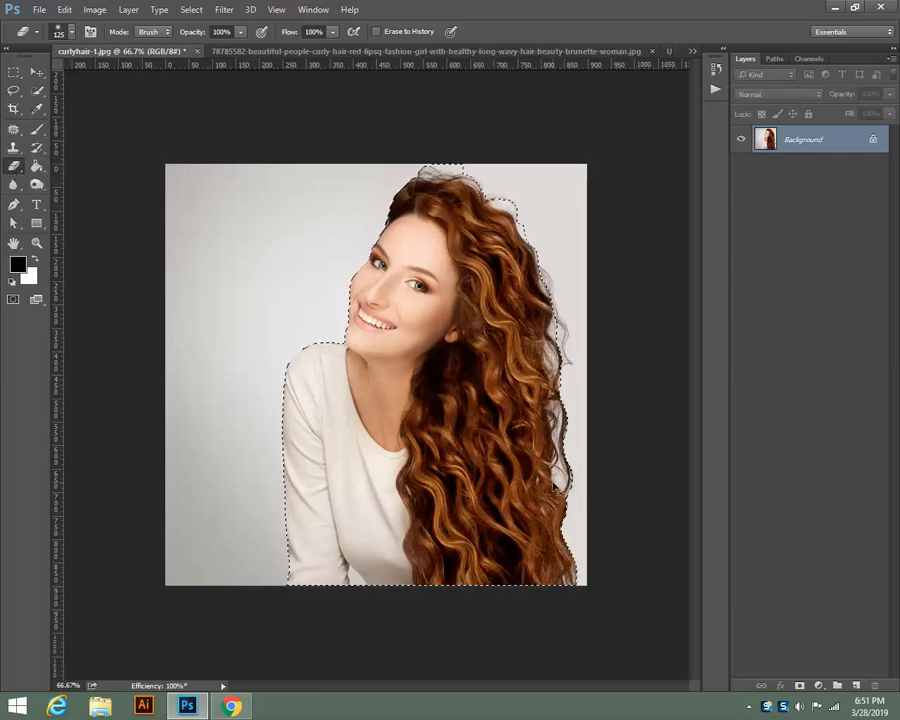
Clear the selection around the woman and display the Work Path that outlines her.
key("ctrl+d")
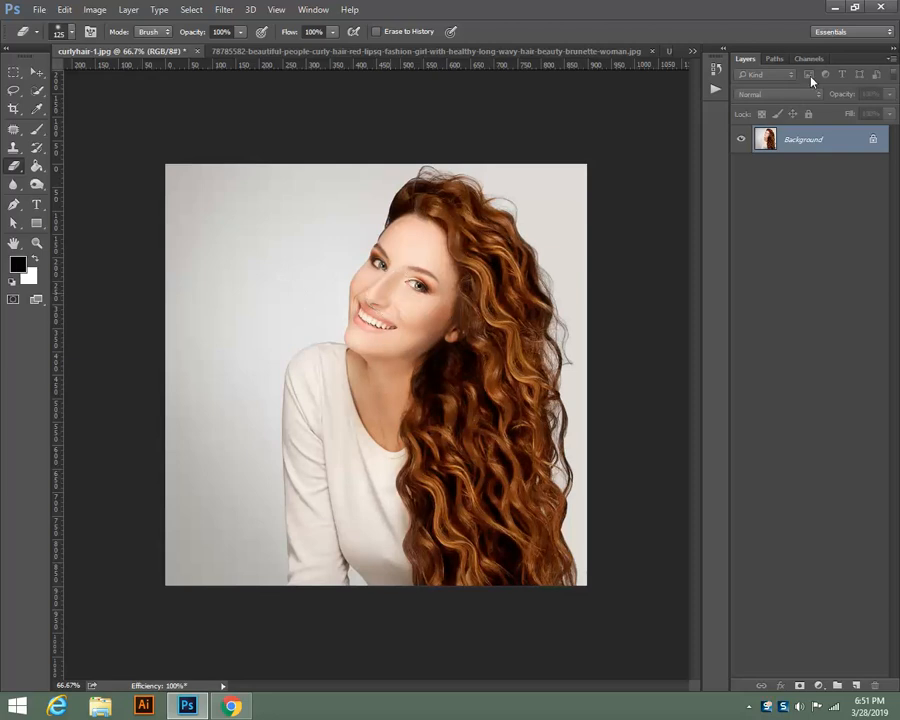
left_click(776, 61)
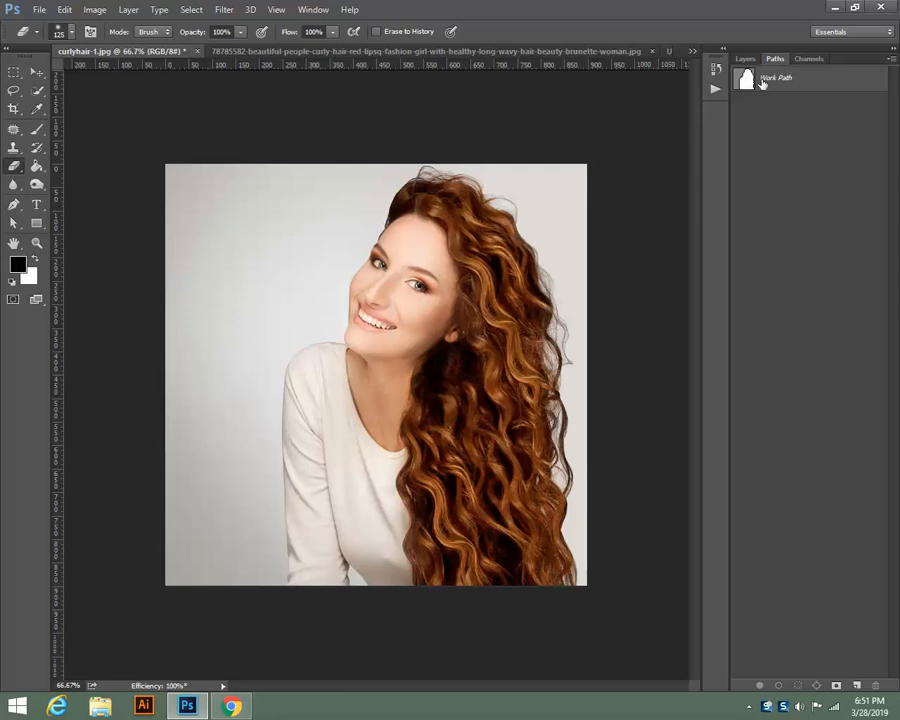
left_click(762, 82)
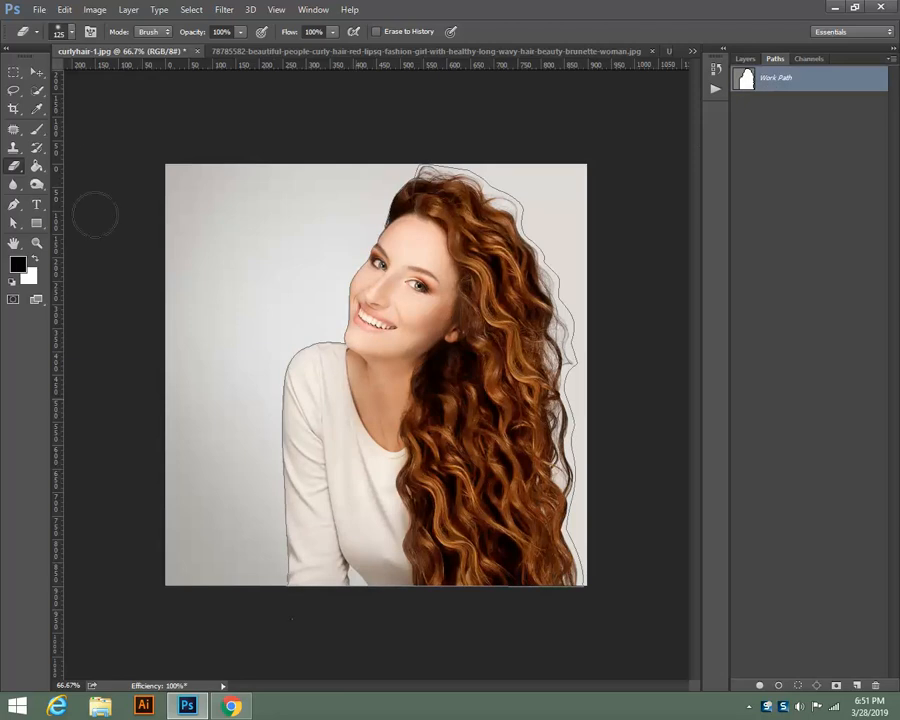
Examine the pen path along the woman's shoulder, face, hair and the image's lower edge with the Pen Tool active.
left_click(37, 73)
left_click(13, 204)
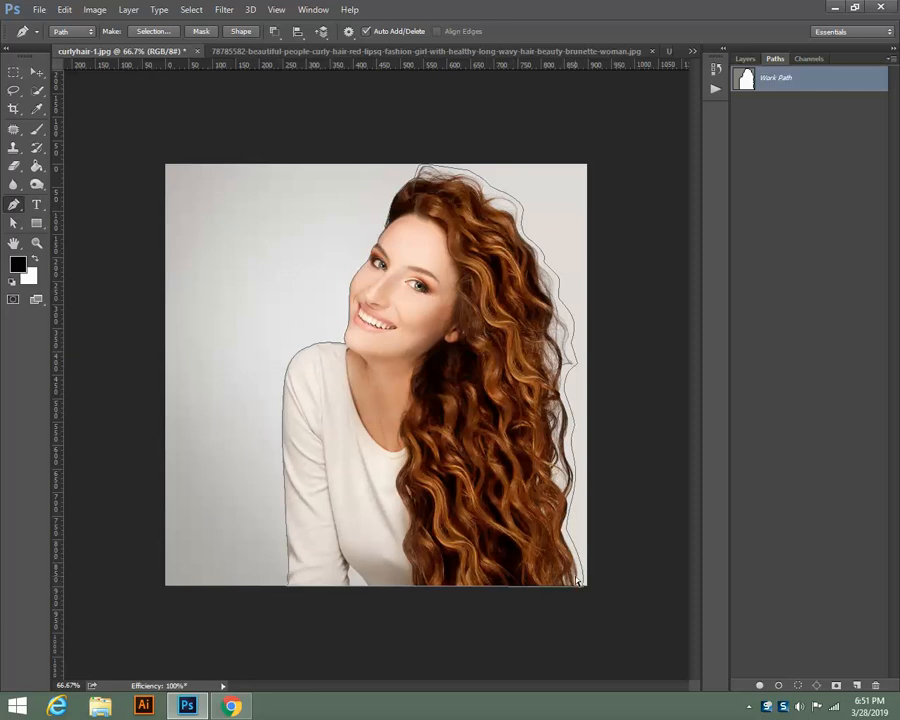
key("ctrl+plus")
scroll(273, 410, "down", 5)
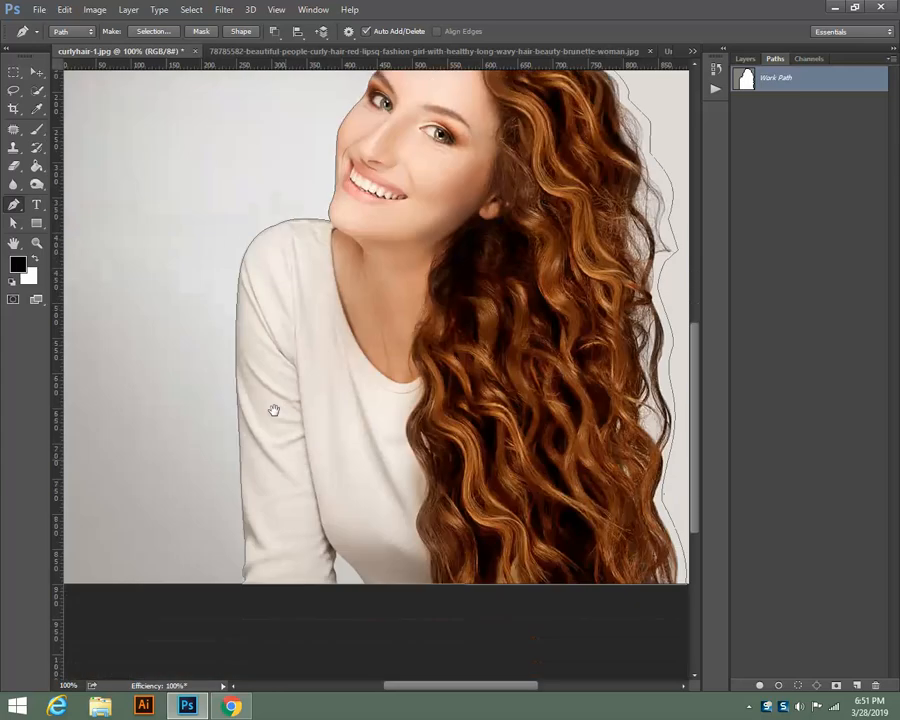
left_click_drag(291, 436, 216, 658)
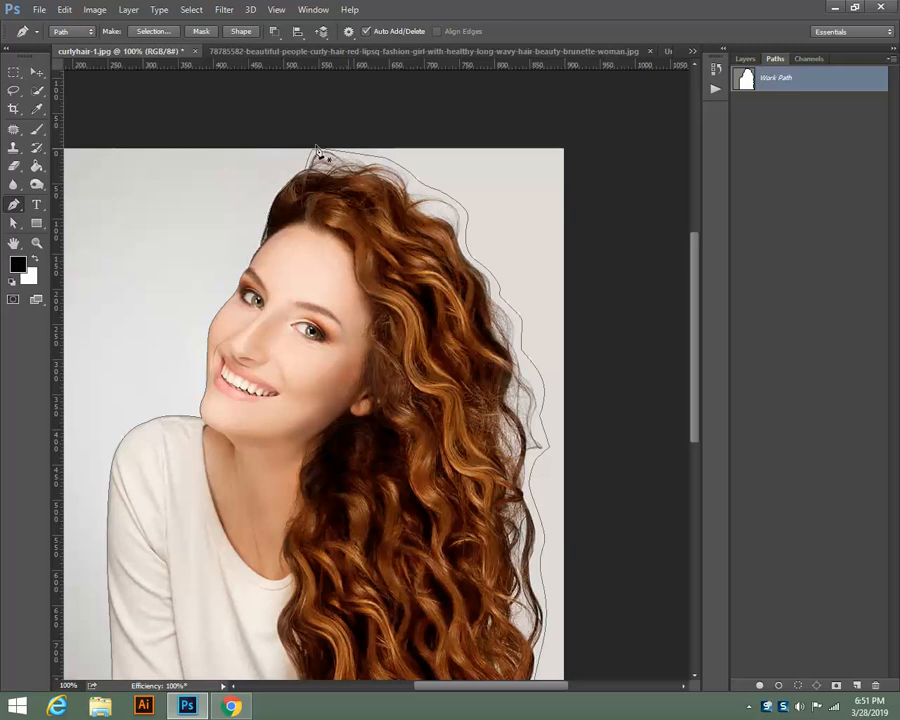
scroll(542, 468, "down", 5)
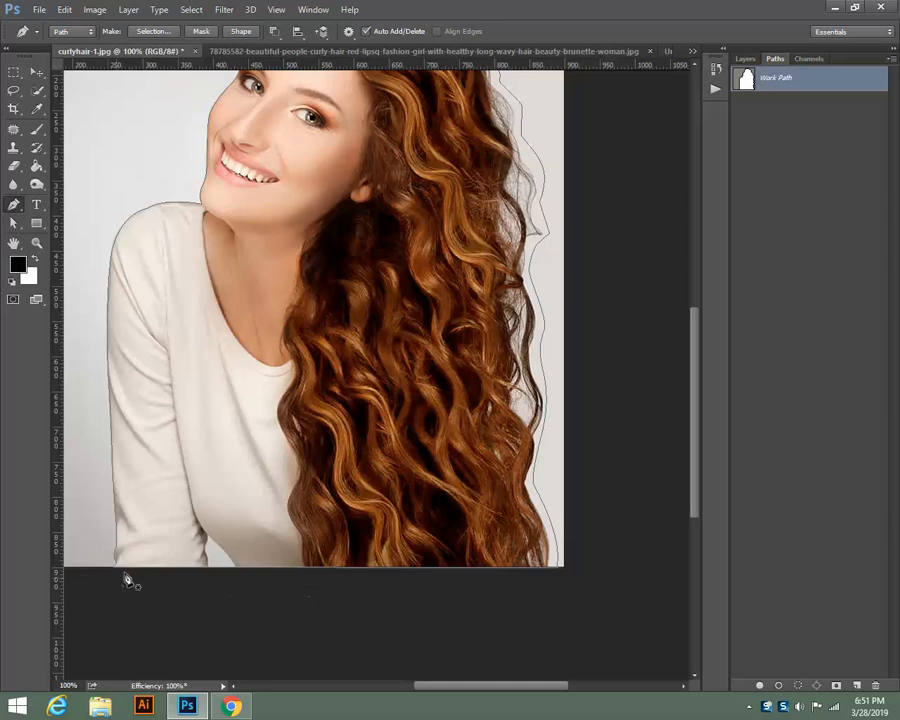
key("ctrl+minus")
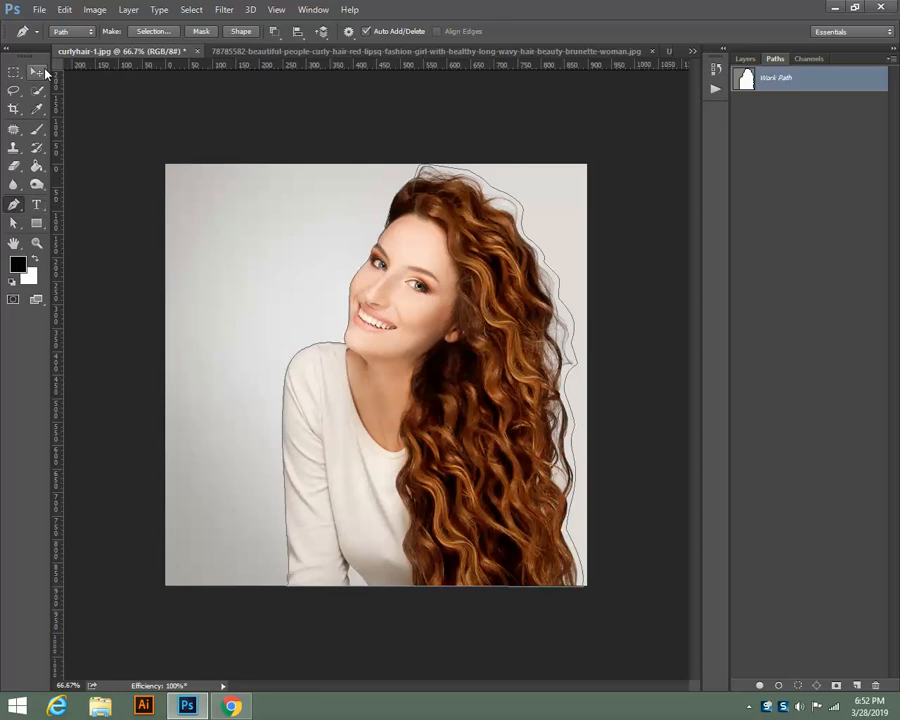
Load the Work Path as a selection around the woman and return to the layer list.
key("v")
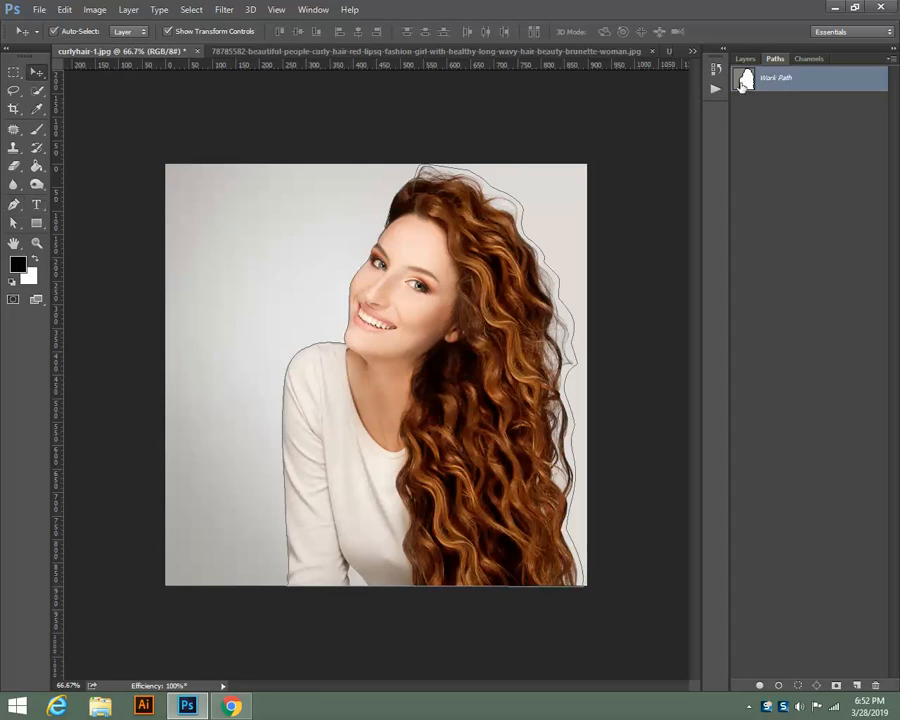
left_click(745, 82, "ctrl")
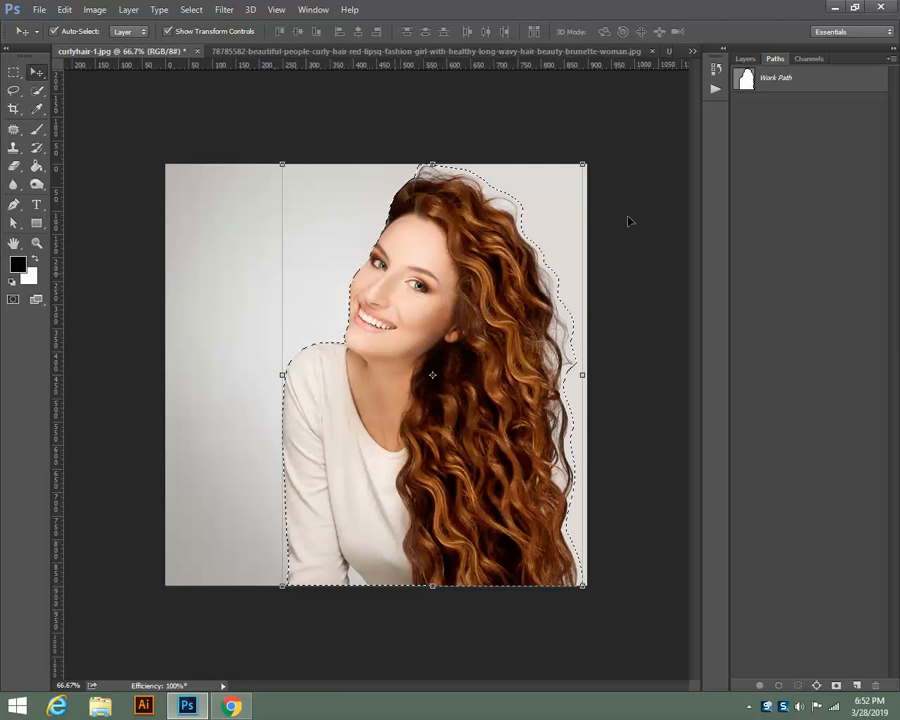
left_click(745, 59)
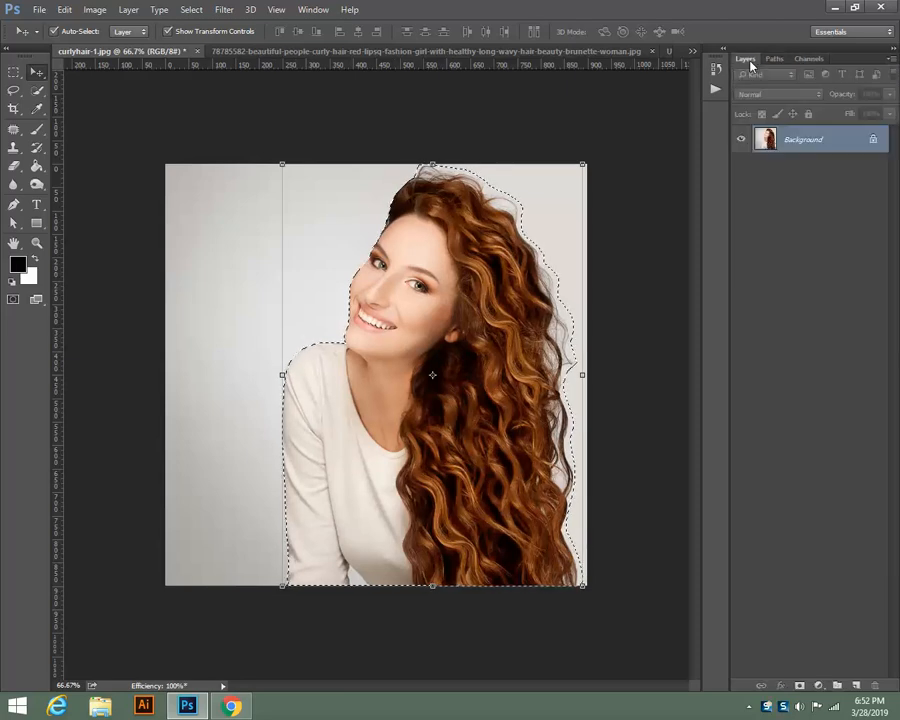
Copy the selected woman onto a new layer with Layer Via Copy and check the cutout with the Background temporarily hidden.
left_click(15, 74)
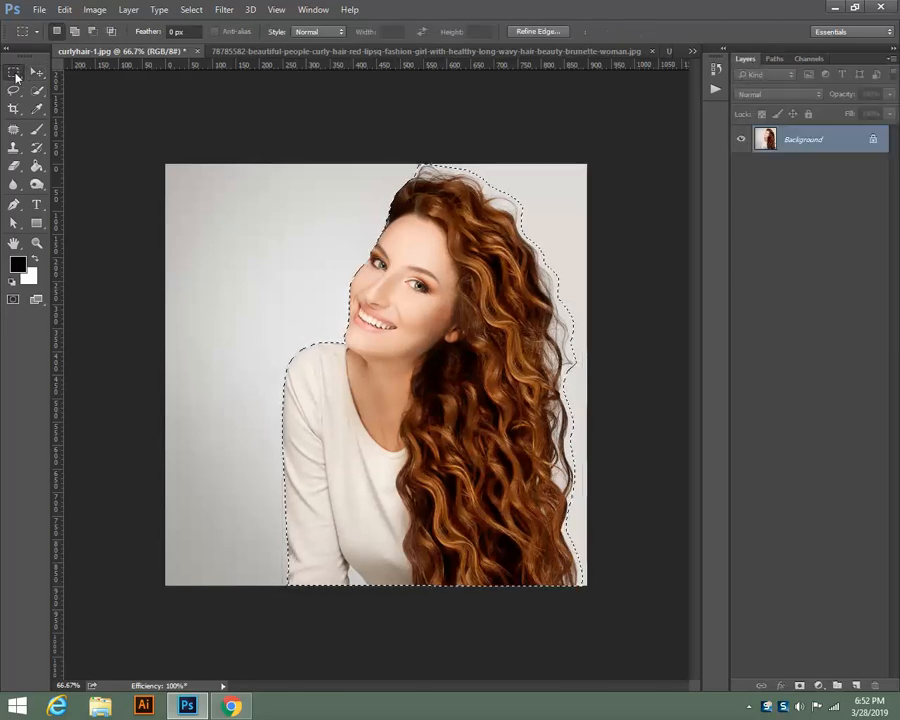
right_click(389, 355)
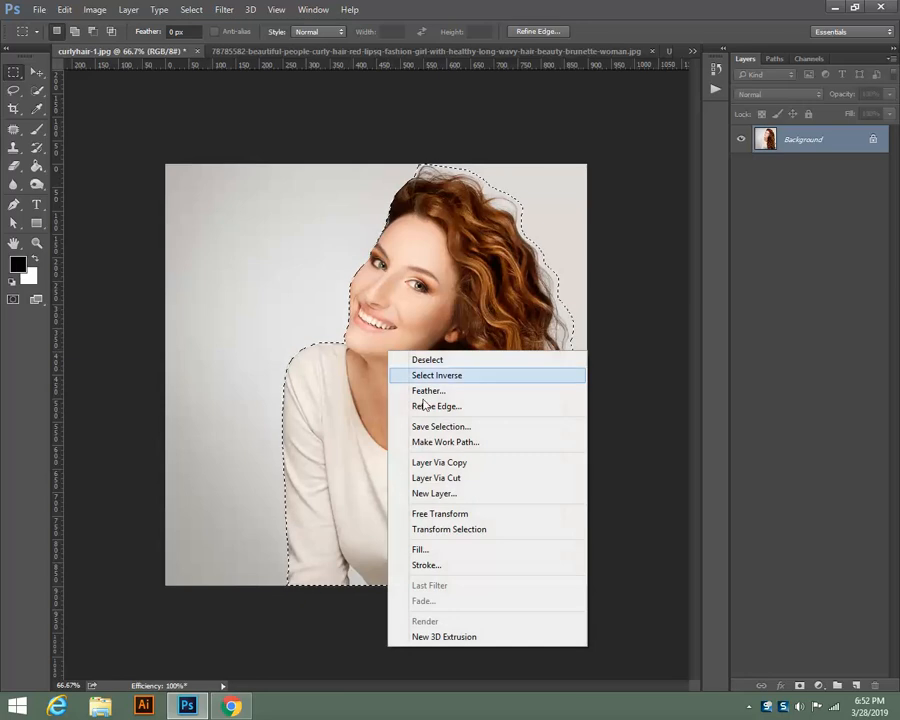
left_click(432, 462)
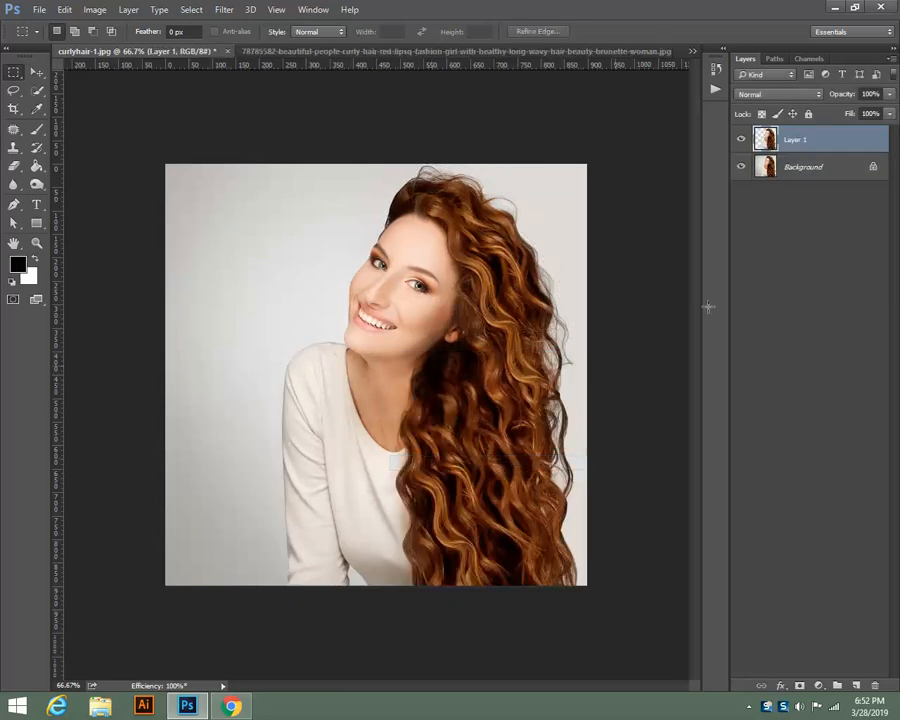
left_click(740, 168)
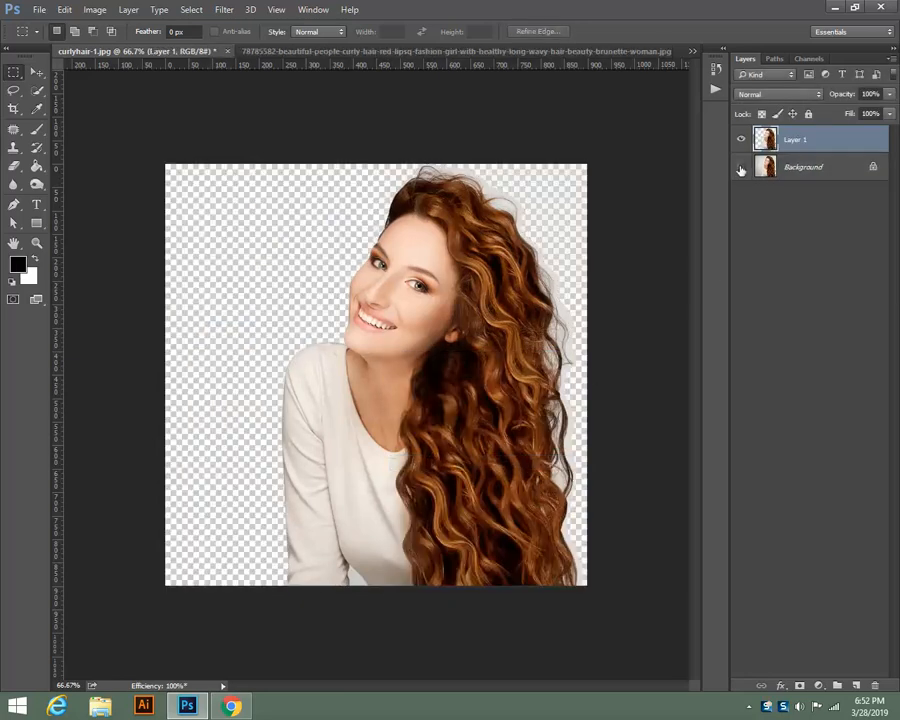
left_click(740, 168)
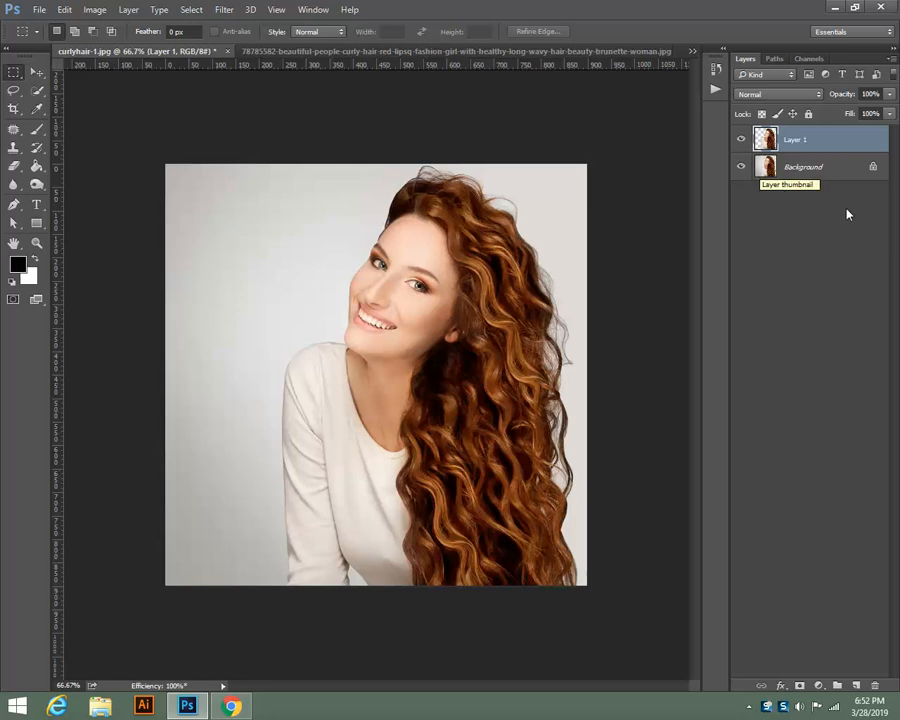
Add a new layer directly above the Background and fill it with cyan #0ed9d7.
left_click(822, 170)
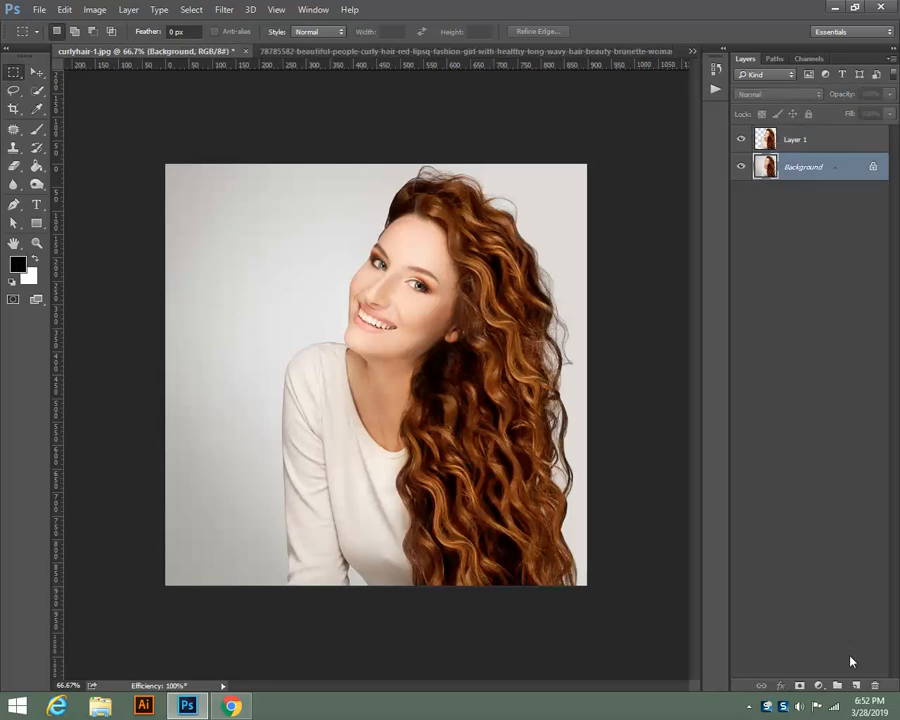
left_click(856, 685)
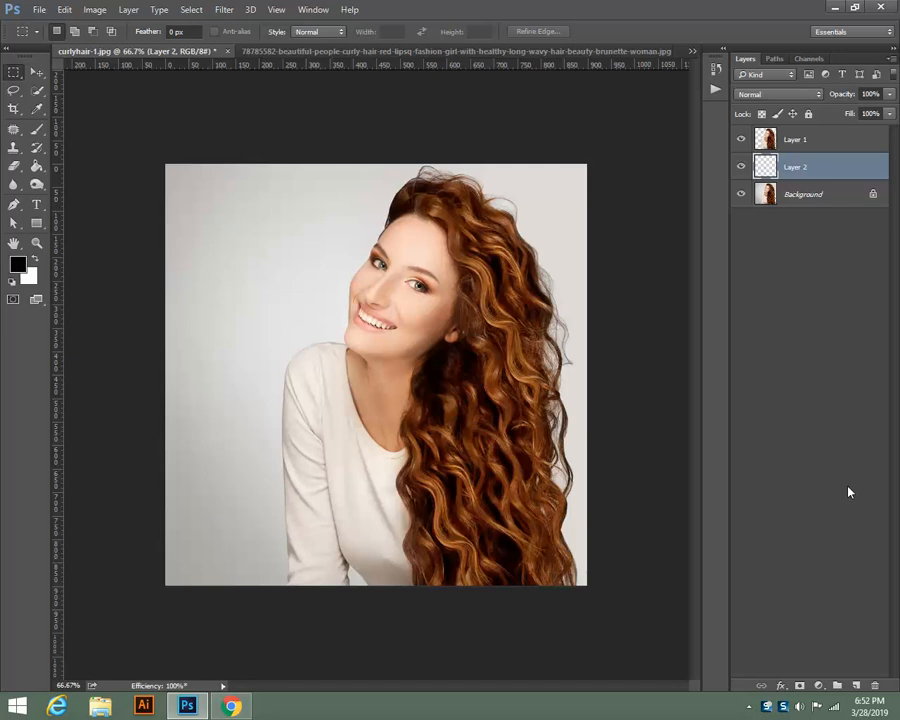
left_click(18, 263)
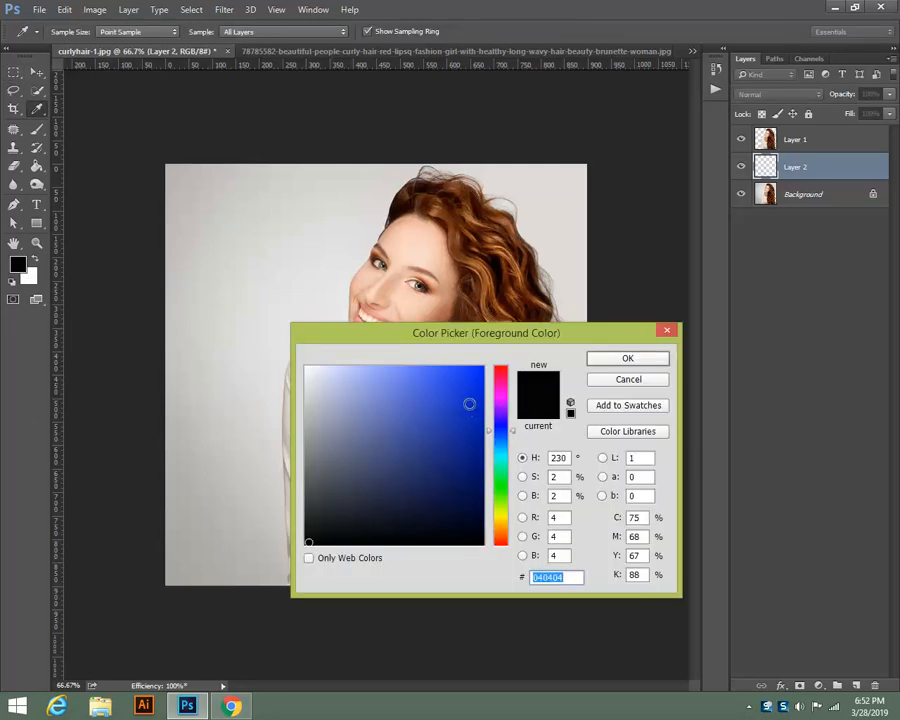
left_click(469, 403)
mouse_move(504, 482)
left_mouse_down()
mouse_move(504, 452)
mouse_move(503, 460)
left_mouse_up()
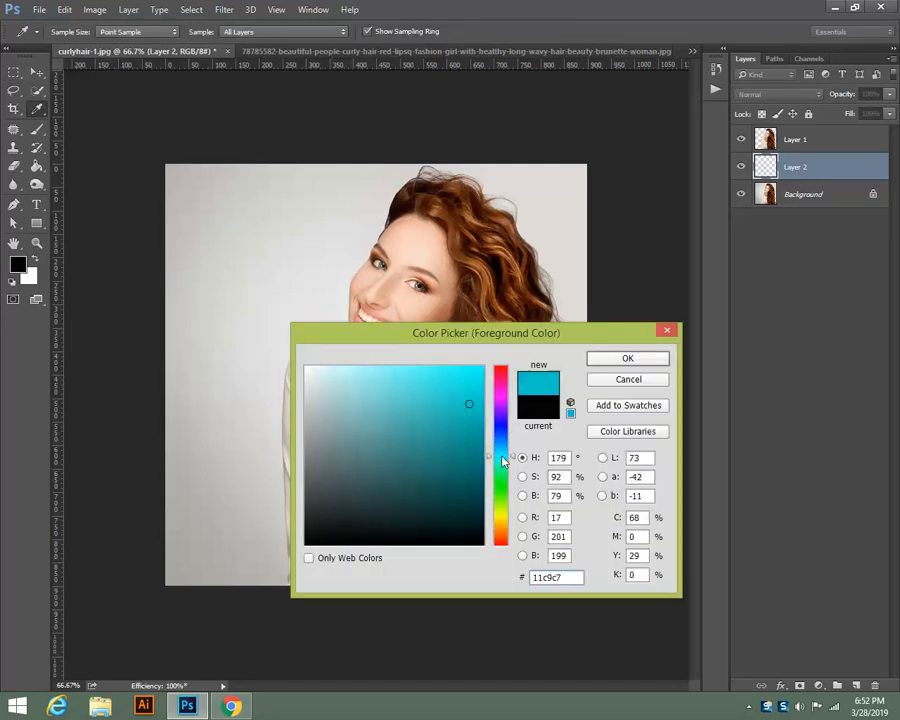
left_click(473, 369)
left_click(473, 392)
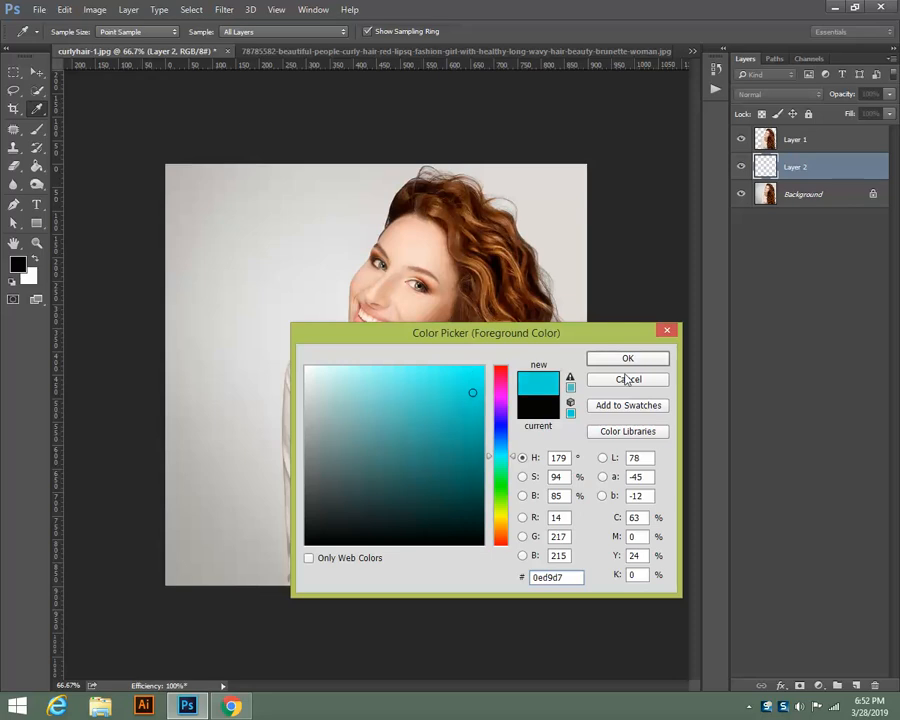
left_click(628, 358)
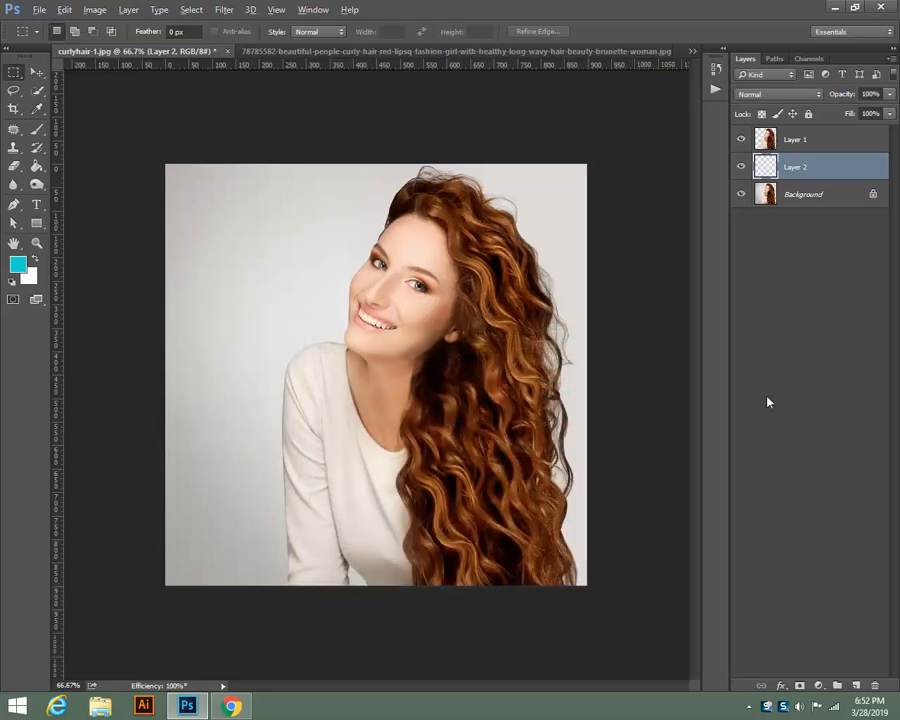
key("alt+BackSpace")
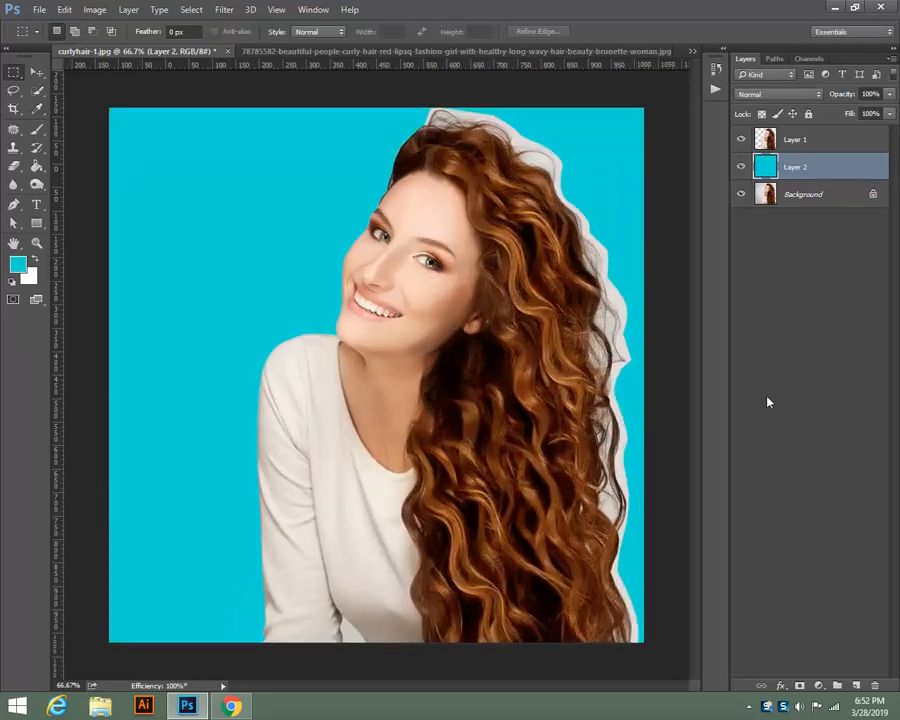
Activate the Background Eraser on the woman's cutout layer with sampling set to Once and limits set to Discontiguous.
key("ctrl+plus")
left_click_drag(655, 326, 548, 340)
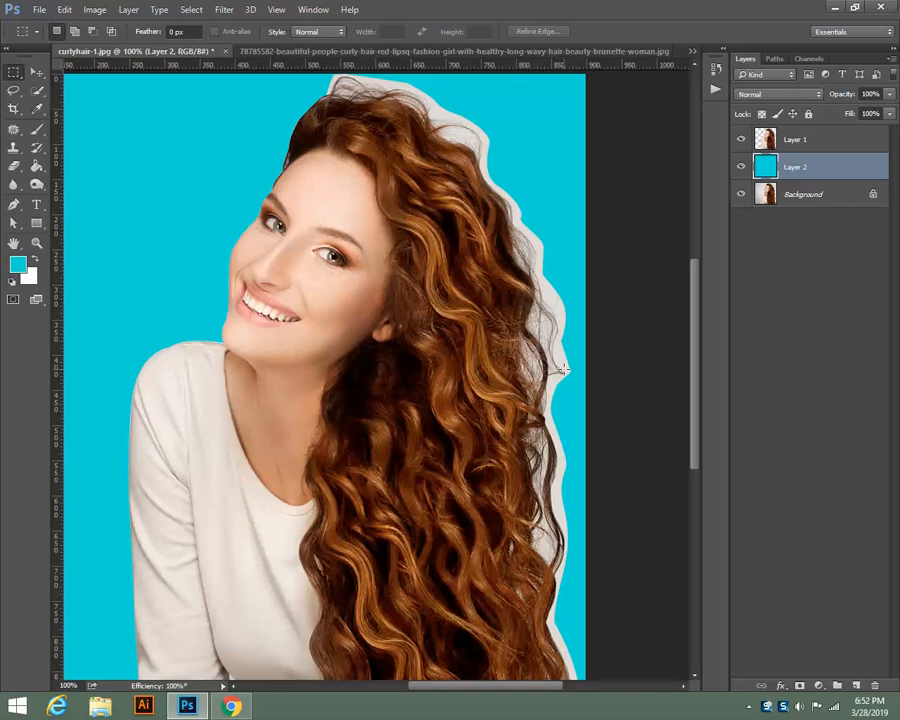
scroll(563, 370, "up", 2)
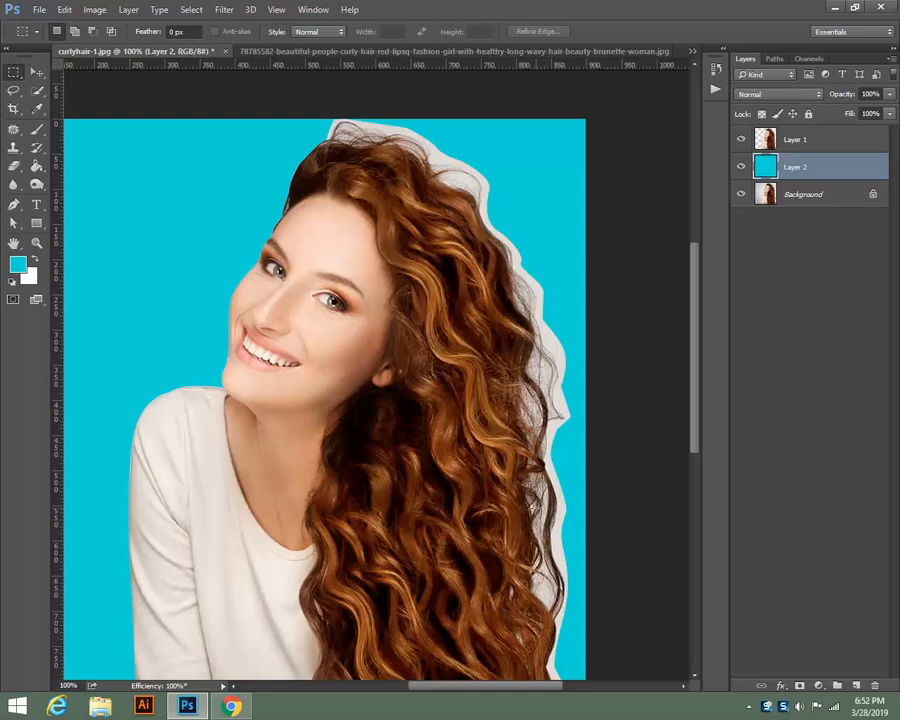
left_click(797, 141)
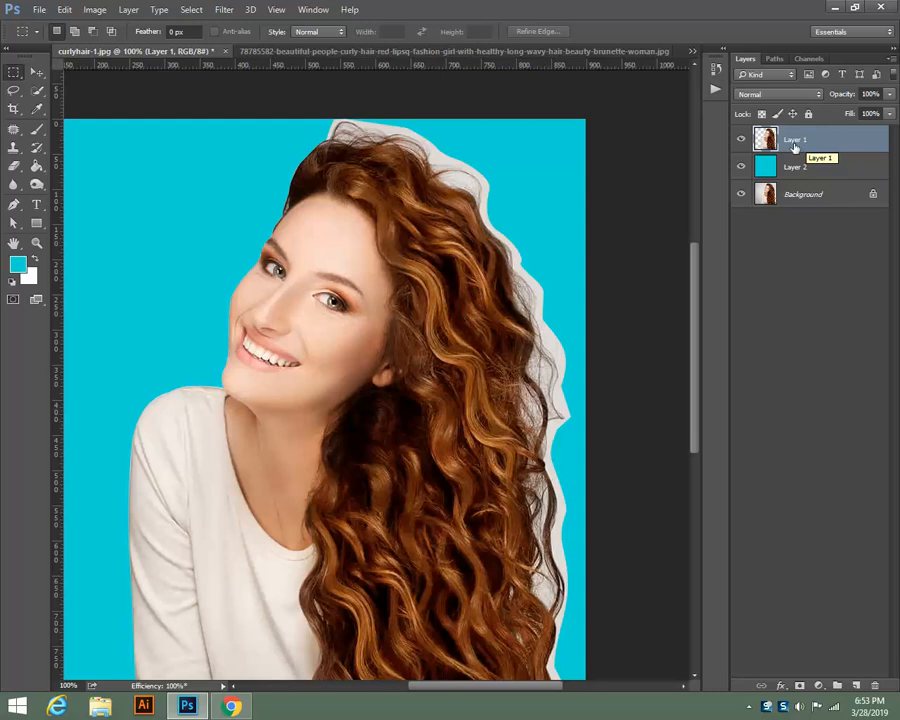
left_click(14, 166)
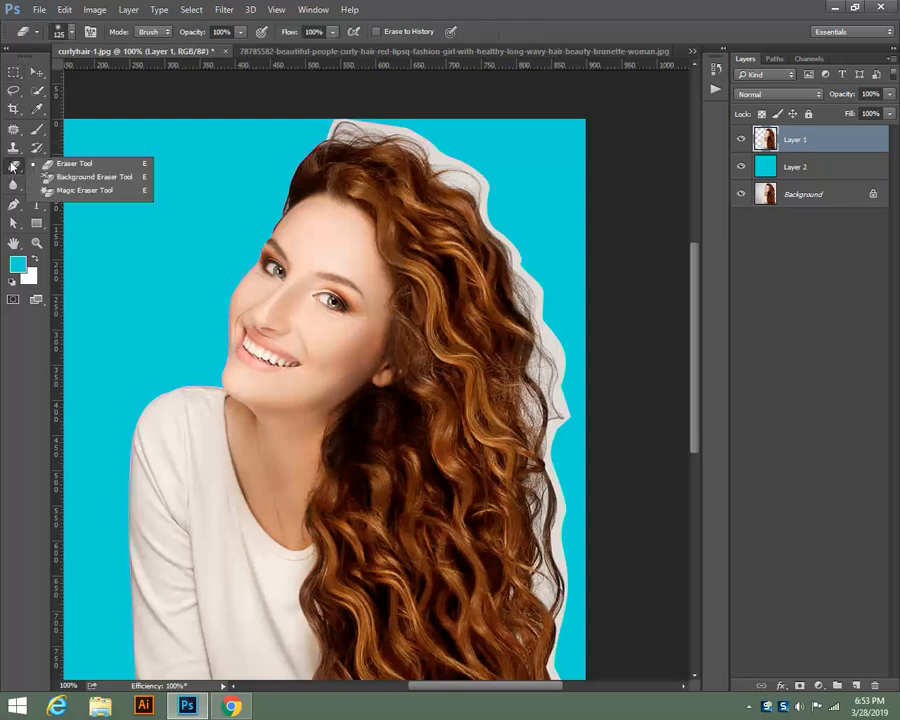
left_click(94, 177)
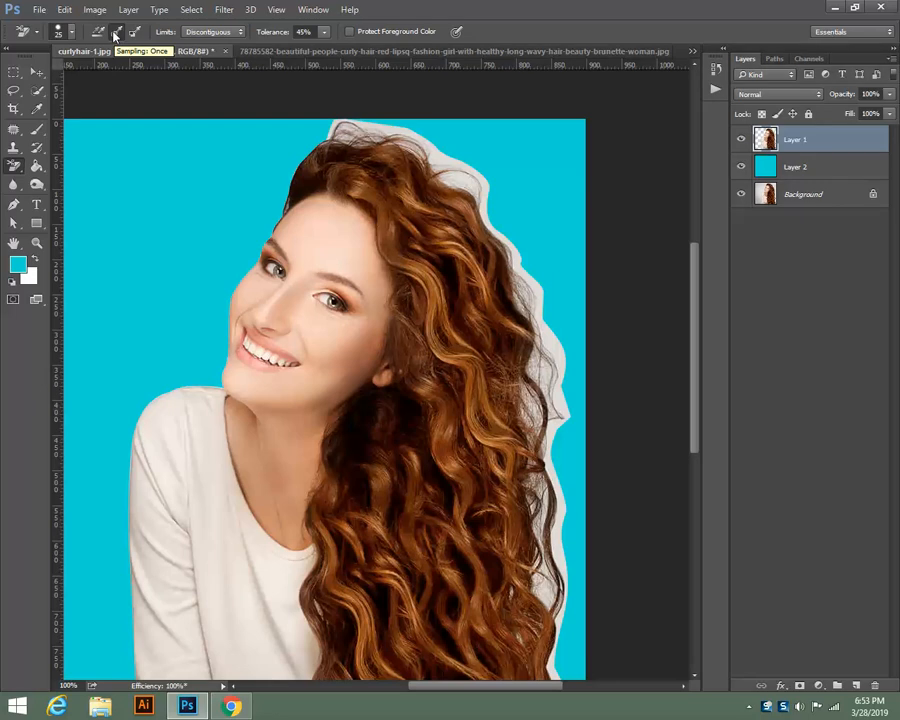
left_click(201, 37)
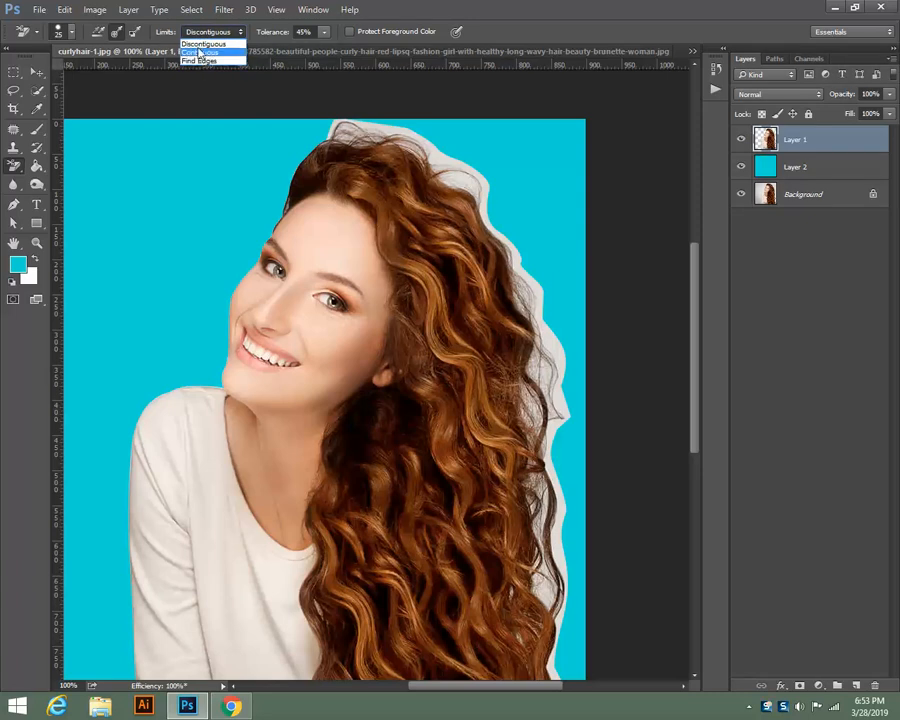
left_click(202, 43)
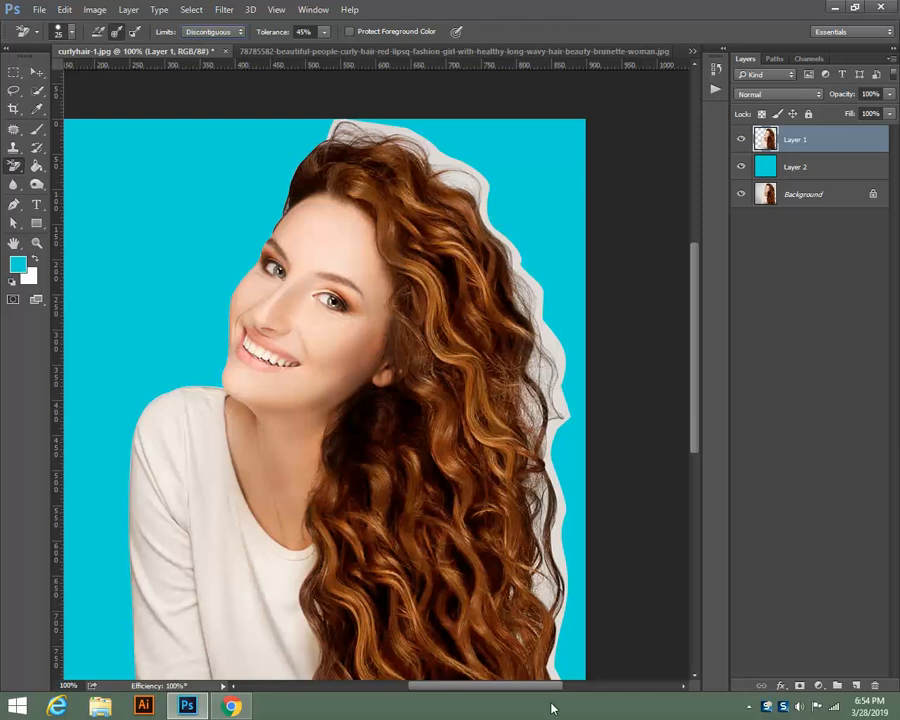
Set the Background Eraser's limits to Find Edges and inspect the light fringe along the curls.
scroll(548, 496, "down", 2)
scroll(696, 423, "down", 2)
scroll(696, 423, "down", 5)
scroll(696, 436, "up", 4)
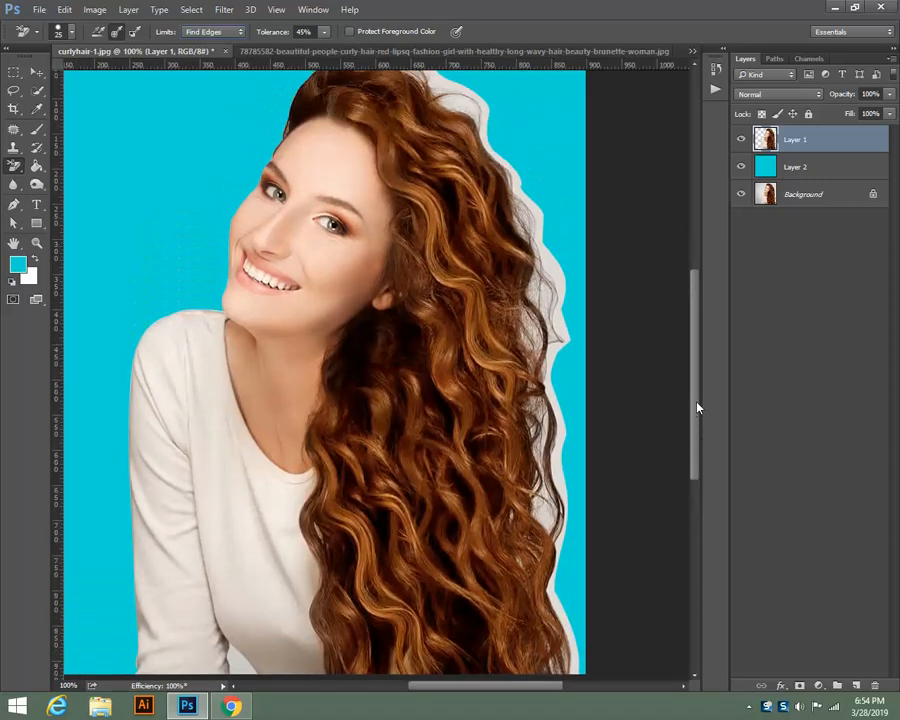
scroll(696, 400, "up", 4)
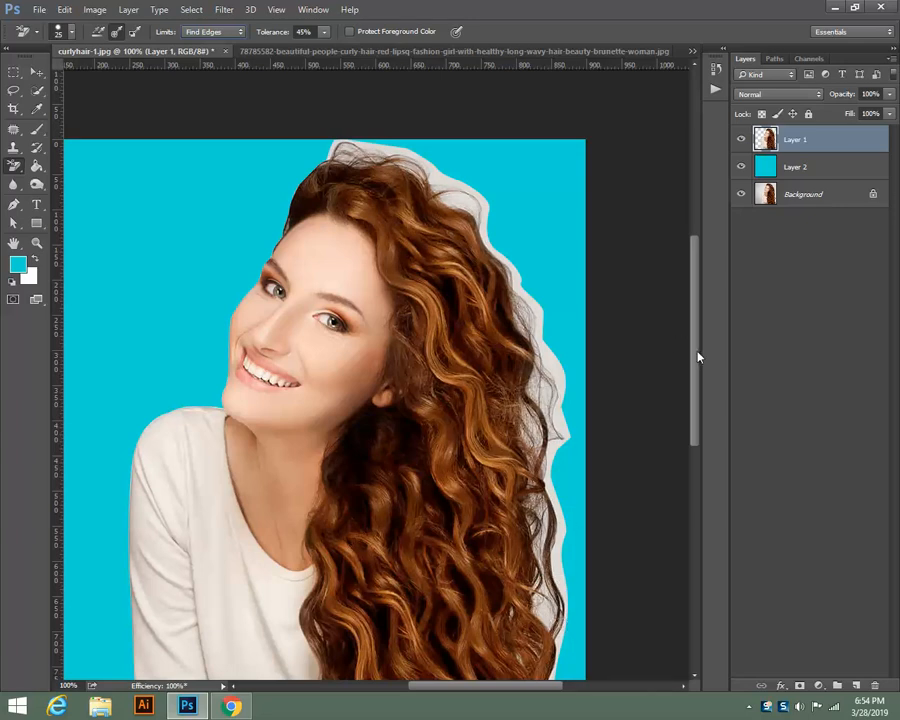
left_click_drag(698, 357, 688, 396)
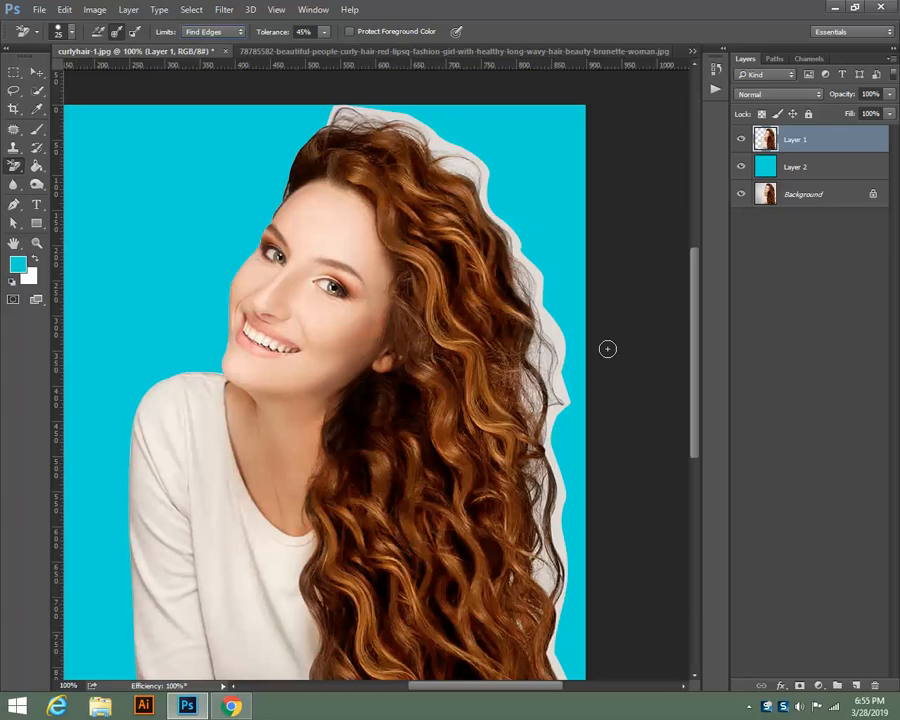
Erase the light fringe around the top and outer curls using the Background Eraser with a 20 px brush.
key("ctrl+plus")
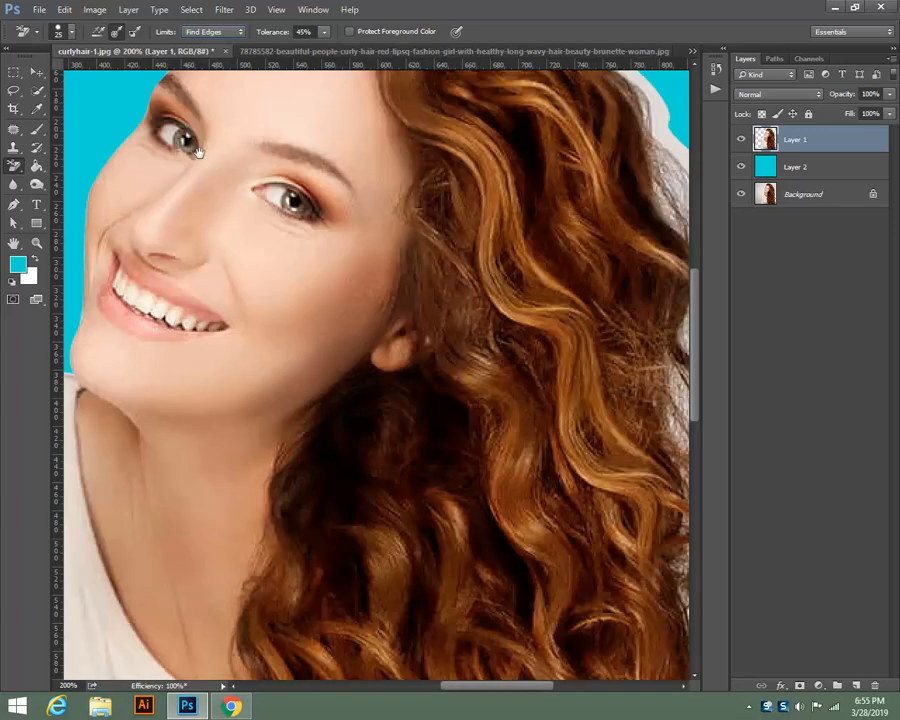
left_click_drag(240, 213, 165, 580)
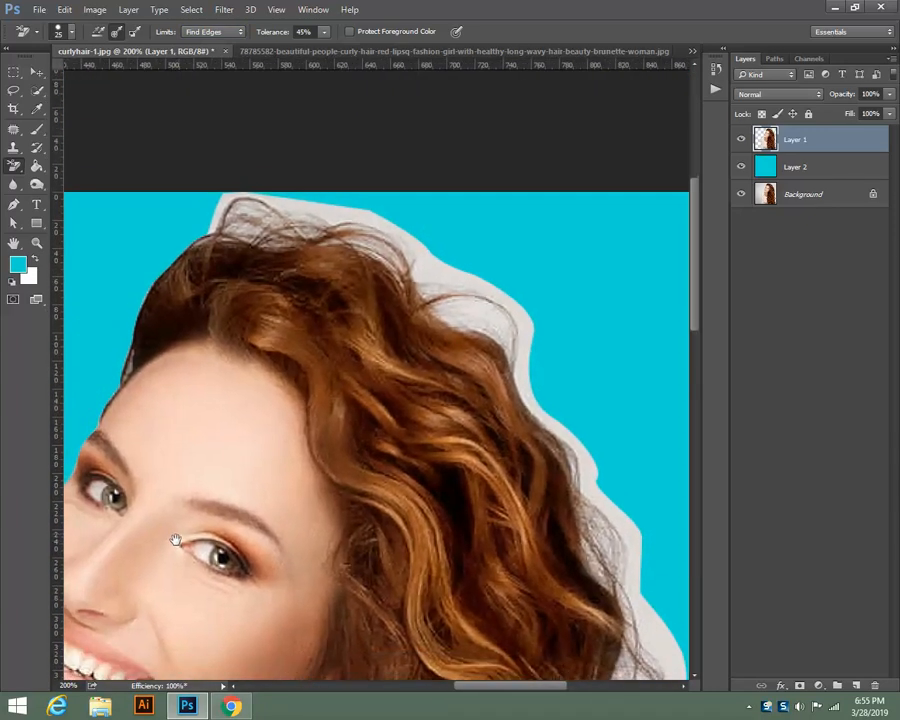
right_click(14, 170)
left_click(70, 177)
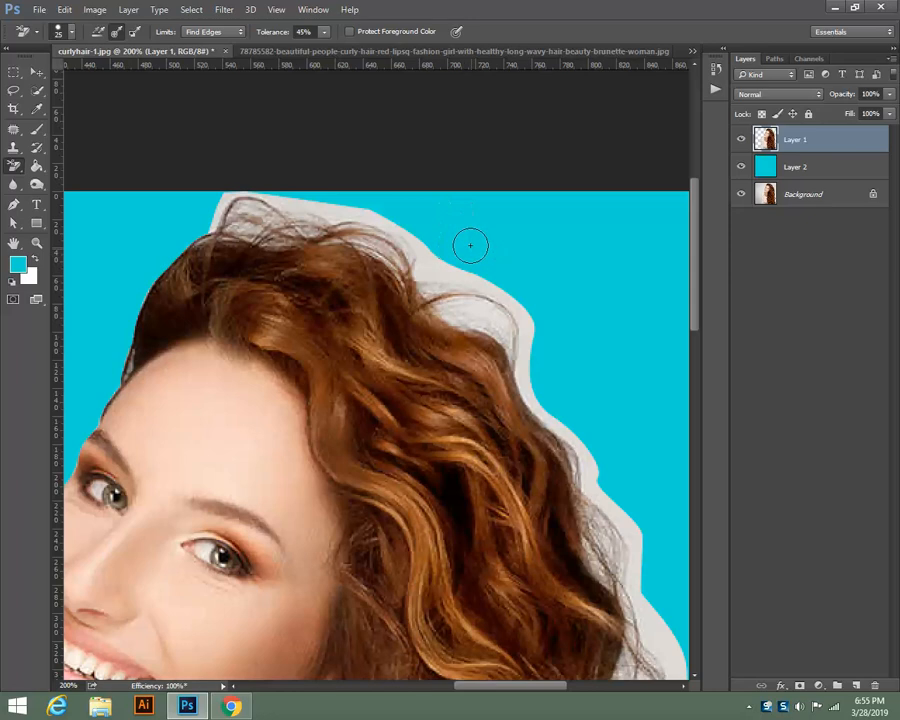
key("bracketleft")
mouse_move(437, 264)
left_mouse_down()
mouse_move(339, 212)
mouse_move(268, 206)
mouse_move(205, 218)
mouse_move(242, 202)
mouse_move(283, 204)
mouse_move(226, 195)
mouse_move(206, 198)
mouse_move(272, 208)
mouse_move(213, 222)
mouse_move(256, 229)
mouse_move(172, 233)
mouse_move(285, 226)
mouse_move(333, 244)
mouse_move(256, 227)
mouse_move(352, 240)
mouse_move(320, 218)
mouse_move(384, 237)
mouse_move(369, 220)
mouse_move(384, 221)
mouse_move(389, 255)
mouse_move(370, 243)
mouse_move(456, 319)
mouse_move(445, 289)
mouse_move(485, 326)
mouse_move(449, 277)
mouse_move(467, 276)
mouse_move(519, 319)
mouse_move(526, 346)
mouse_move(484, 305)
mouse_move(523, 404)
mouse_move(520, 390)
mouse_move(572, 449)
mouse_move(604, 514)
mouse_move(574, 462)
mouse_move(601, 497)
mouse_move(523, 315)
mouse_move(594, 520)
mouse_move(595, 504)
mouse_move(634, 552)
left_mouse_up()
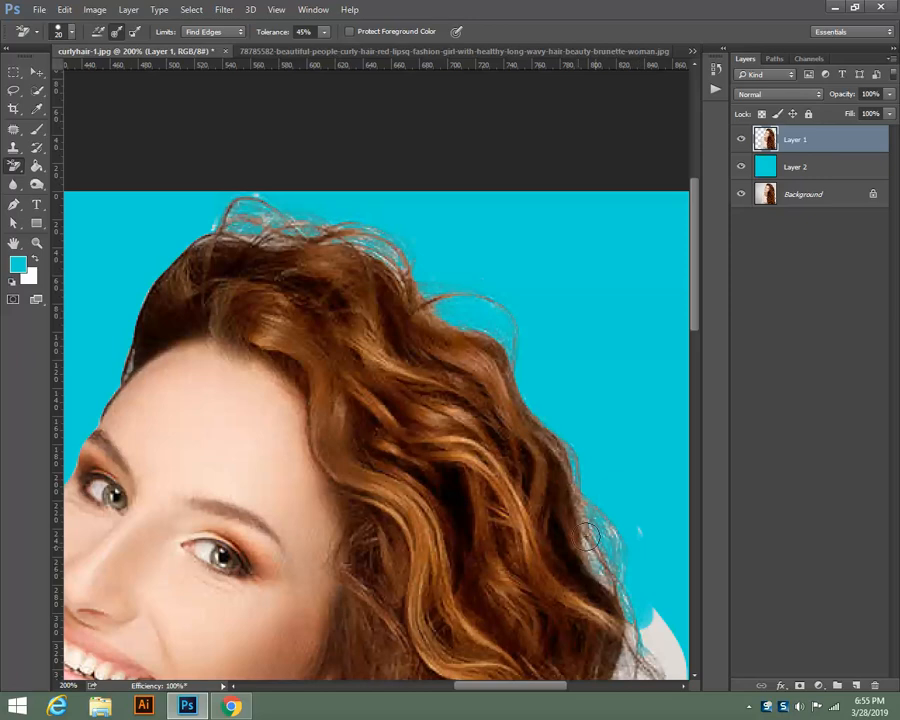
mouse_move(639, 527)
left_mouse_down()
mouse_move(628, 606)
mouse_move(668, 657)
left_mouse_up()
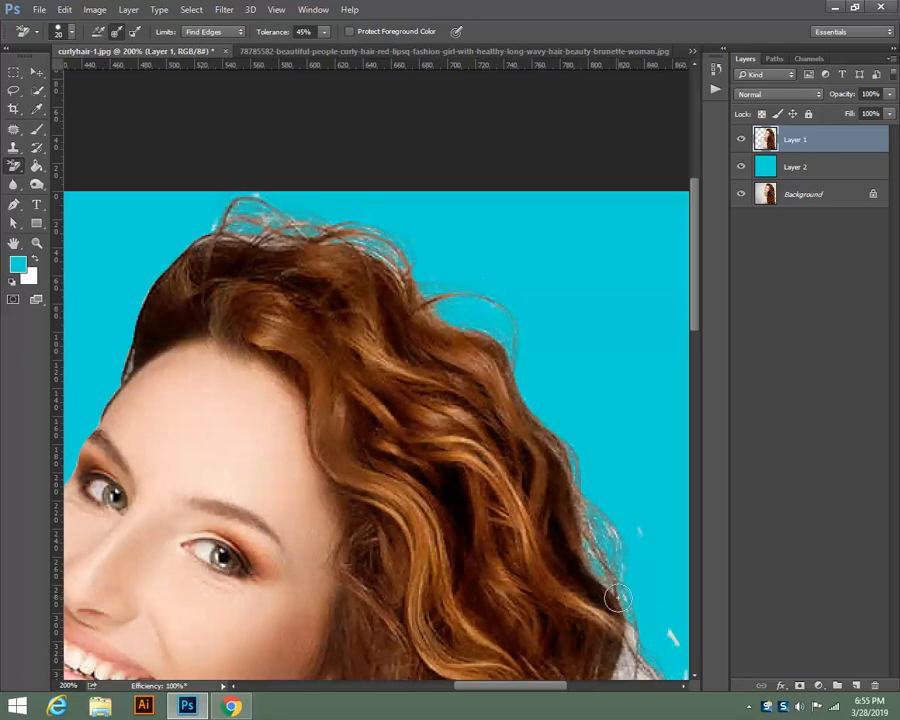
Undo the fringe erasing around the hair on the cutout layer.
key("ctrl+z")
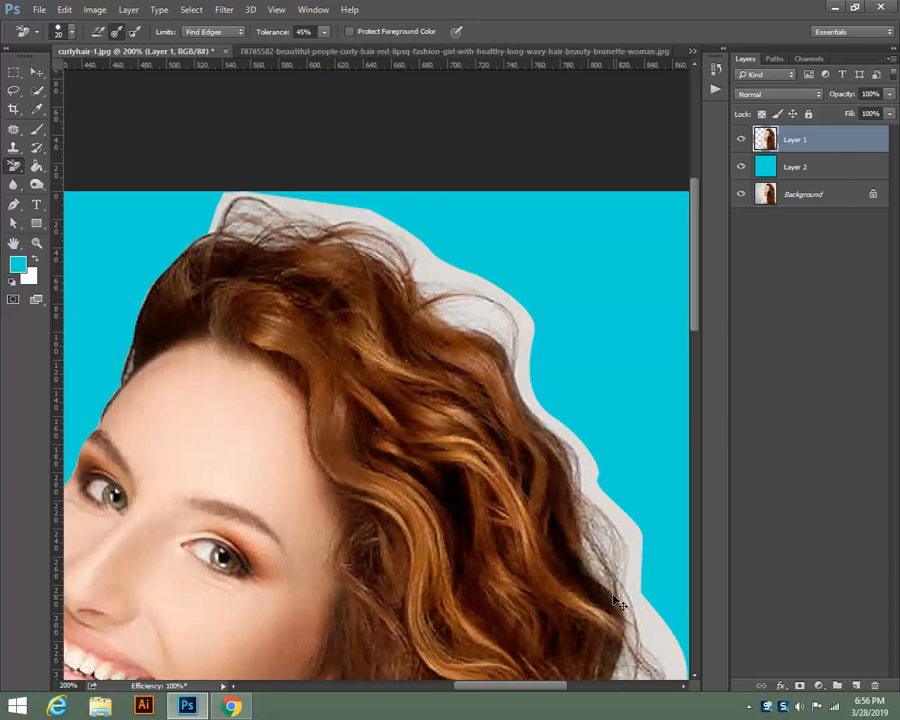
key("ctrl+minus")
scroll(530, 260, "up", 2)
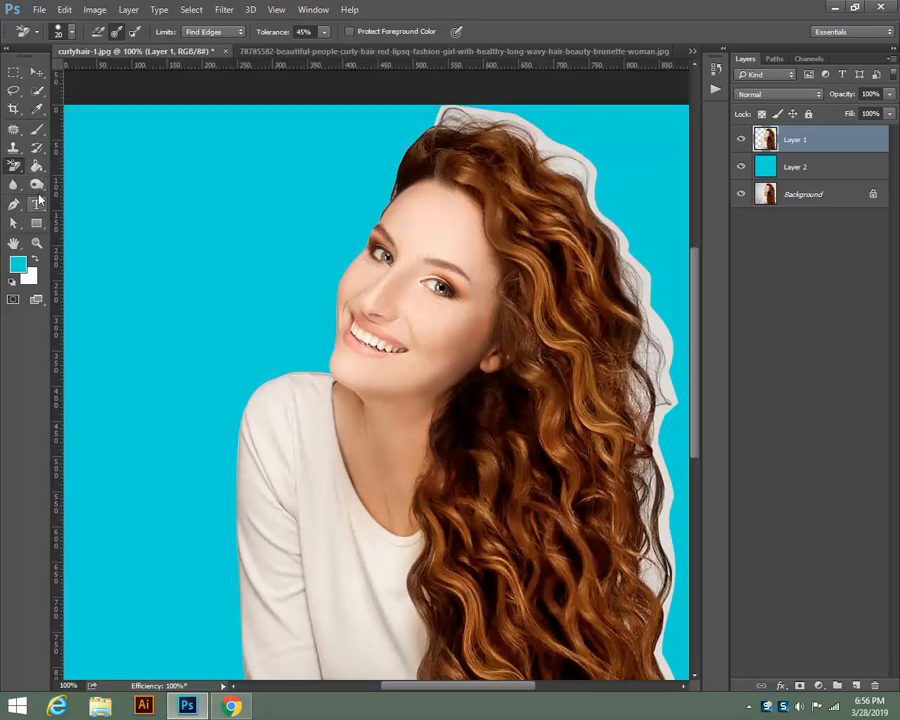
Refill the backdrop layer beneath the cutout with blue #1127f4.
left_click(761, 176)
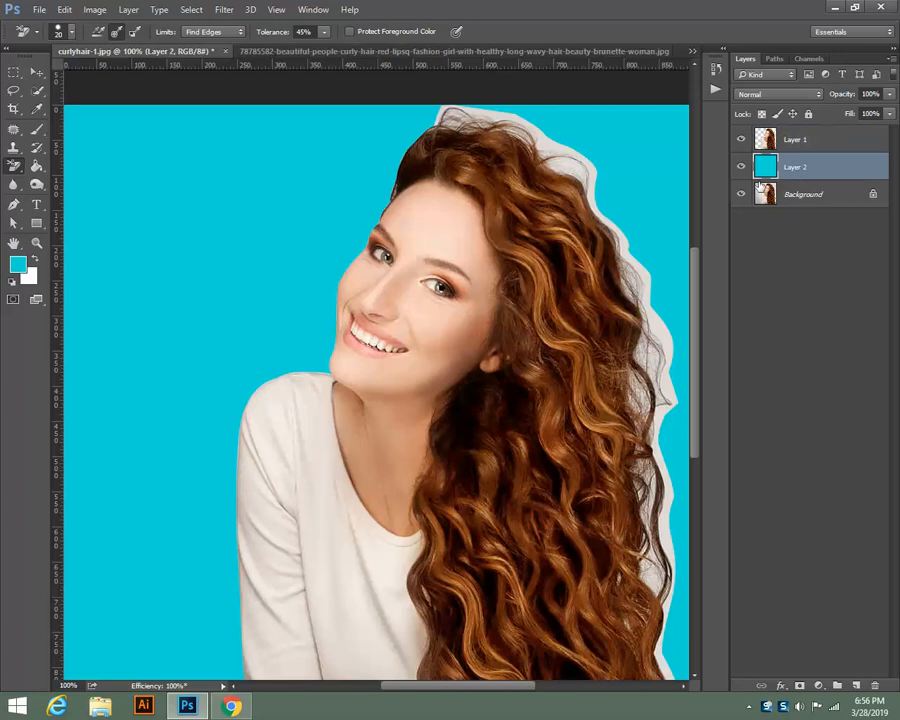
left_click(17, 265)
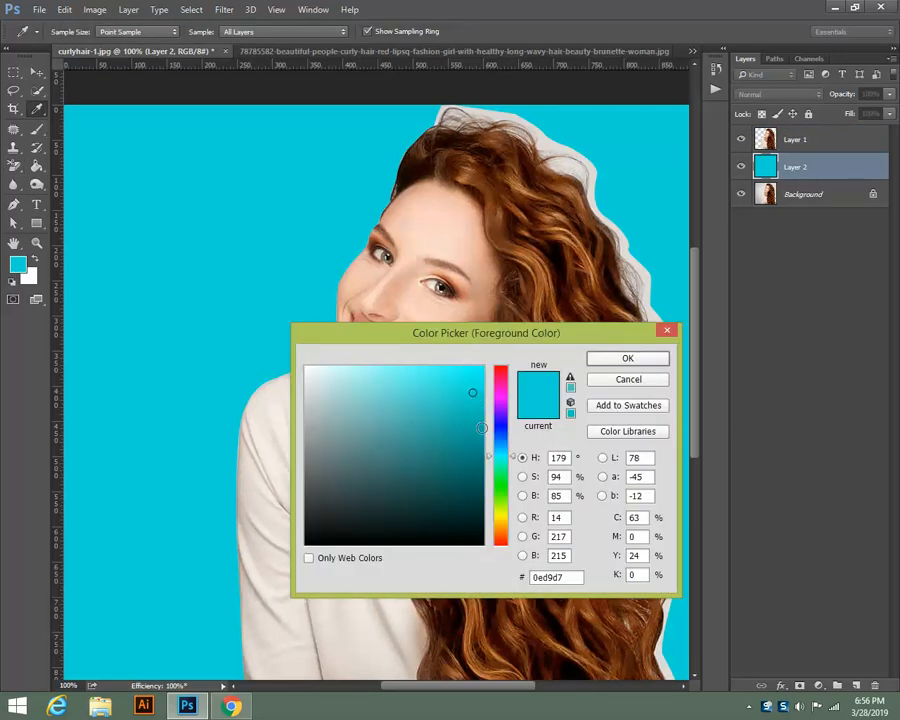
left_click(500, 428)
left_click(471, 373)
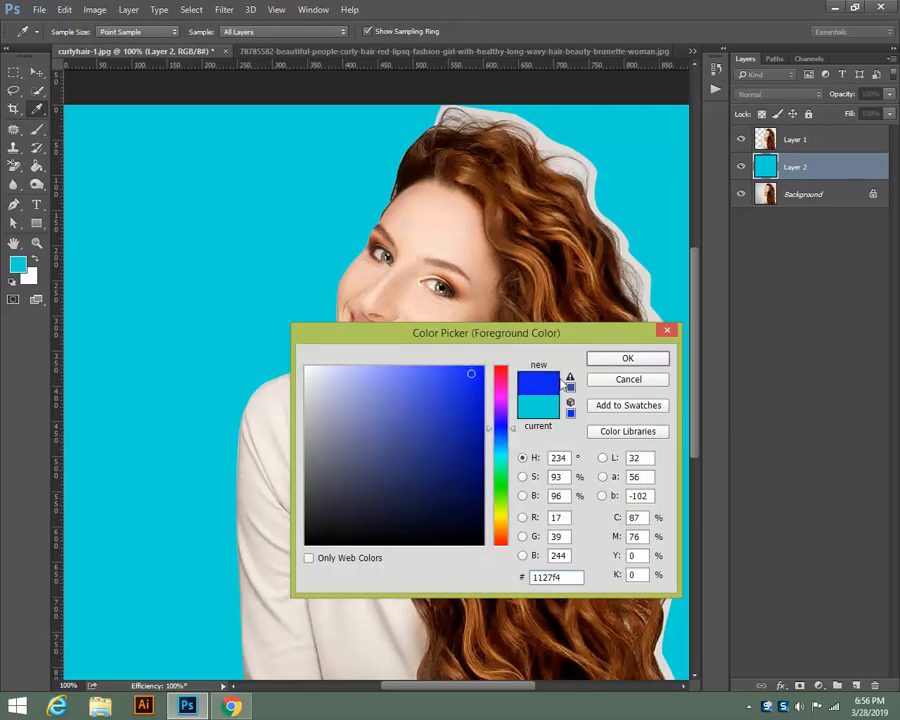
left_click(605, 359)
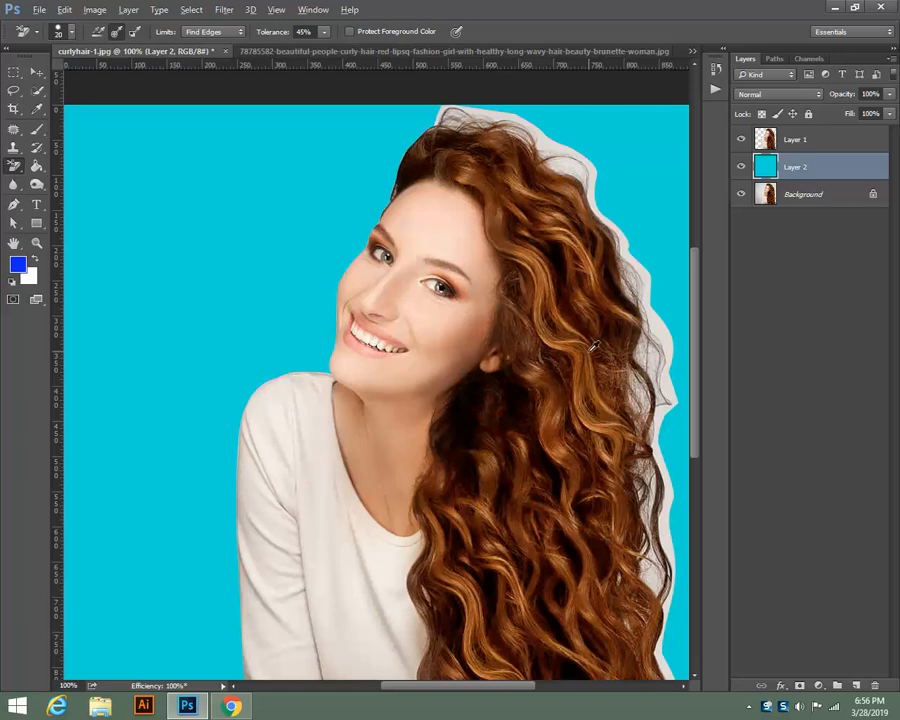
key("alt+BackSpace")
Erase the light fringe along the top of the woman's hair on the cutout layer at 45% tolerance.
scroll(593, 350, "up", 2)
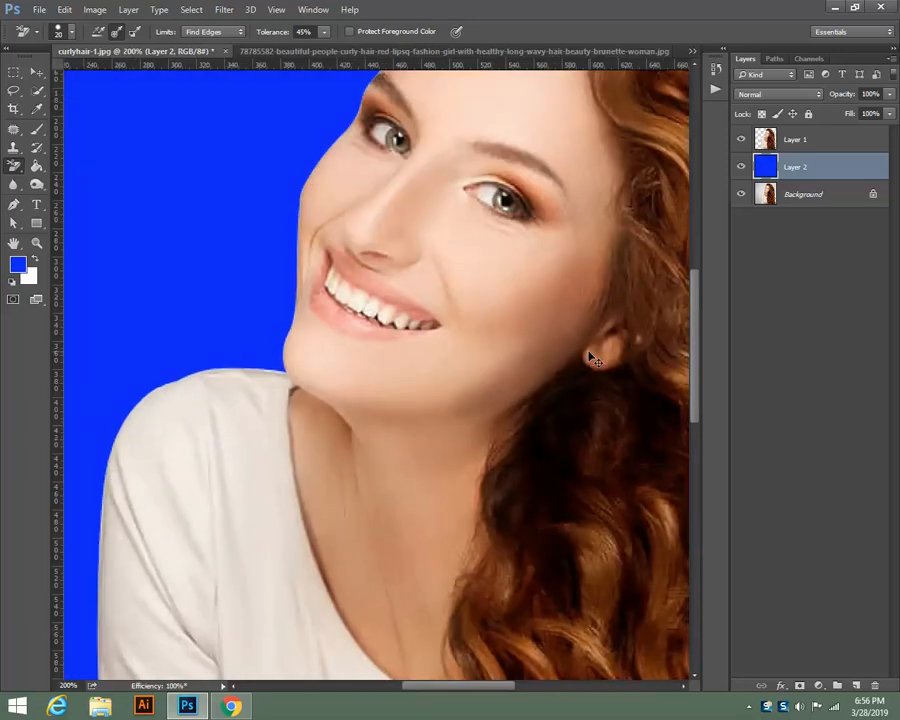
scroll(593, 358, "down", 2)
scroll(550, 256, "down", 1)
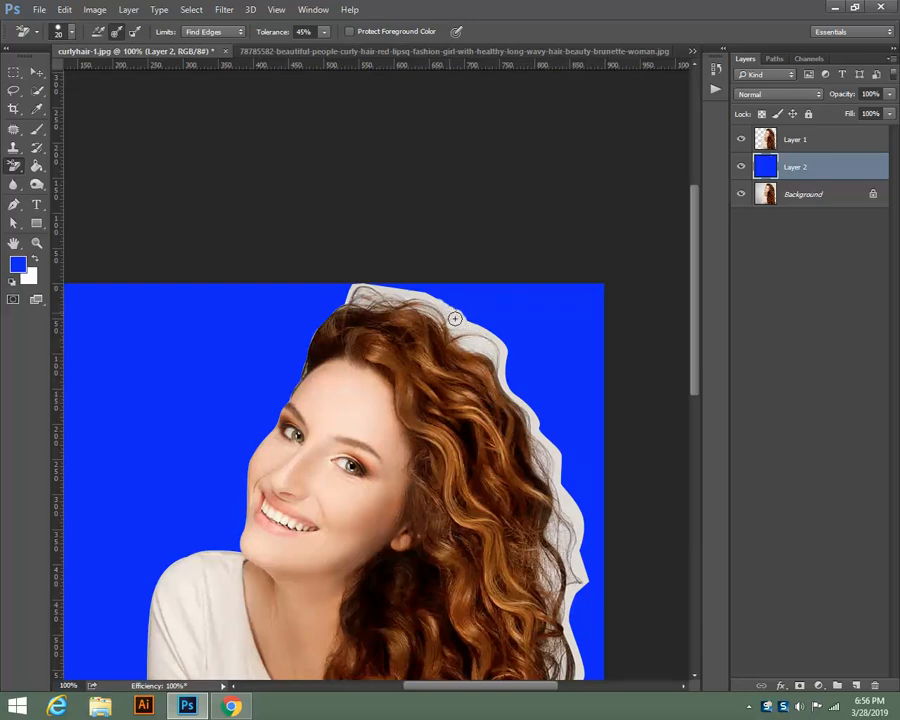
left_click(791, 142)
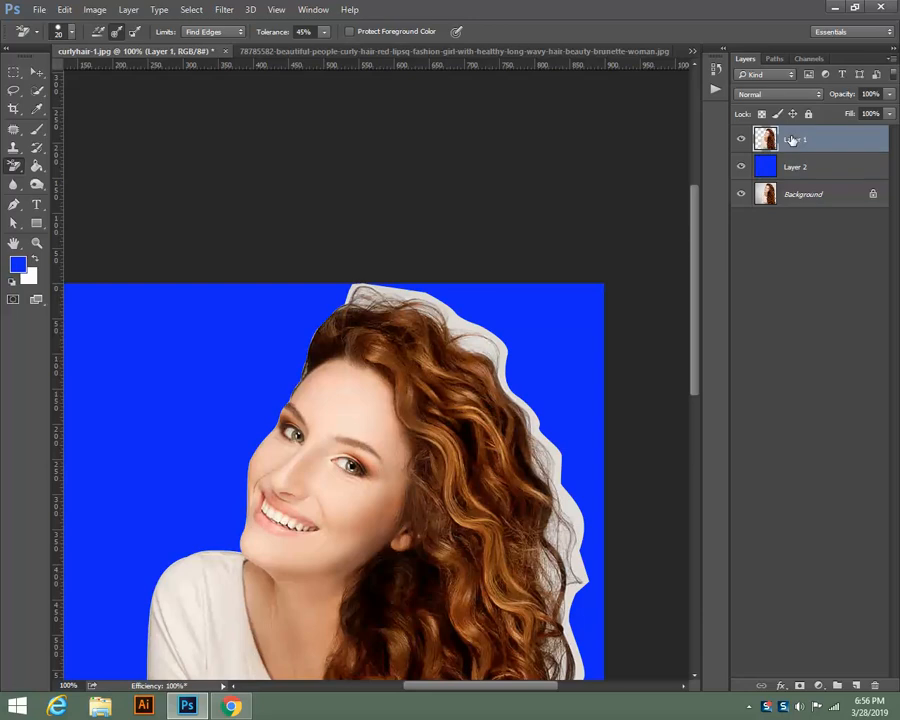
left_click(474, 324)
left_click(449, 311)
mouse_move(463, 322)
left_mouse_down()
mouse_move(451, 303)
mouse_move(360, 290)
mouse_move(366, 297)
left_mouse_up()
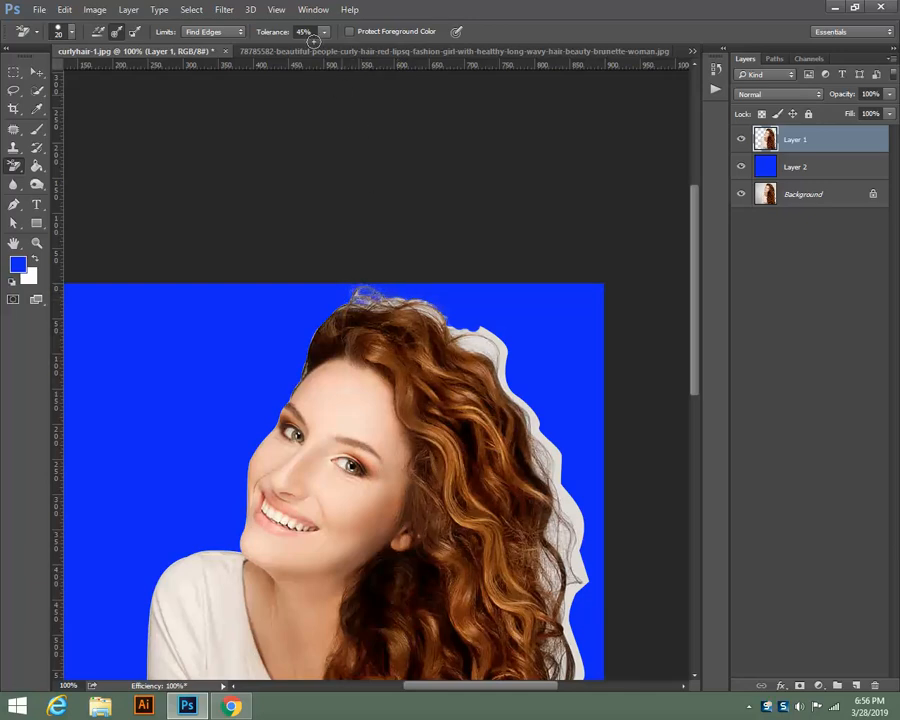
Set the Background Eraser's tolerance to 35%.
left_click_drag(305, 32, 273, 38)
type("45")
key("BackSpace")
key("BackSpace")
type("35")
Try erasing the fringe down the outer curls at 35% tolerance and step back through all the hair strokes.
mouse_move(490, 337)
left_mouse_down()
mouse_move(462, 325)
mouse_move(500, 361)
mouse_move(497, 342)
mouse_move(506, 348)
mouse_move(508, 367)
mouse_move(492, 350)
mouse_move(549, 457)
left_mouse_up()
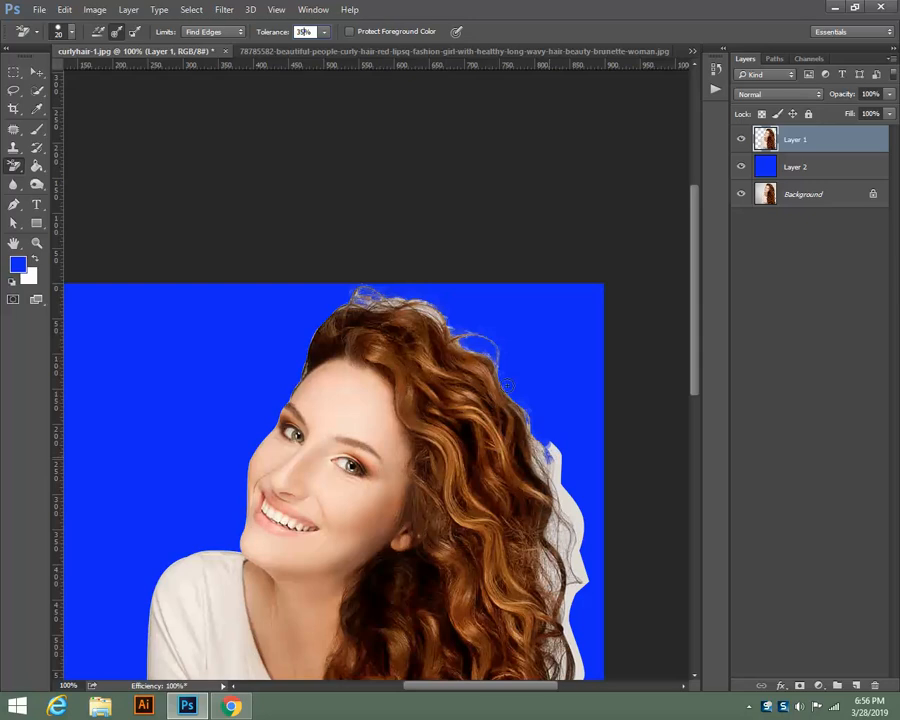
left_click(302, 32)
type("4")
key("ctrl+z")
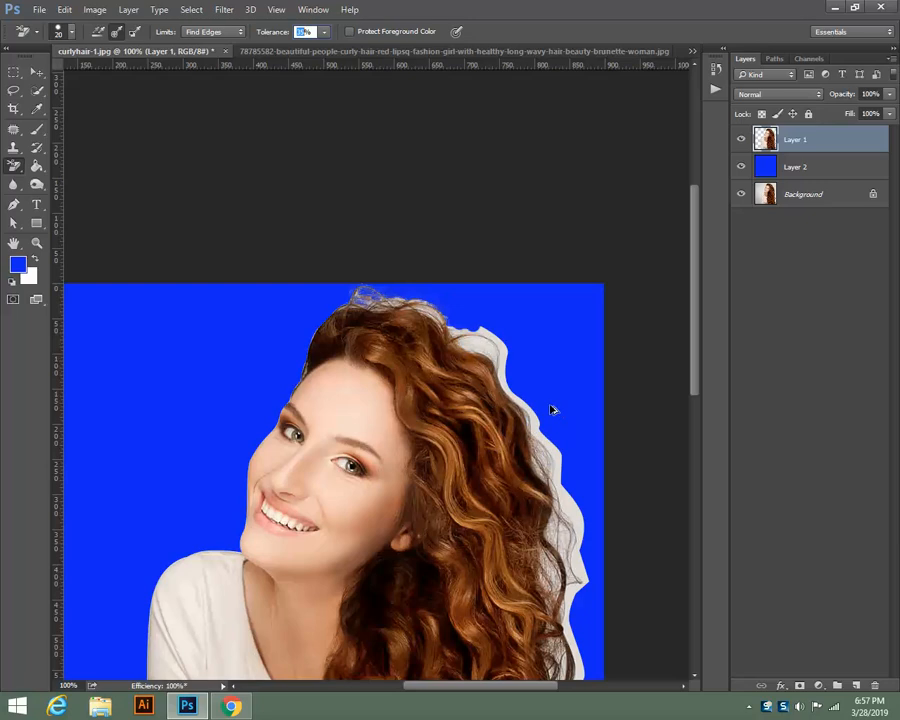
key("ctrl+alt+z")
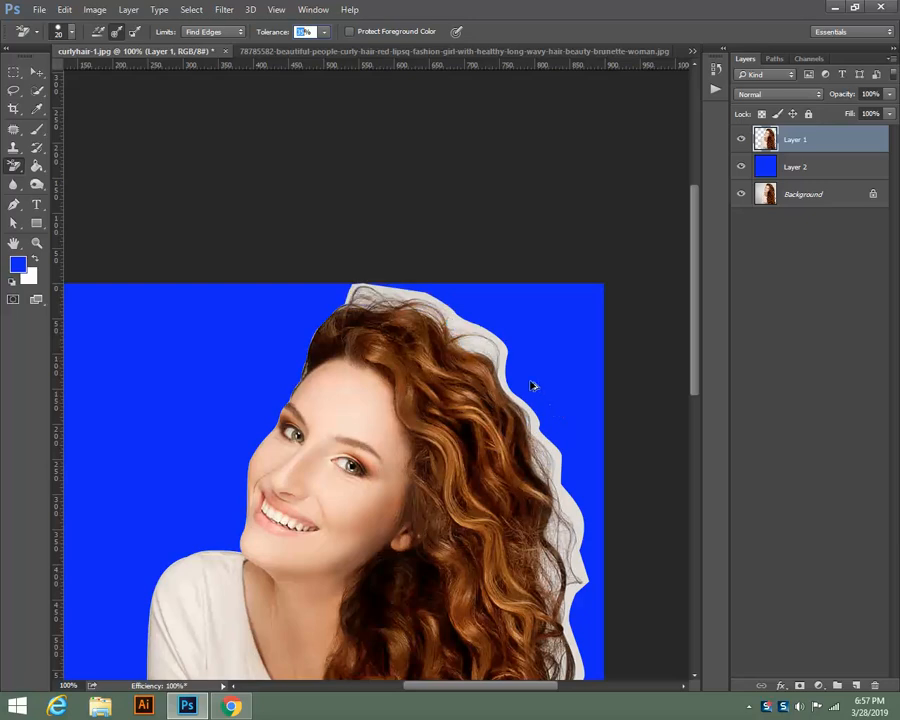
Set the Background Eraser's tolerance to 40% and keep its brush tolerance control on Pen Pressure.
left_click(283, 36)
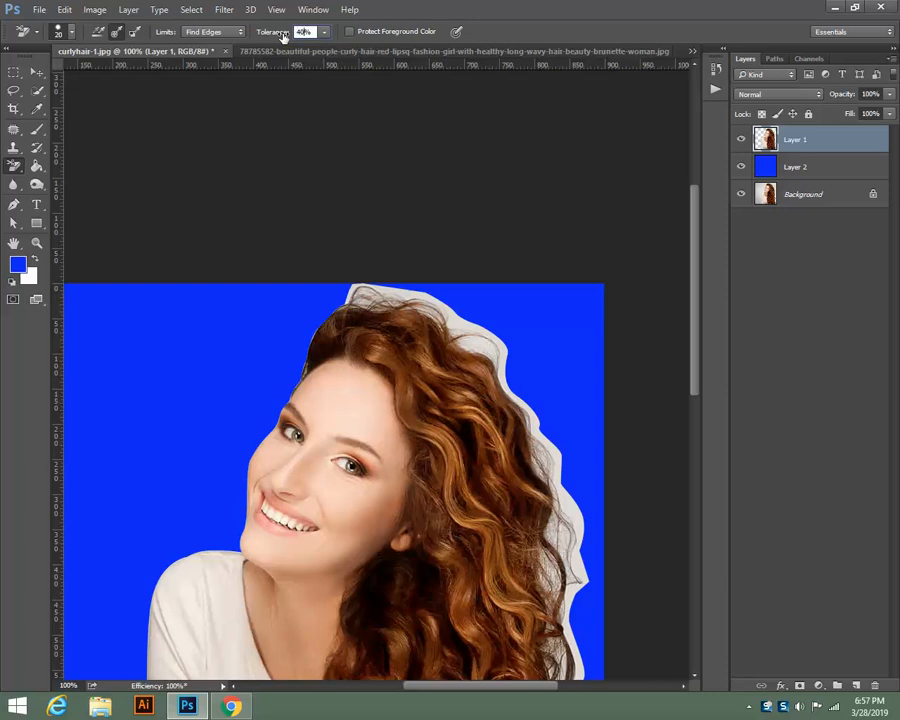
key("ctrl+plus")
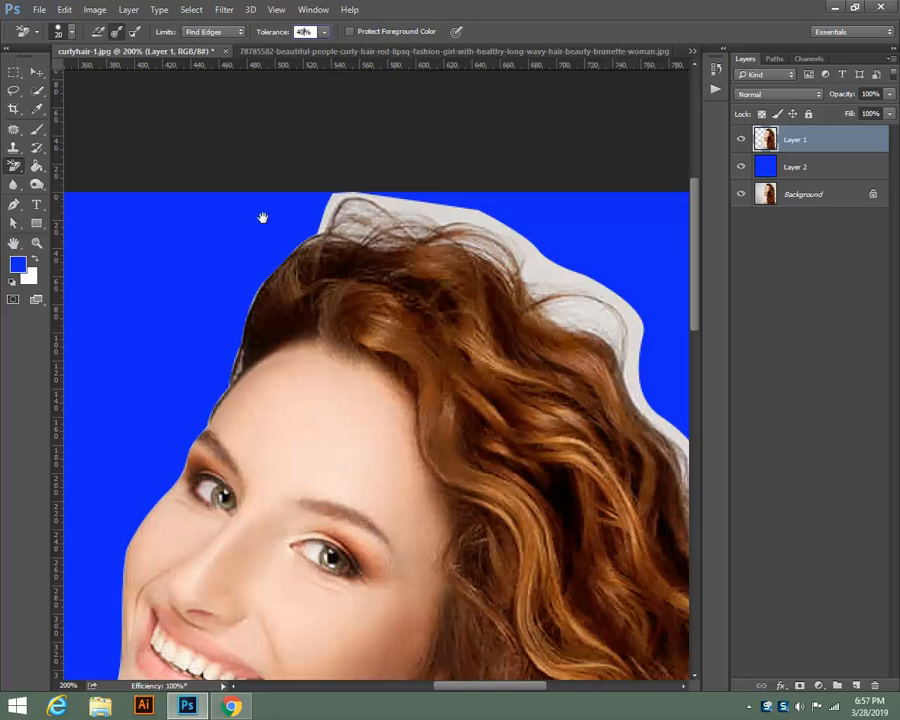
left_click_drag(301, 294, 201, 346)
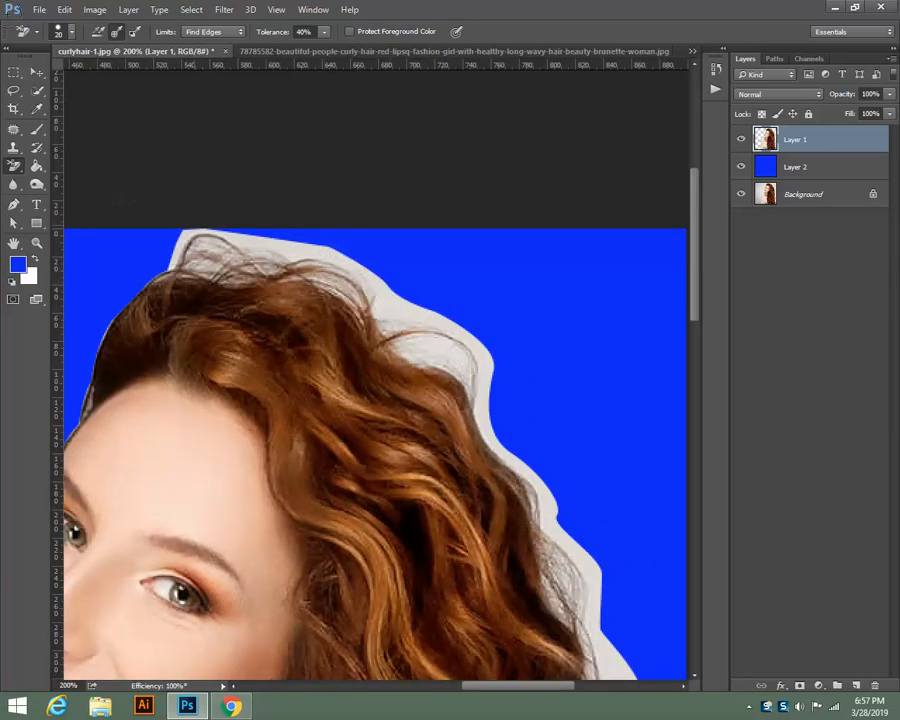
left_click(70, 35)
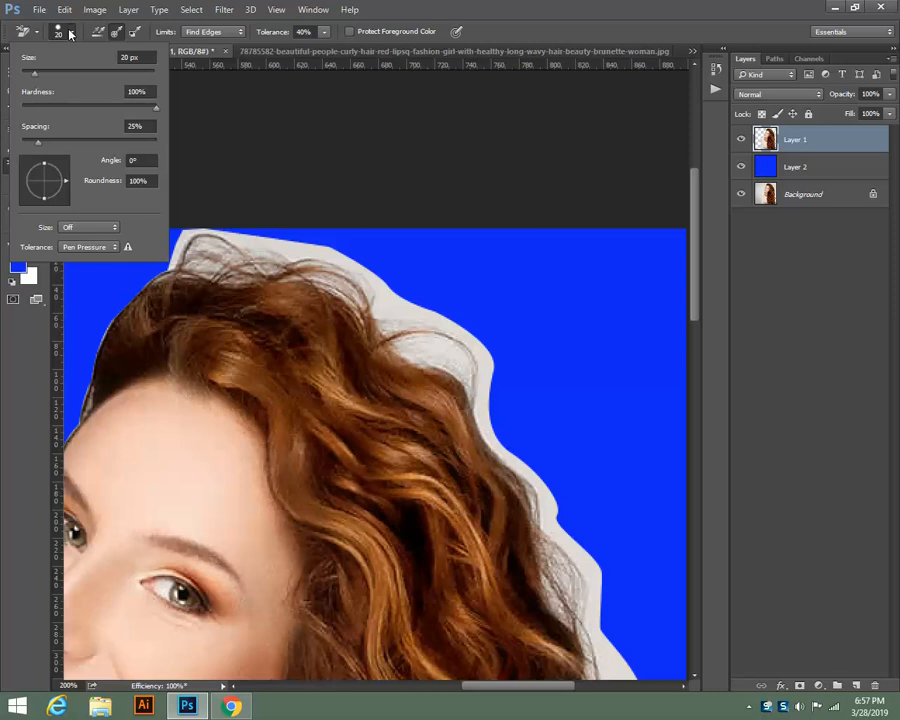
left_click(70, 35)
left_click(70, 35)
left_click(114, 248)
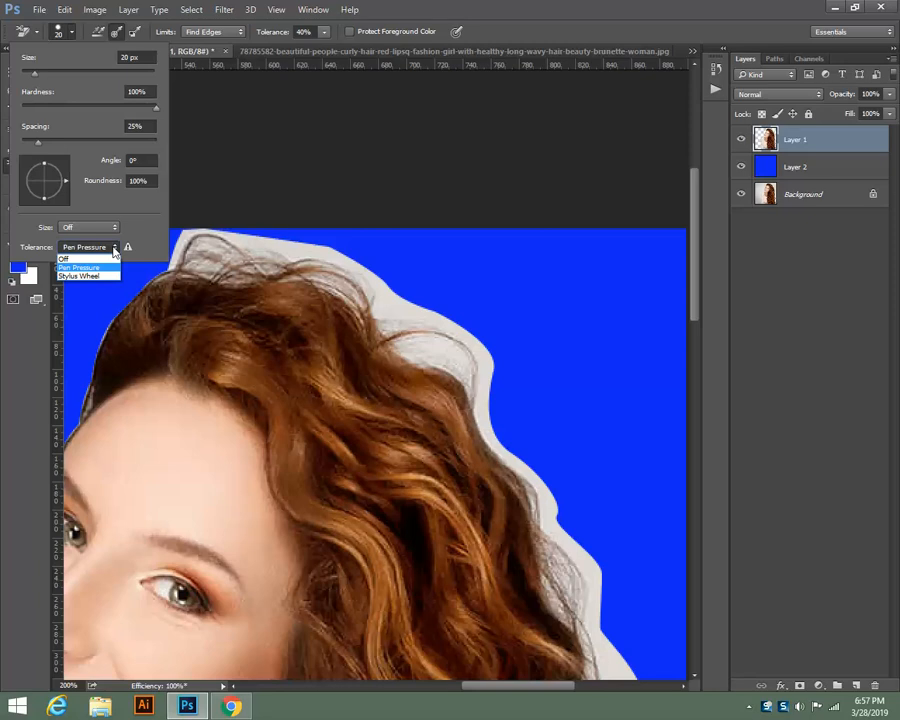
left_click(80, 267)
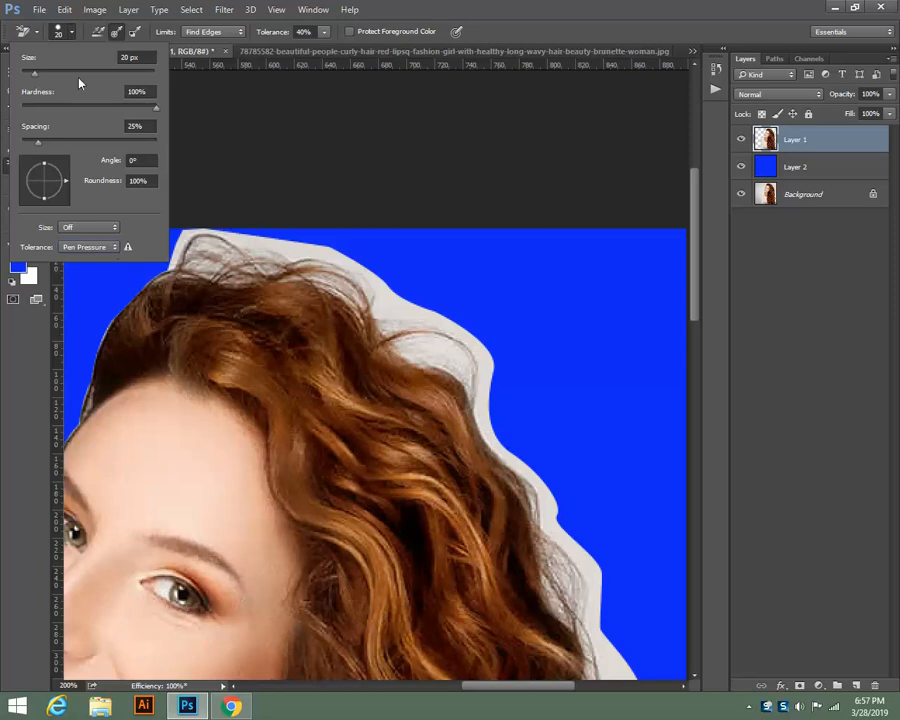
left_click(70, 34)
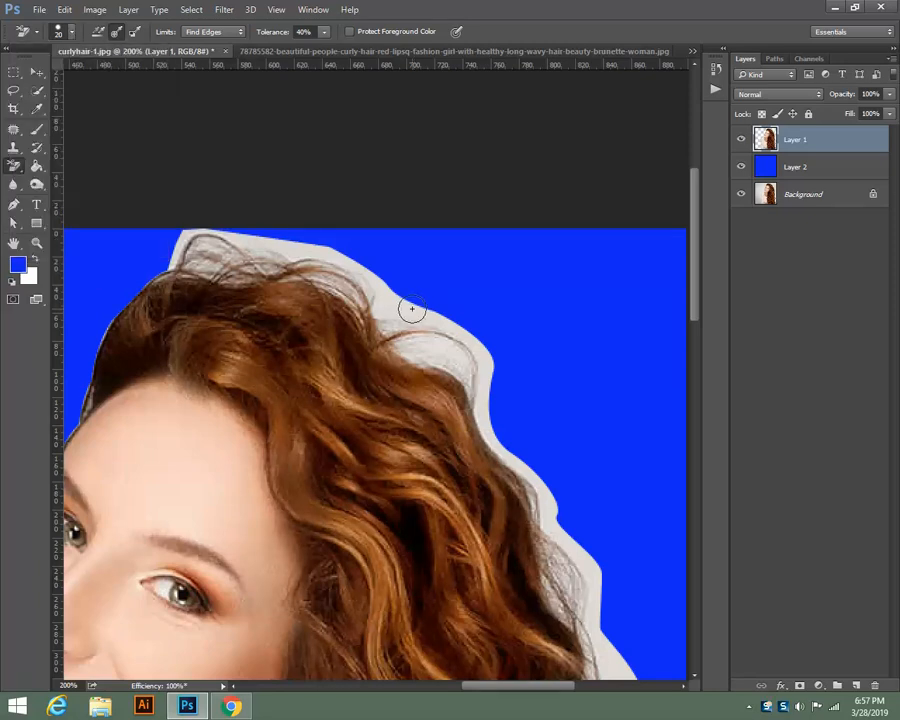
Try erasing the light fringe down the woman's outer curls on the cutout layer at 40% tolerance with Find Edges limits.
mouse_move(412, 309)
left_mouse_down()
mouse_move(359, 266)
mouse_move(383, 316)
mouse_move(360, 296)
mouse_move(387, 325)
mouse_move(425, 329)
mouse_move(389, 320)
mouse_move(447, 351)
mouse_move(432, 316)
mouse_move(487, 353)
mouse_move(458, 341)
mouse_move(467, 372)
mouse_move(486, 385)
mouse_move(440, 351)
mouse_move(431, 371)
mouse_move(408, 345)
left_mouse_up()
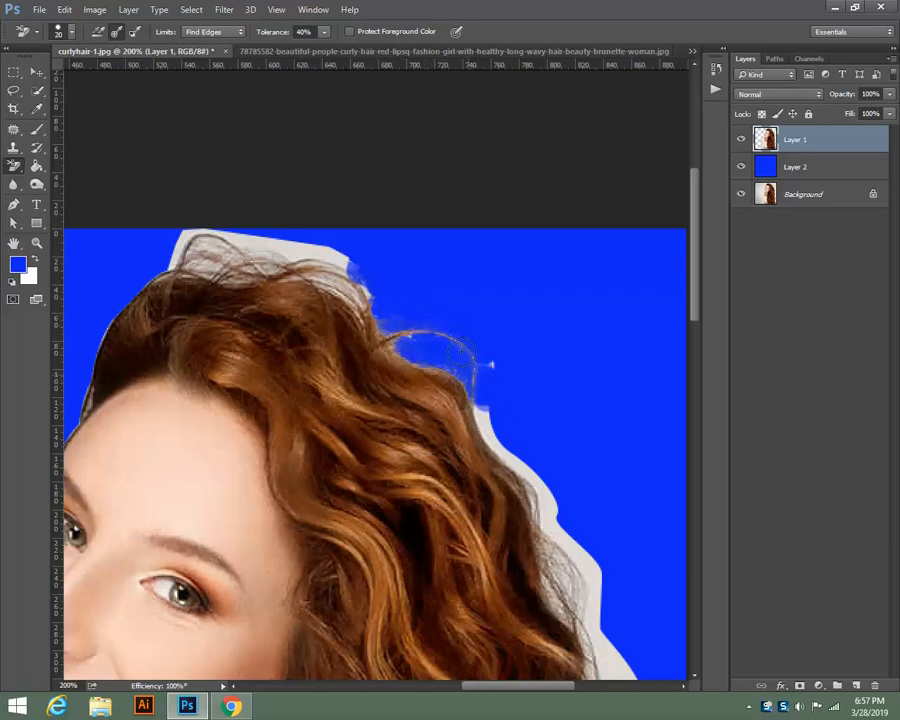
mouse_move(494, 378)
left_mouse_down()
mouse_move(481, 415)
mouse_move(512, 467)
mouse_move(545, 494)
mouse_move(537, 486)
mouse_move(592, 582)
mouse_move(605, 655)
mouse_move(550, 576)
mouse_move(573, 613)
mouse_move(566, 575)
mouse_move(593, 626)
mouse_move(568, 561)
mouse_move(604, 580)
mouse_move(556, 552)
mouse_move(548, 564)
mouse_move(530, 486)
mouse_move(581, 595)
left_mouse_up()
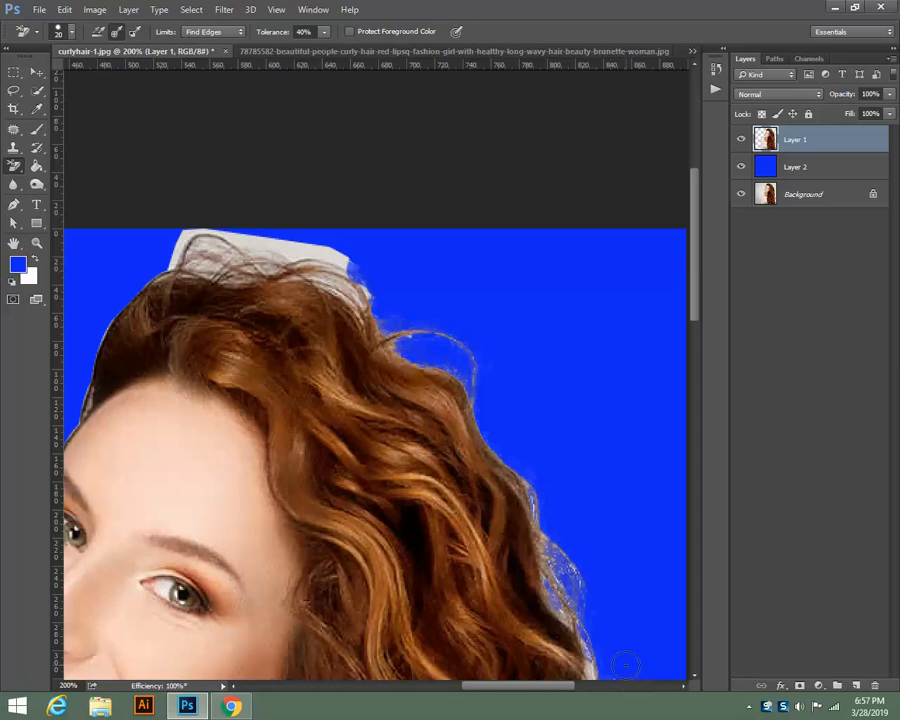
scroll(627, 502, "down", 3)
scroll(627, 502, "down", 10)
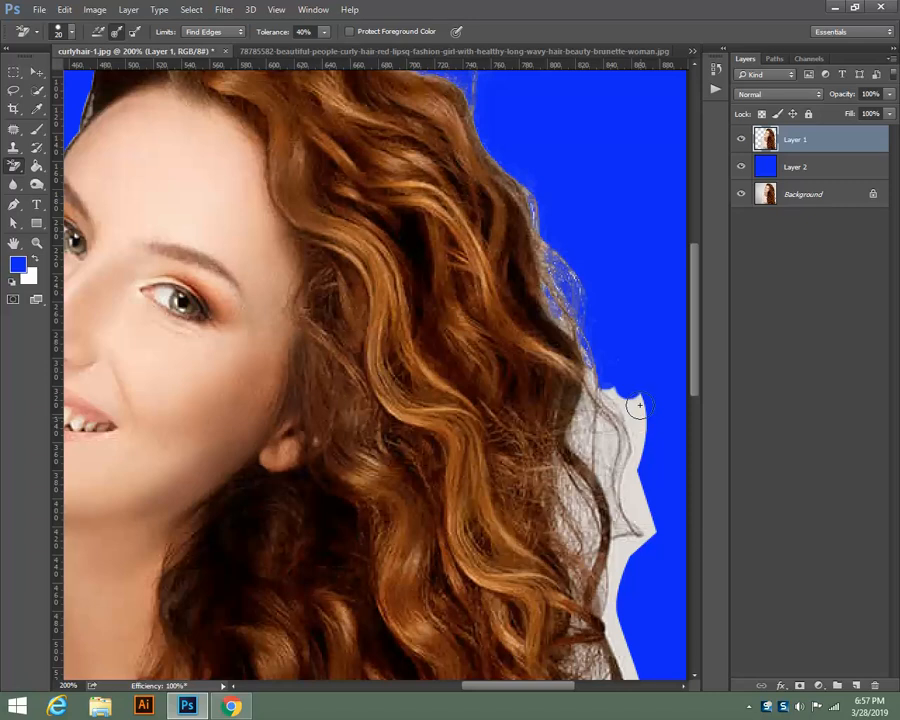
mouse_move(632, 412)
left_mouse_down()
mouse_move(621, 502)
mouse_move(622, 408)
mouse_move(616, 470)
mouse_move(601, 418)
mouse_move(600, 471)
mouse_move(574, 414)
left_mouse_up()
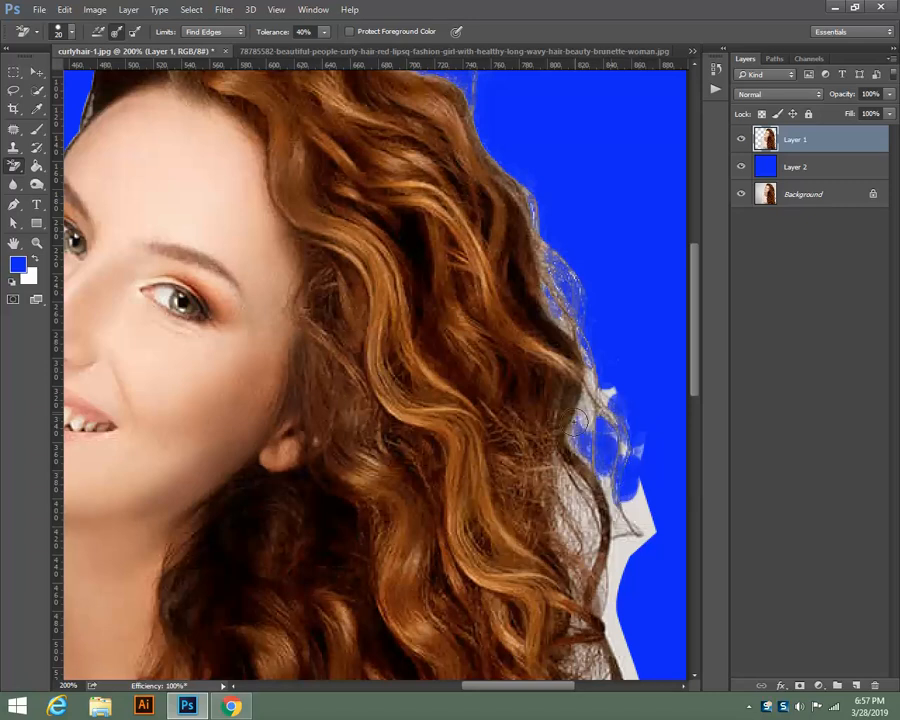
mouse_move(614, 581)
left_mouse_down()
mouse_move(638, 553)
mouse_move(650, 579)
mouse_move(633, 500)
mouse_move(610, 539)
mouse_move(580, 498)
mouse_move(574, 565)
mouse_move(589, 377)
mouse_move(620, 398)
mouse_move(641, 472)
mouse_move(627, 470)
mouse_move(612, 434)
left_mouse_up()
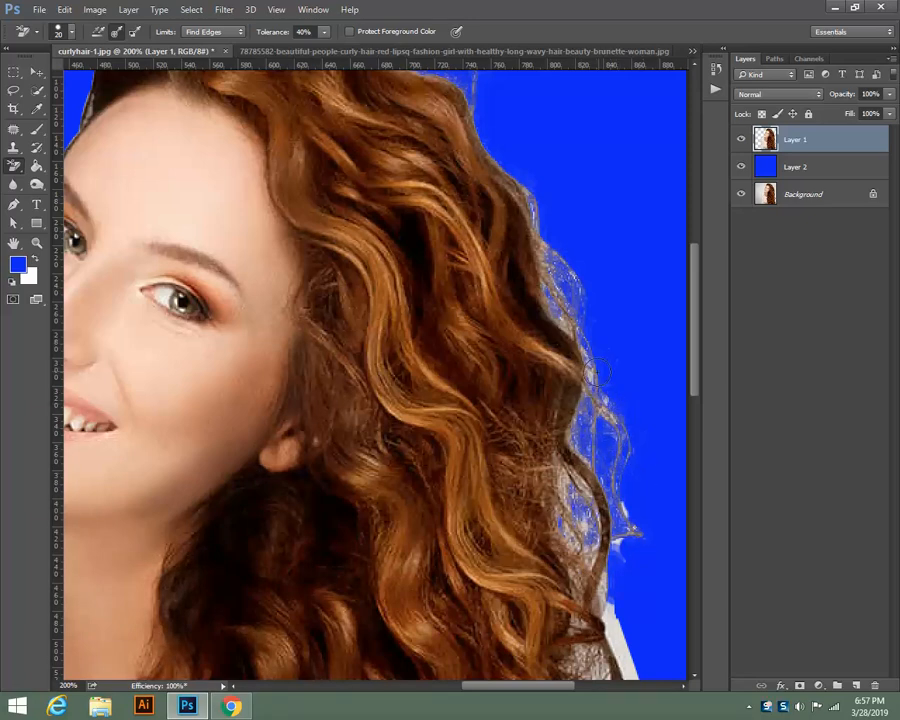
left_click_drag(597, 373, 590, 368)
left_click_drag(612, 624, 606, 570)
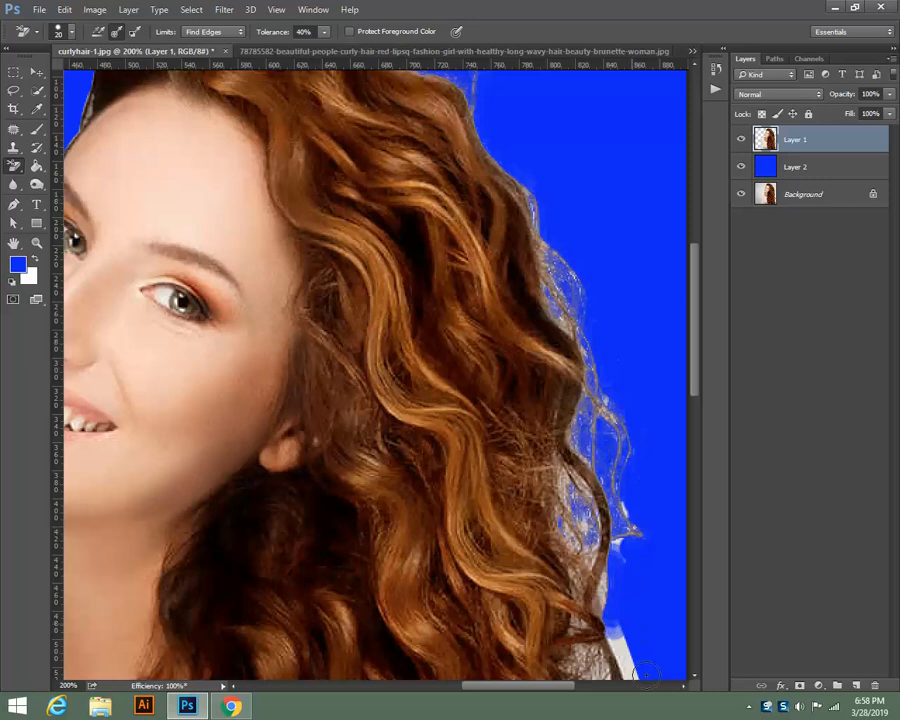
mouse_move(616, 638)
left_mouse_down()
mouse_move(624, 671)
mouse_move(587, 655)
mouse_move(578, 663)
mouse_move(601, 678)
mouse_move(639, 670)
mouse_move(600, 669)
left_mouse_up()
scroll(626, 409, "down", 5)
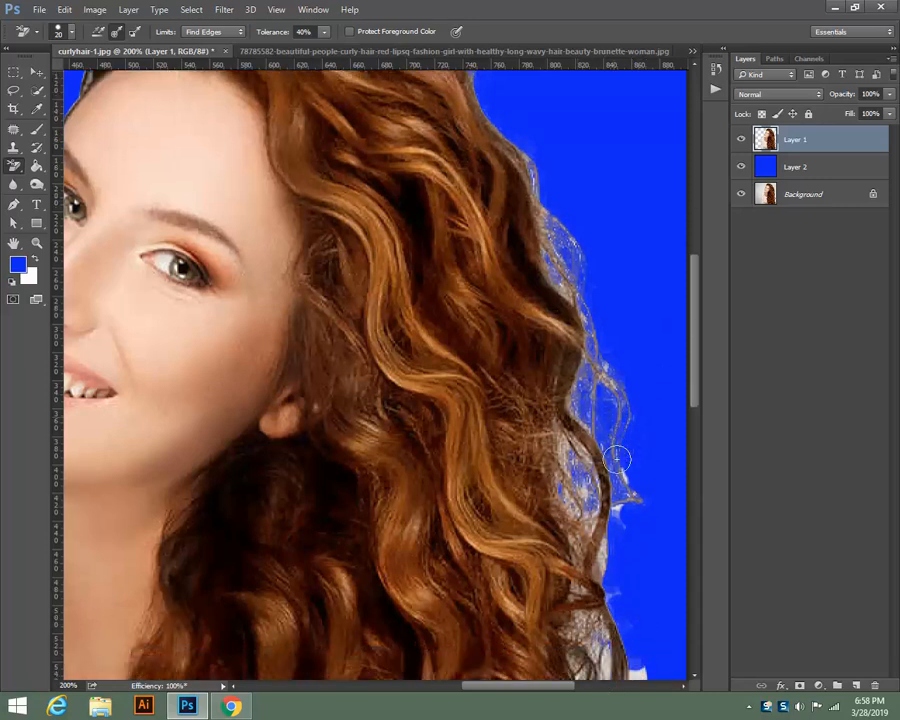
key("ctrl+minus")
key("ctrl+minus")
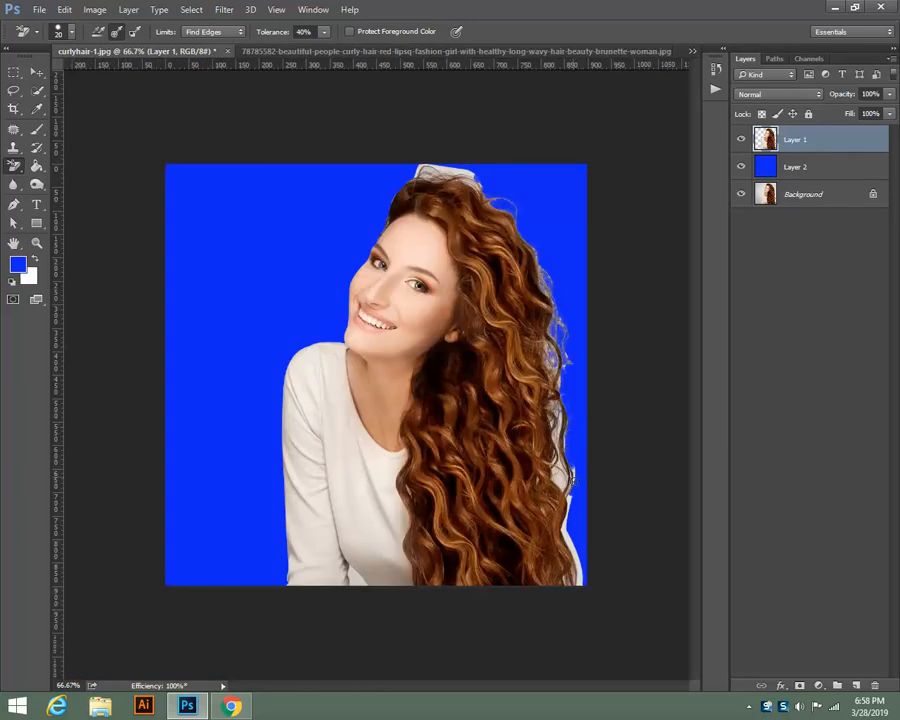
left_click(564, 480)
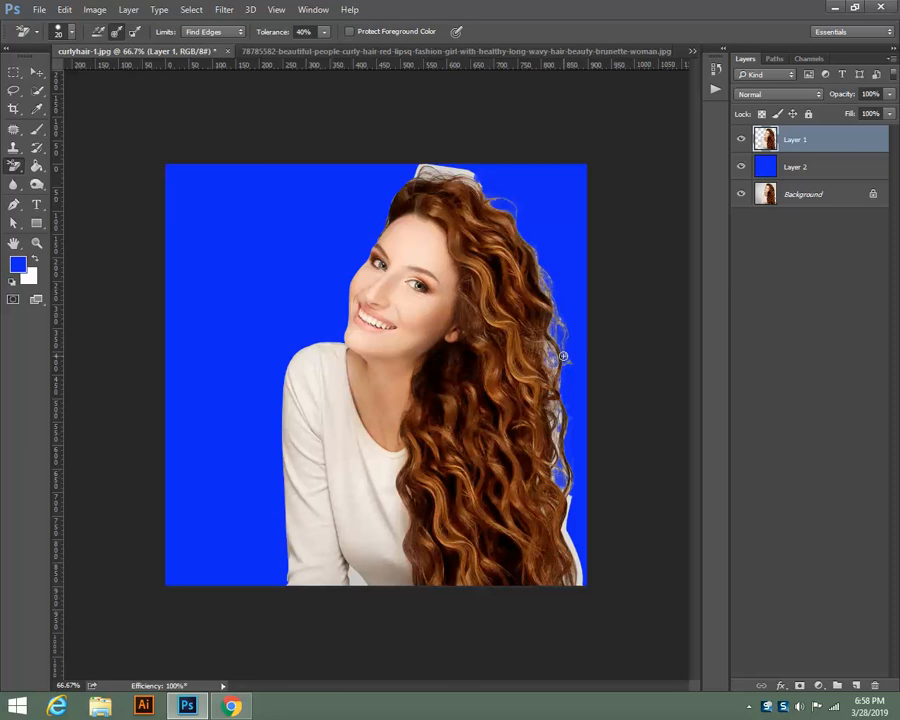
Step back through all the 40% tolerance hair strokes and refill the backdrop layer with the blue foreground color.
key("ctrl+alt+z")
key("ctrl+alt+z")
key("ctrl+alt+z")
key("ctrl+alt+z")
key("ctrl+alt+z")
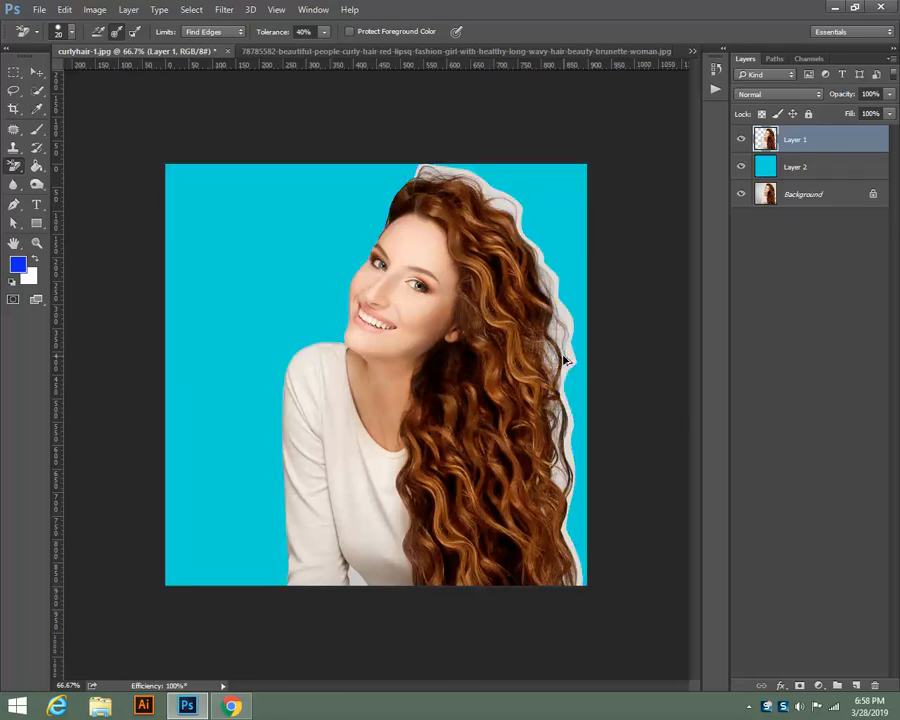
left_click(784, 167)
key("alt+BackSpace")
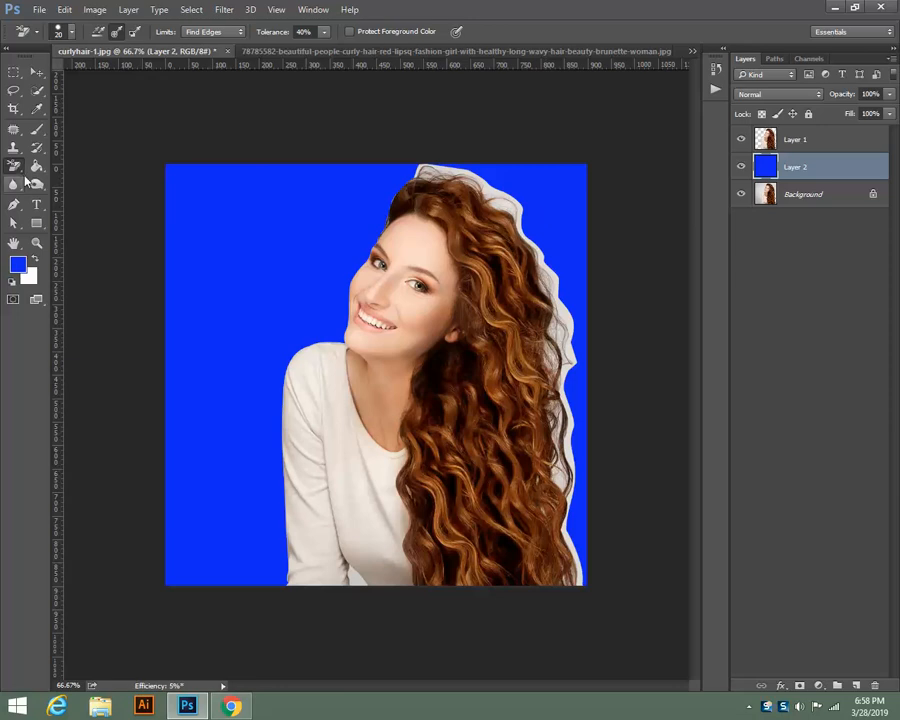
Set the Background Eraser's limits to Discontiguous.
right_click(16, 167)
left_click(60, 178)
left_click(211, 33)
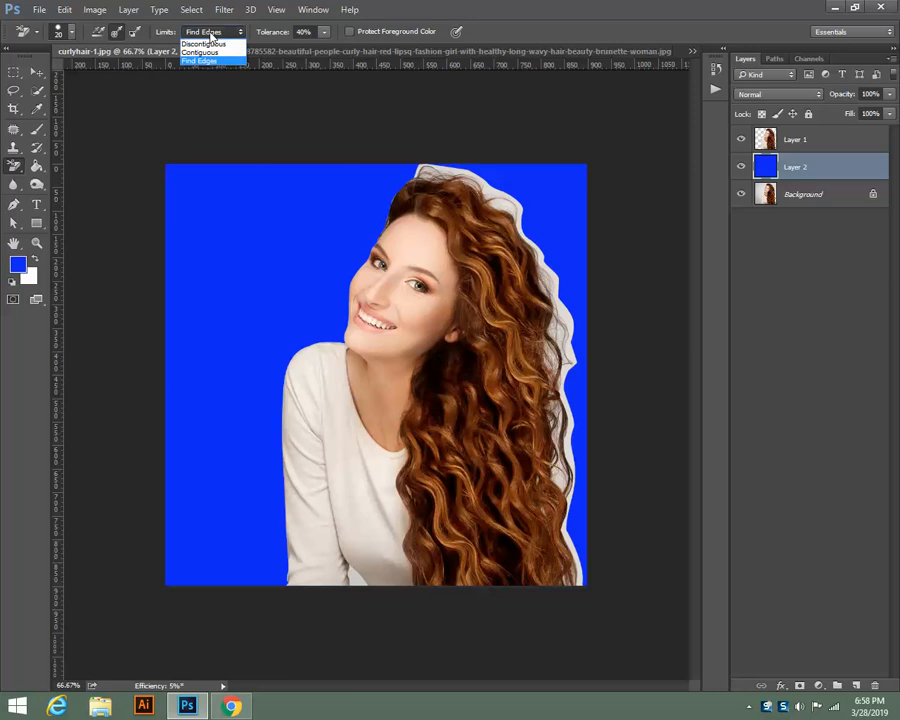
left_click(211, 44)
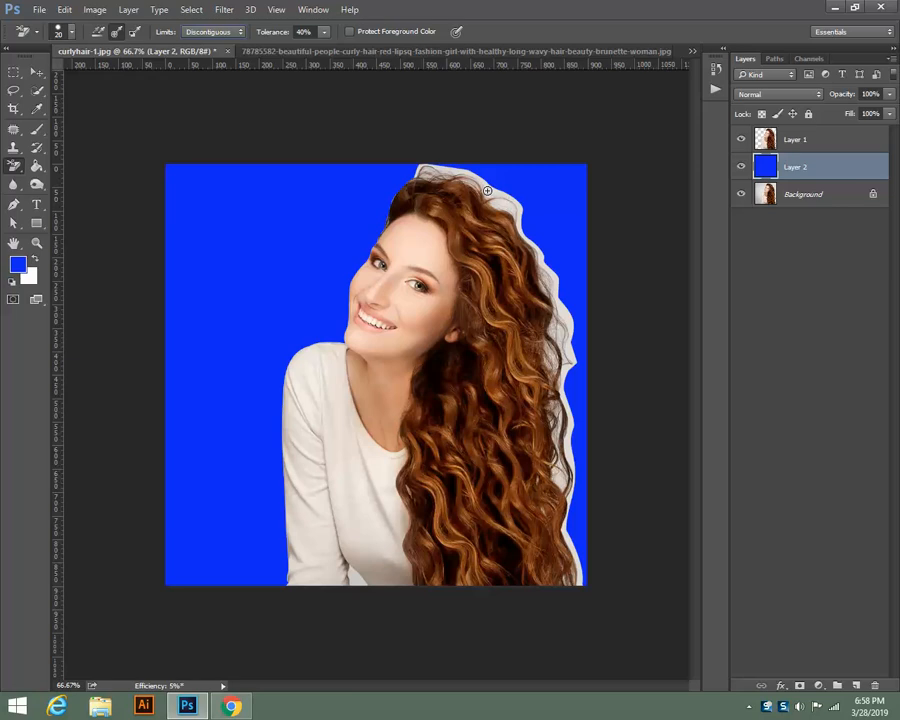
Make the cutout layer active and set the eraser's brush size to 31 px.
left_click(809, 144)
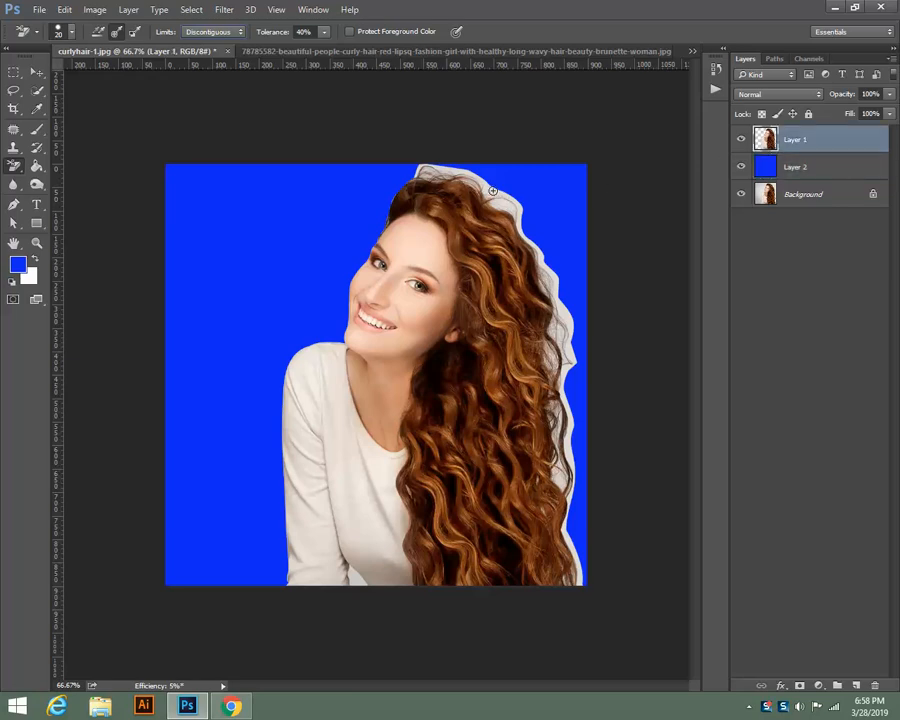
left_click(57, 30)
left_click(42, 75)
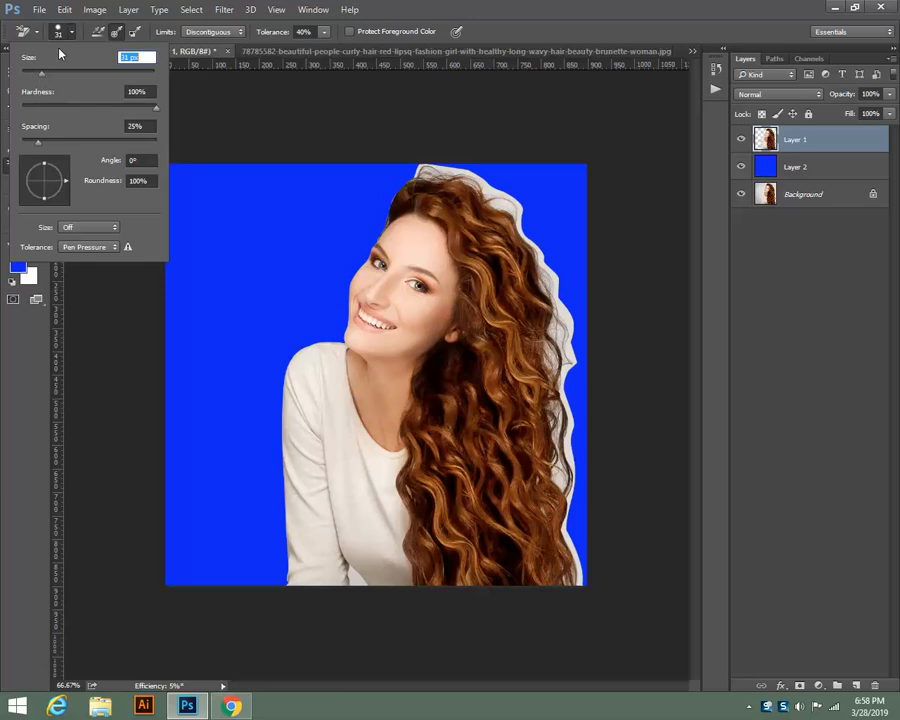
left_click(73, 37)
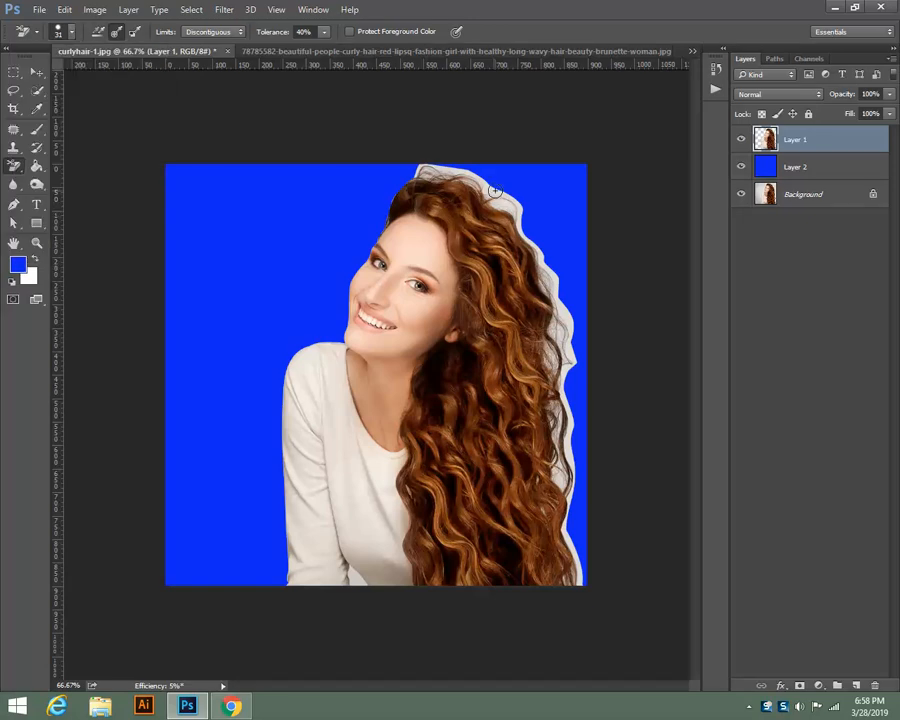
Erase the light fringe around the hair from the crown down to the lowest outer curls with Discontiguous limits.
mouse_move(494, 190)
left_mouse_down()
mouse_move(469, 168)
mouse_move(497, 196)
mouse_move(444, 162)
mouse_move(433, 162)
mouse_move(458, 178)
mouse_move(408, 177)
left_mouse_up()
mouse_move(479, 187)
left_mouse_down()
mouse_move(502, 208)
mouse_move(508, 190)
mouse_move(545, 259)
mouse_move(529, 238)
mouse_move(549, 300)
mouse_move(553, 272)
mouse_move(575, 354)
mouse_move(553, 322)
mouse_move(551, 343)
mouse_move(574, 399)
mouse_move(573, 375)
mouse_move(569, 449)
left_mouse_up()
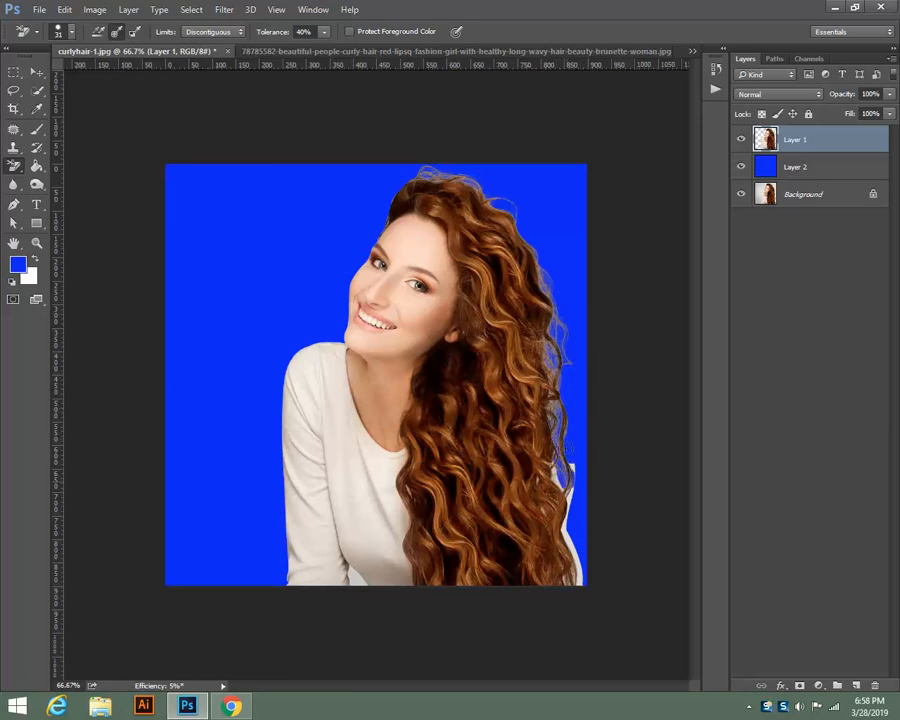
mouse_move(572, 498)
left_mouse_down()
mouse_move(556, 506)
mouse_move(578, 607)
left_mouse_up()
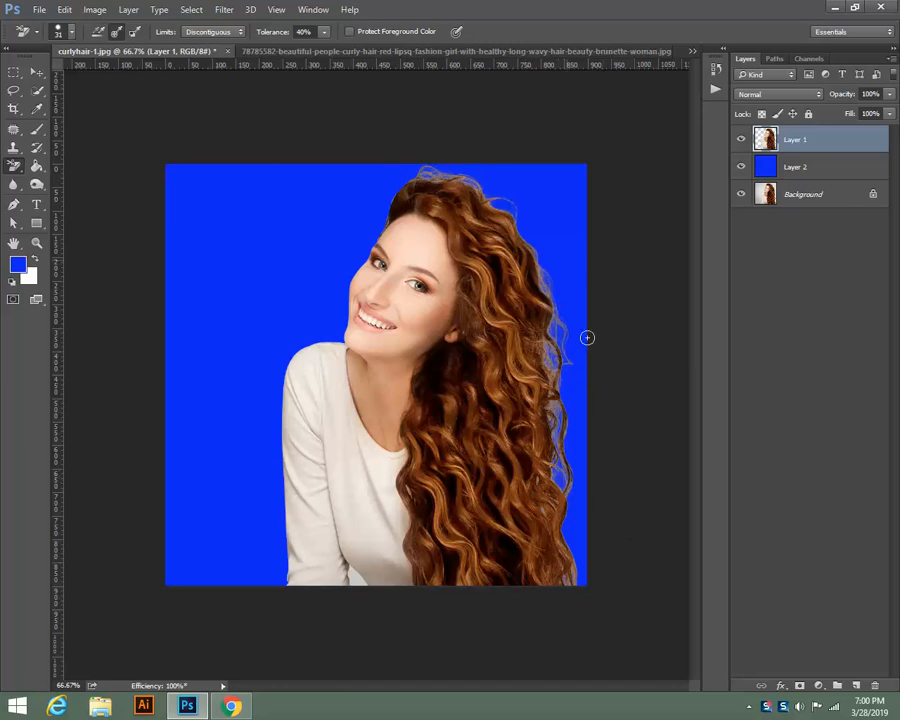
Darken the pale strands along the outer curls with the Burn tool, using midtones range and 40% exposure.
key("ctrl+plus")
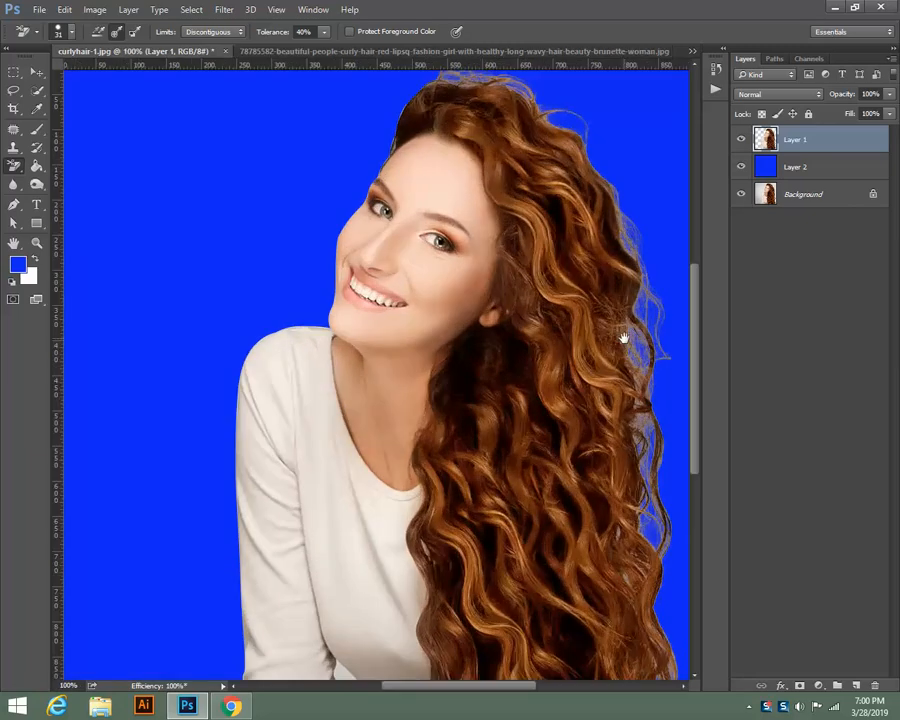
mouse_move(623, 338)
left_mouse_down()
mouse_move(440, 302)
mouse_move(452, 322)
left_mouse_up()
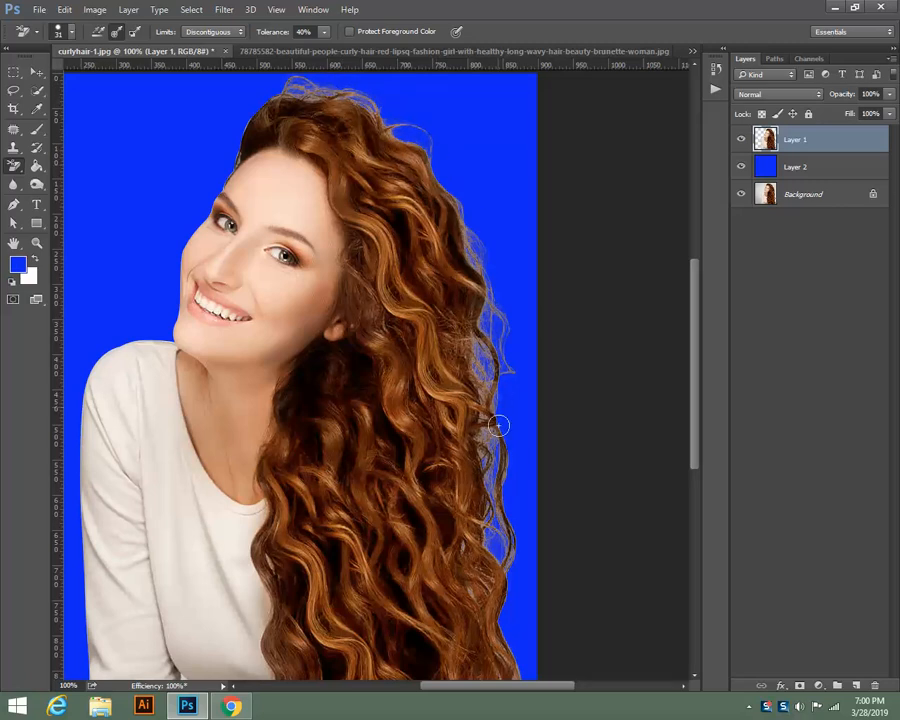
scroll(505, 468, "down", 4)
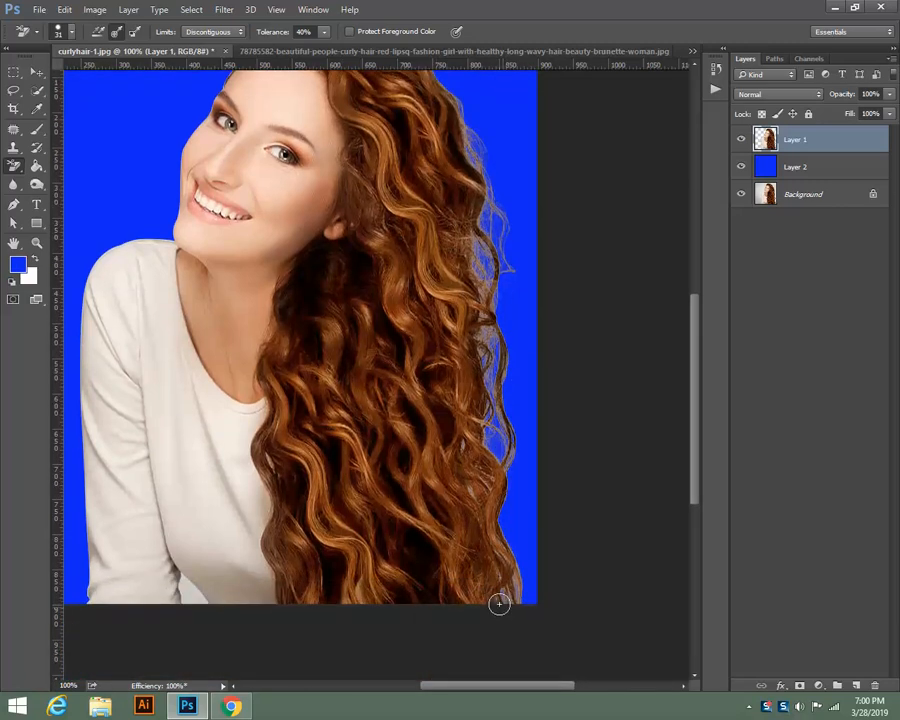
scroll(497, 288, "up", 3)
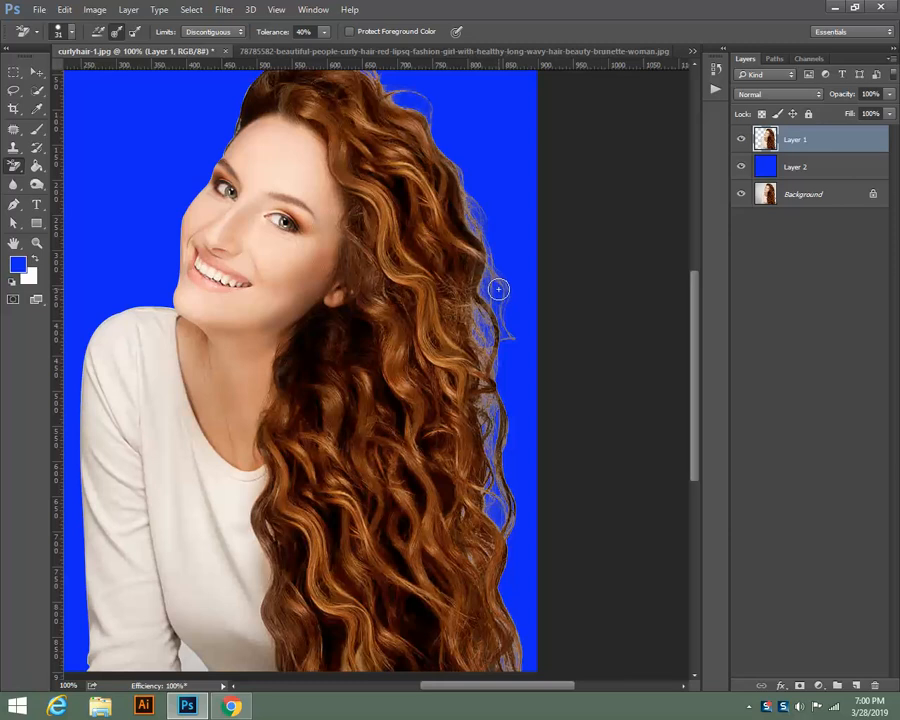
scroll(498, 289, "up", 1)
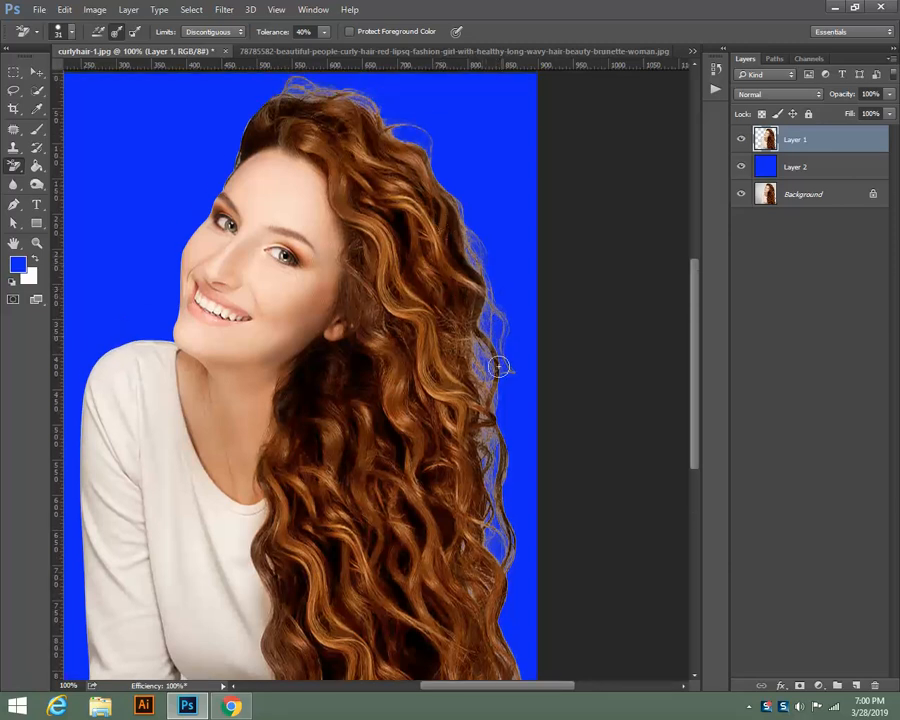
left_click(36, 187)
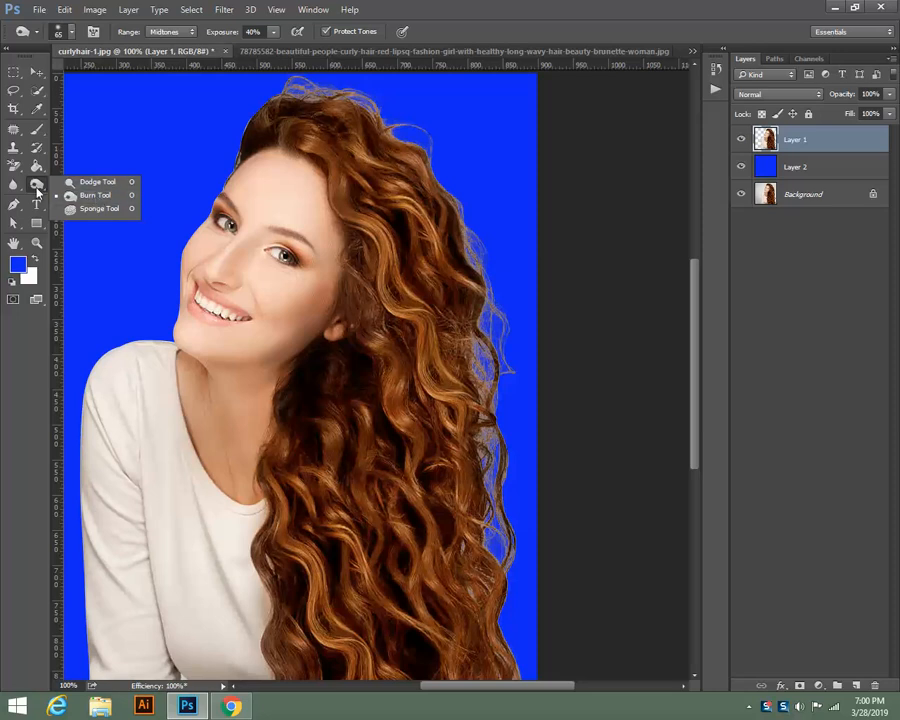
left_click(89, 197)
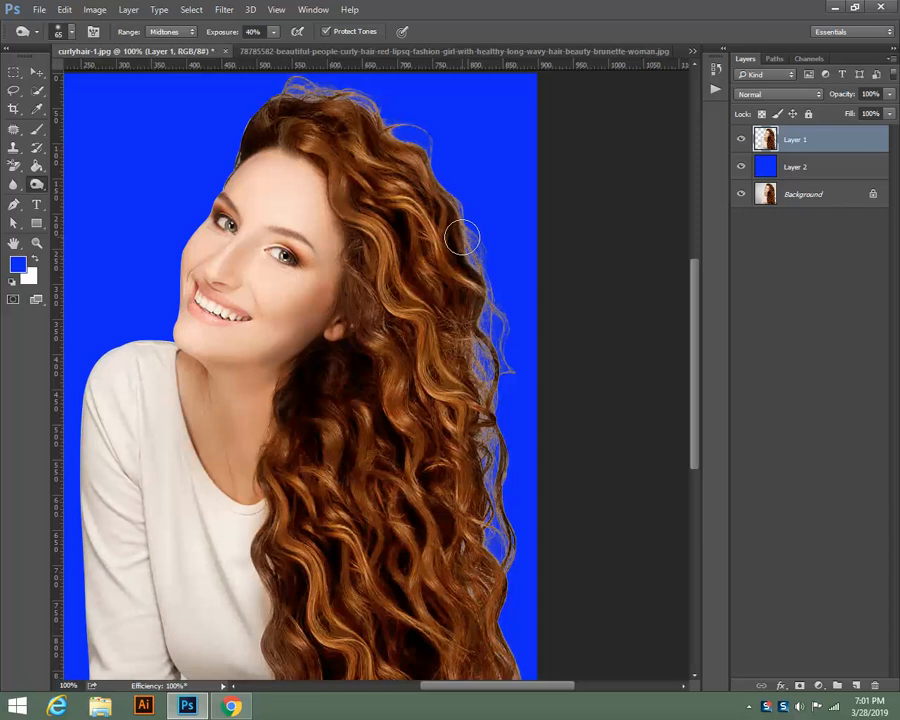
mouse_move(483, 329)
left_mouse_down()
mouse_move(498, 382)
mouse_move(472, 362)
mouse_move(490, 398)
mouse_move(501, 583)
mouse_move(490, 616)
mouse_move(463, 534)
left_mouse_up()
scroll(508, 645, "down", 3)
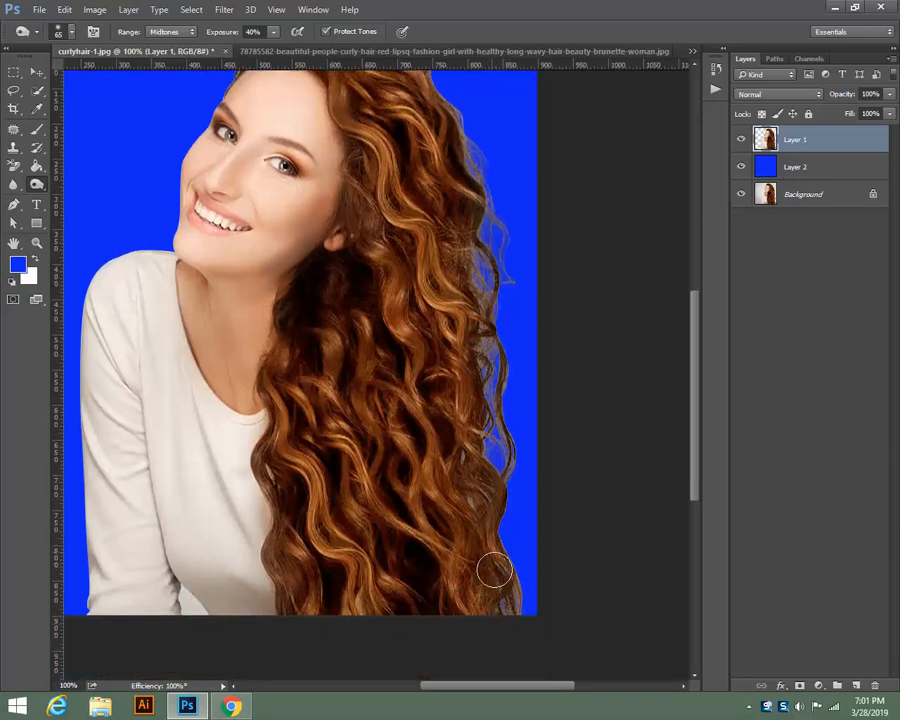
scroll(492, 573, "up", 3)
scroll(474, 460, "up", 3)
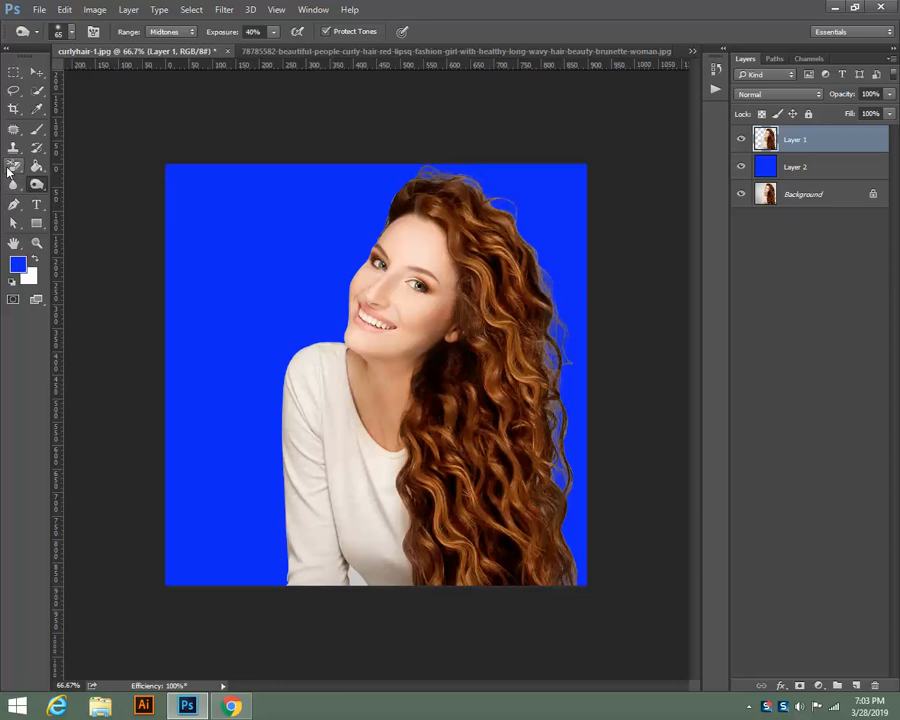
Select the leftover gray patch between the sleeve and torso with the Quick Selection tool at 20 px, delete it and deselect.
left_click_drag(14, 166, 73, 184)
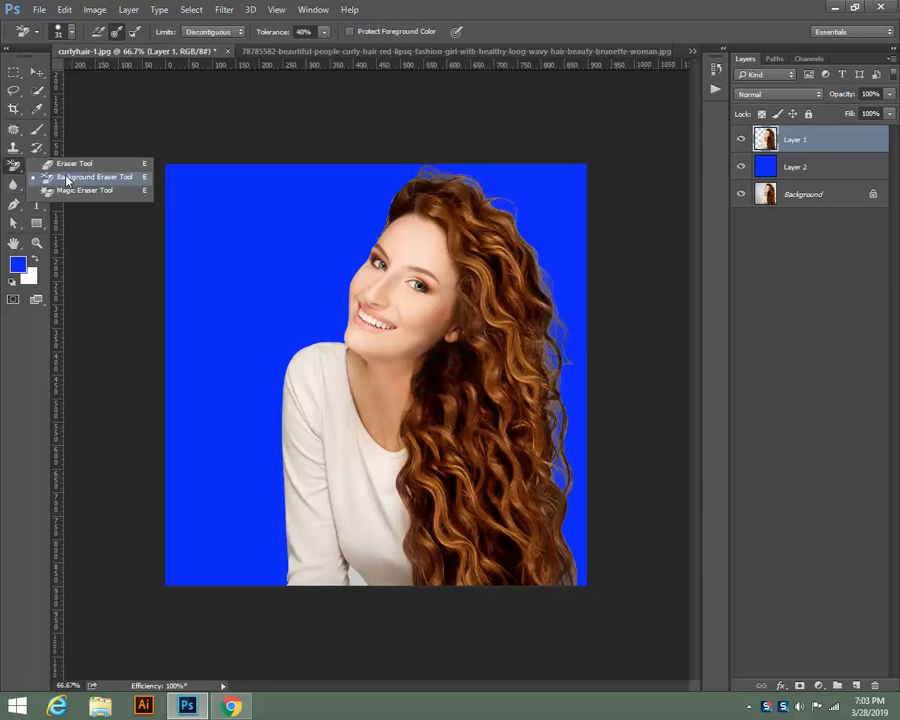
left_click(14, 166)
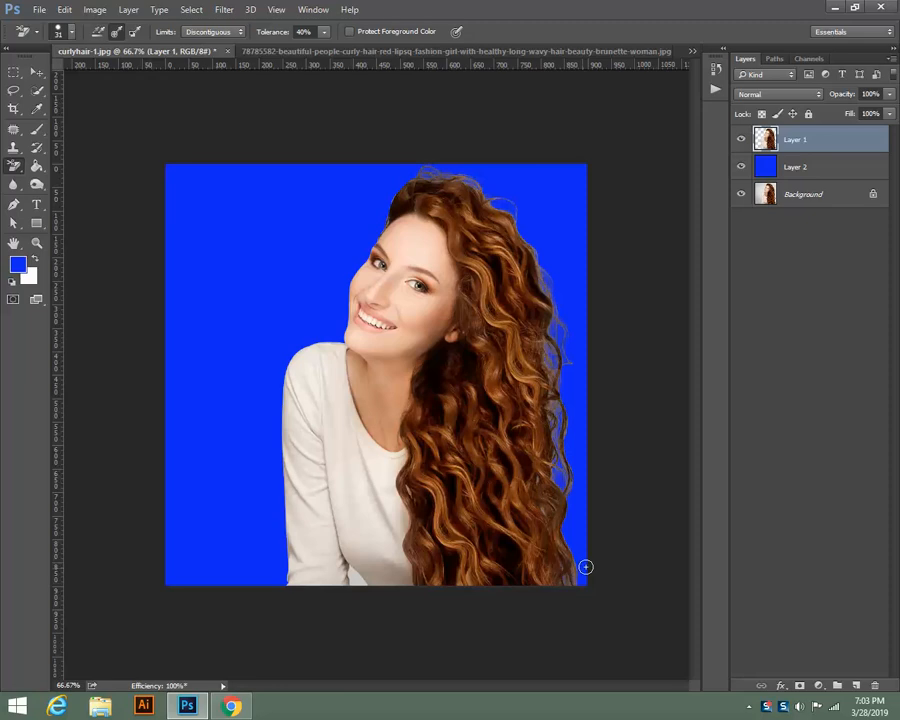
key("ctrl+plus")
scroll(530, 333, "down", 5)
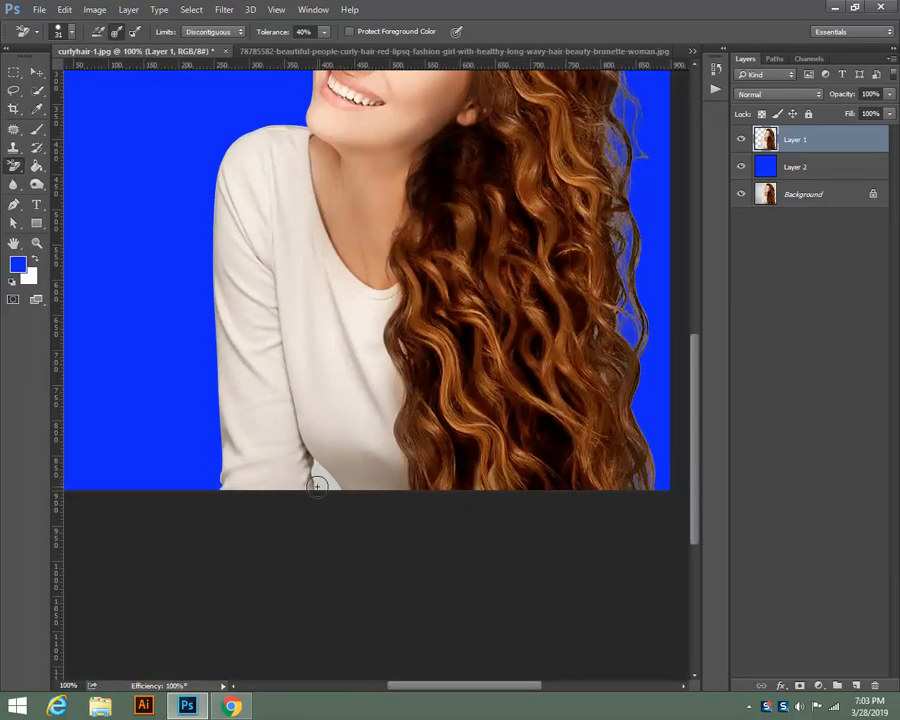
left_click(37, 89)
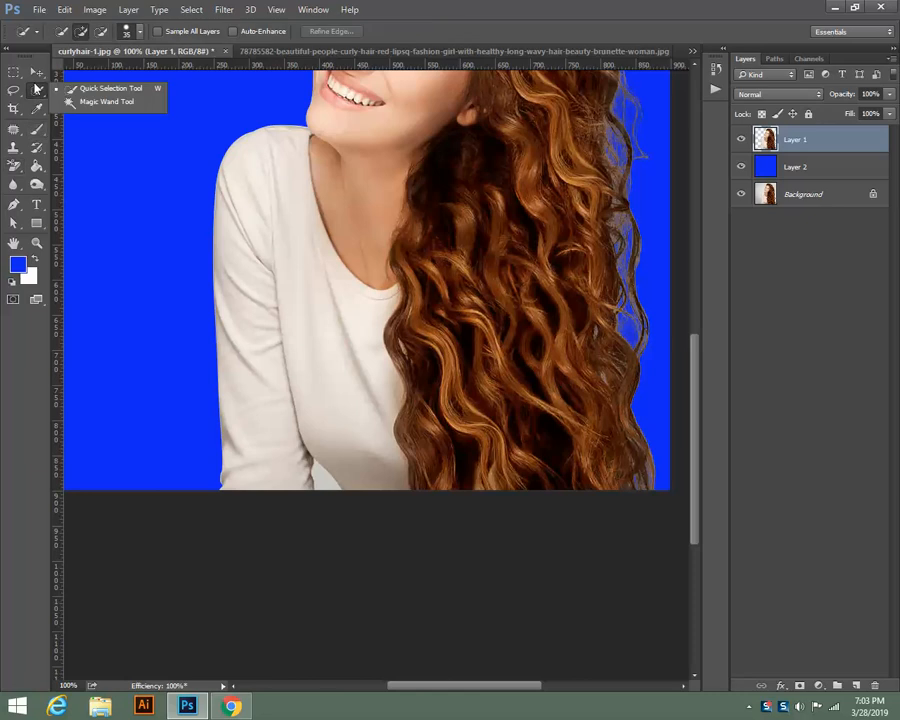
left_click(90, 88)
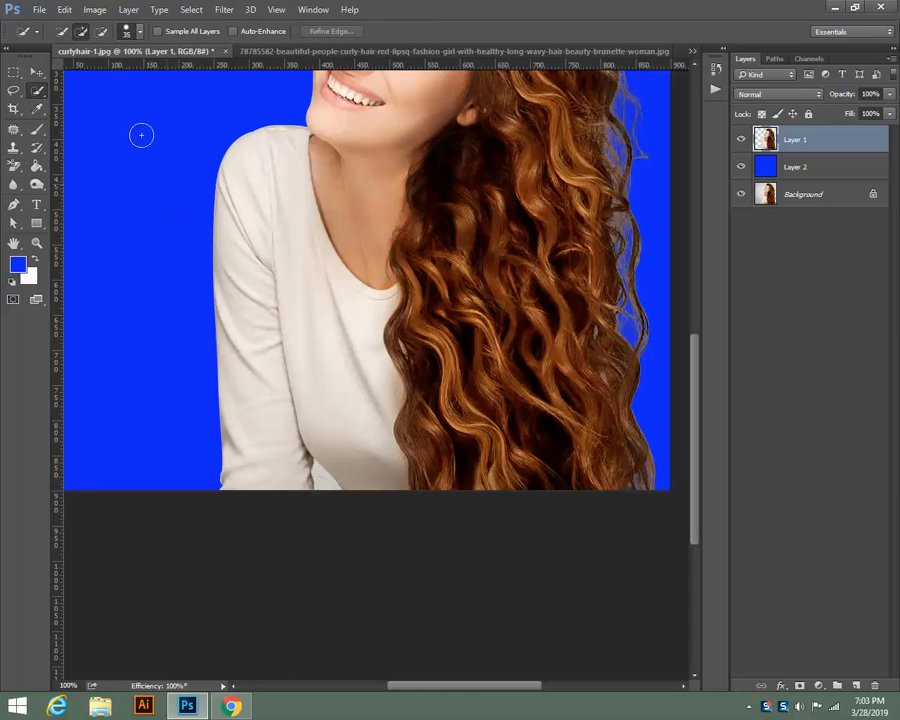
key("bracketleft")
key("bracketleft")
left_click(41, 95)
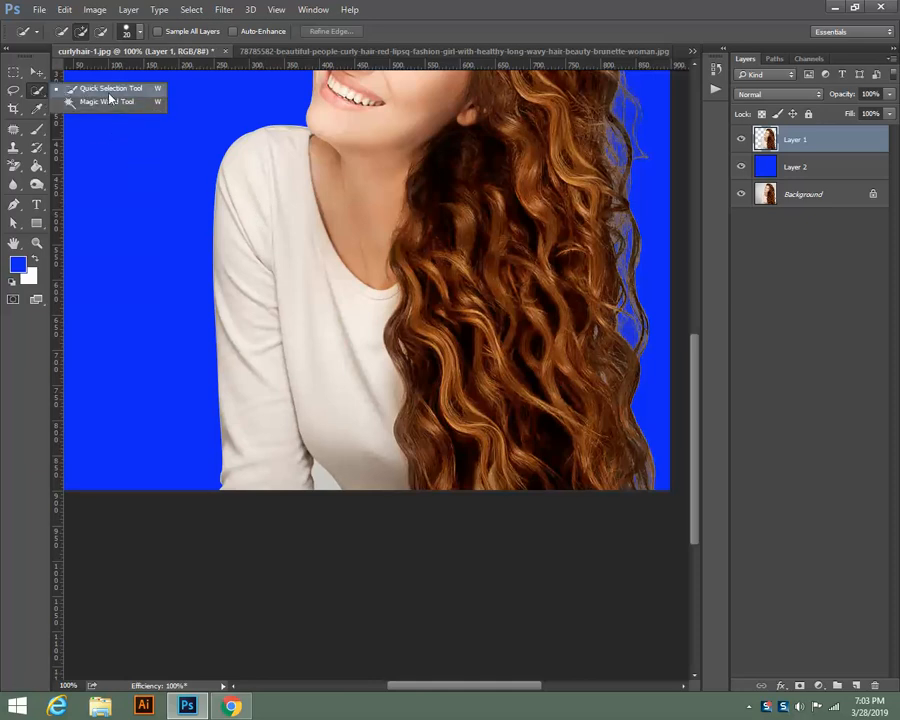
left_click(108, 89)
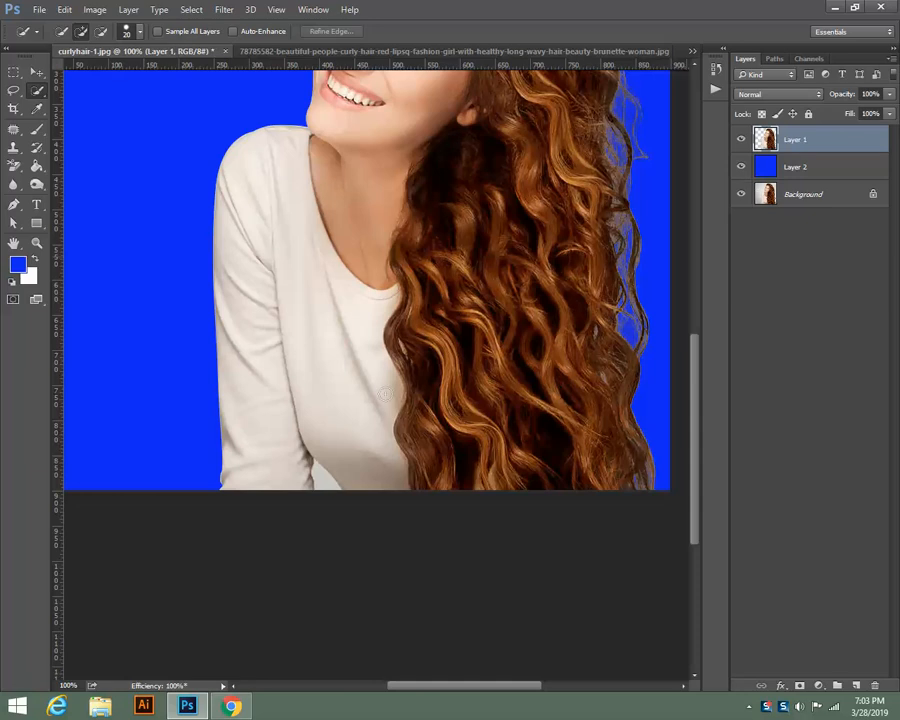
left_click(323, 482)
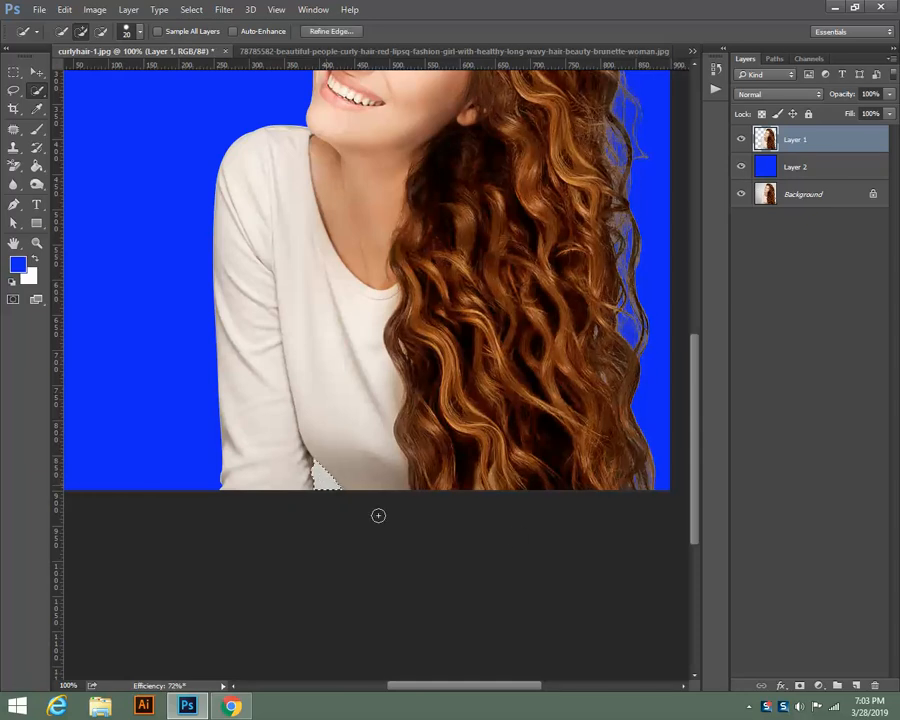
key("Delete")
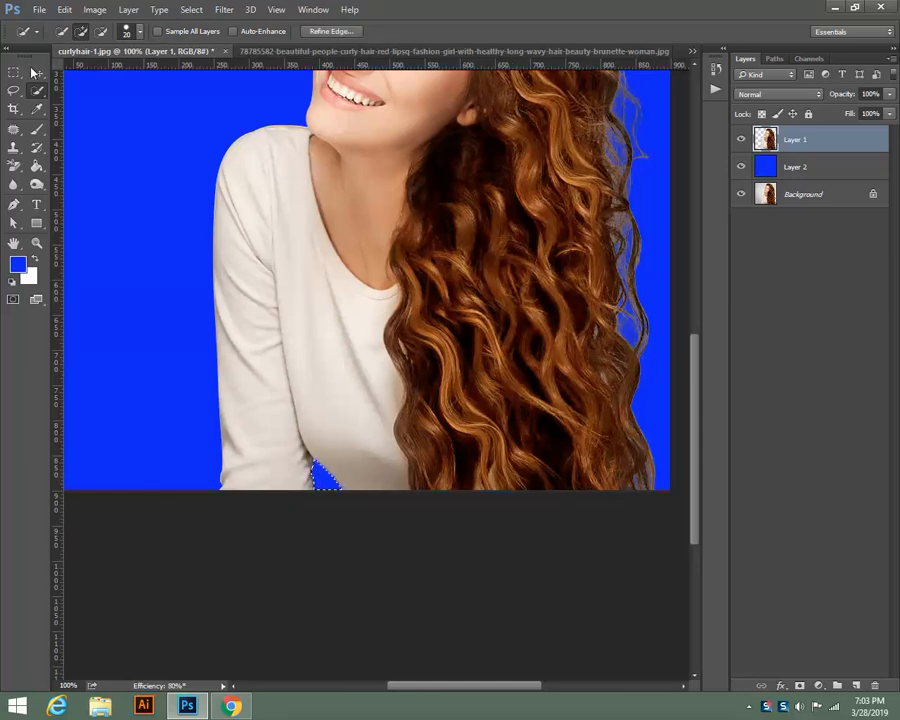
left_click(35, 72)
key("ctrl+d")
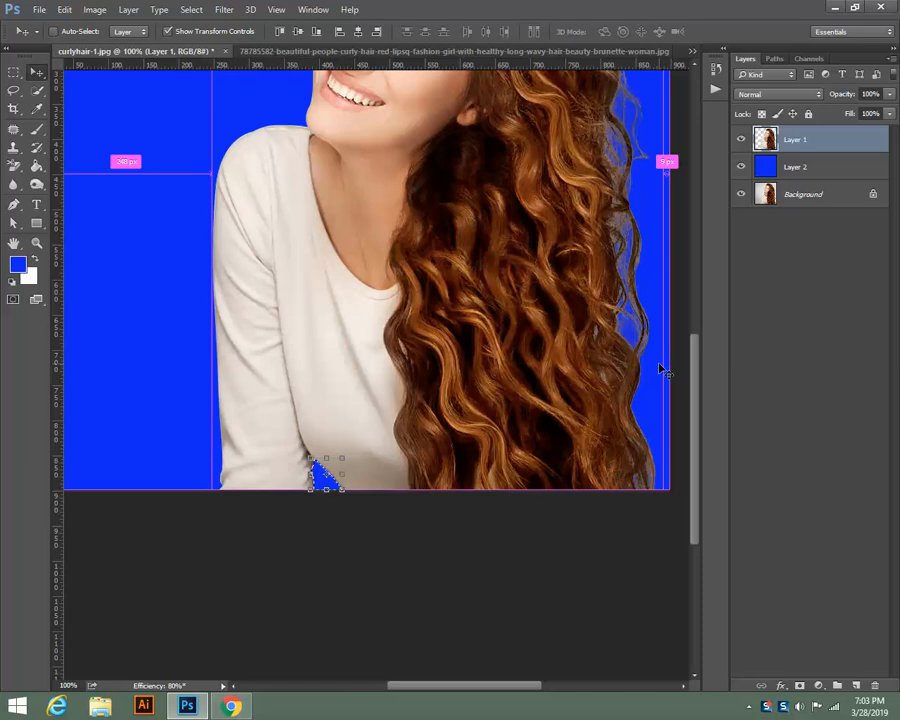
Examine the cleared gap between the sleeve and torso up close and check the edges of the cutout.
key("ctrl+minus")
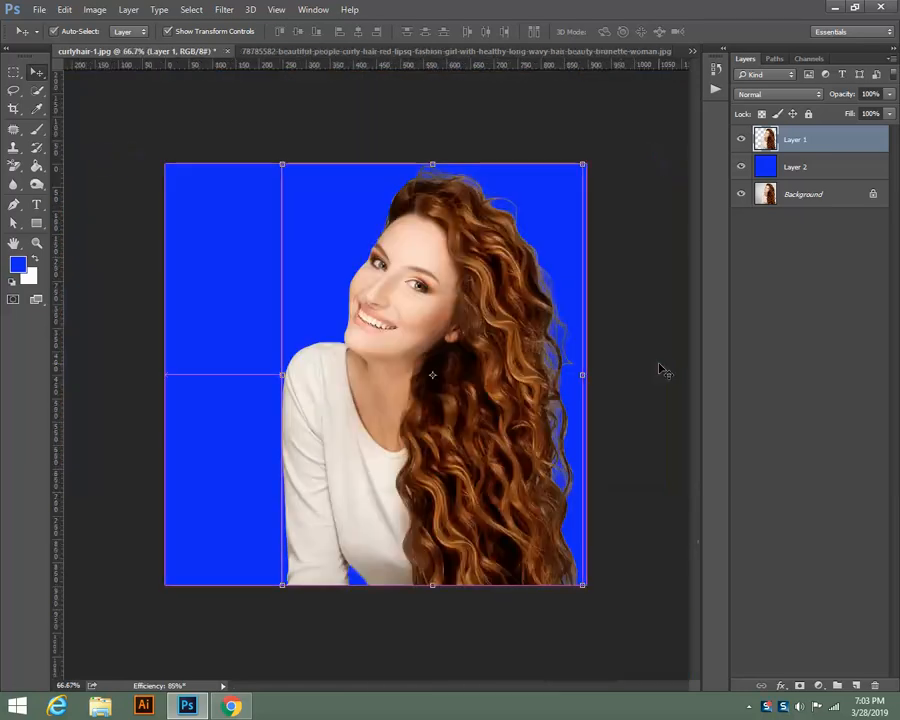
key("ctrl+plus")
key("ctrl+plus")
key("ctrl+plus")
key("space")
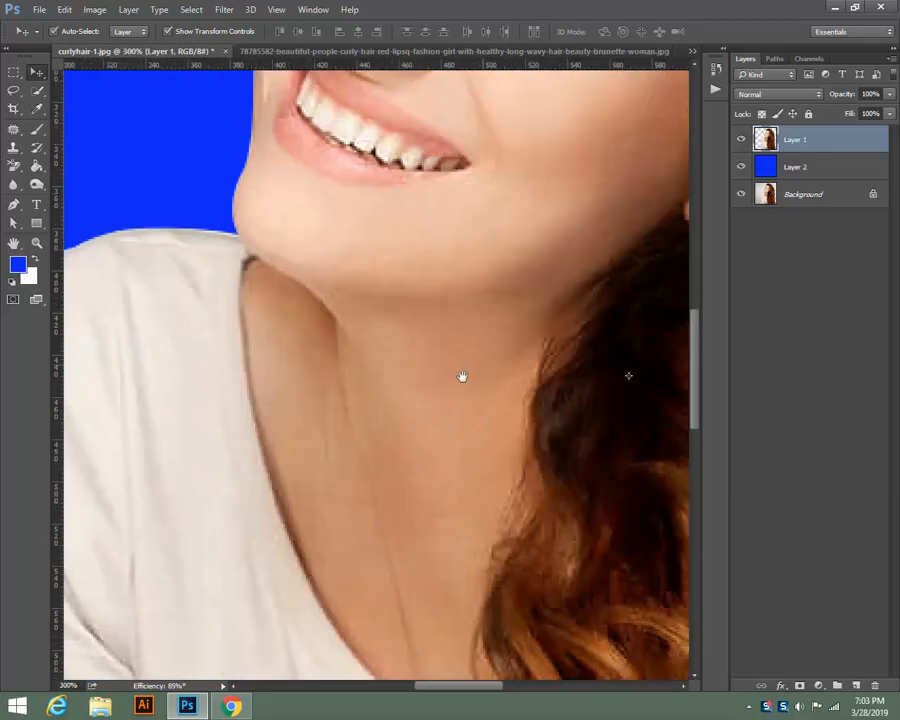
left_click_drag(456, 368, 474, 119)
left_click_drag(422, 298, 436, 121)
left_click_drag(370, 480, 430, 110)
left_click_drag(298, 388, 237, 545)
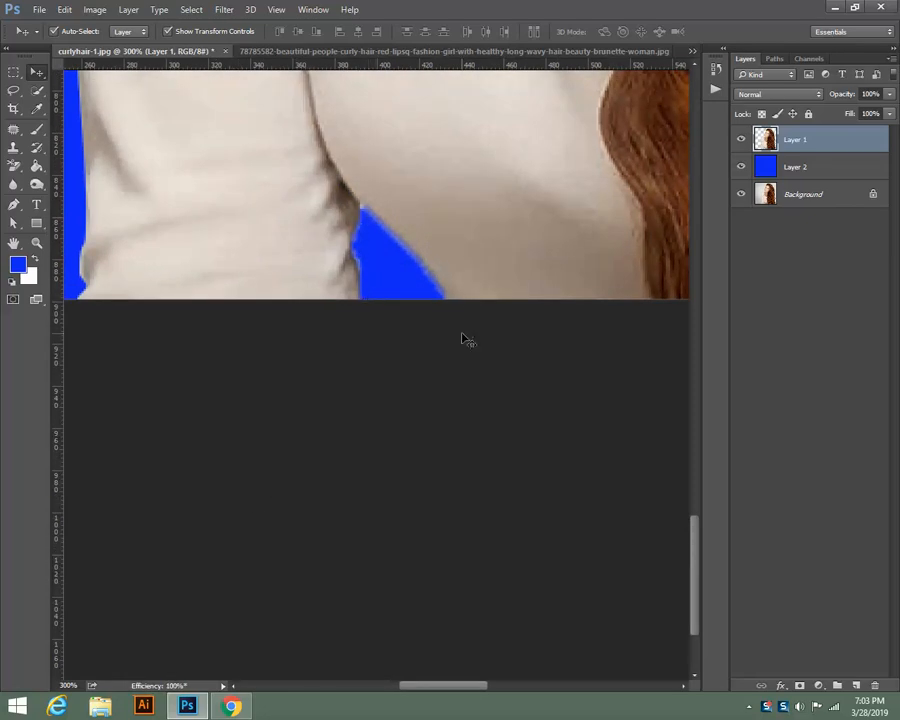
key("ctrl+minus")
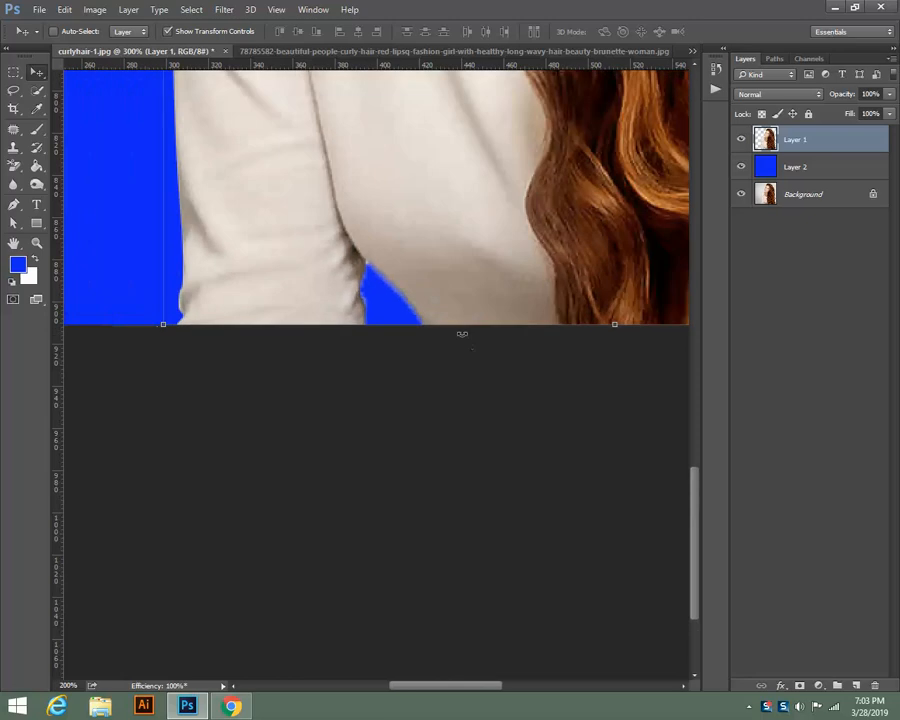
key("ctrl+minus")
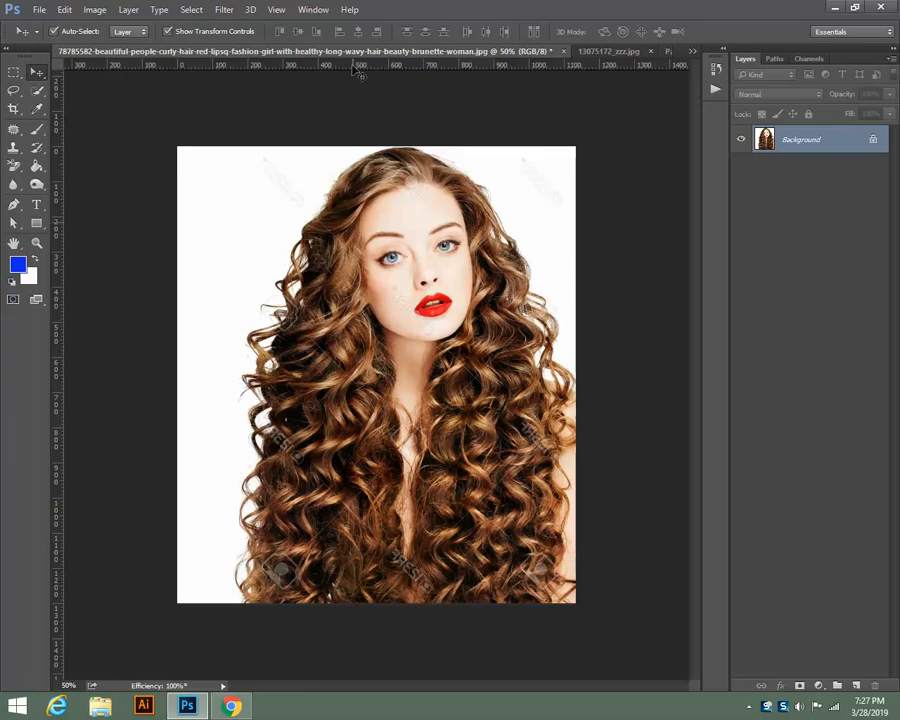
Erase the white background around the black shampoo bottle in 13075172_zzz.jpg with the Magic Eraser, tolerance 5 and Contiguous on.
left_click(14, 165)
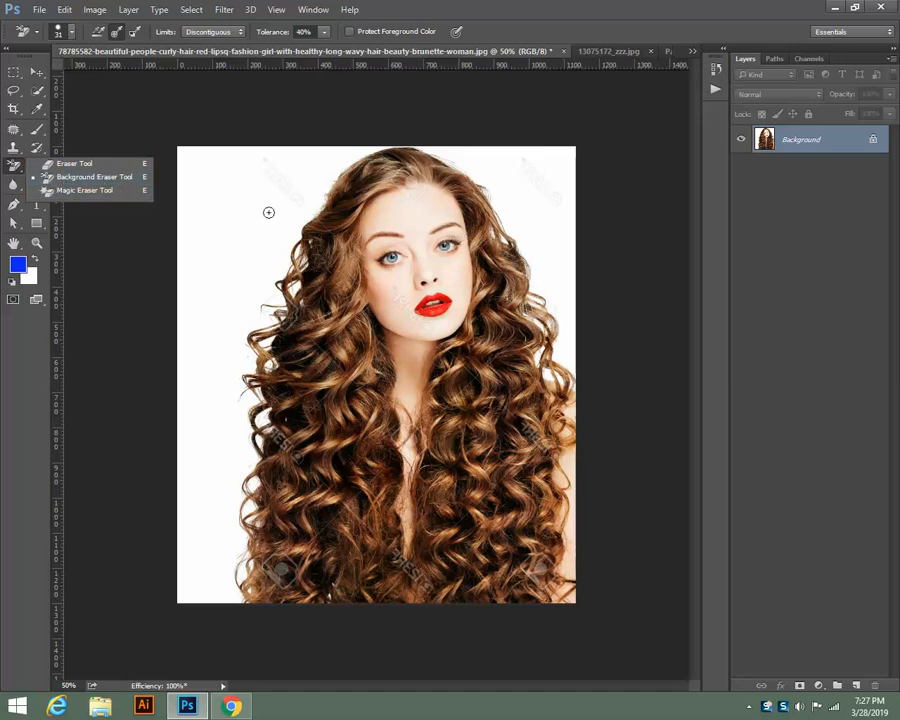
left_click(88, 192)
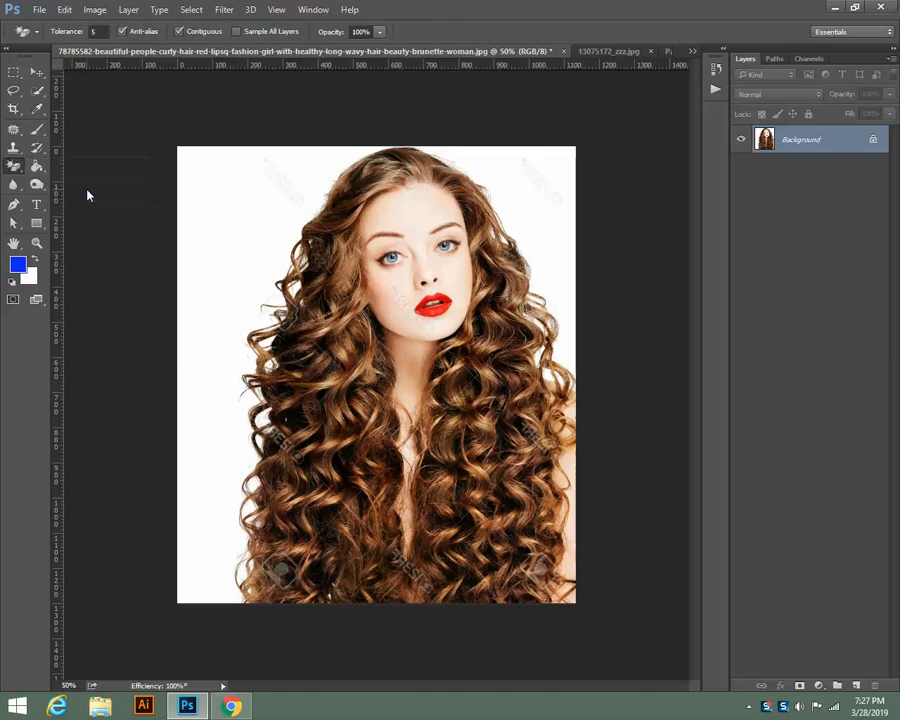
left_click(587, 52)
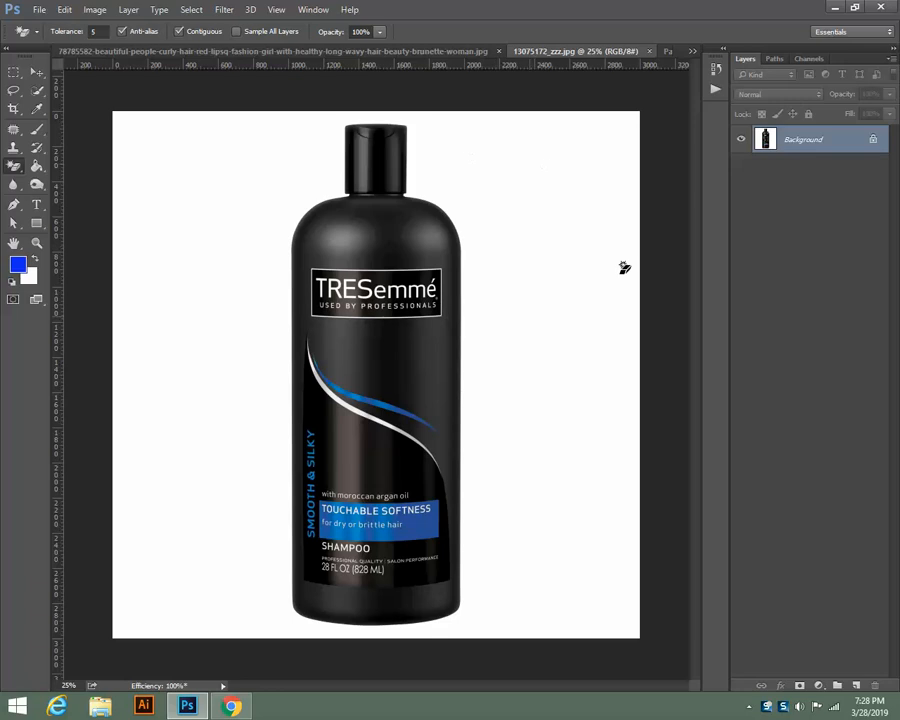
left_click(196, 169)
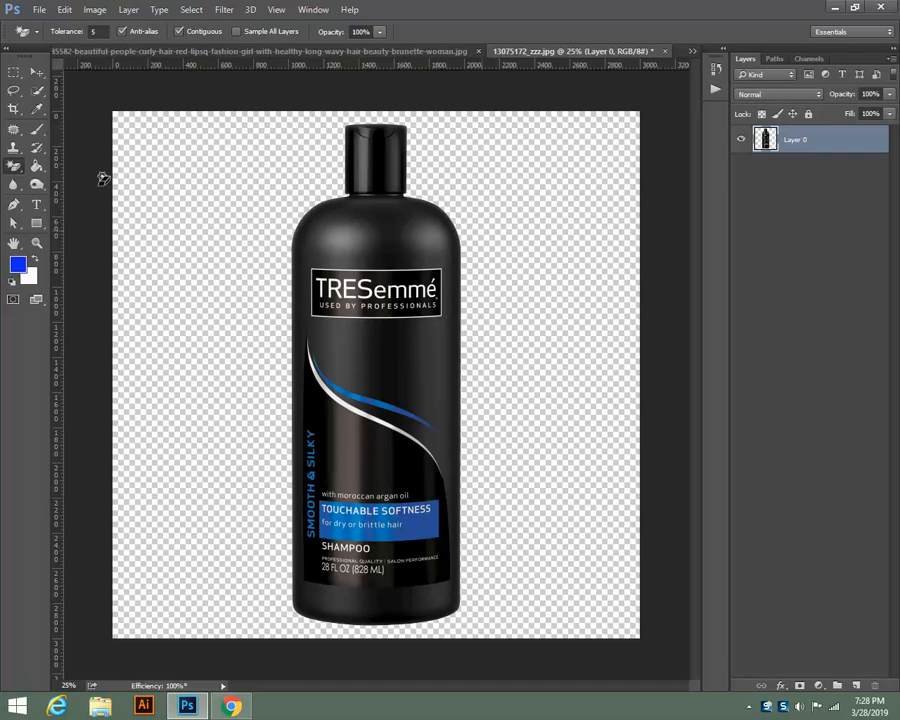
Copy the entire cut-out bottle image and paste it into the portrait of the red-lipped woman with curly hair.
left_click(36, 72)
left_click_drag(331, 318, 372, 376)
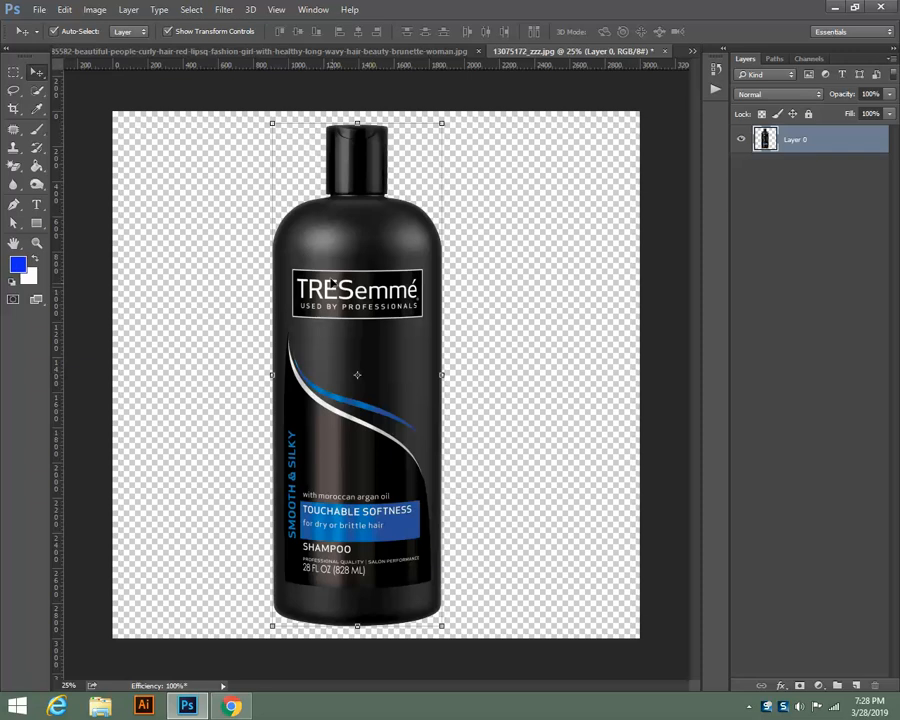
key("ctrl+a")
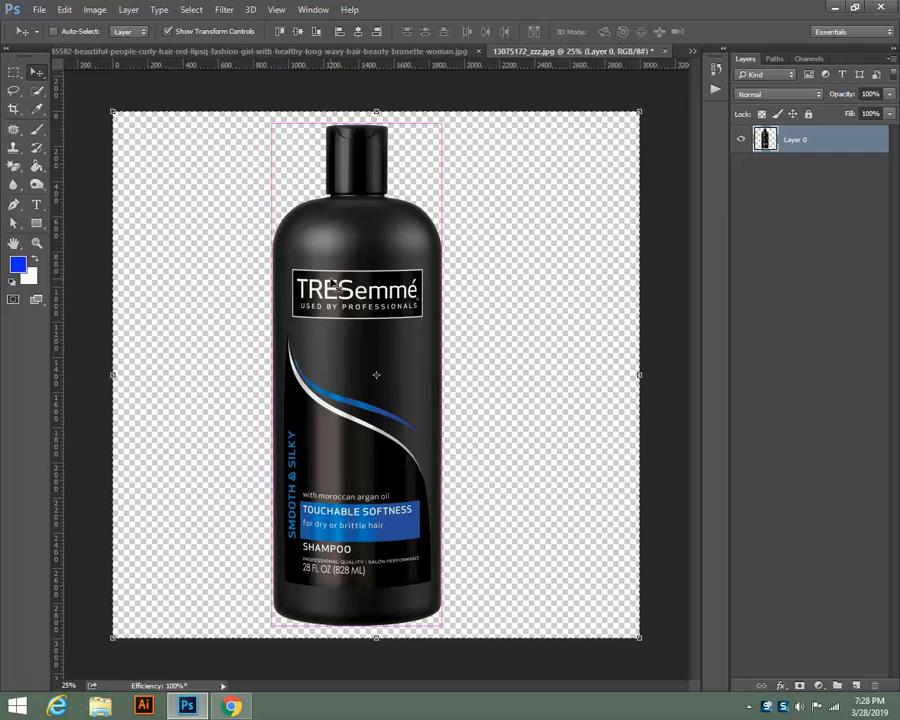
left_click(268, 50)
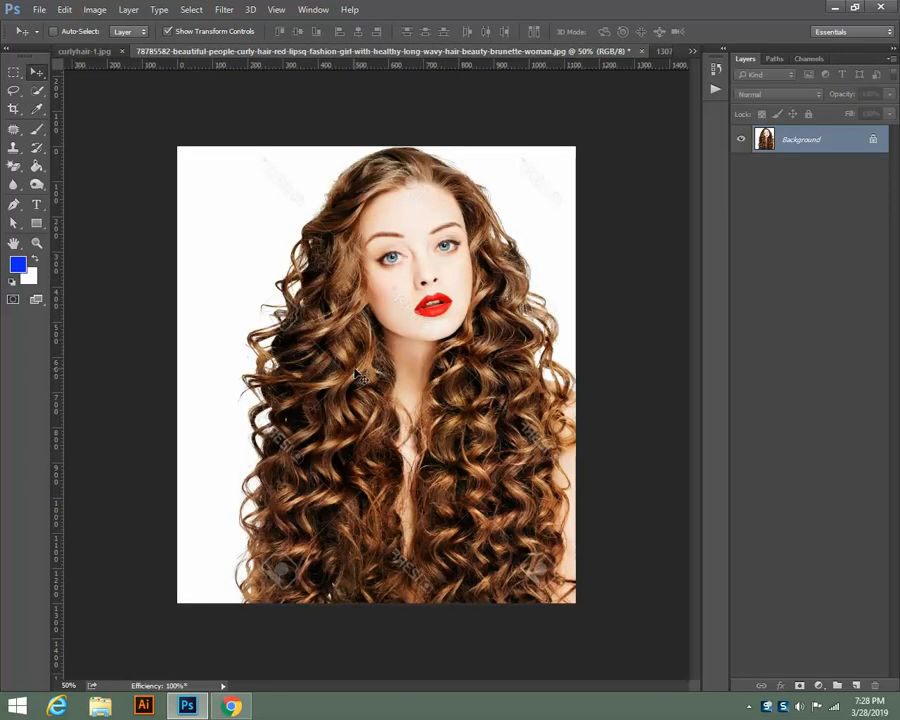
key("ctrl+v")
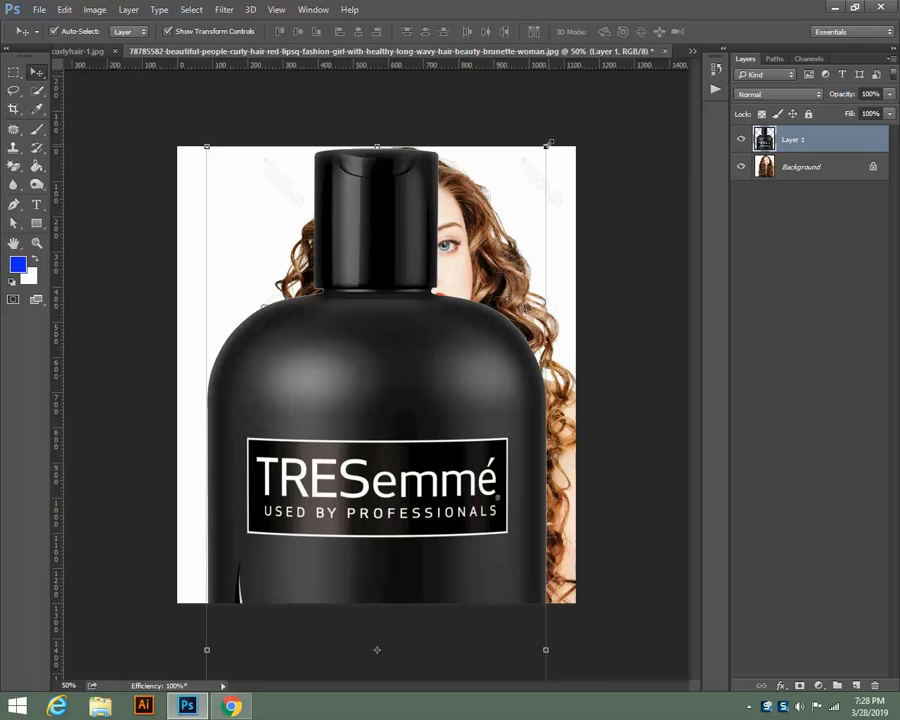
Scale the pasted bottle to about 26% and place it in the lower-left corner of the portrait.
left_click_drag(548, 144, 416, 515)
left_click_drag(366, 565, 226, 394)
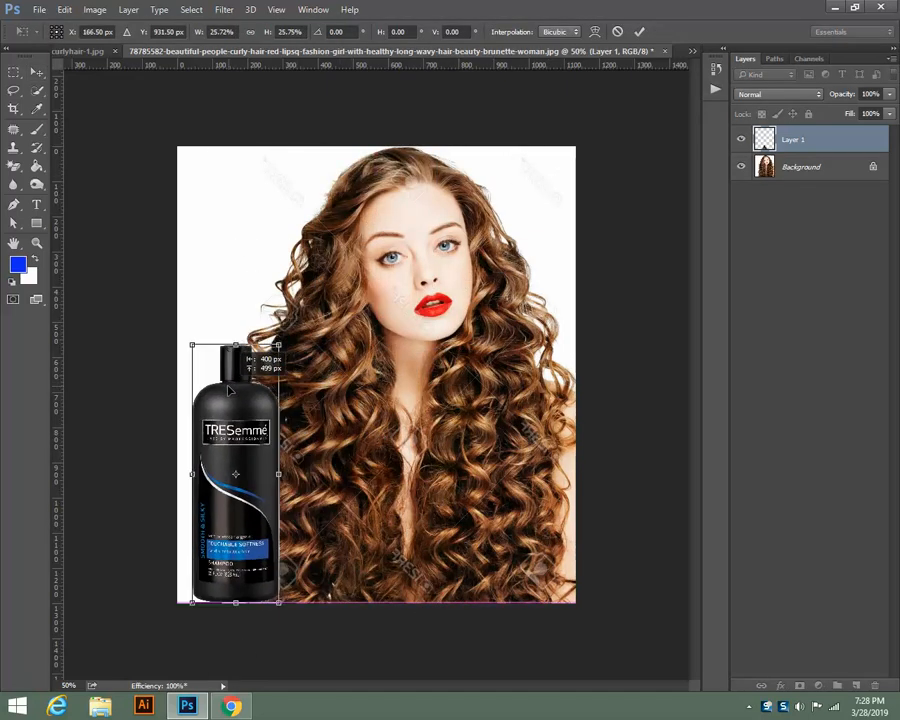
left_click(44, 76)
left_click(408, 274)
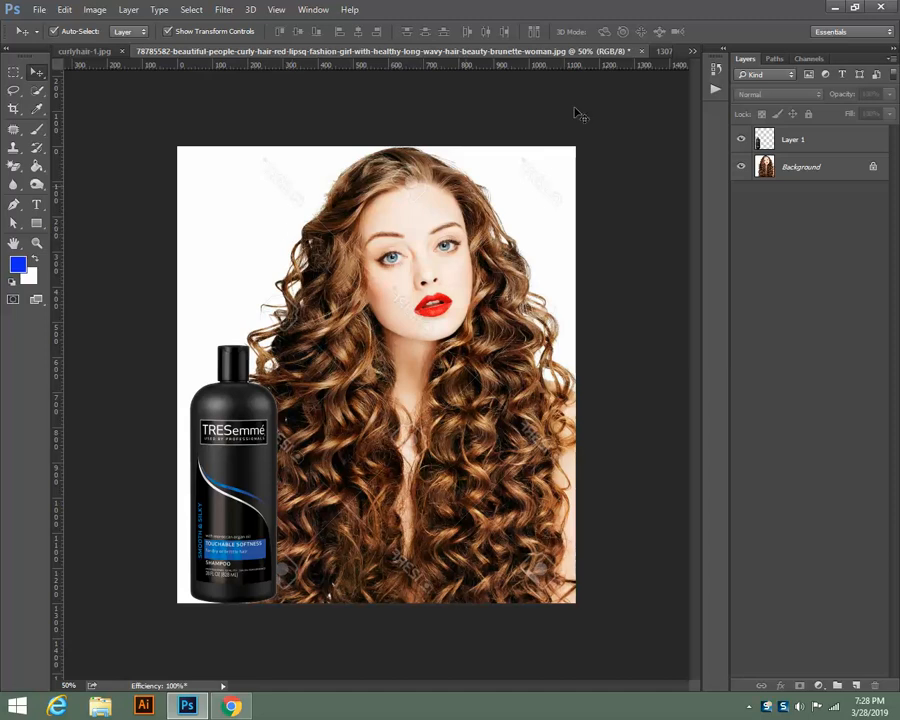
Erase the pale background beside and between the three Pantene bottles with the Magic Eraser, using tolerance 5 and Contiguous.
left_click(664, 50)
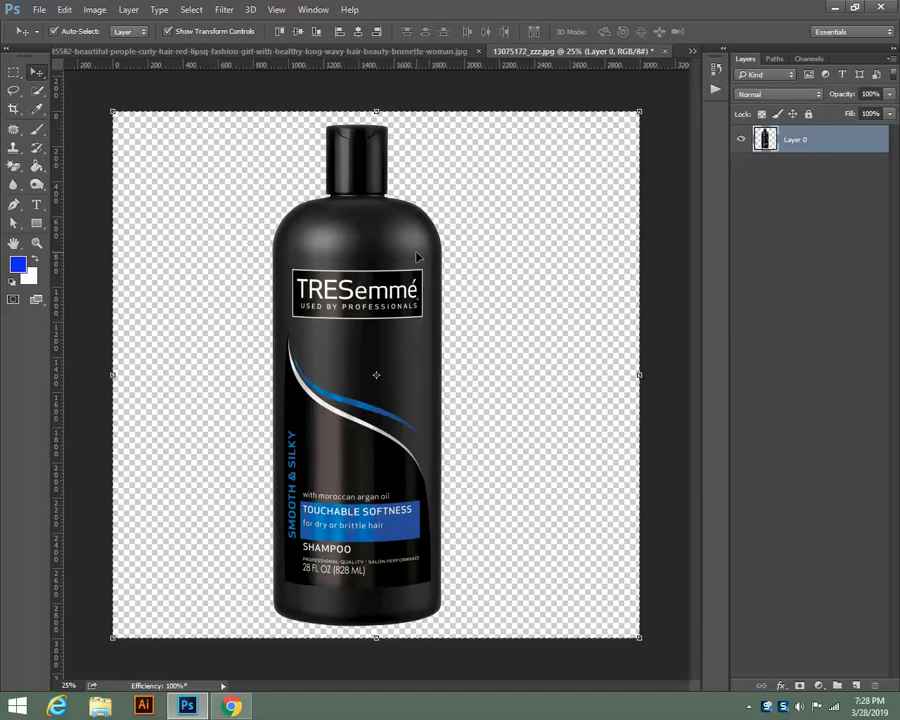
left_click(691, 50)
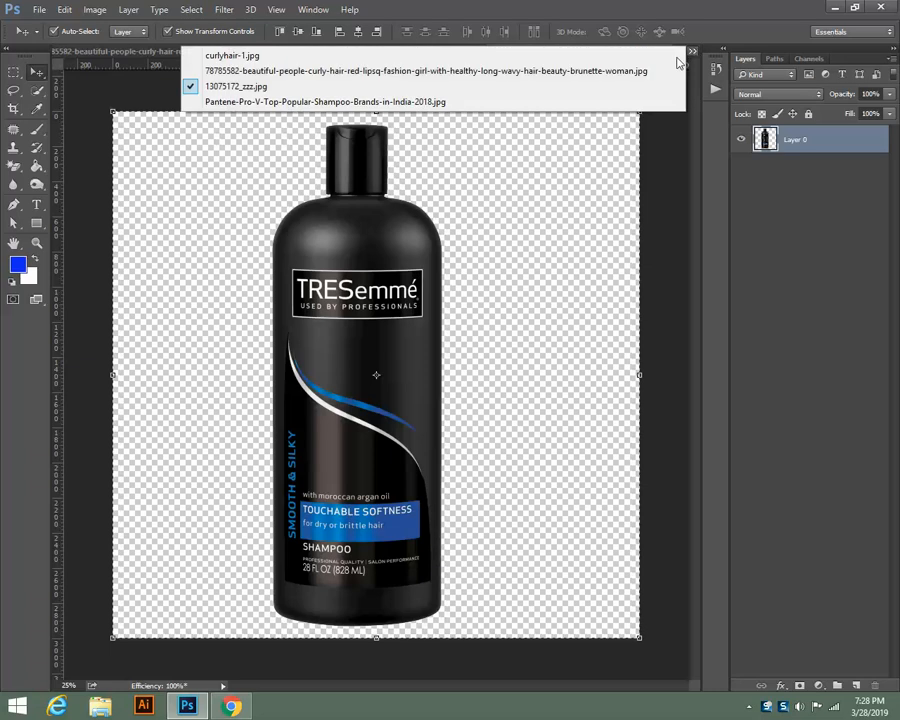
left_click(310, 102)
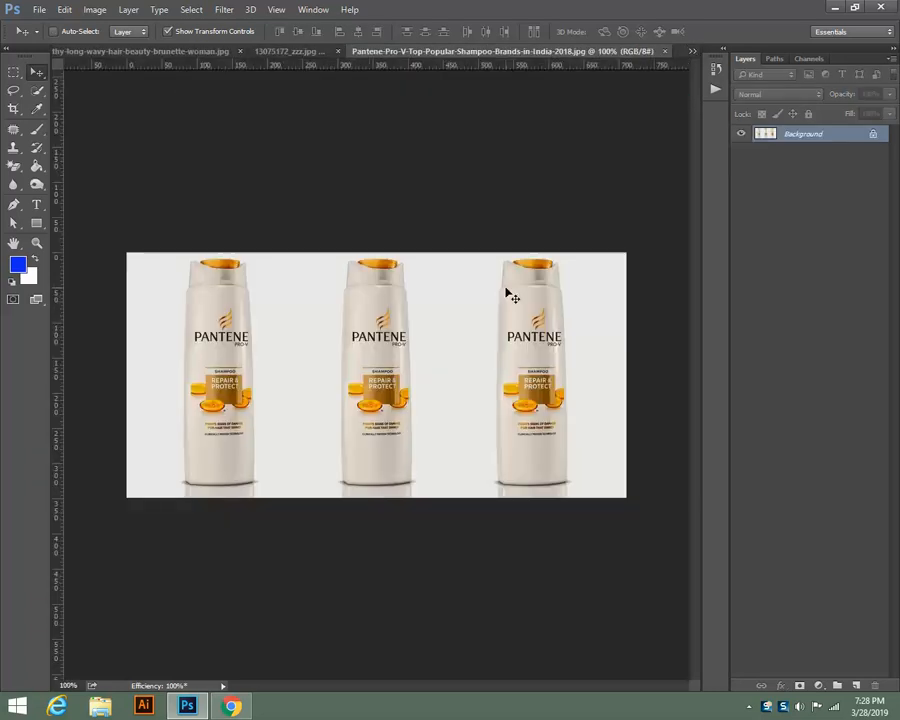
key("ctrl+plus")
key("ctrl+minus")
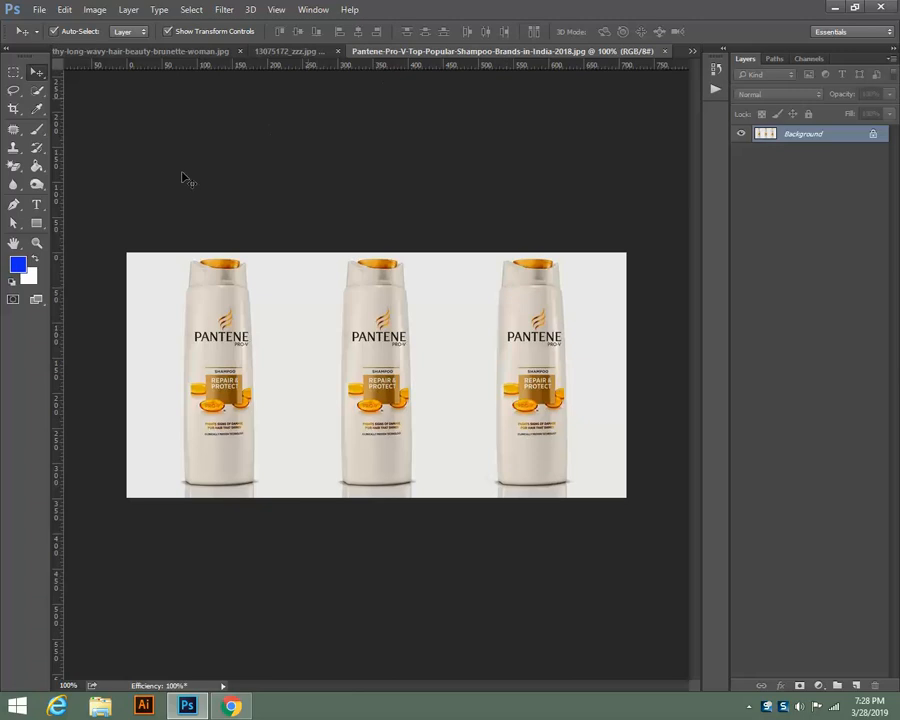
left_click(17, 170)
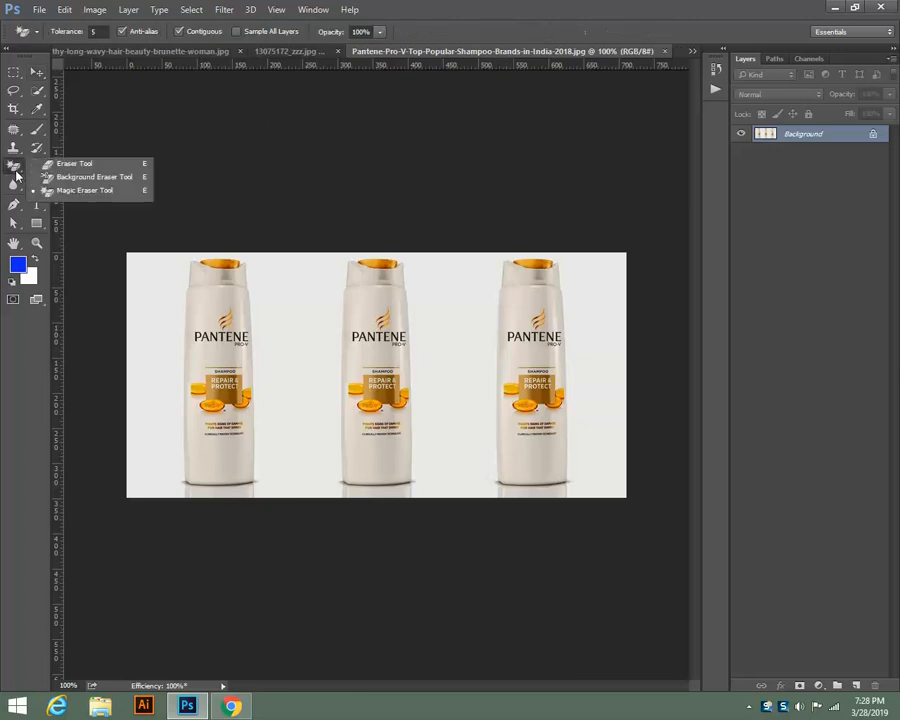
left_click(90, 191)
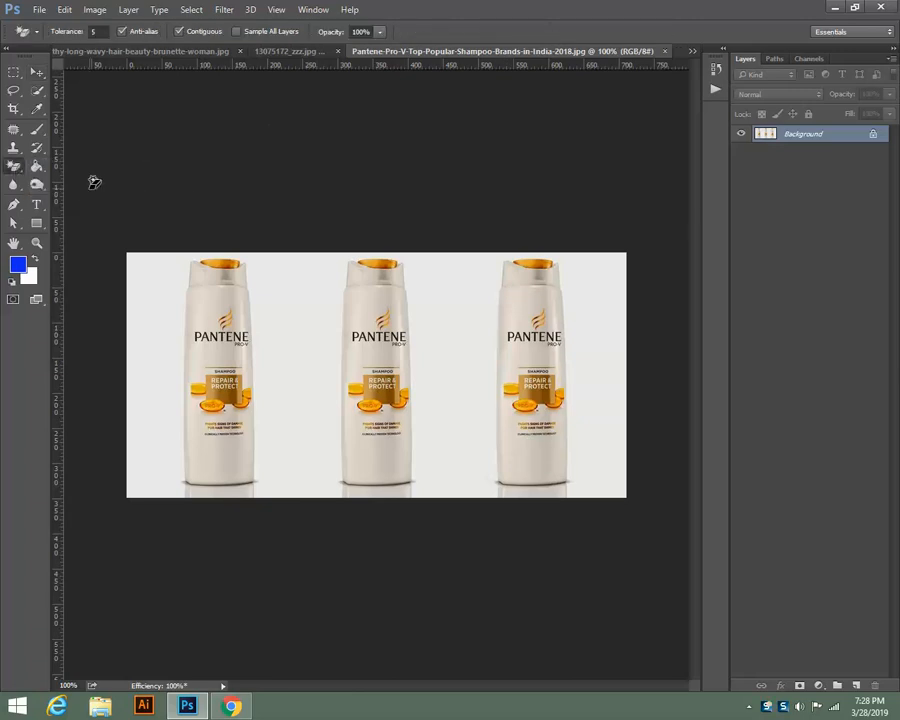
left_click(155, 322)
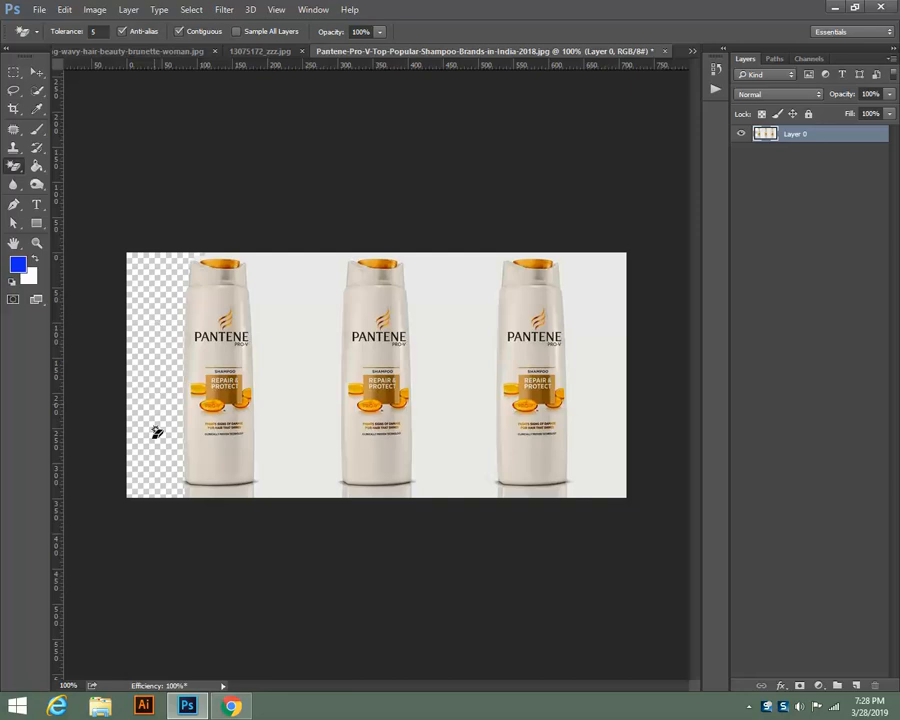
left_click(306, 332)
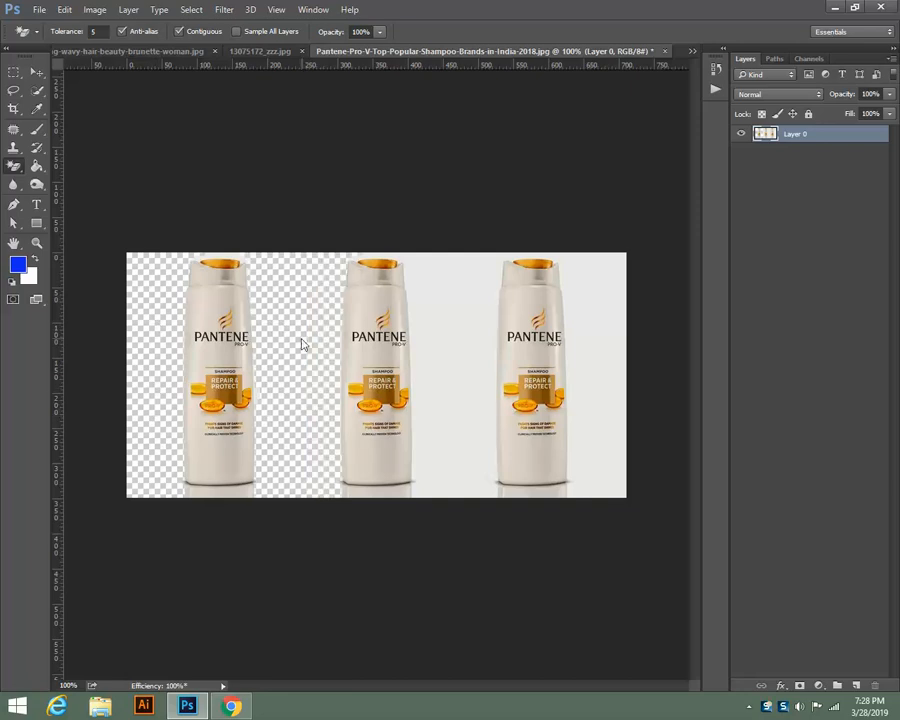
left_click(453, 330)
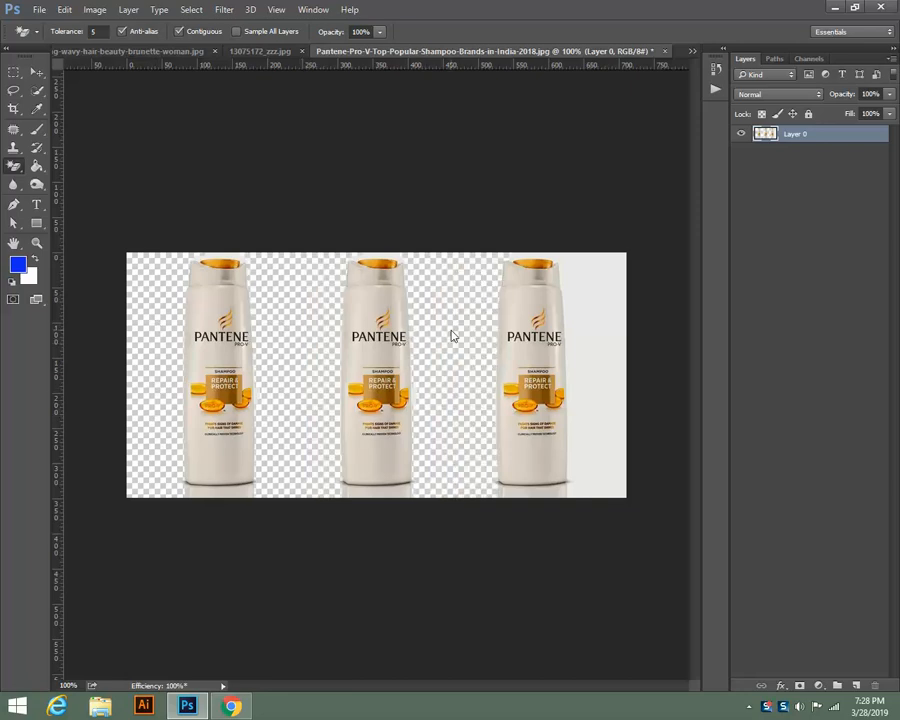
left_click(594, 323)
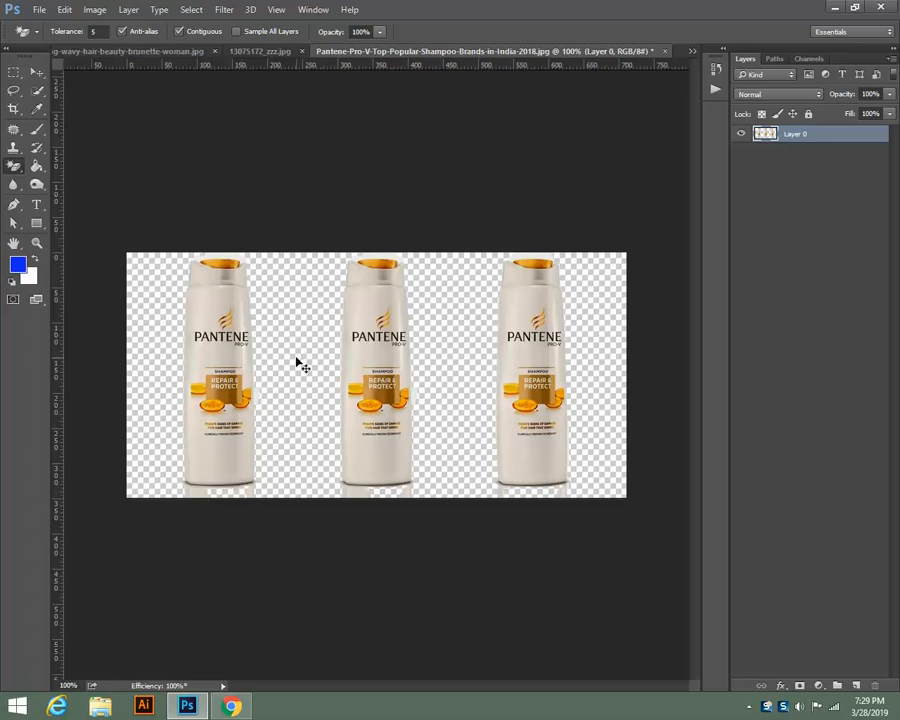
Check the remnants under the Pantene bottles and undo all the Magic Eraser removals to restore the pale background.
key("ctrl+plus")
mouse_move(441, 275)
left_mouse_down()
mouse_move(441, 245)
mouse_move(503, 74)
left_mouse_up()
left_click_drag(472, 181, 603, 180)
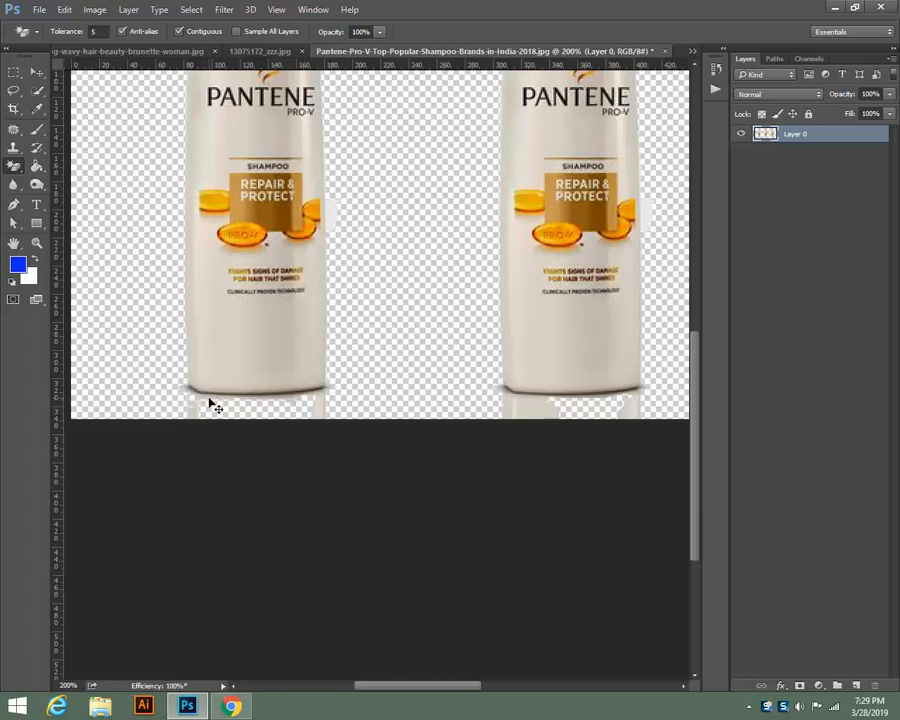
key("ctrl+minus")
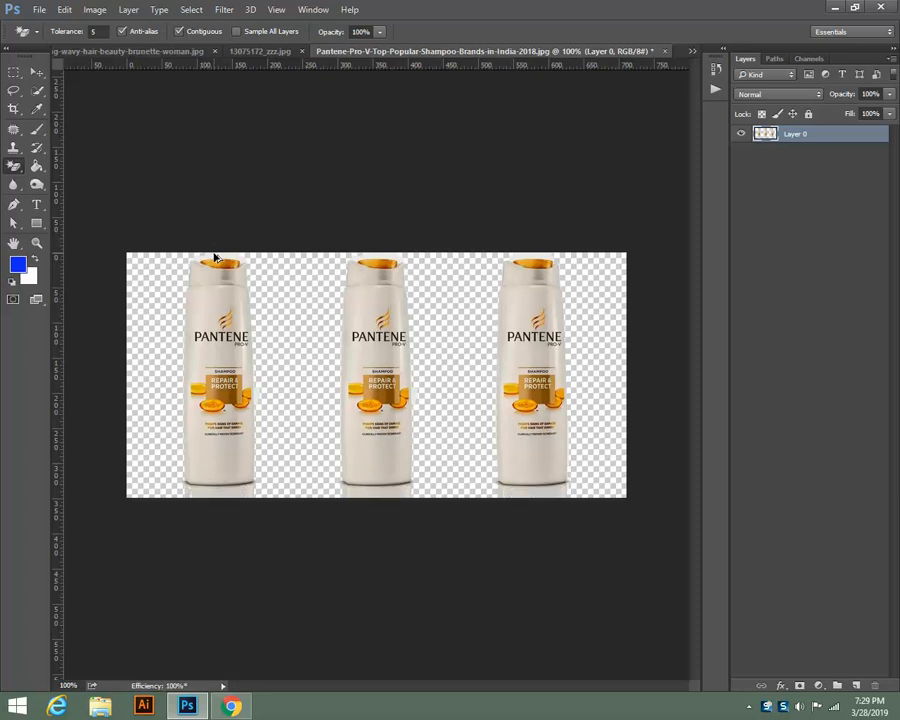
key("ctrl+alt+z")
key("ctrl+alt+z")
key("ctrl+alt+z")
key("ctrl+alt+z")
key("ctrl+alt+z")
key("ctrl+alt+z")
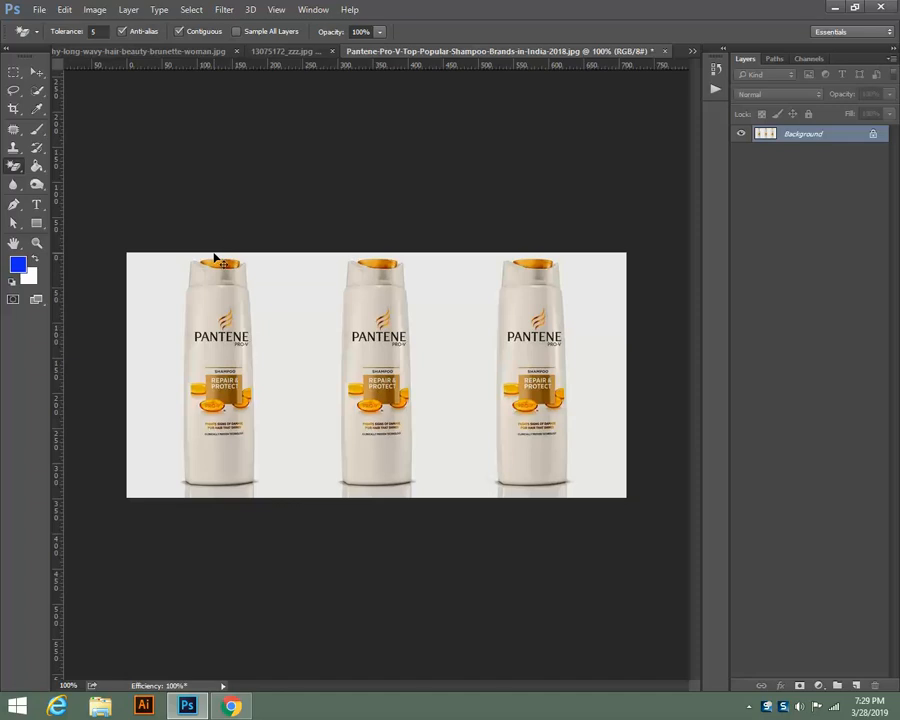
Undo the changes in 13075172_zzz.jpg and erase the white background around the black bottle again with the Magic Eraser.
left_click(313, 51)
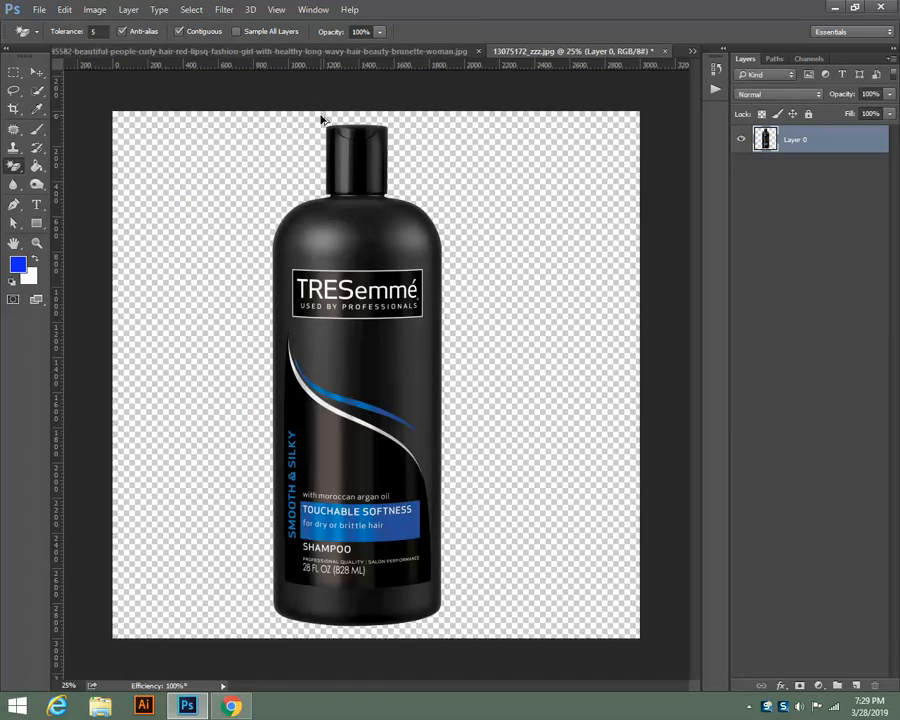
key("ctrl+alt+z")
key("ctrl+alt+z")
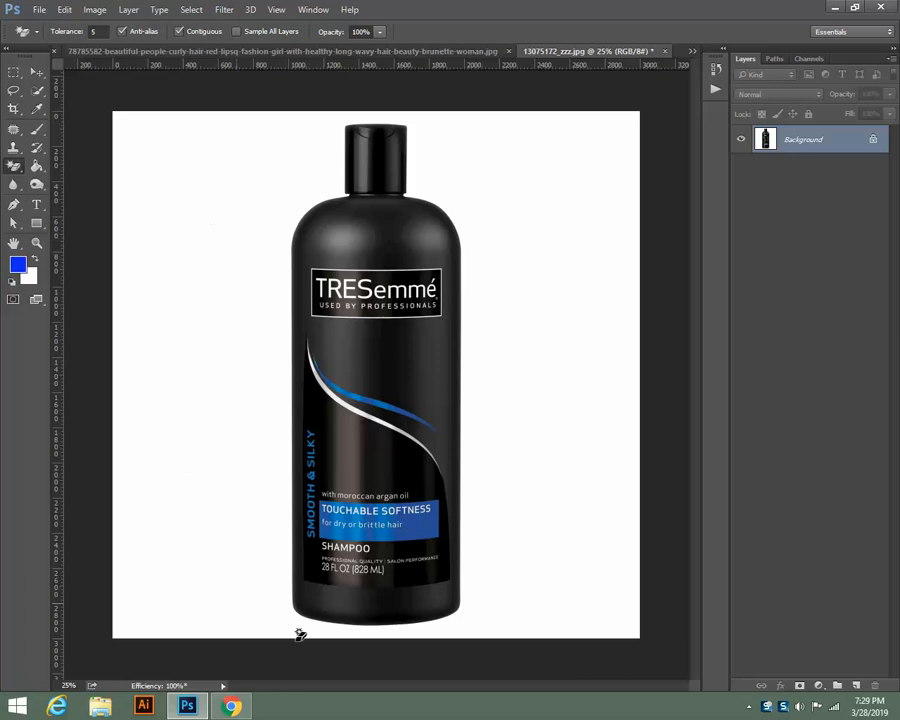
left_click(225, 209)
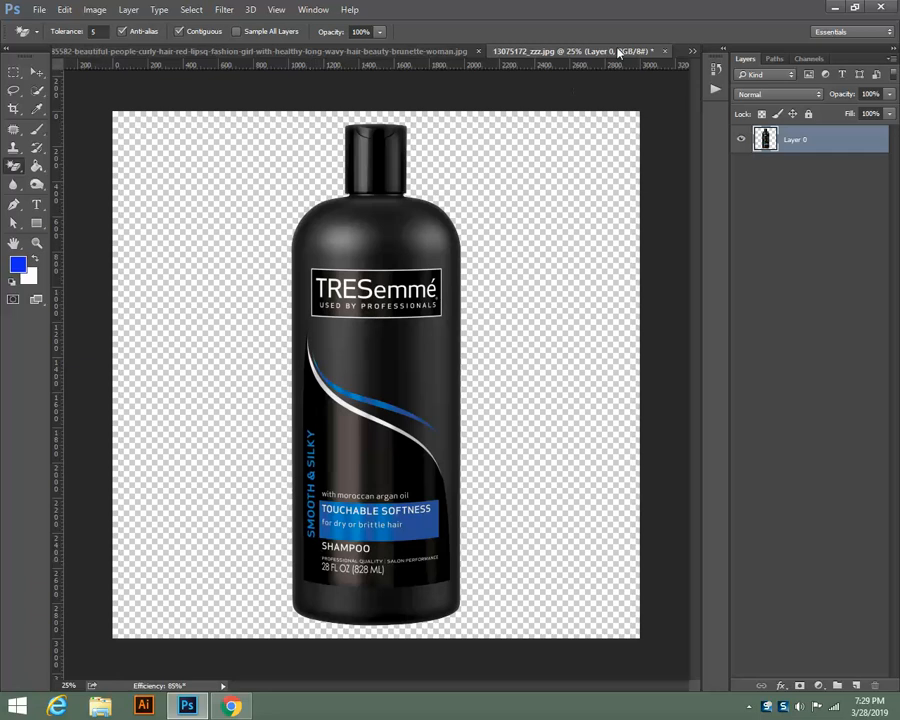
Erase the pale background around the three Pantene bottles at tolerance 5 and inspect the edges of the middle bottle's cap.
left_click(692, 51)
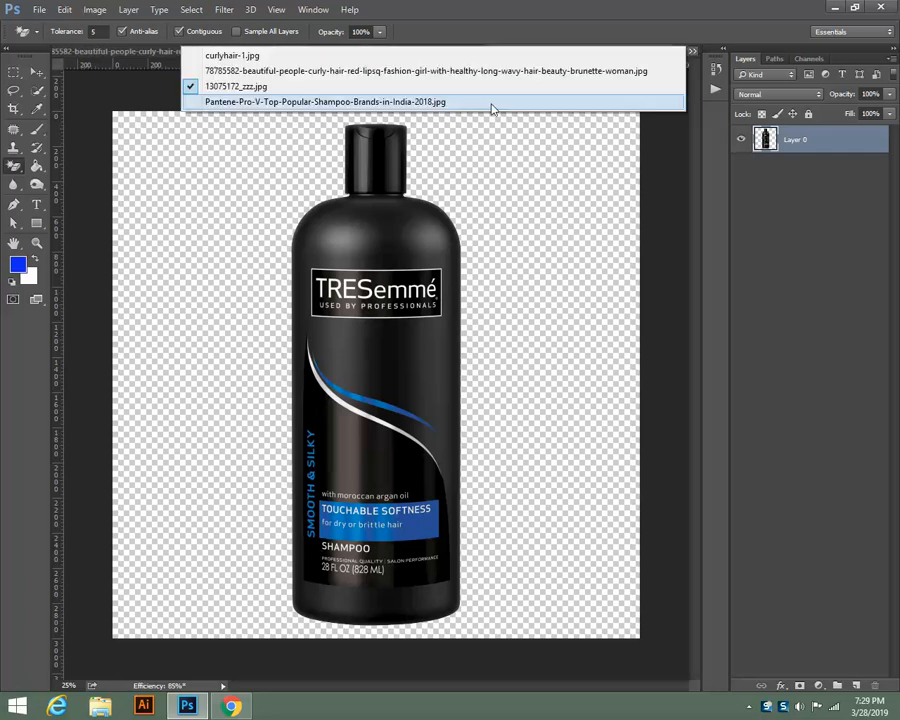
left_click(360, 104)
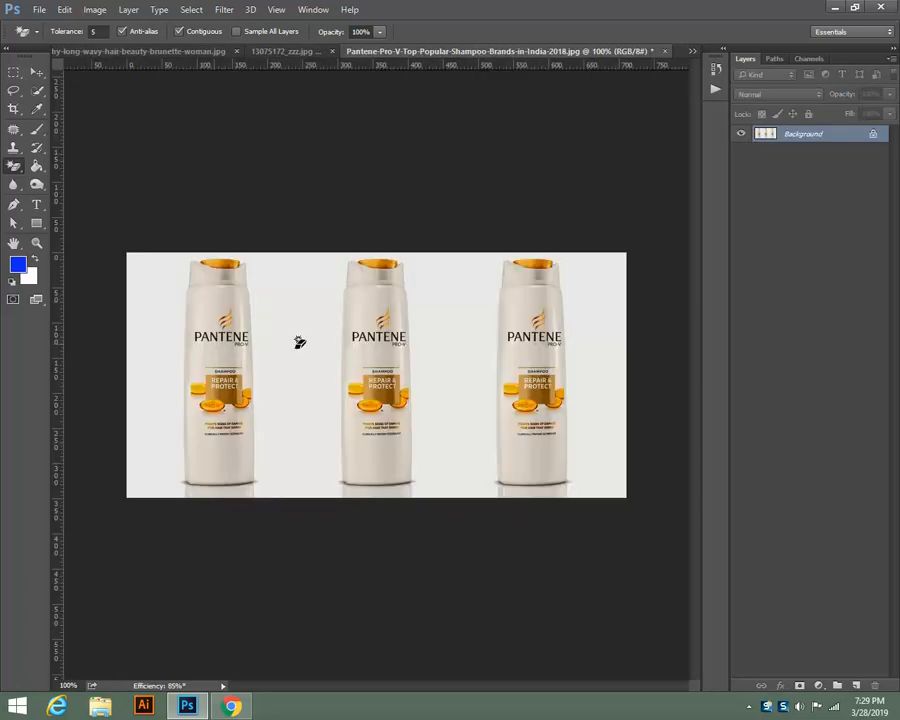
left_click(290, 340)
left_click(448, 345)
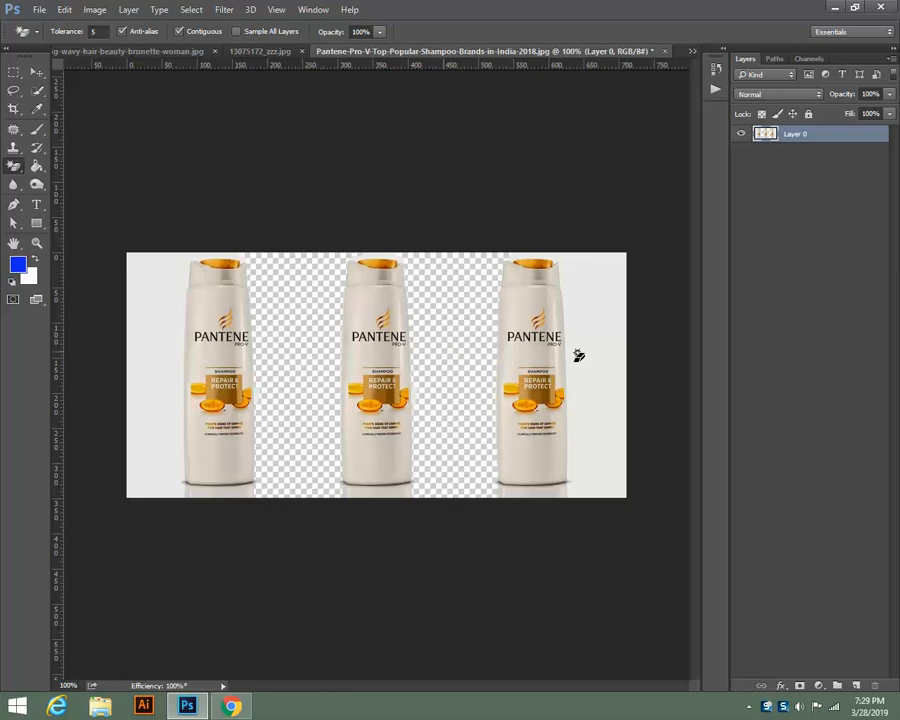
left_click(589, 342)
left_click(157, 350)
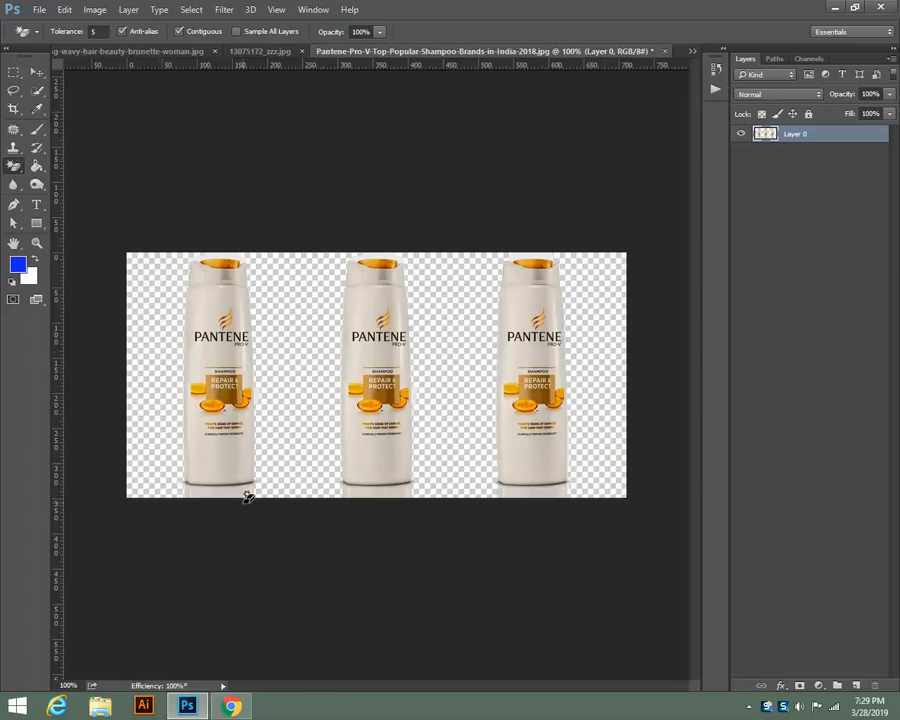
key("ctrl+plus")
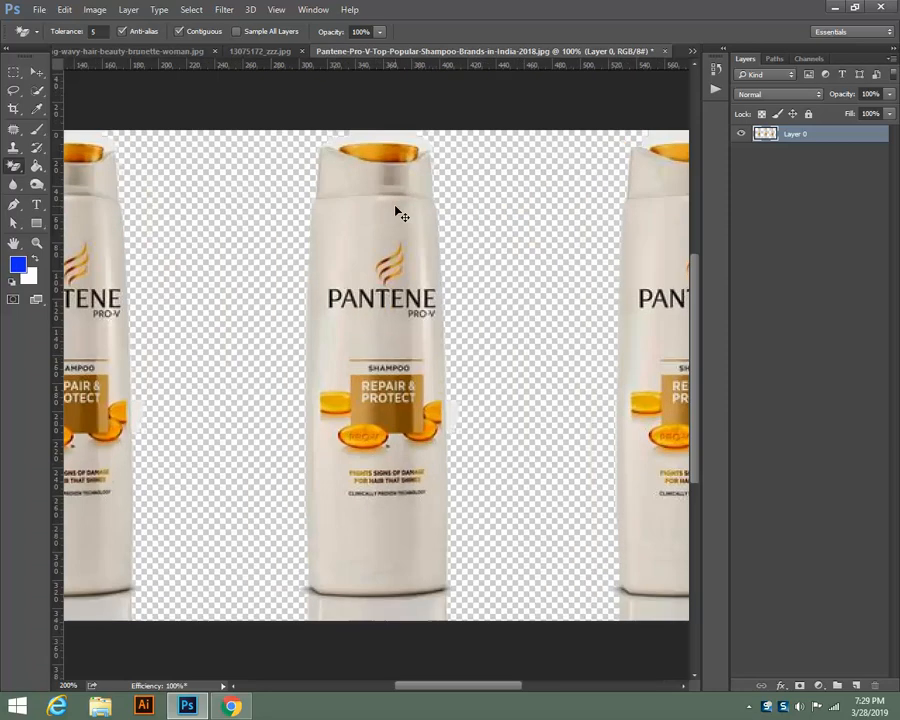
key("ctrl+plus")
left_click_drag(350, 239, 314, 487)
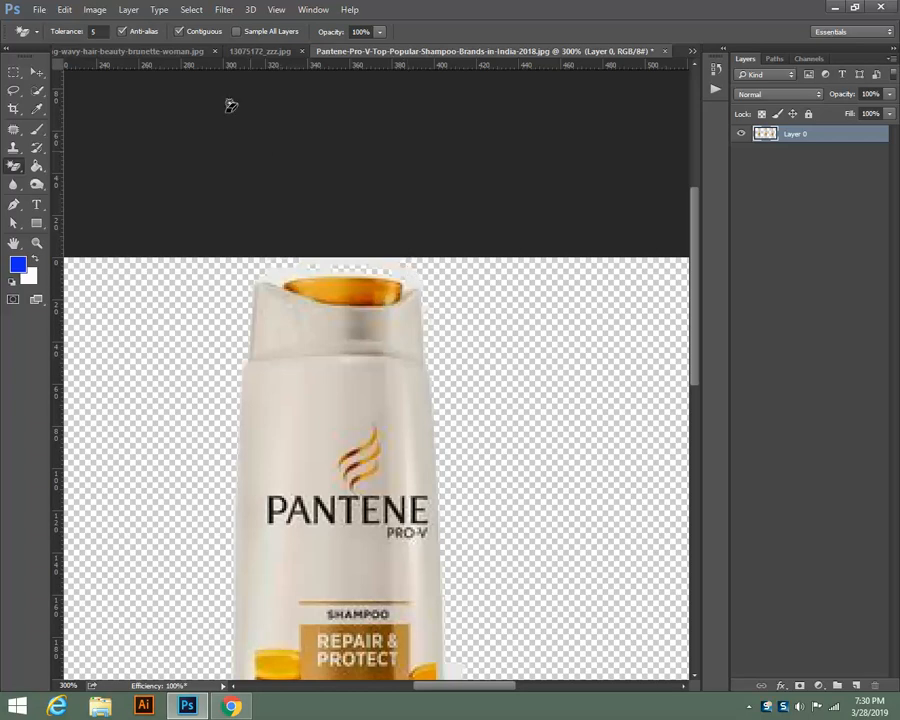
Undo the tolerance 5 erasures, try the Magic Eraser on the Pantene background at tolerance 30, and undo that attempt.
left_click(80, 36)
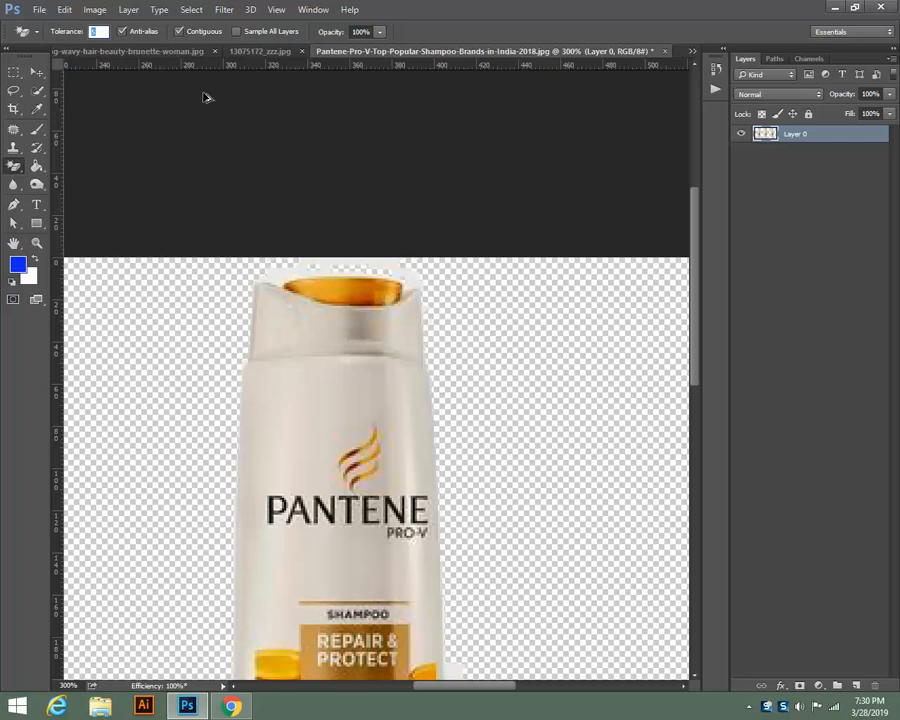
key("ctrl+z")
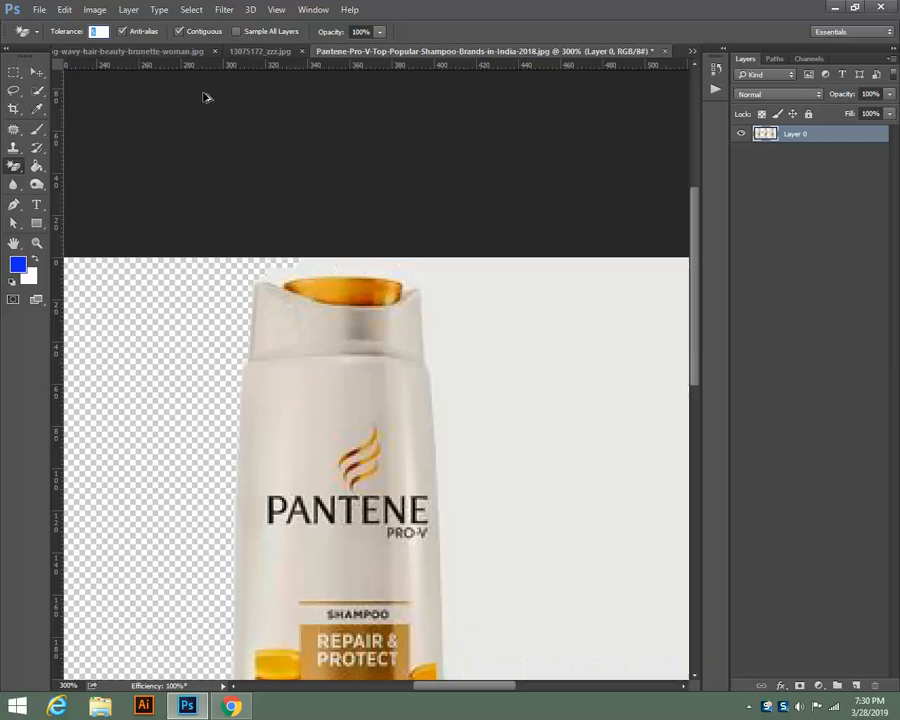
key("ctrl+minus")
key("ctrl+minus")
key("ctrl+minus")
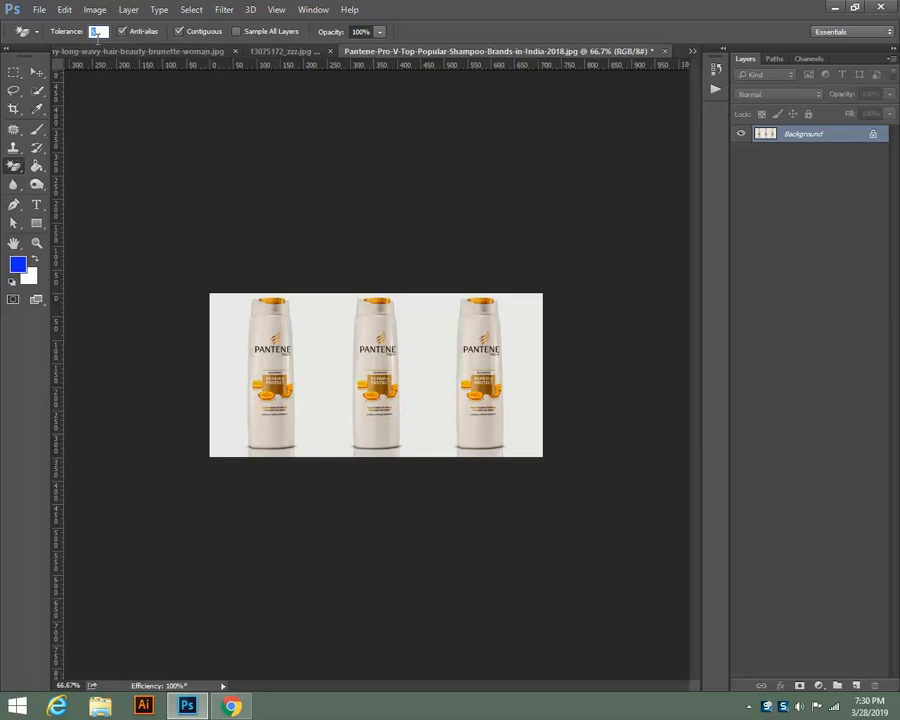
type("30")
left_click(310, 335)
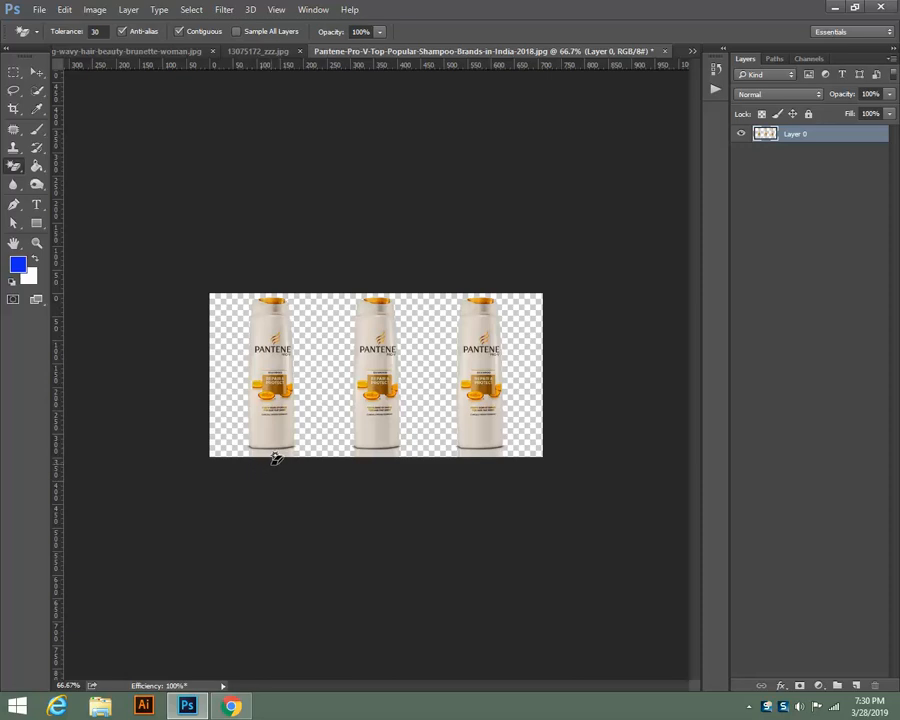
key("ctrl+z")
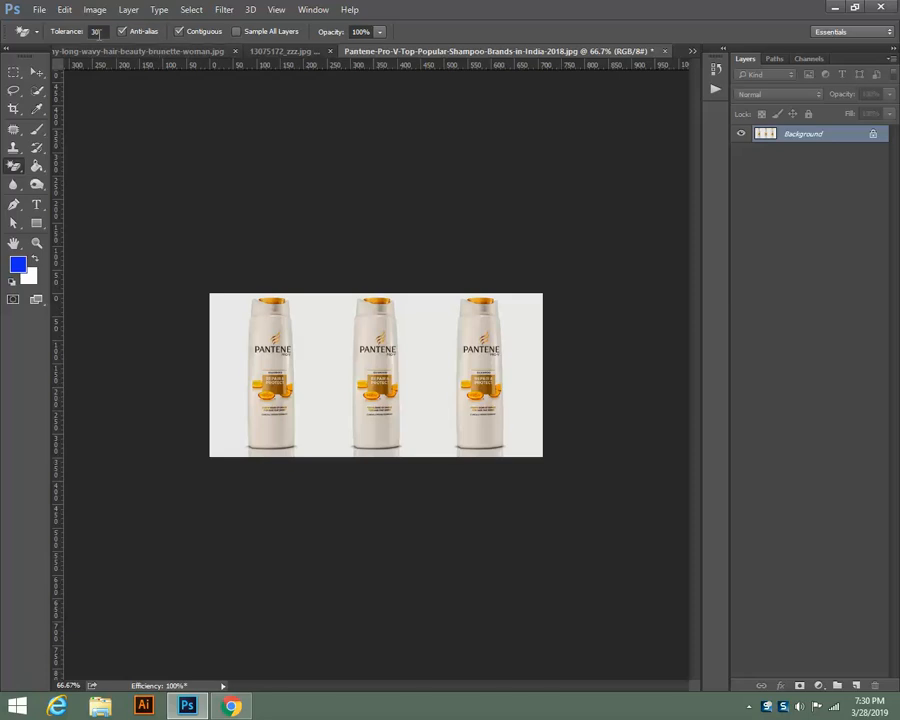
Try the Magic Eraser on the Pantene background at tolerance 35 and undo the erasure.
left_click_drag(102, 33, 89, 34)
type("35")
left_click(316, 343)
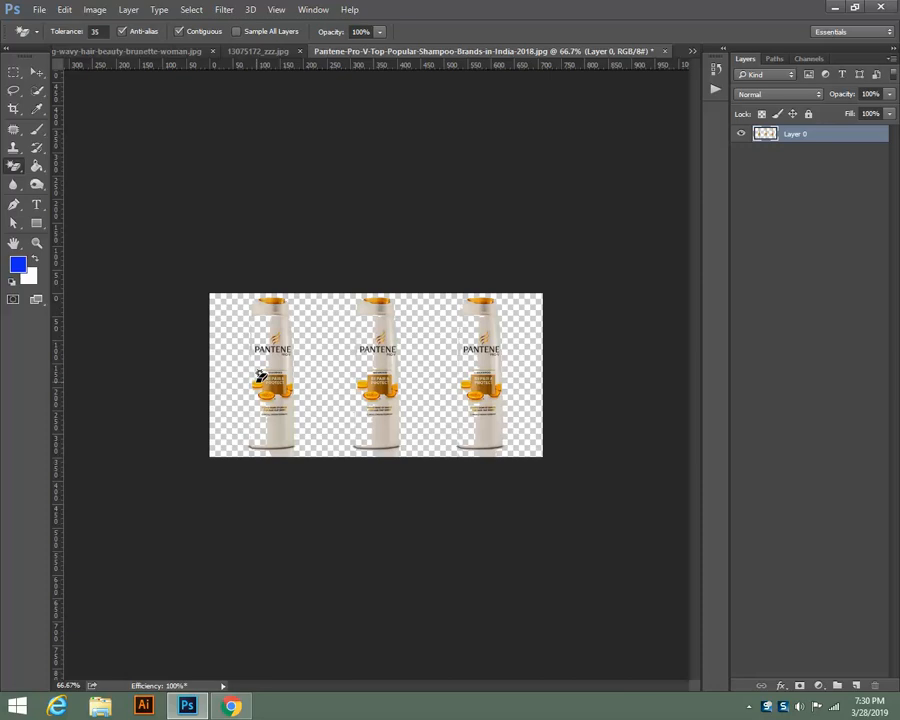
key("ctrl+z")
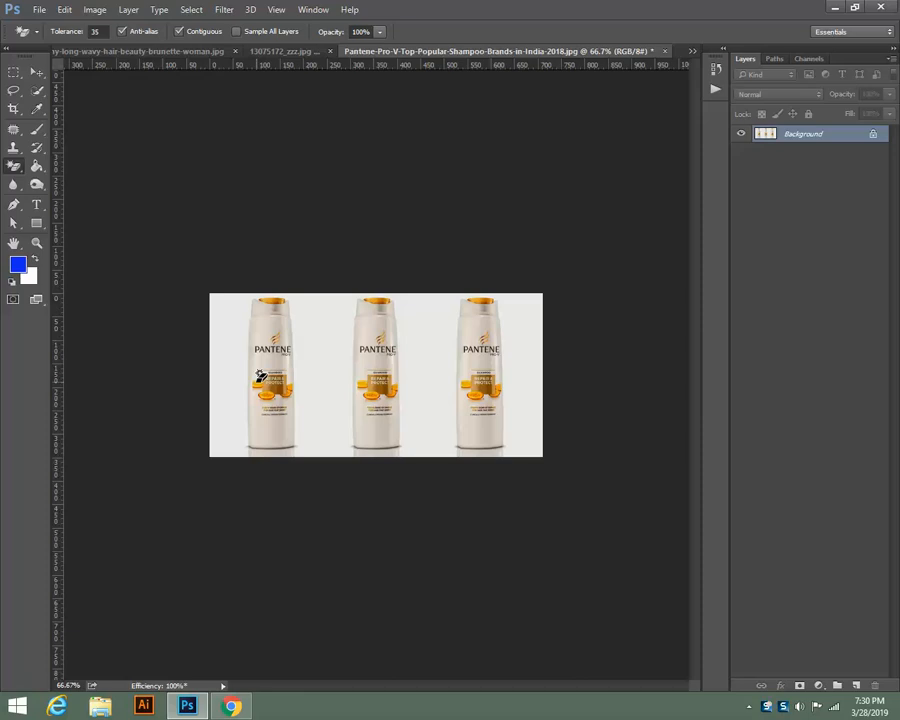
double_click(98, 31)
Delete the pasted TRESemmé bottle layer from the portrait of the red-lipped woman with curly hair.
left_click(195, 51)
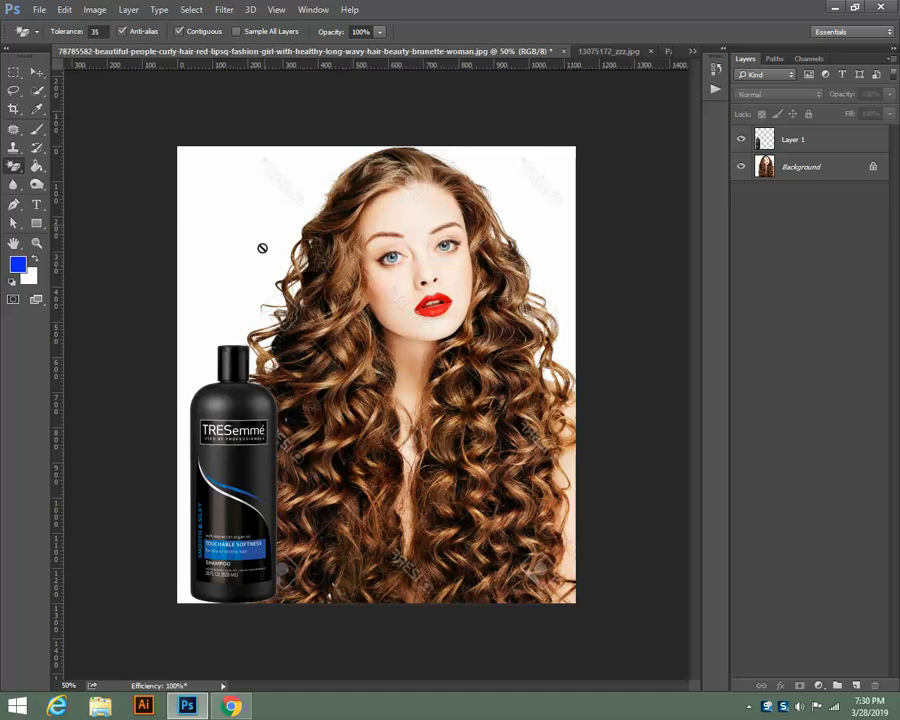
key("v")
left_click(253, 377)
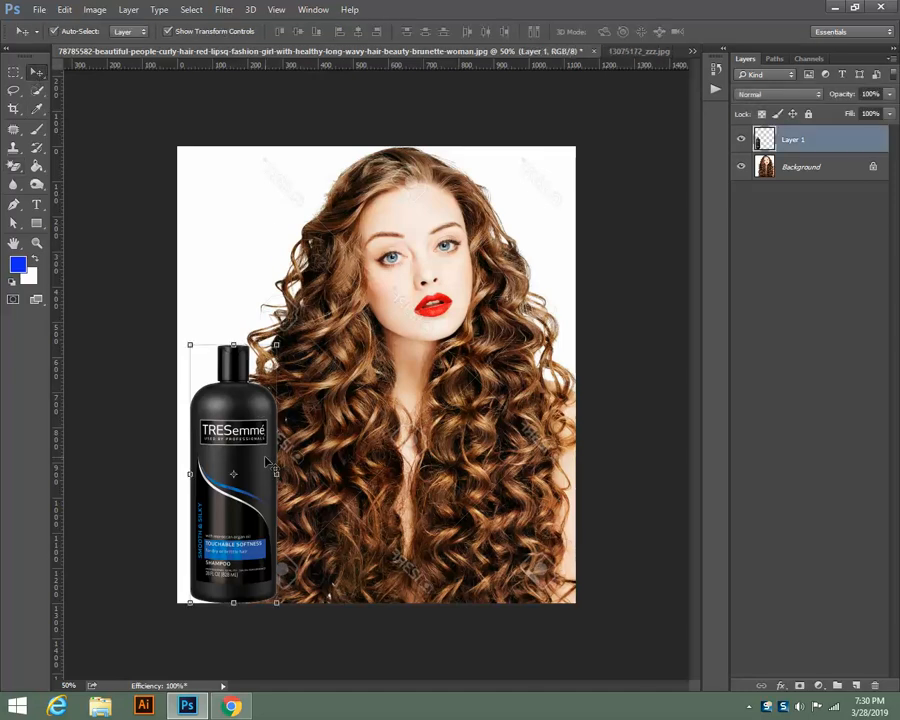
key("Delete")
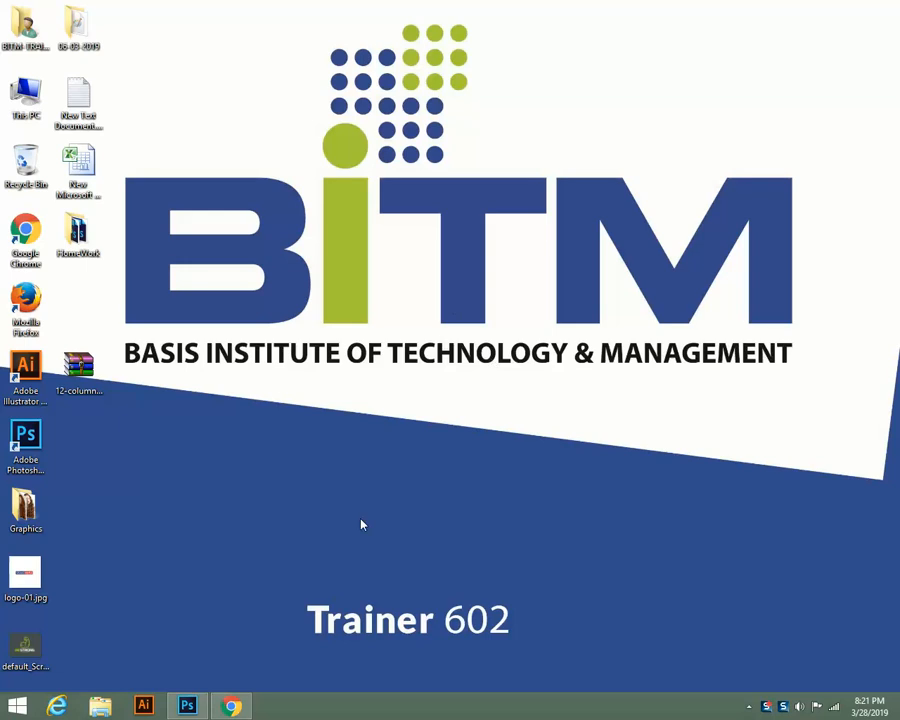
Switch back to Photoshop and review the available eraser tool variants, keeping the Magic Eraser active.
left_click(190, 706)
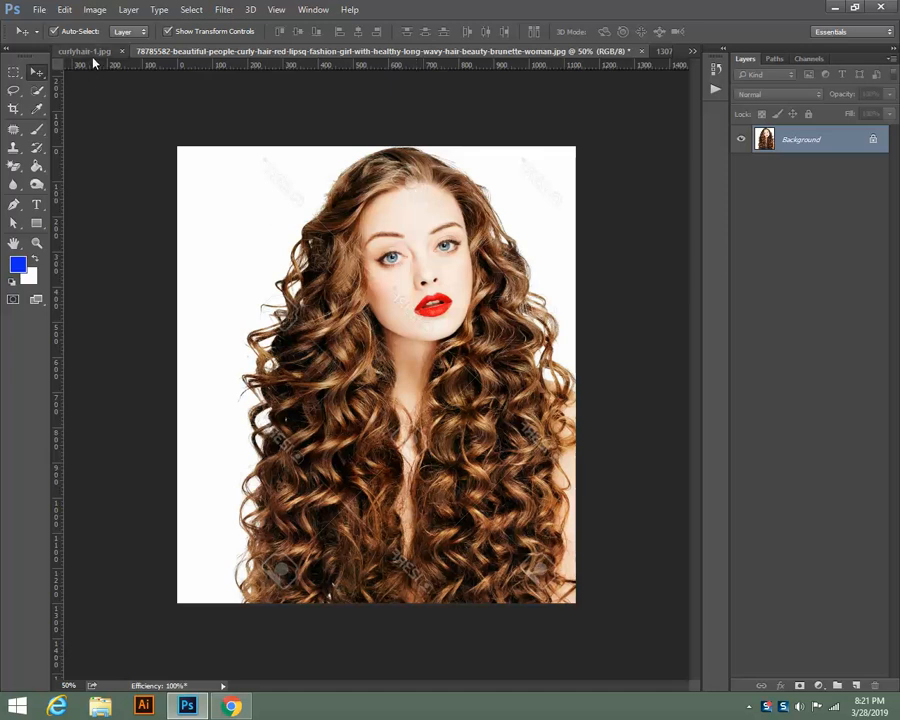
left_click(12, 167)
right_click(12, 167)
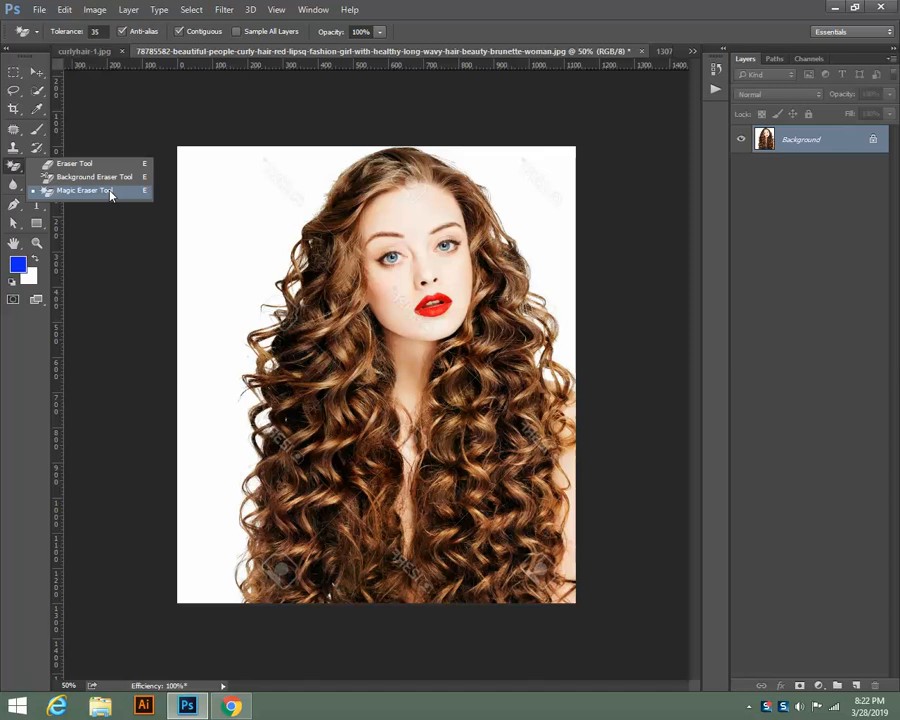
left_click(20, 172)
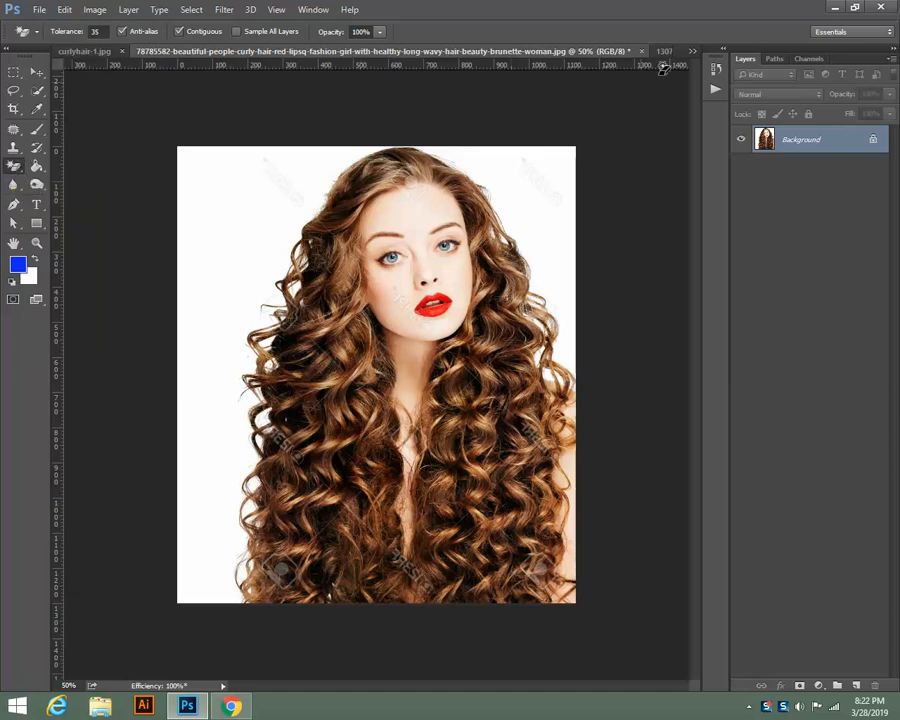
Delete Layer 1 and Layer 2 from curlyhair-1.jpg and load the Work Path as a selection around the woman.
left_click(85, 51)
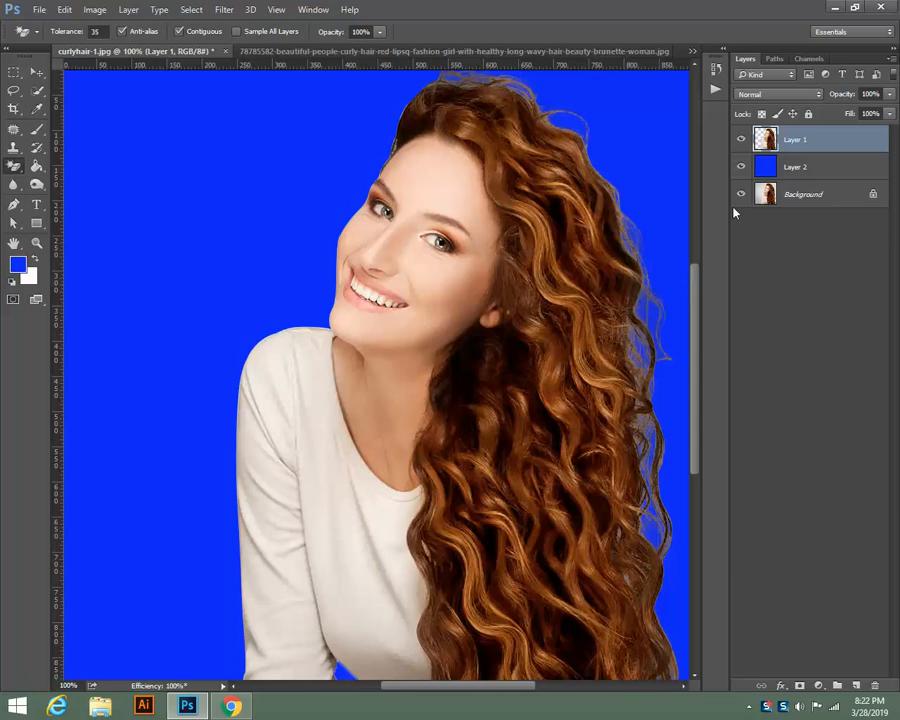
key("Delete")
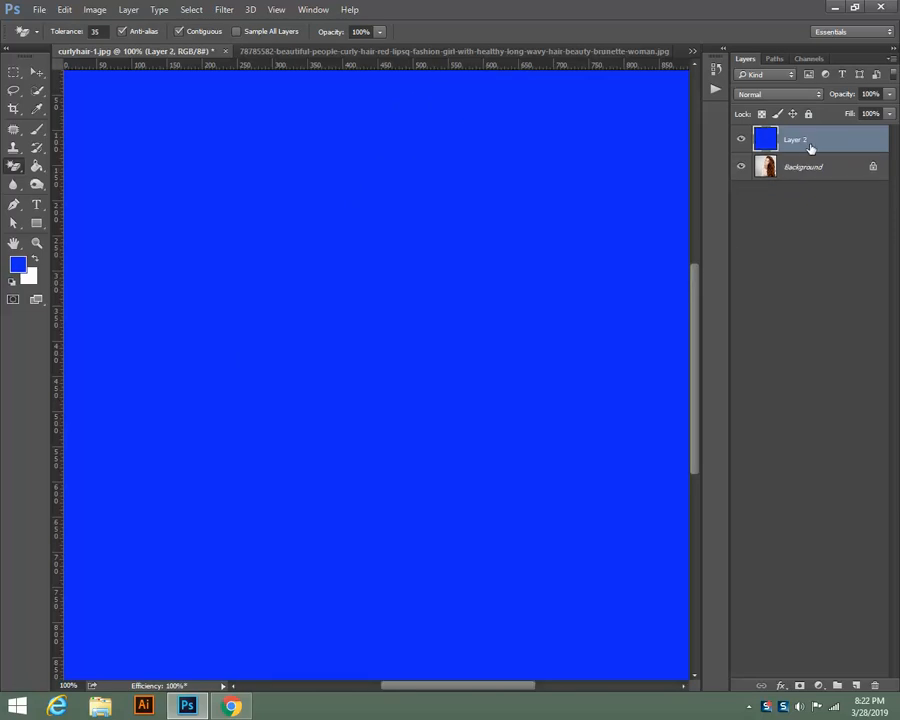
key("Delete")
left_click(774, 58)
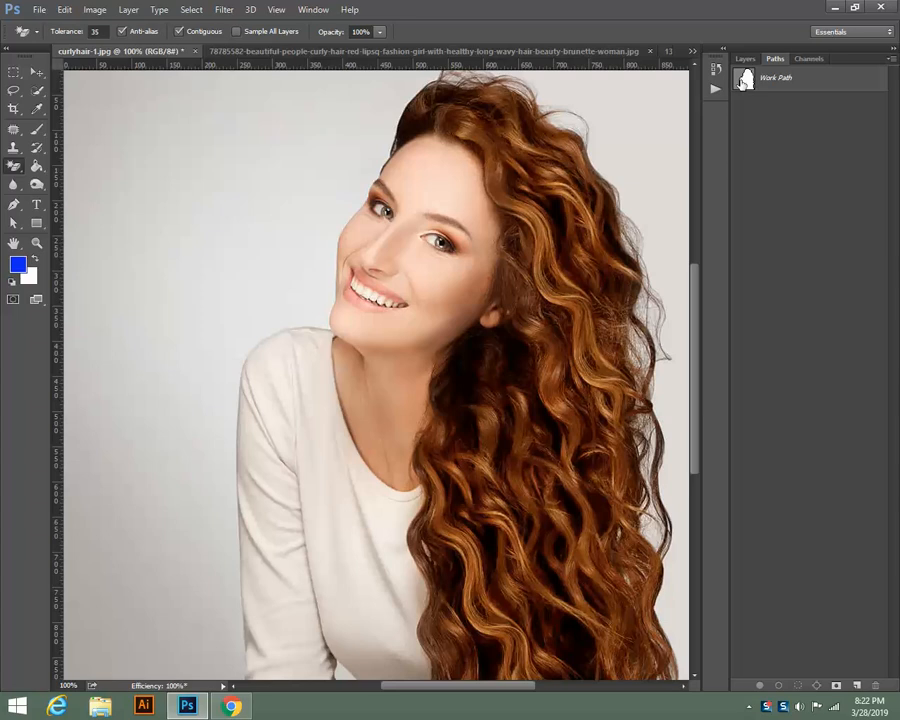
left_click(746, 82, "ctrl")
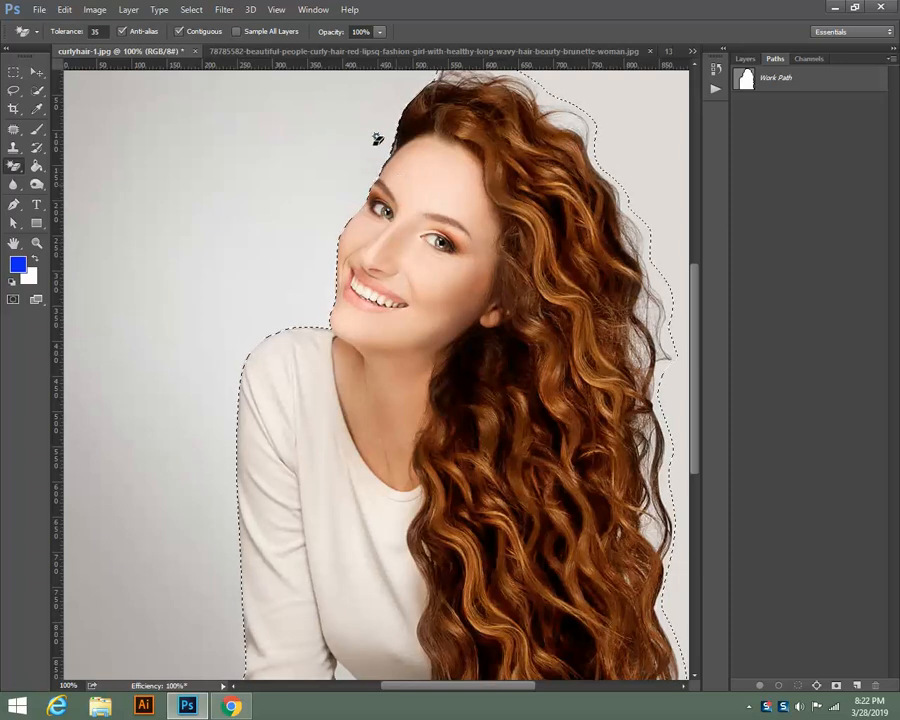
Make a loose freehand Lasso selection around the red-lipped woman and her curly hair, with feather 0 px.
left_click(321, 54)
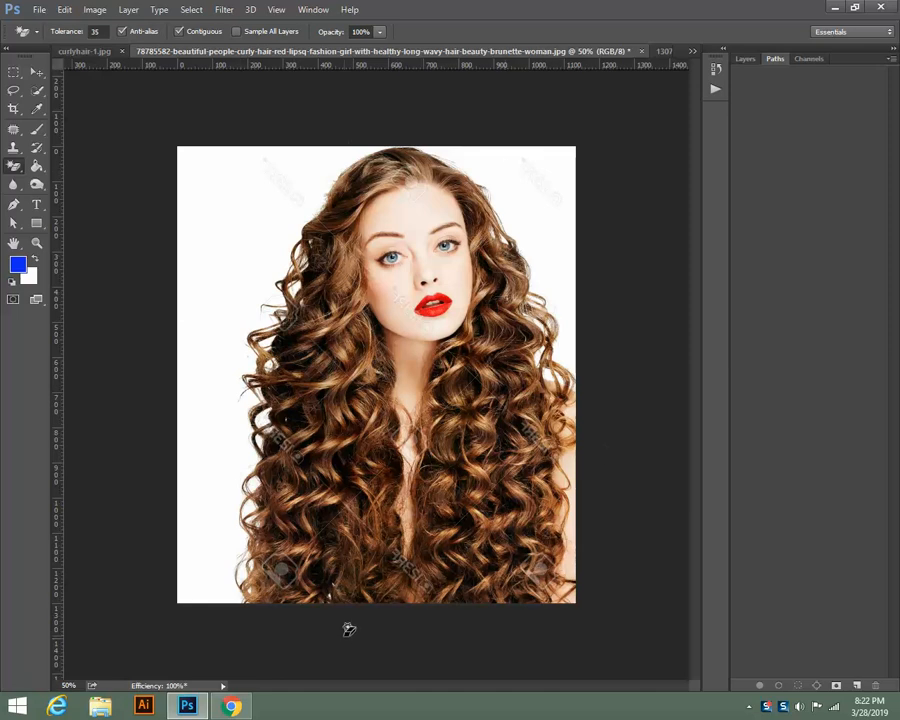
left_click(15, 91)
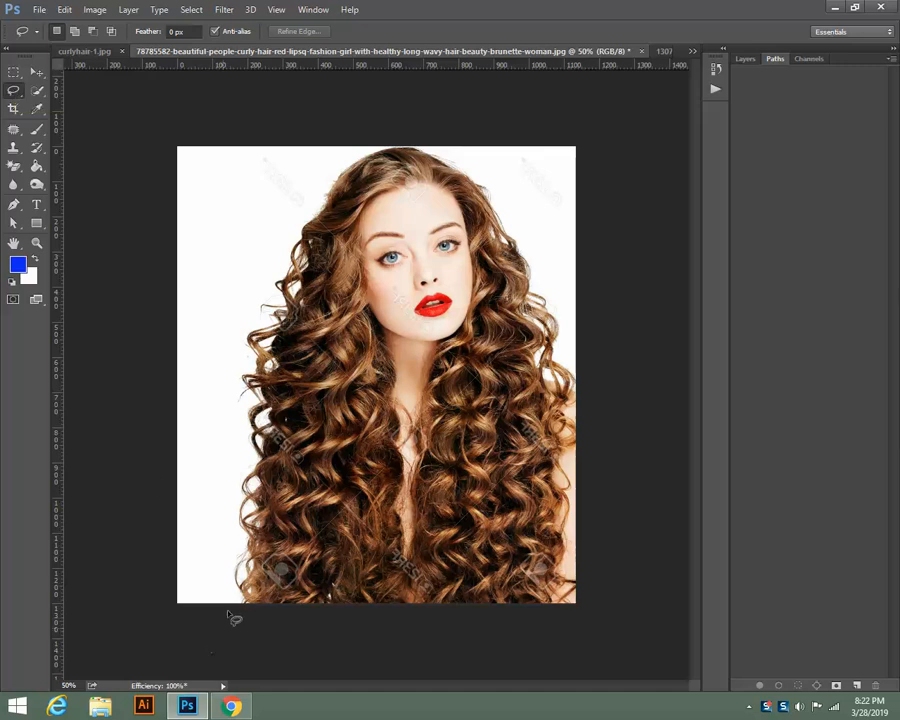
mouse_move(230, 604)
left_mouse_down()
mouse_move(221, 410)
mouse_move(260, 263)
mouse_move(326, 155)
mouse_move(362, 147)
mouse_move(440, 153)
mouse_move(493, 186)
mouse_move(556, 268)
mouse_move(583, 376)
mouse_move(588, 604)
mouse_move(573, 619)
mouse_move(526, 622)
mouse_move(241, 623)
left_mouse_up()
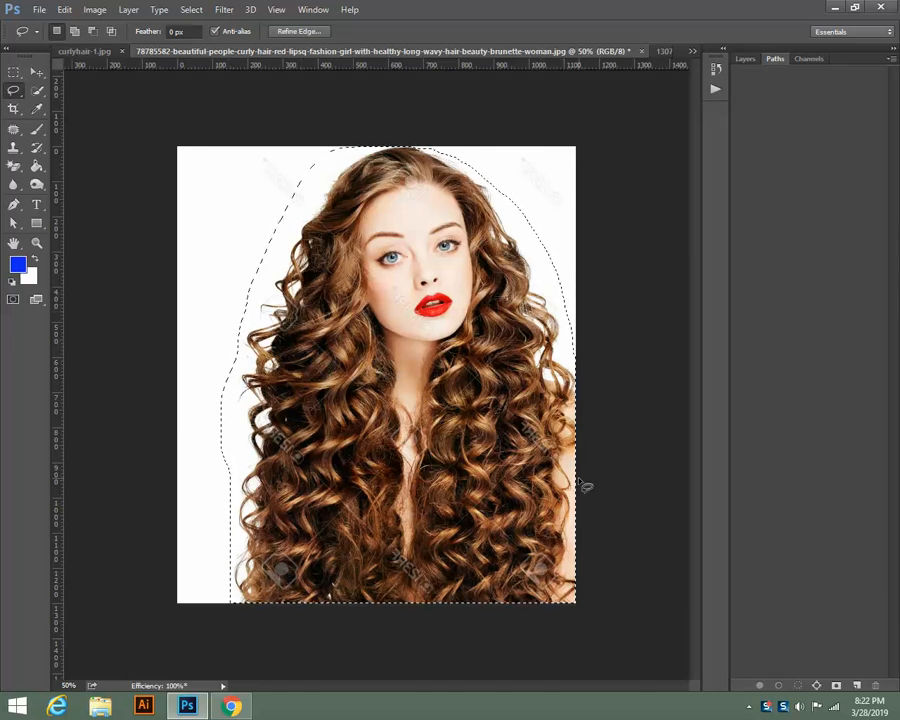
Compare the path-based selection in curlyhair-1.jpg with the loose Lasso selection around the red-lipped woman, checking how closely each follows its edges.
left_click(82, 50)
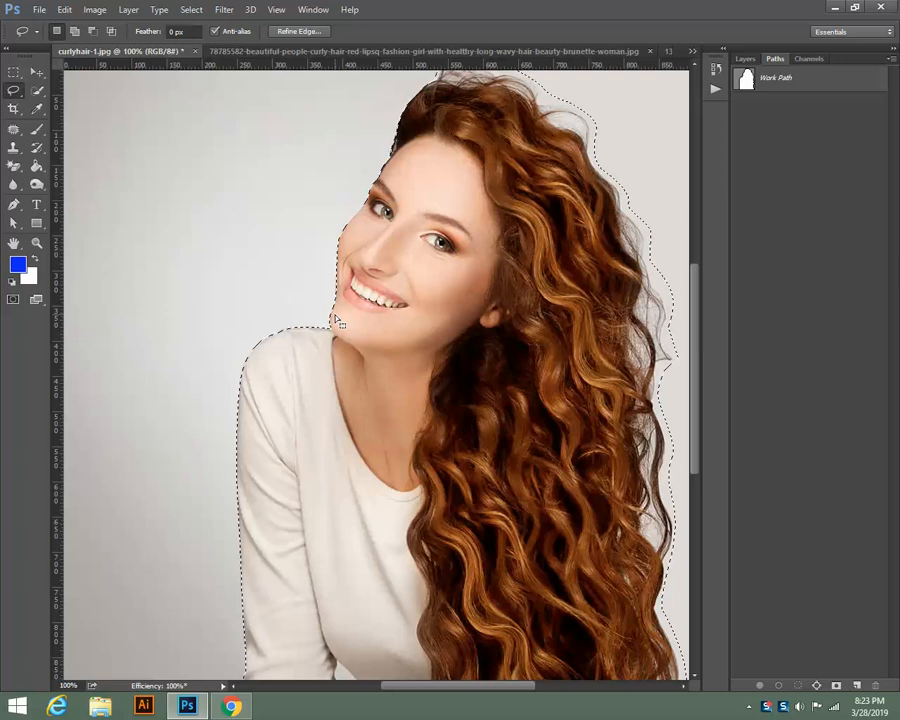
scroll(336, 320, "up", 2)
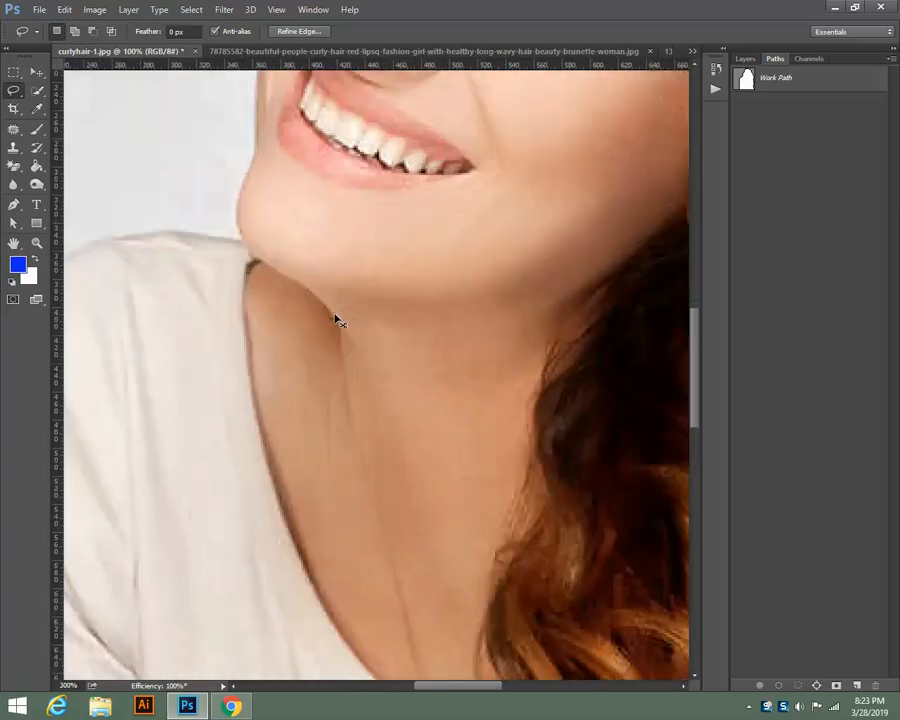
left_click_drag(242, 294, 504, 261)
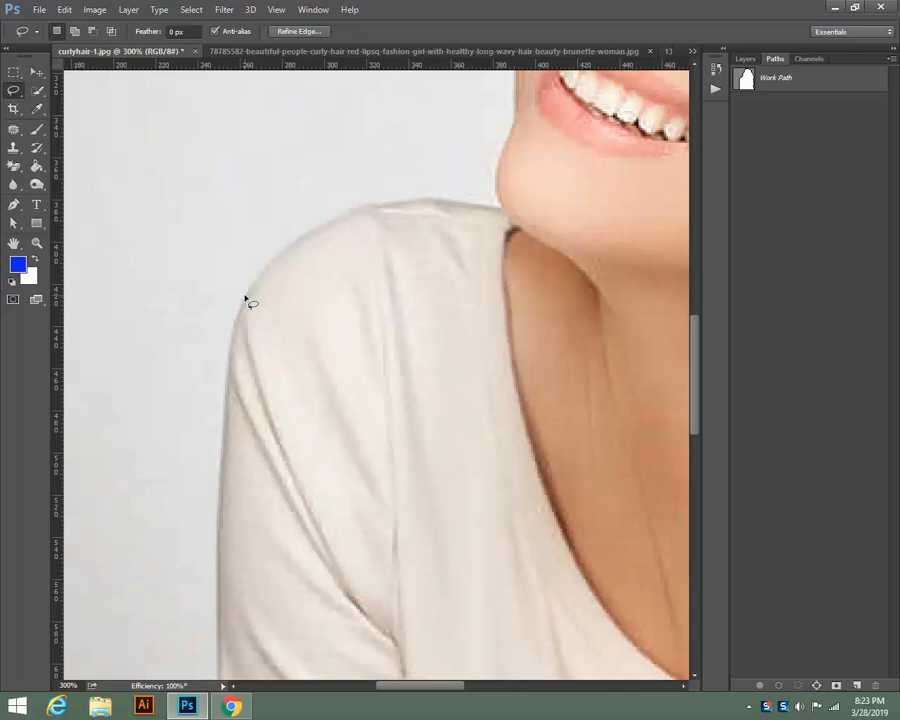
scroll(245, 300, "down", 3)
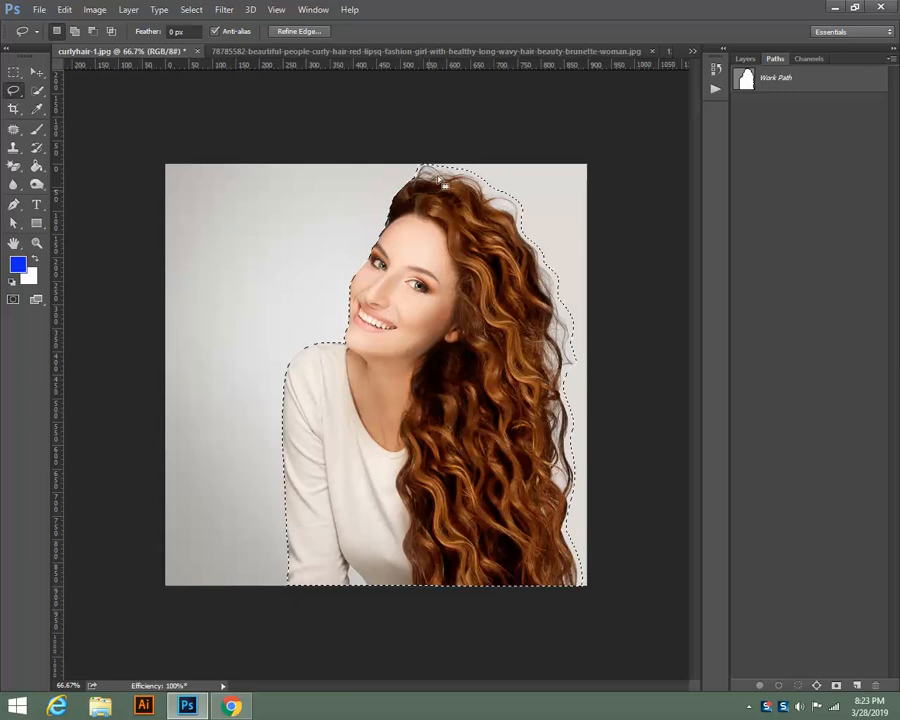
left_click(468, 51)
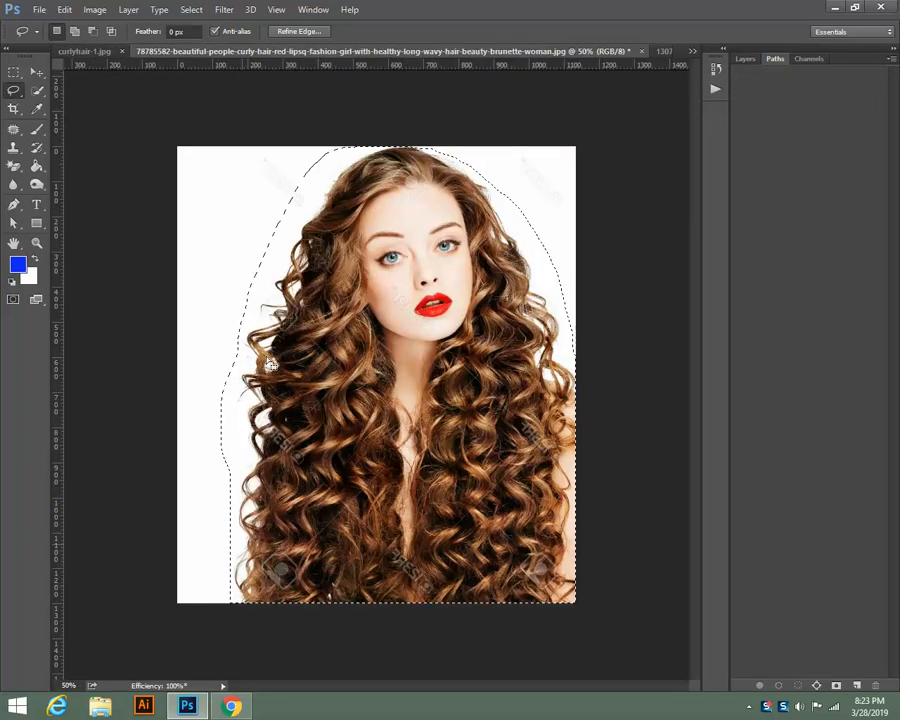
left_click(98, 52)
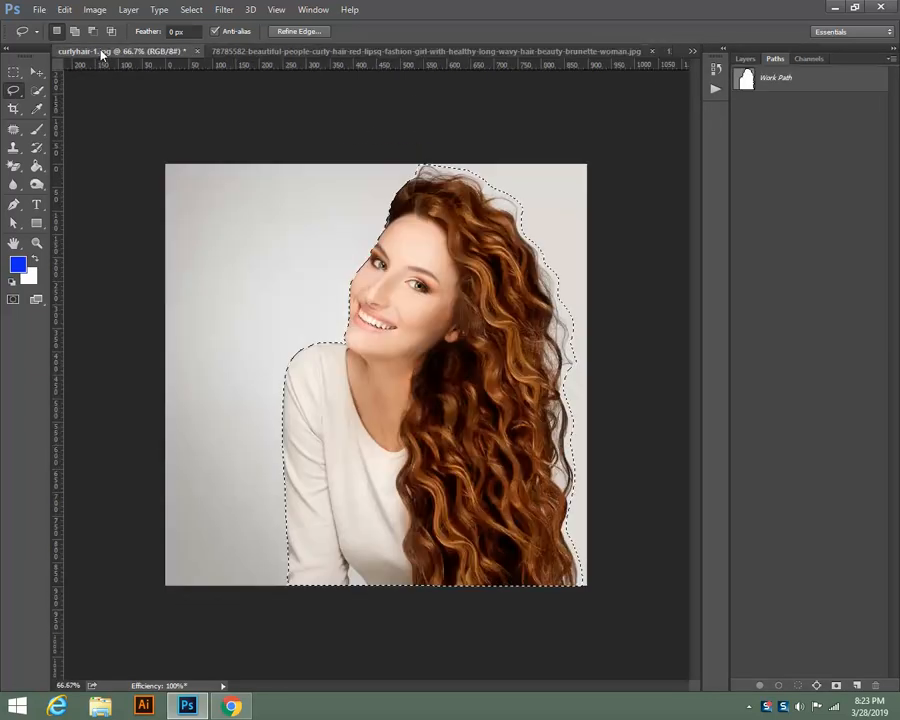
left_click(498, 52)
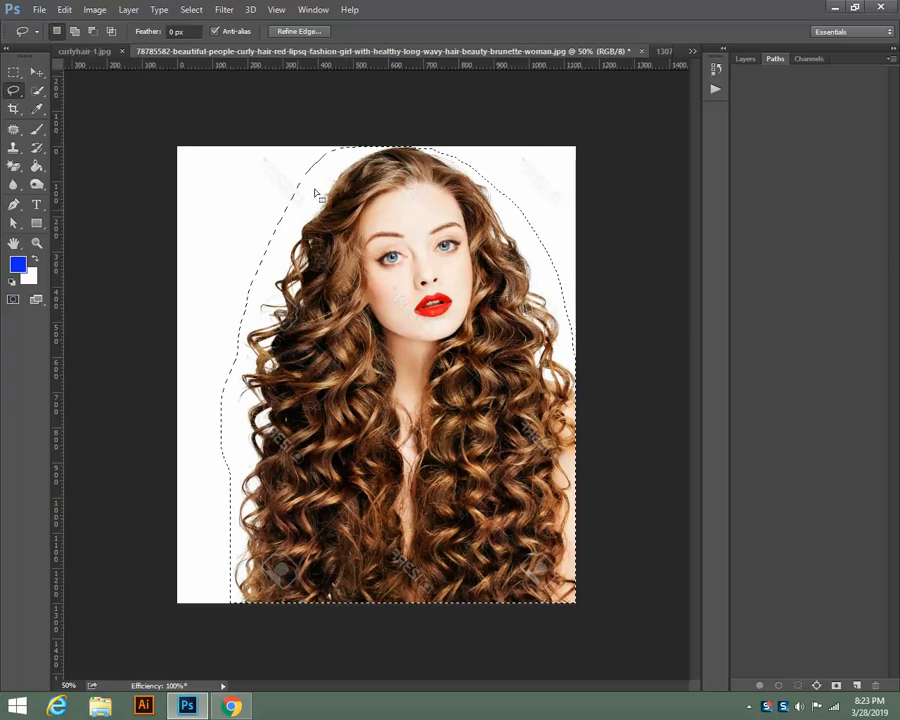
left_click(94, 52)
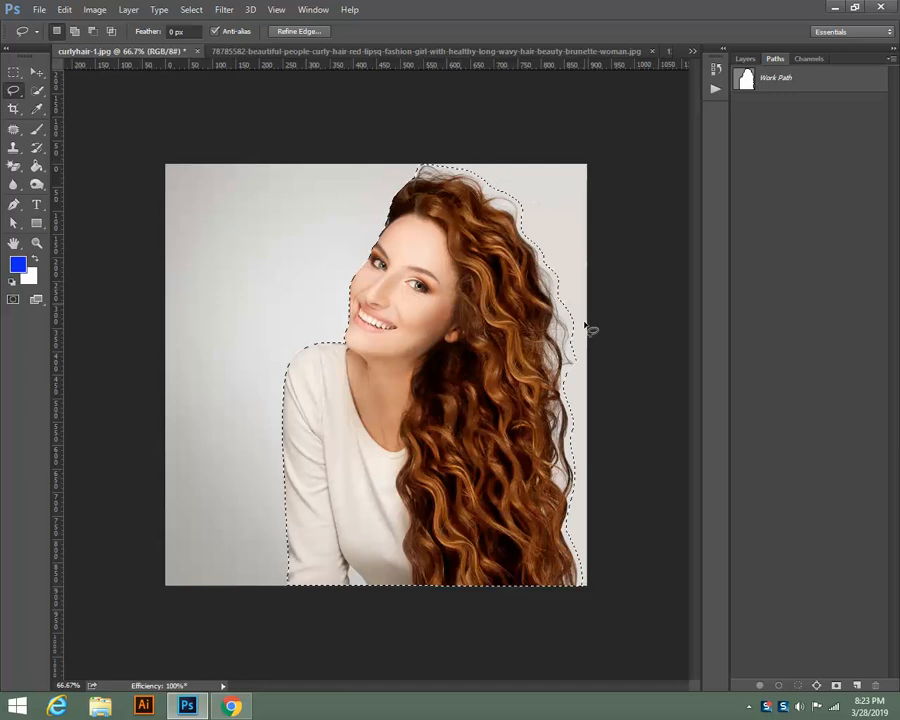
left_click(257, 52)
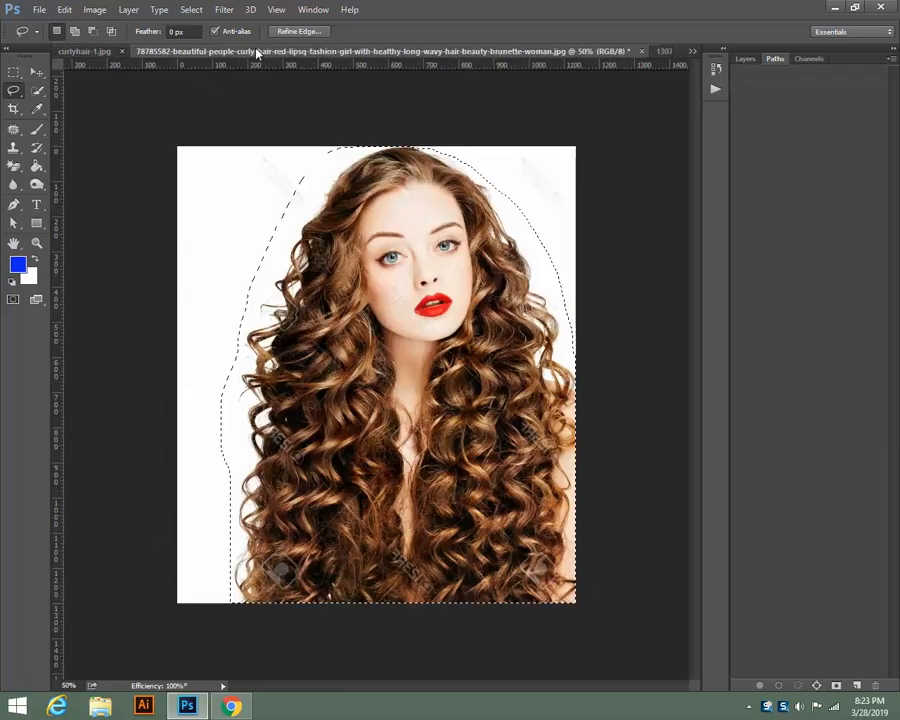
Open Refine Edge for the selection around the red-lipped woman and review the view modes, keeping Overlay.
left_click(13, 73)
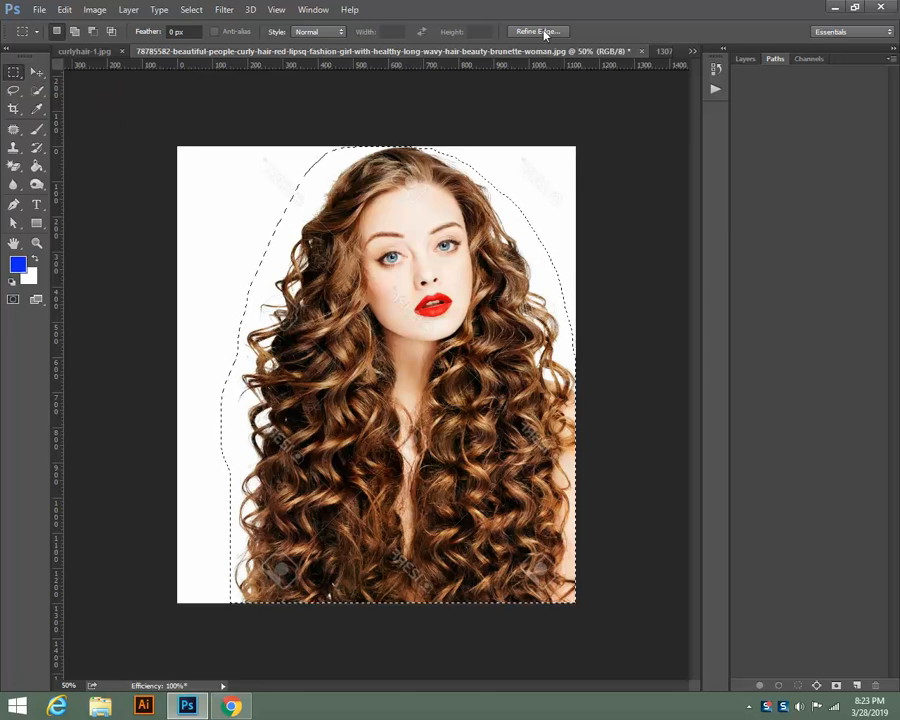
left_click(36, 72)
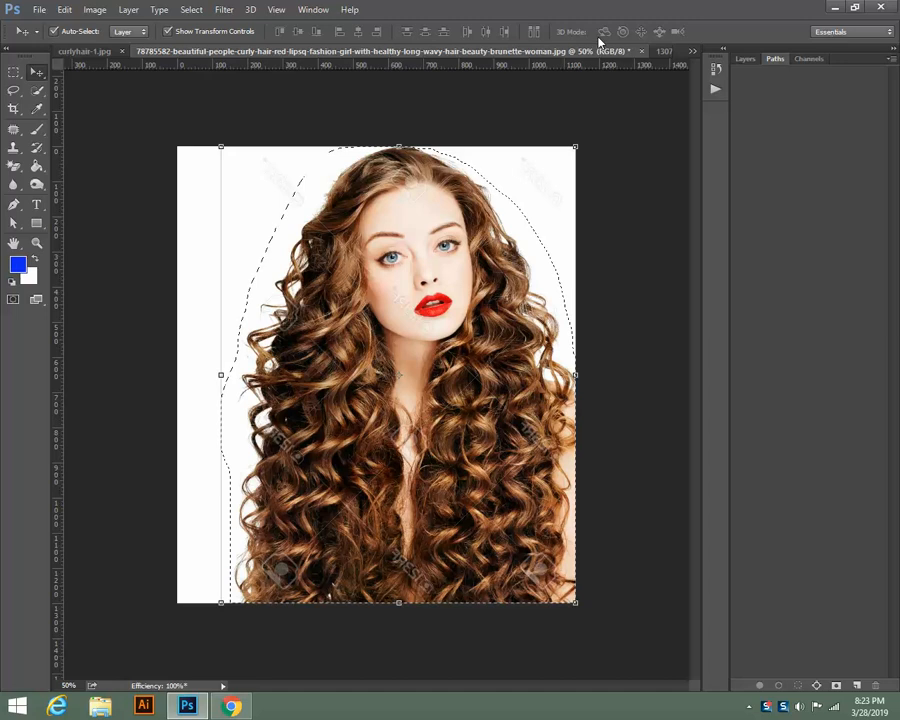
left_click(13, 72)
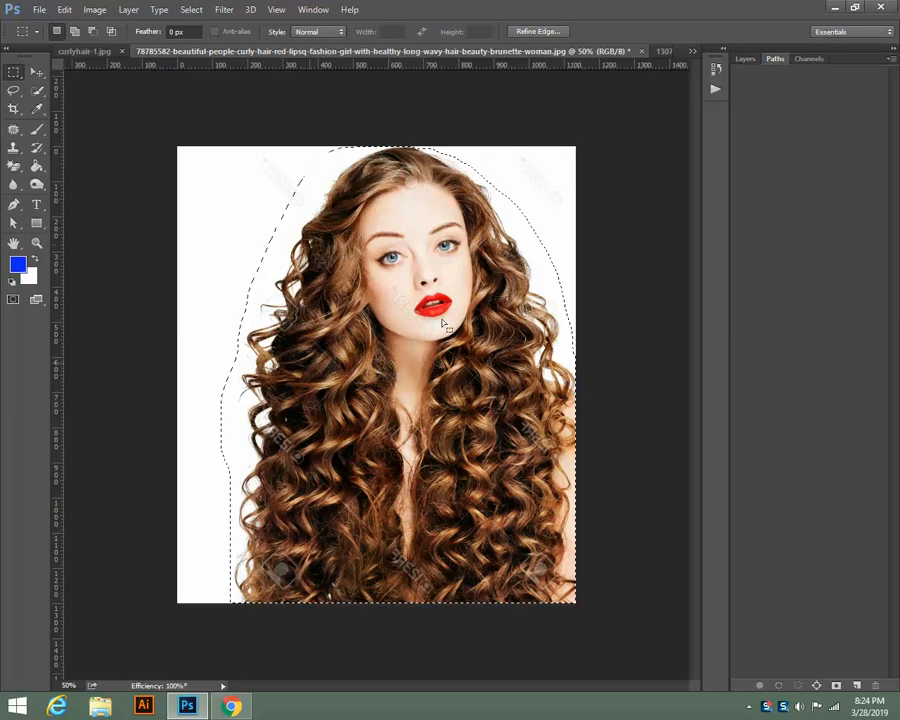
left_click(536, 31)
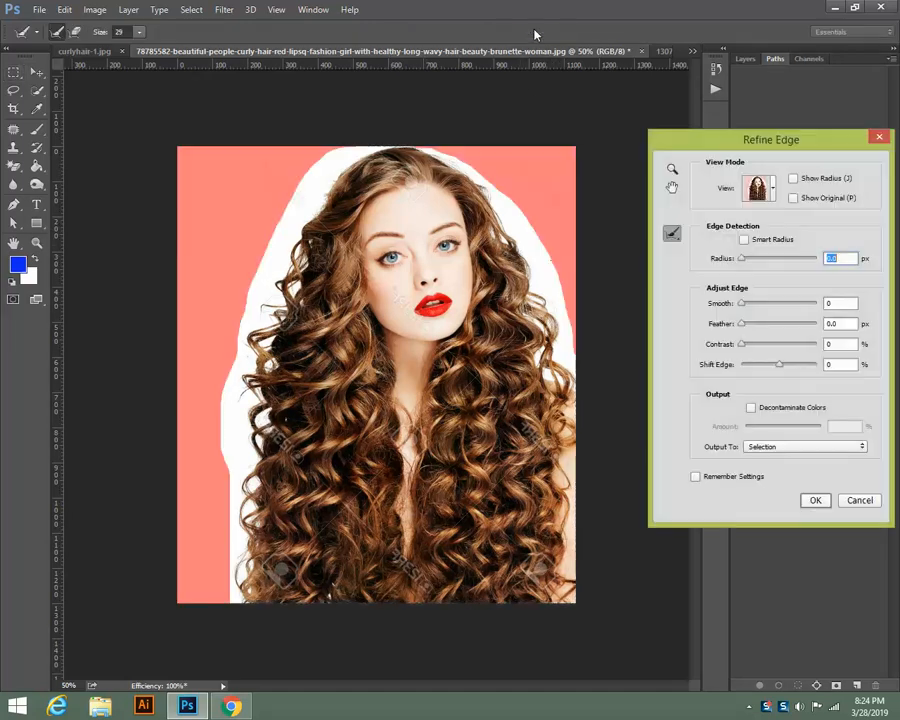
left_click_drag(680, 138, 635, 91)
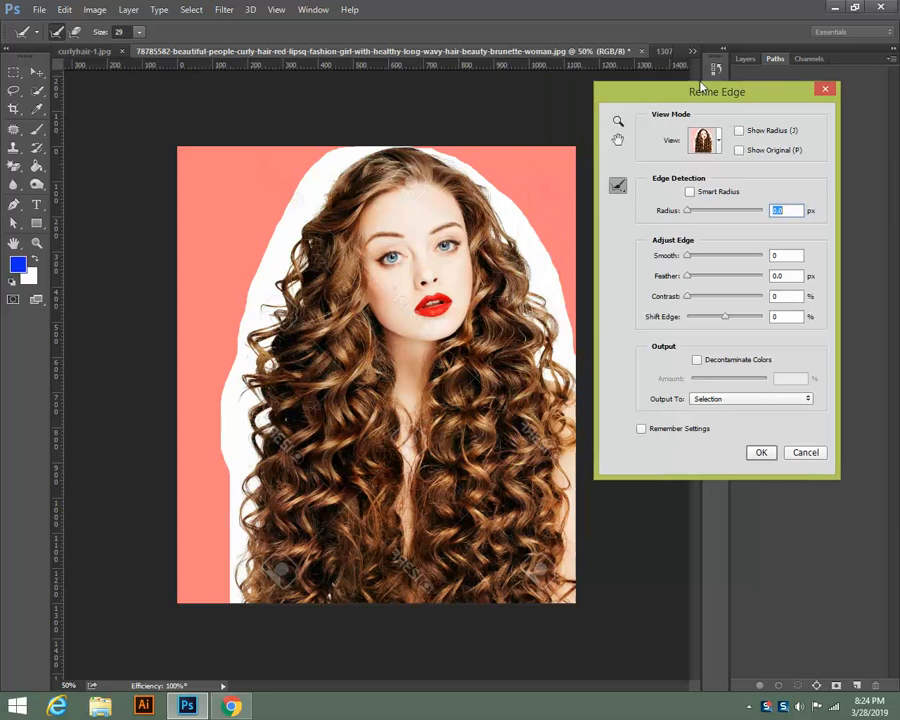
left_click_drag(703, 87, 719, 80)
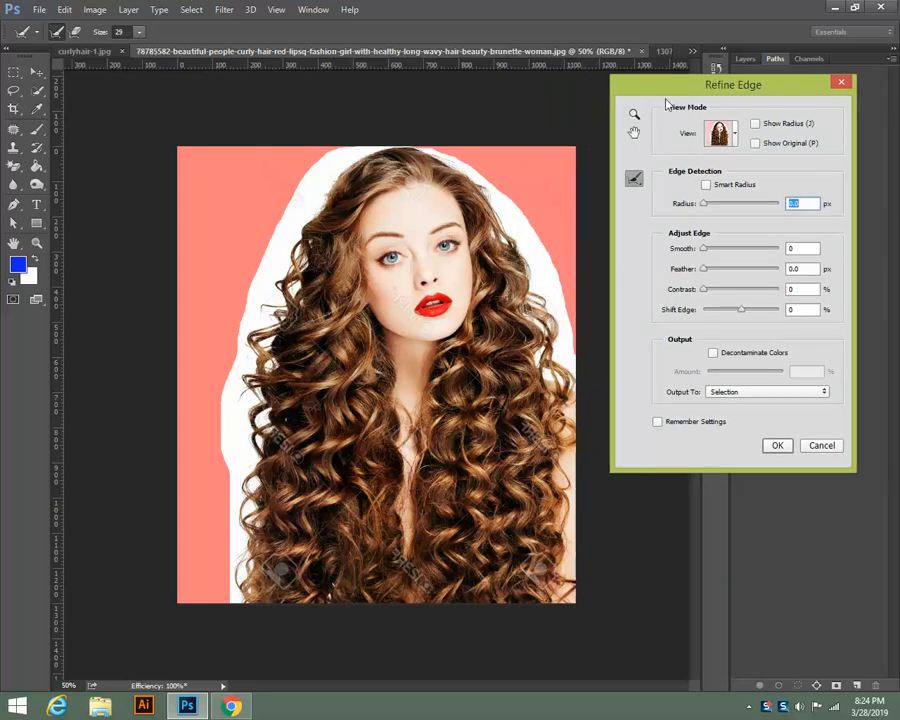
left_click(737, 137)
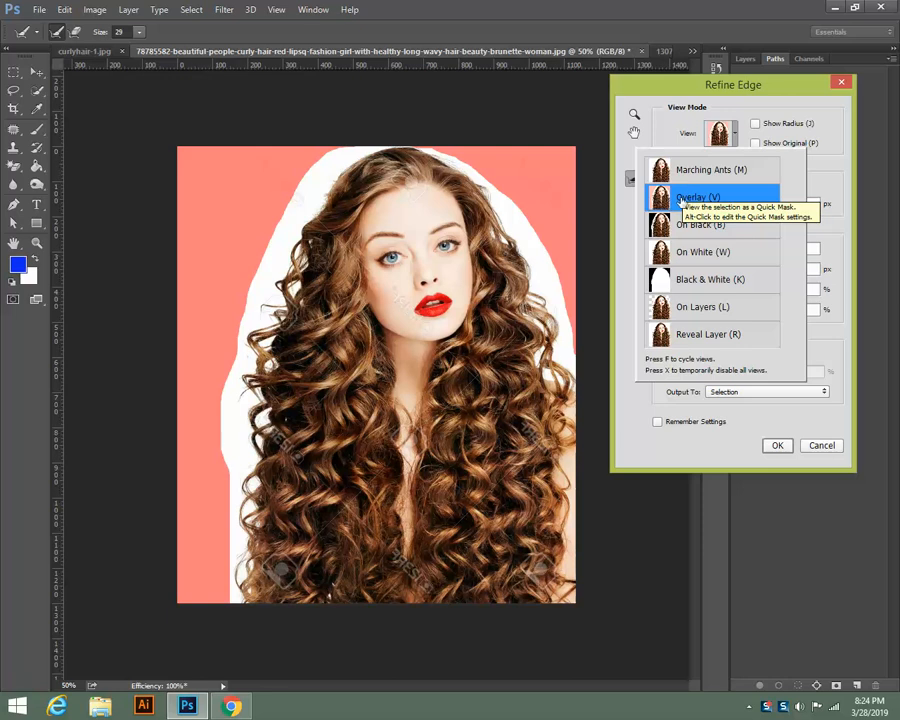
left_click(737, 143)
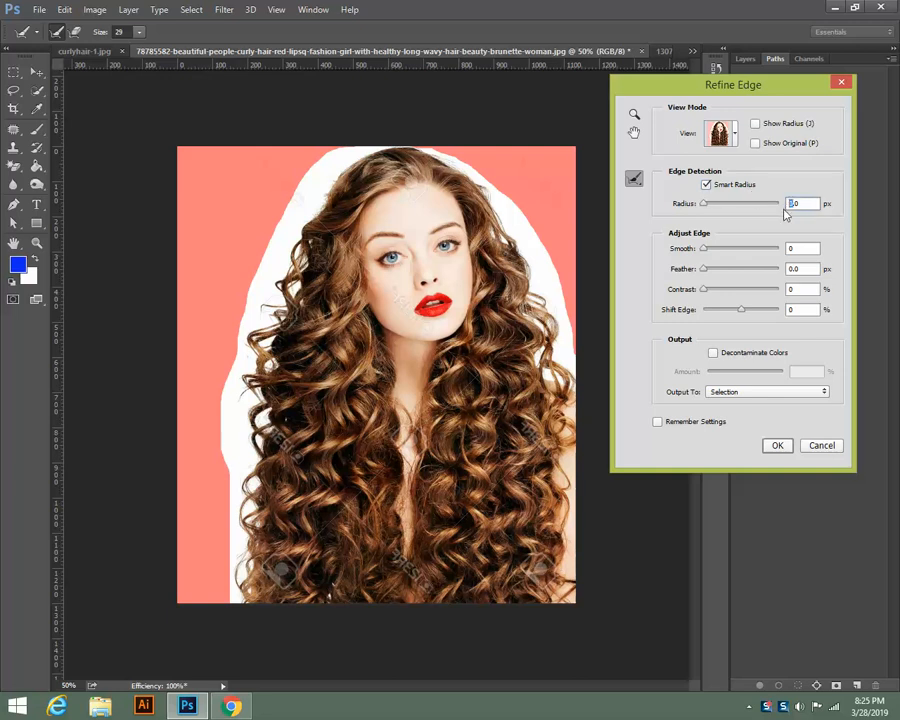
Test different edge-detection radii with and without Smart Radius, leaving Smart Radius off and Radius at 2 px.
type("20")
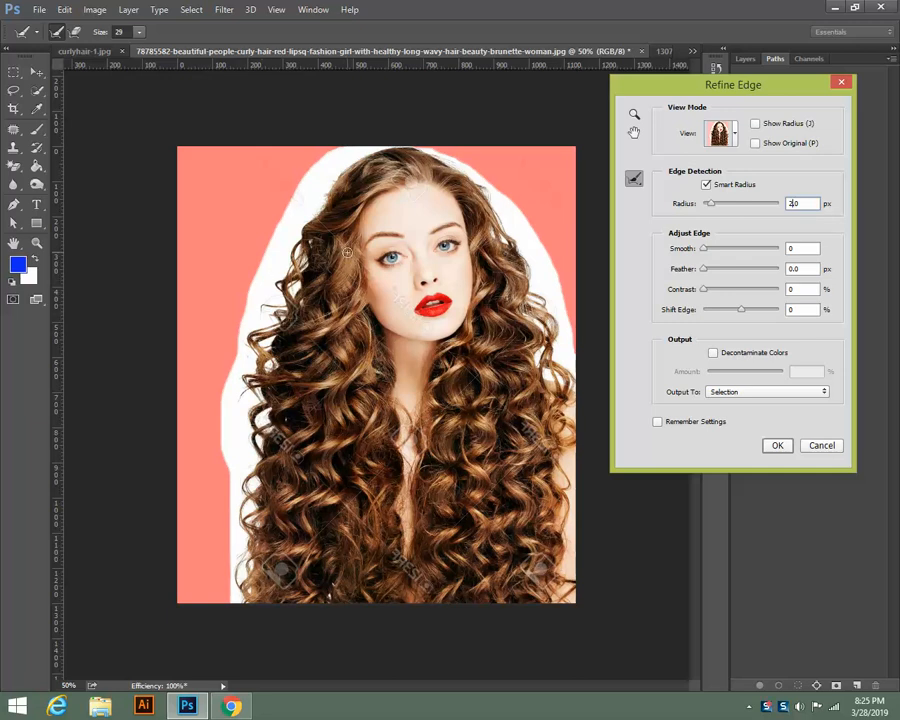
key("ctrl+plus")
key("ctrl+plus")
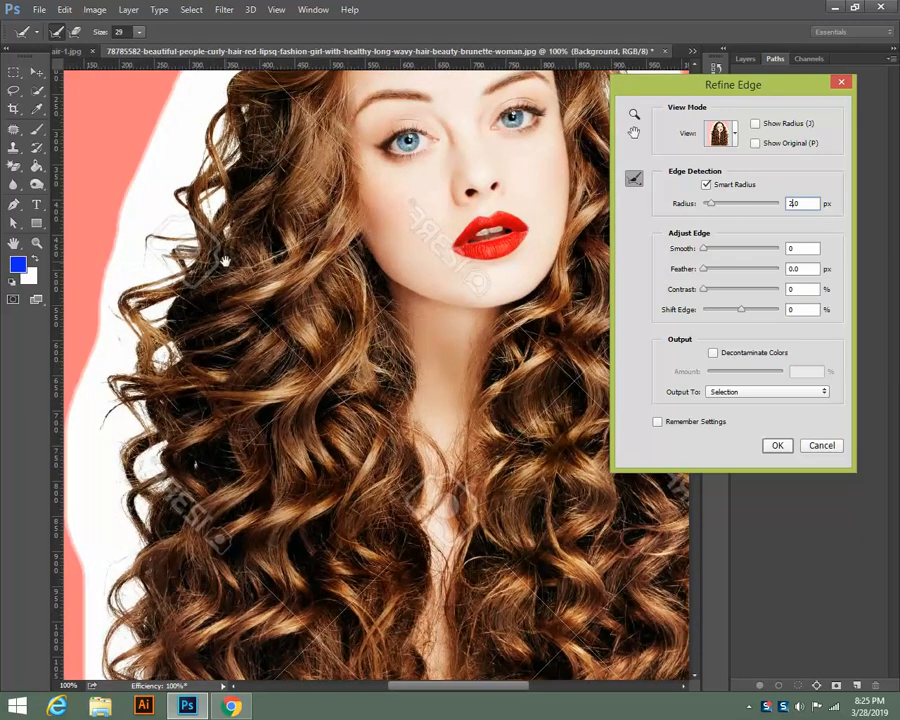
left_click_drag(284, 290, 313, 296)
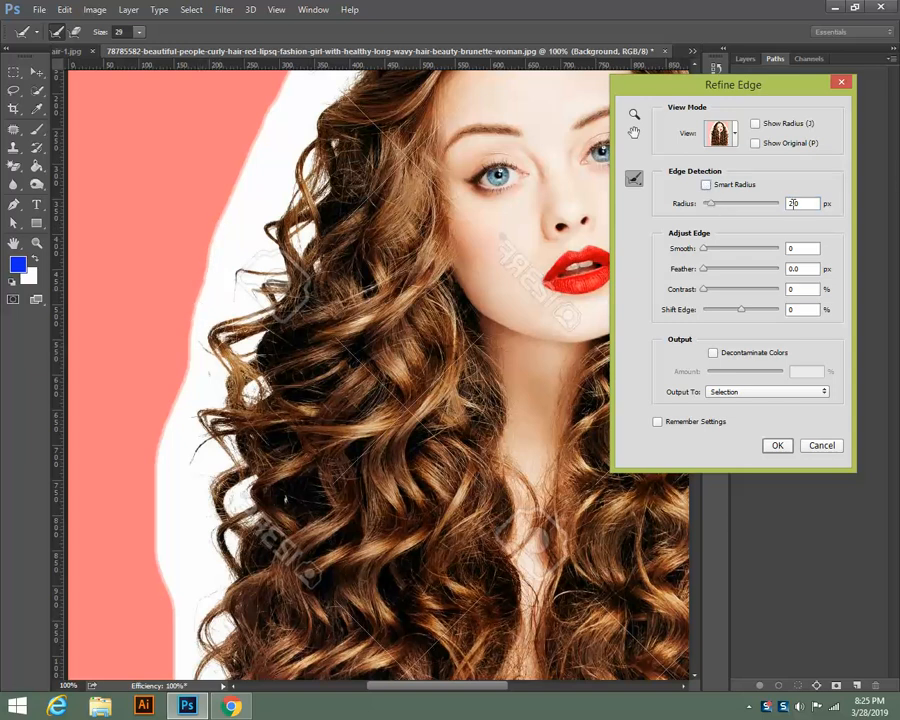
type("0")
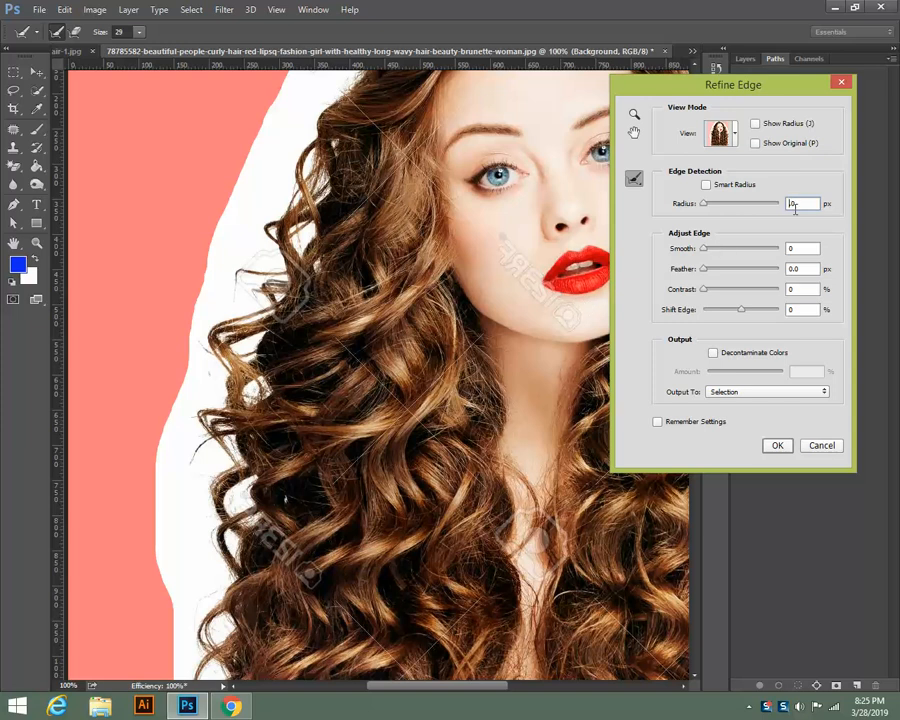
type("2")
type("200")
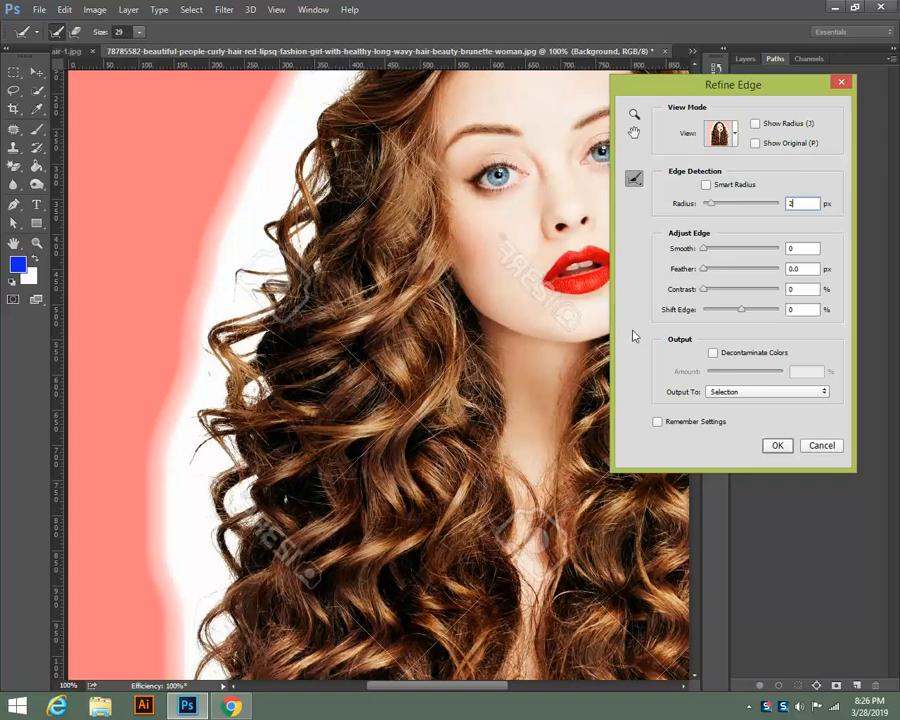
key("BackSpace")
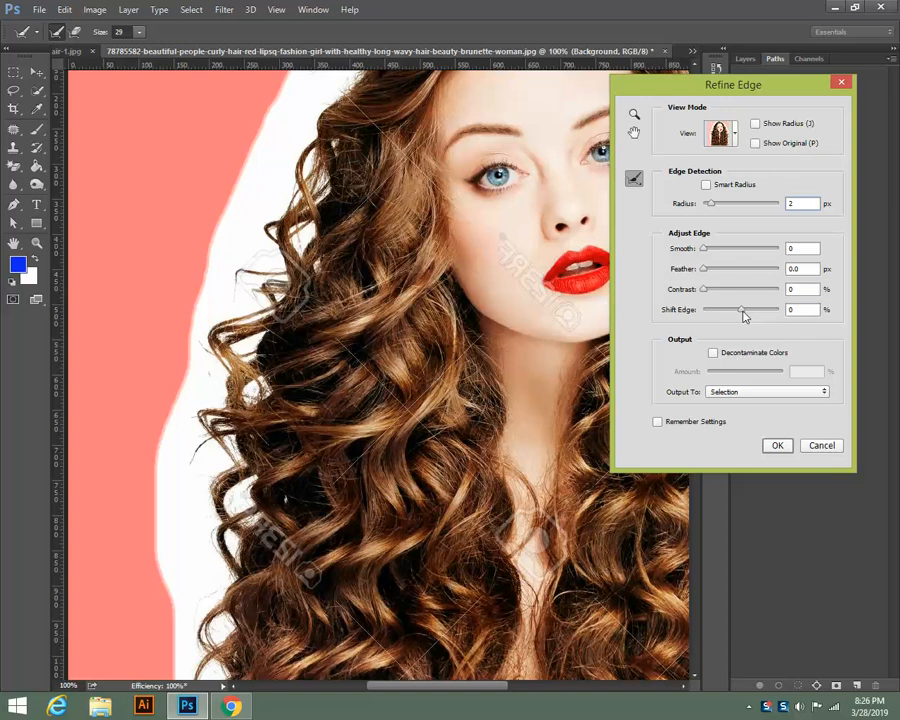
Try a Shift Edge of -42%, a Smooth of 9 and a slight Feather, and reset all three to 0.
left_click_drag(743, 315, 727, 316)
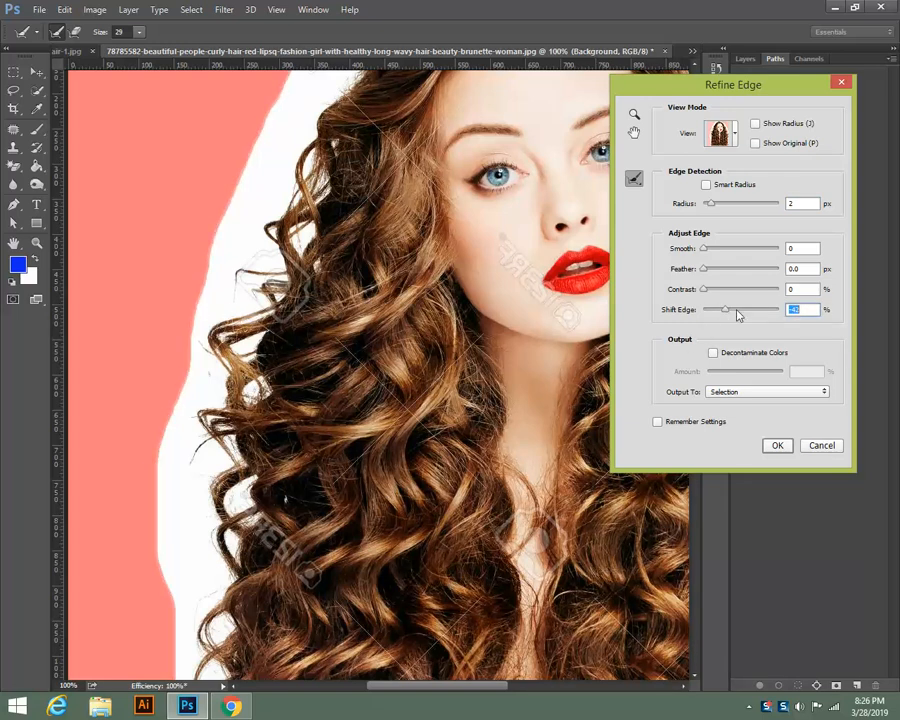
left_click_drag(738, 314, 763, 314)
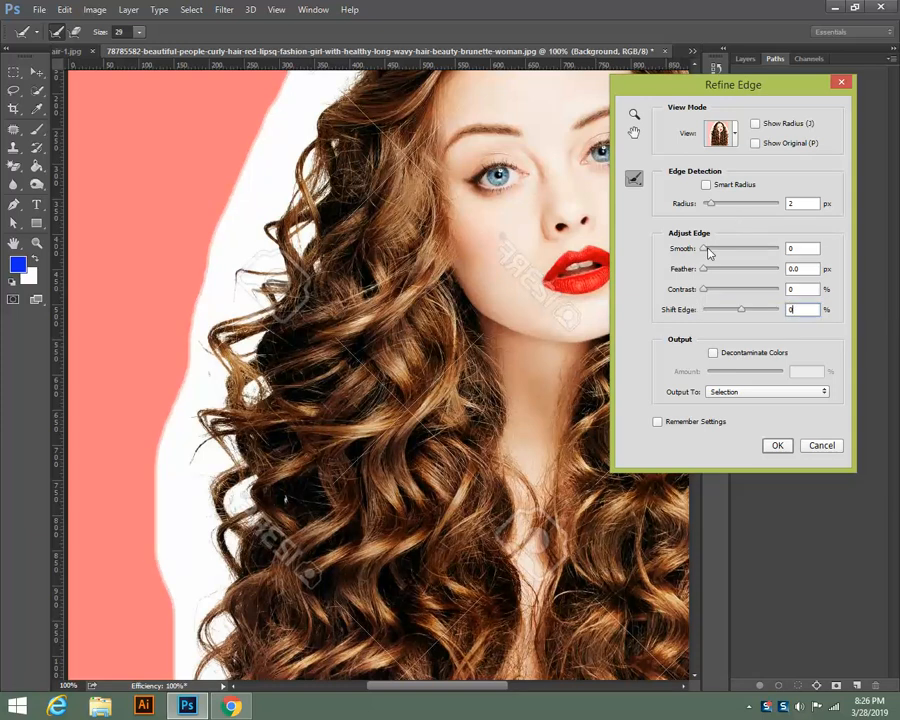
left_click(708, 249)
left_click(710, 272)
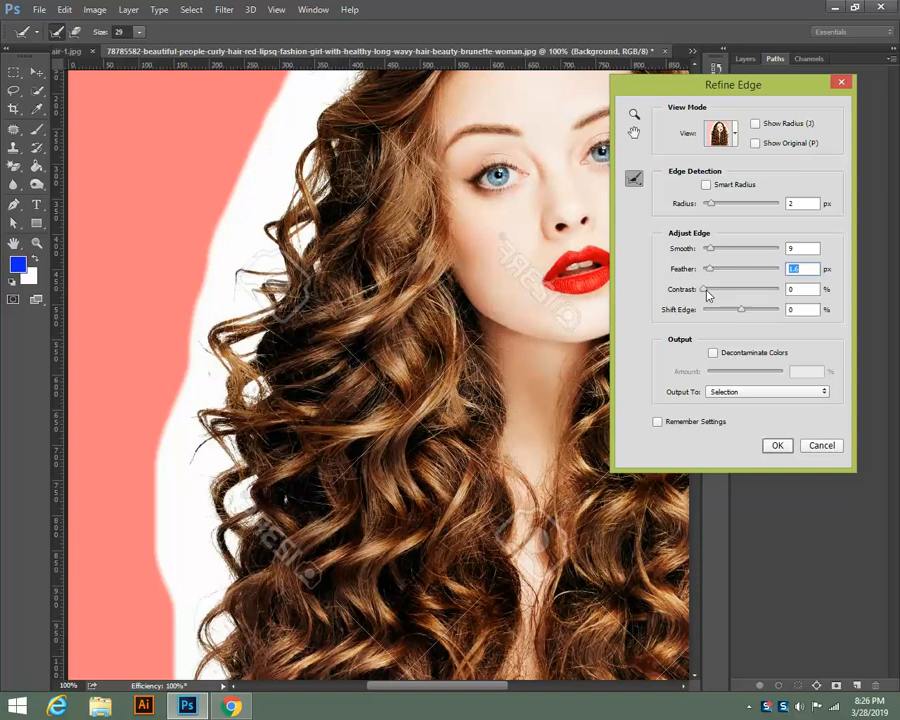
left_click_drag(709, 269, 671, 283)
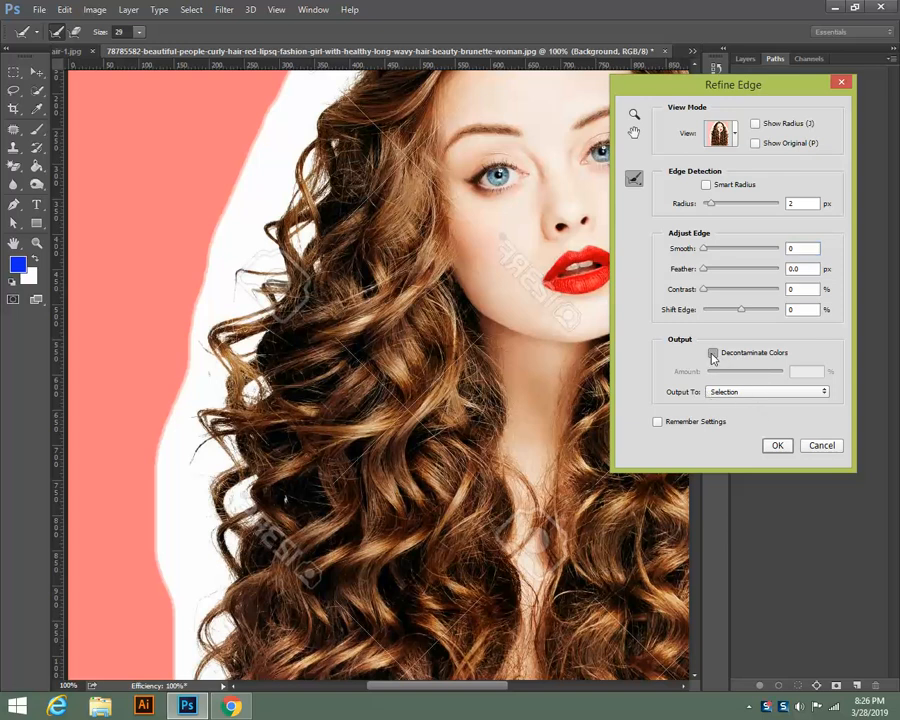
Try Decontaminate Colors, leave it off, and set the refined selection's output to New Layer.
left_click(713, 353)
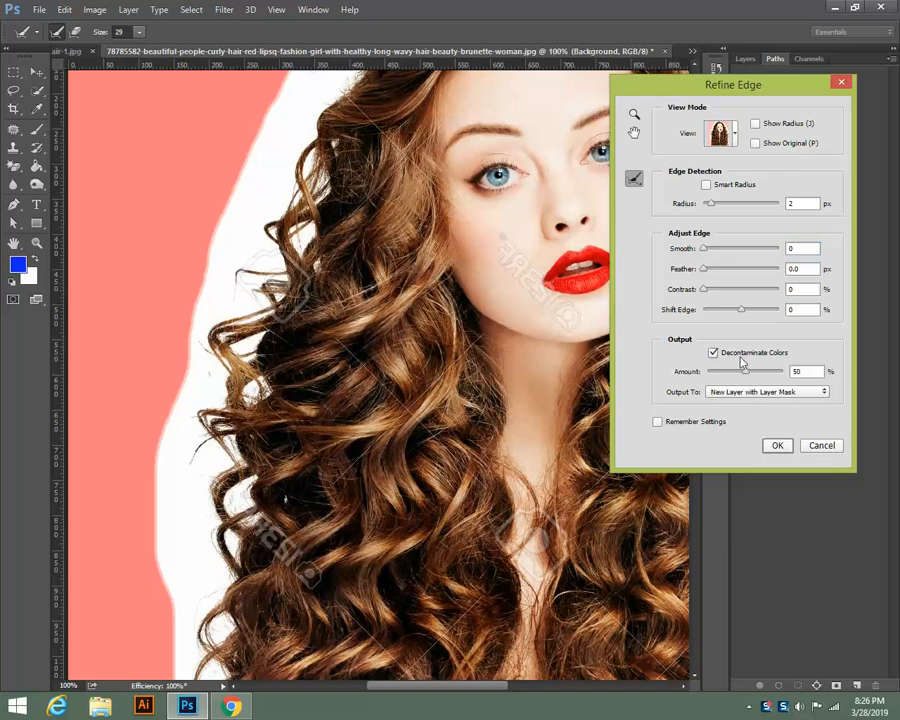
mouse_move(745, 372)
left_mouse_down()
mouse_move(714, 378)
mouse_move(750, 378)
left_mouse_up()
left_click(713, 353)
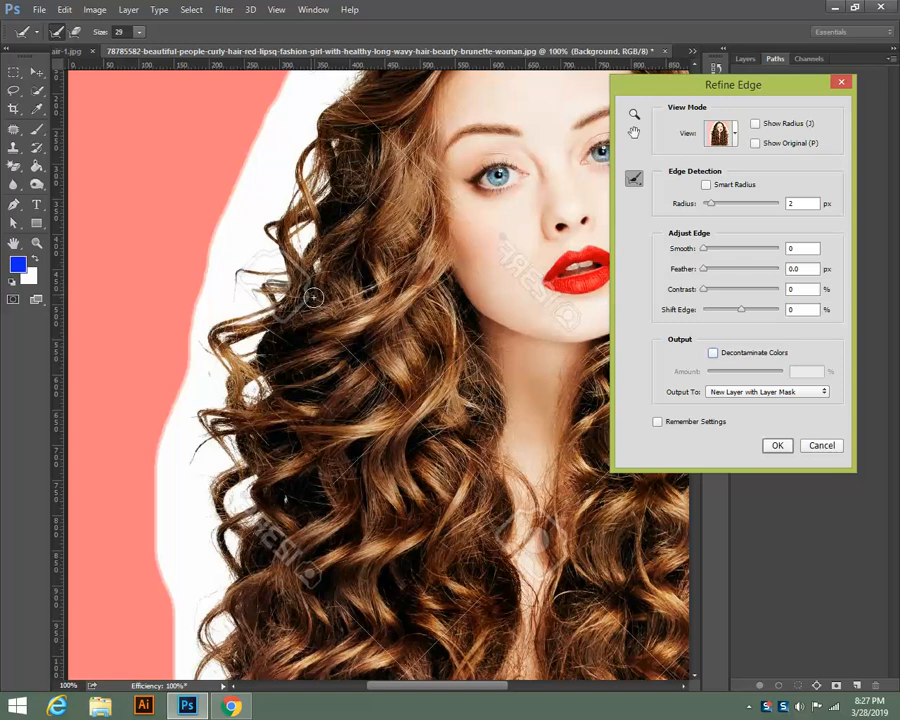
left_click(733, 396)
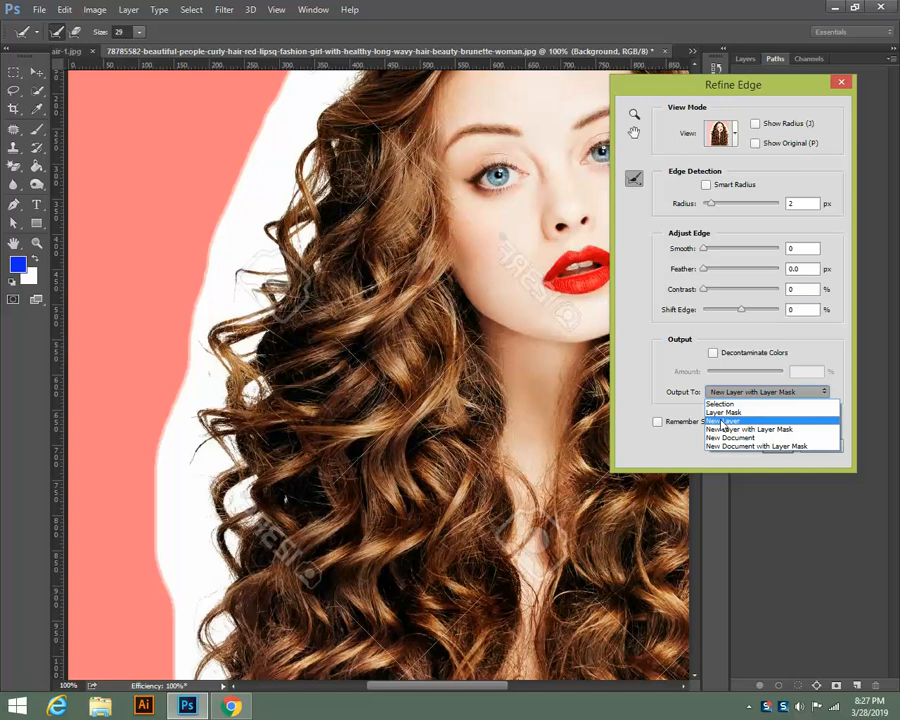
left_click(724, 422)
left_click(722, 396)
left_click(721, 424)
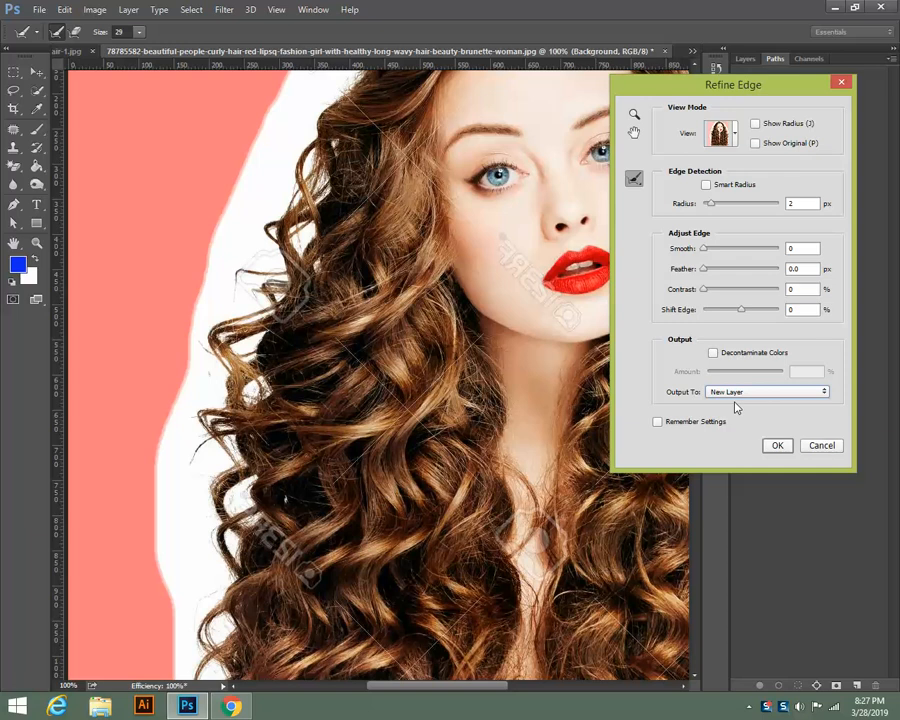
Paint with the Refine Radius brush at size 45 along the left side of the curly hair to separate its strands from the white background.
left_click_drag(725, 105, 833, 233)
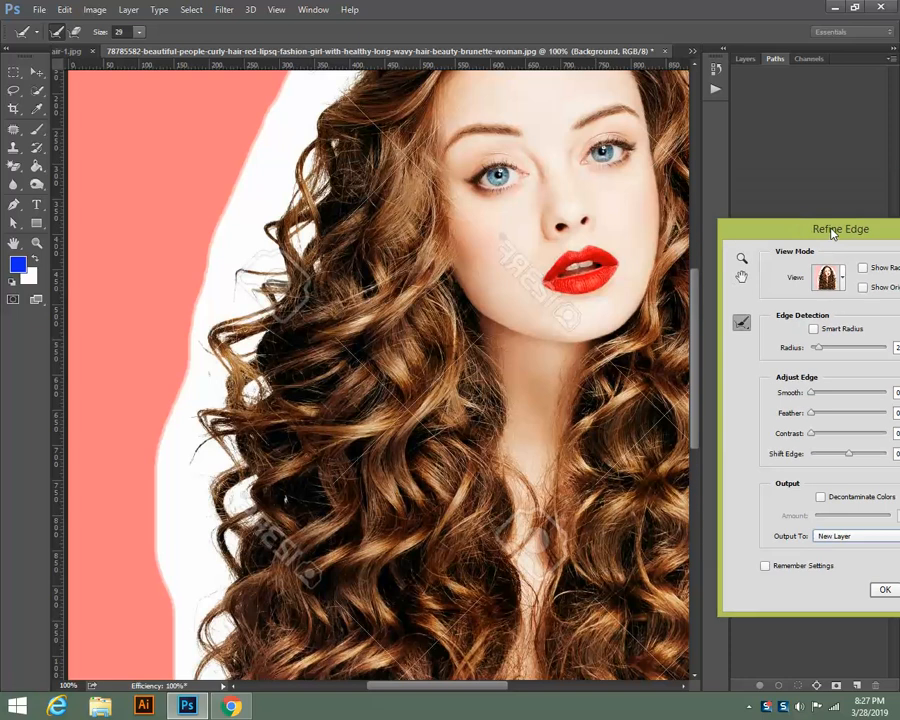
key("ctrl+minus")
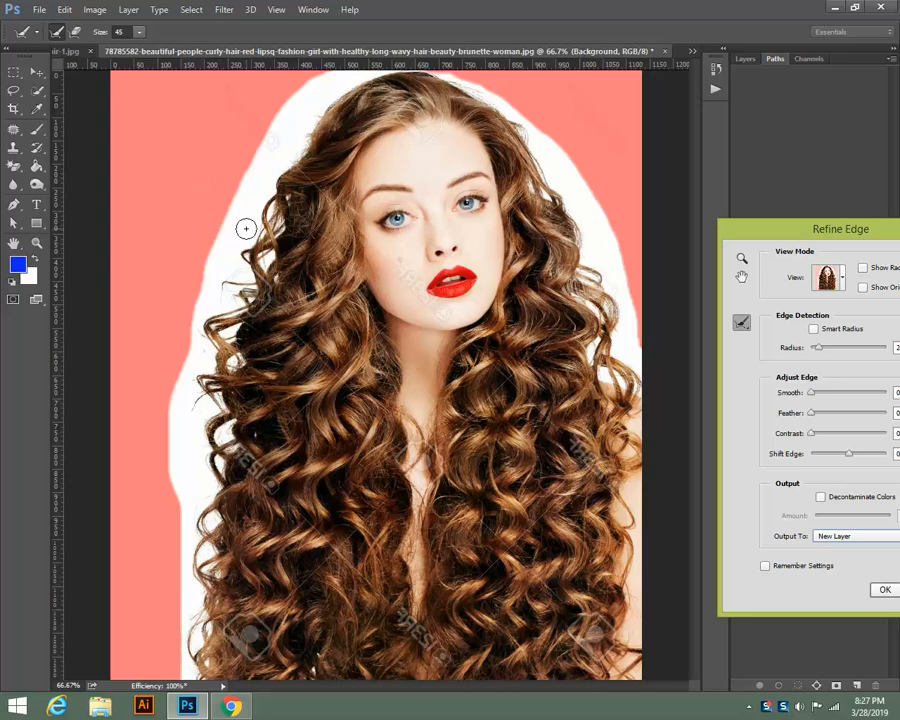
mouse_move(241, 191)
left_mouse_down()
mouse_move(195, 291)
mouse_move(179, 366)
mouse_move(172, 462)
mouse_move(181, 673)
mouse_move(208, 328)
mouse_move(219, 304)
mouse_move(181, 422)
mouse_move(172, 565)
left_mouse_up()
mouse_move(171, 558)
left_mouse_down()
mouse_move(219, 252)
mouse_move(231, 222)
left_mouse_up()
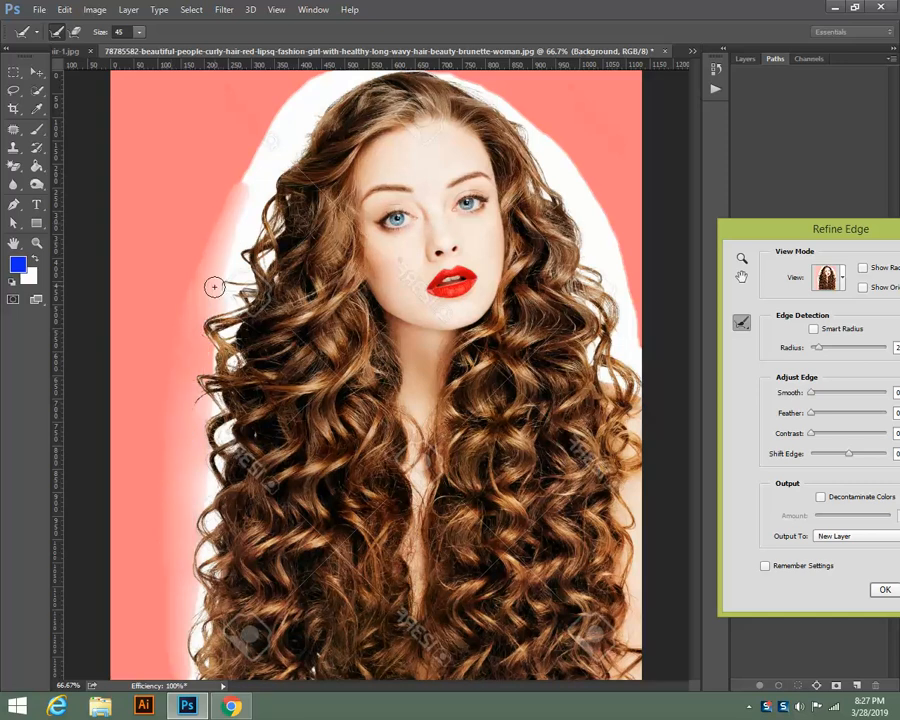
mouse_move(214, 286)
left_mouse_down()
mouse_move(284, 139)
mouse_move(256, 160)
mouse_move(173, 346)
mouse_move(176, 338)
mouse_move(159, 506)
mouse_move(173, 672)
mouse_move(200, 550)
left_mouse_up()
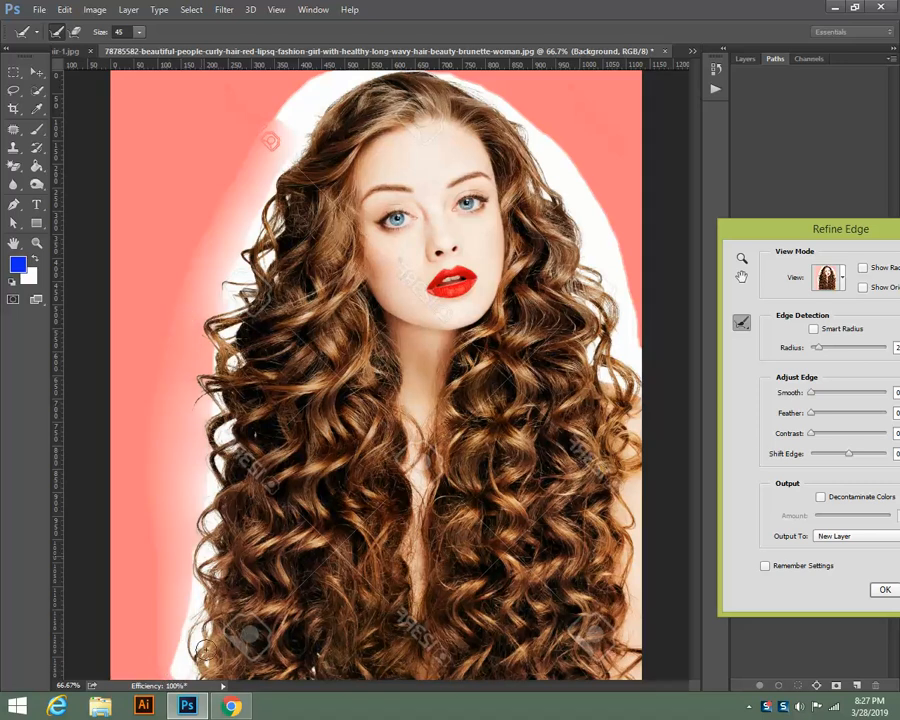
left_click_drag(196, 664, 197, 572)
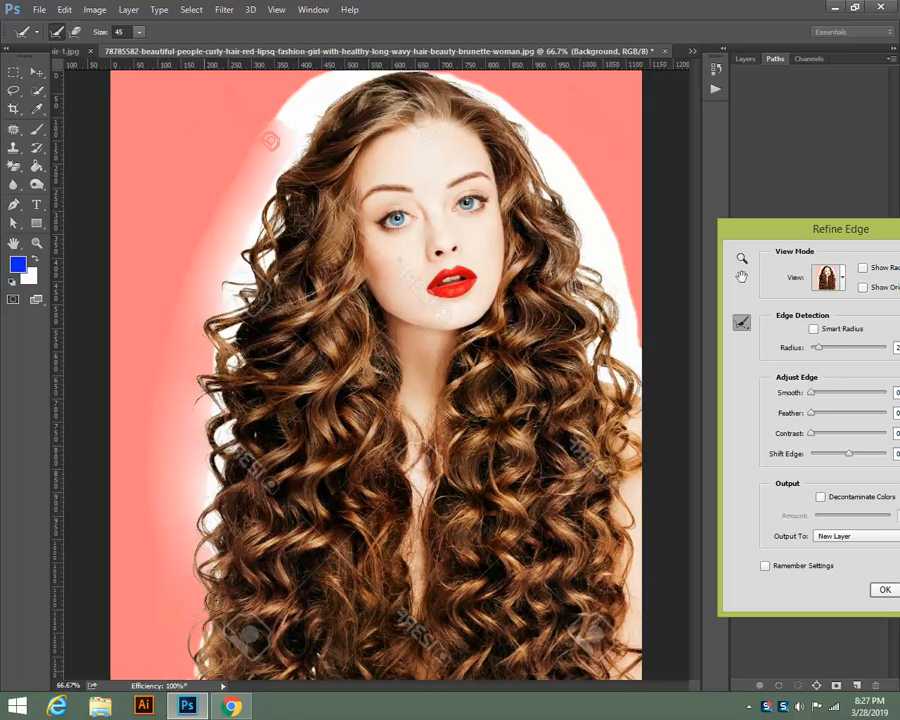
left_click_drag(208, 586, 196, 478)
left_click_drag(208, 540, 219, 430)
left_click_drag(213, 506, 209, 397)
left_click_drag(223, 455, 228, 402)
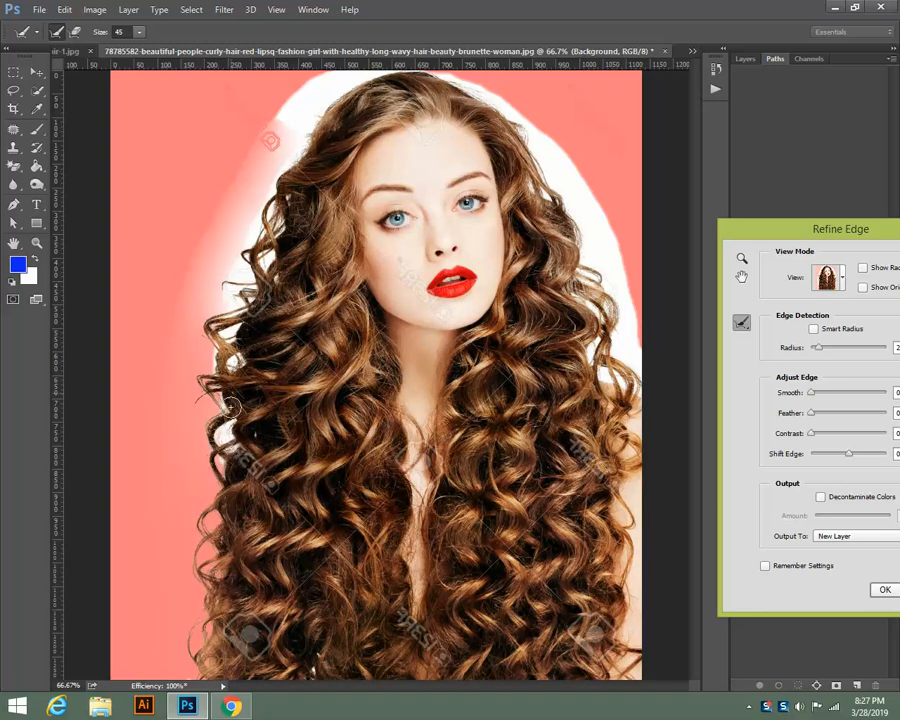
left_click_drag(229, 449, 230, 396)
mouse_move(195, 466)
left_mouse_down()
mouse_move(187, 372)
mouse_move(232, 312)
left_mouse_up()
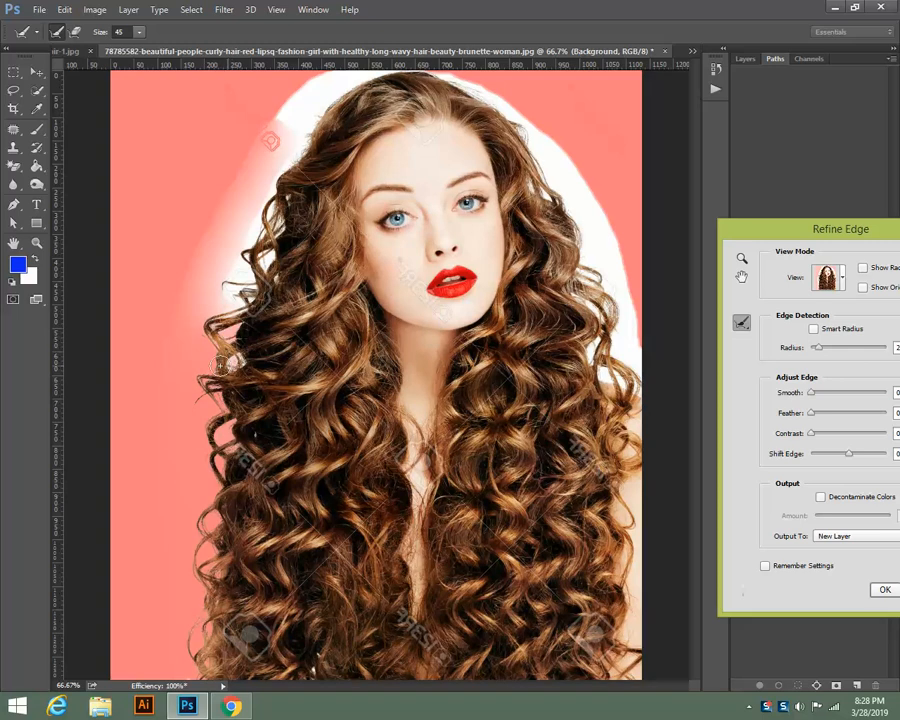
left_click_drag(217, 366, 240, 222)
left_click_drag(179, 327, 263, 125)
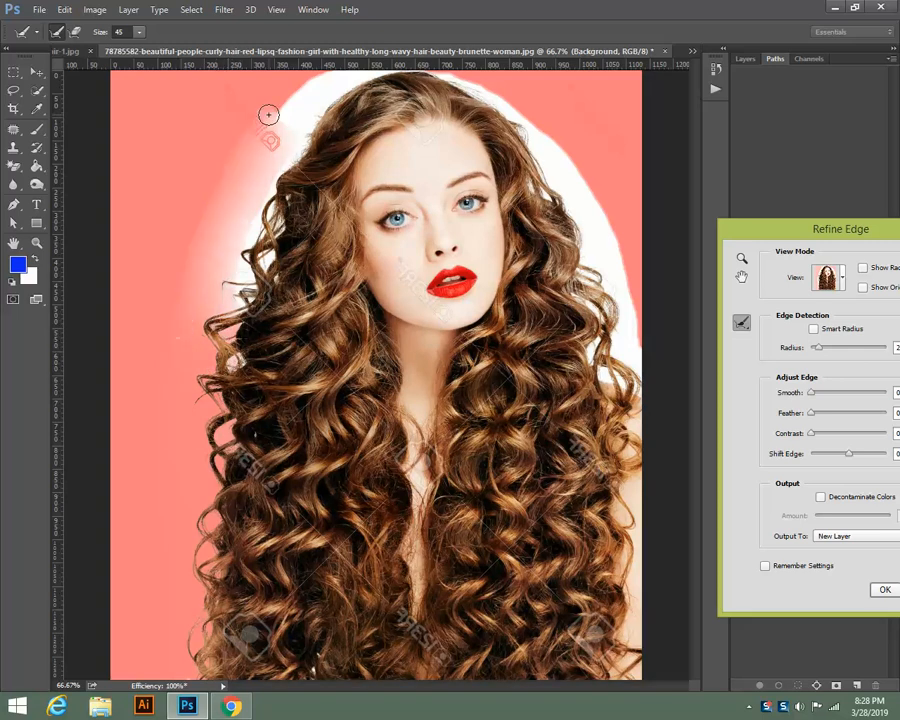
Refine the hair edge with the Refine Radius brush along the left side of the image, from the crown down to the curls.
mouse_move(328, 77)
left_mouse_down()
mouse_move(284, 106)
mouse_move(251, 167)
left_mouse_up()
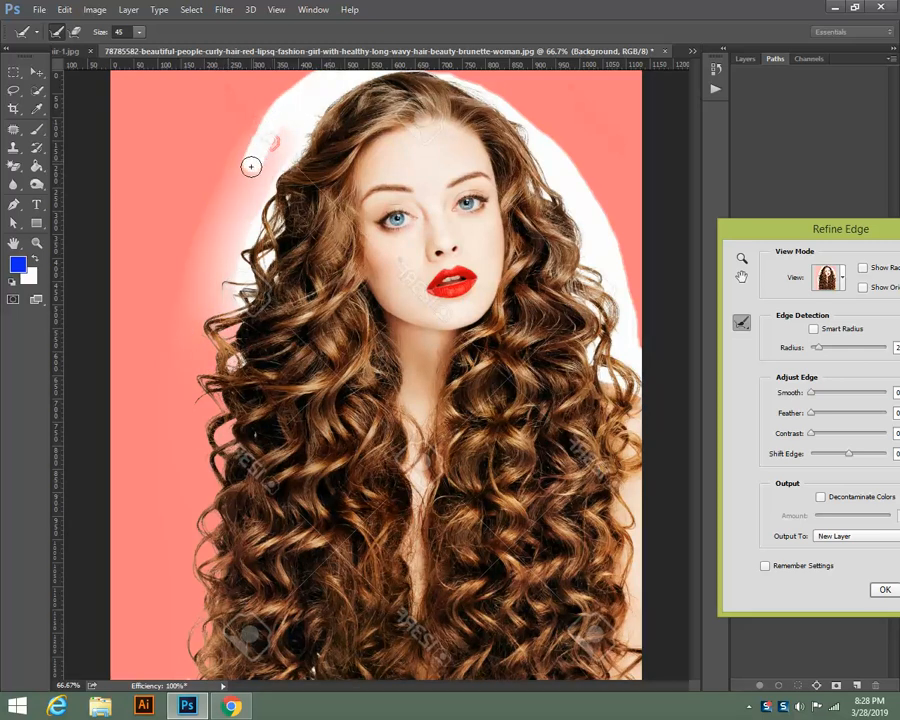
mouse_move(330, 88)
left_mouse_down()
mouse_move(278, 173)
mouse_move(315, 96)
mouse_move(247, 173)
left_mouse_up()
left_click_drag(304, 110, 244, 268)
left_click_drag(270, 209, 254, 279)
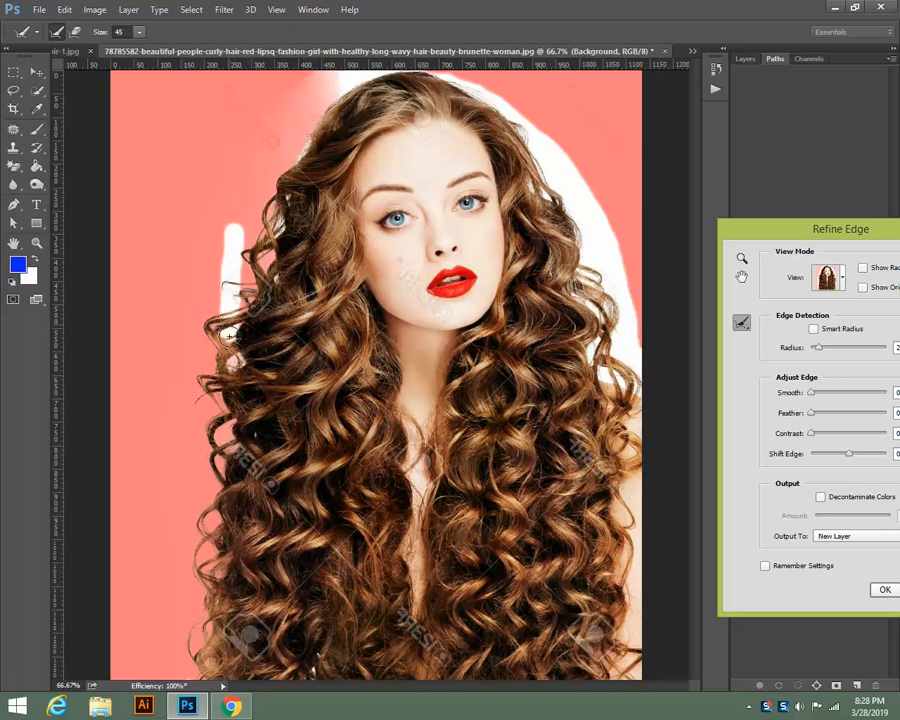
left_click_drag(229, 225, 185, 341)
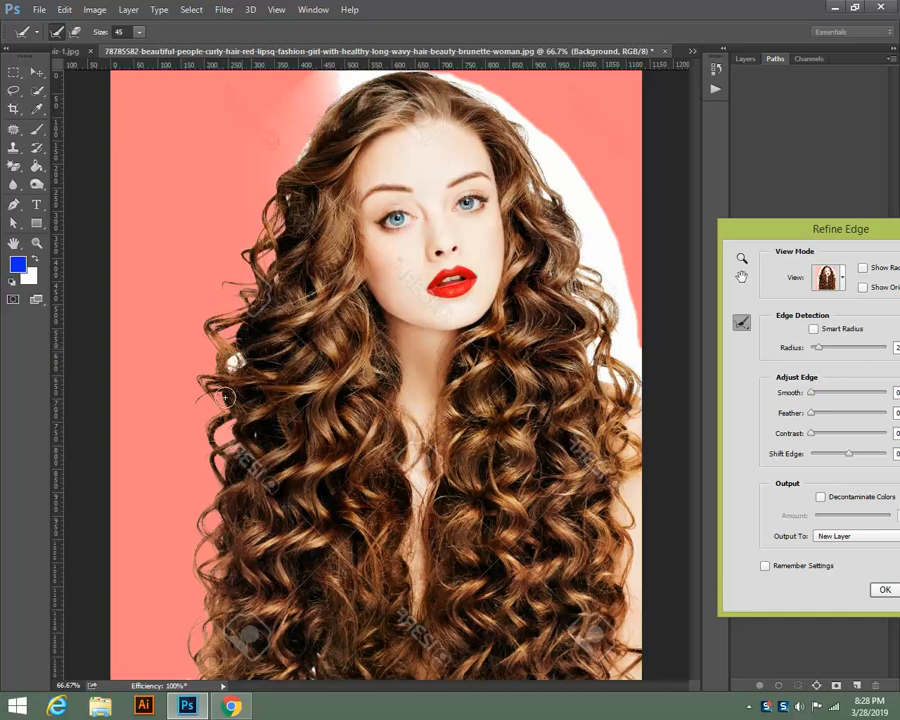
mouse_move(297, 161)
left_mouse_down()
mouse_move(346, 85)
mouse_move(372, 70)
left_mouse_up()
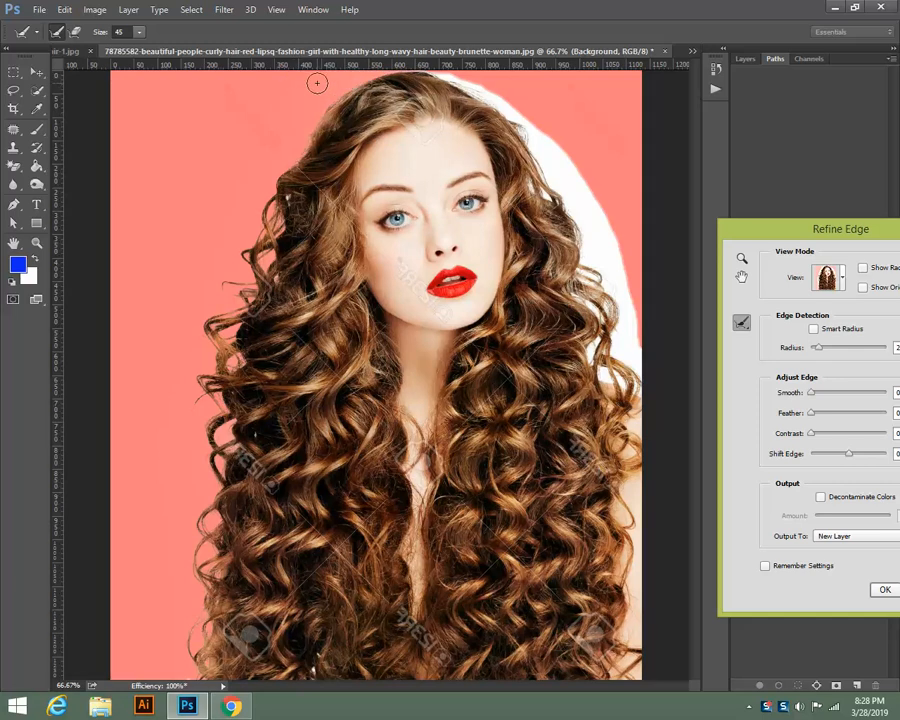
Brush the Refine Radius tool over the white fringe from the crown down the right side of the hair to the shoulder.
mouse_move(411, 72)
left_mouse_down()
mouse_move(483, 92)
mouse_move(532, 128)
left_mouse_up()
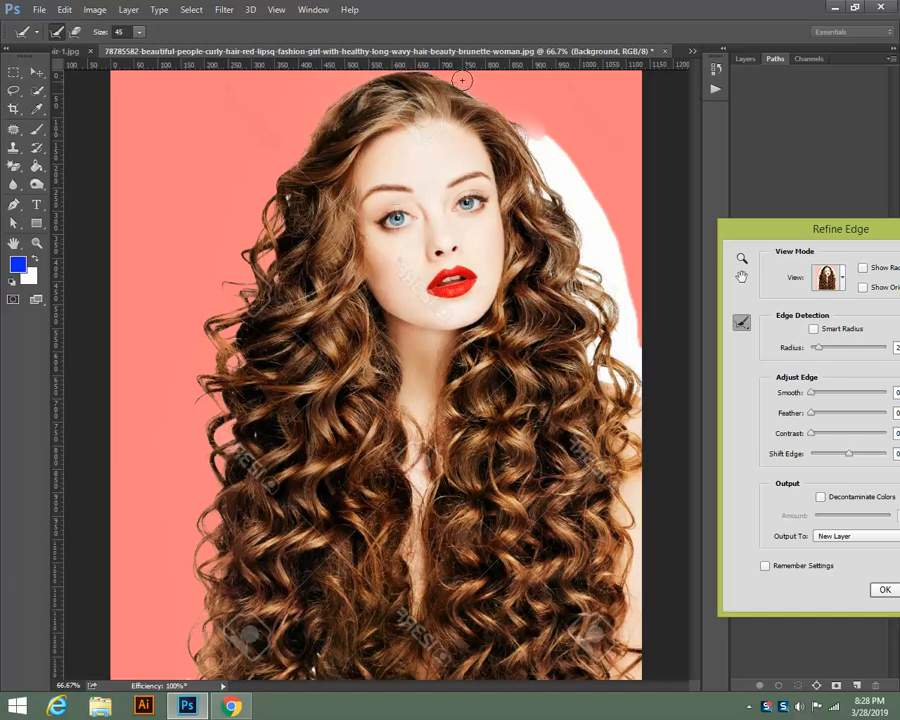
mouse_move(462, 80)
left_mouse_down()
mouse_move(540, 176)
mouse_move(565, 162)
mouse_move(539, 145)
mouse_move(603, 229)
mouse_move(638, 348)
mouse_move(644, 330)
mouse_move(630, 335)
mouse_move(552, 174)
mouse_move(581, 250)
left_mouse_up()
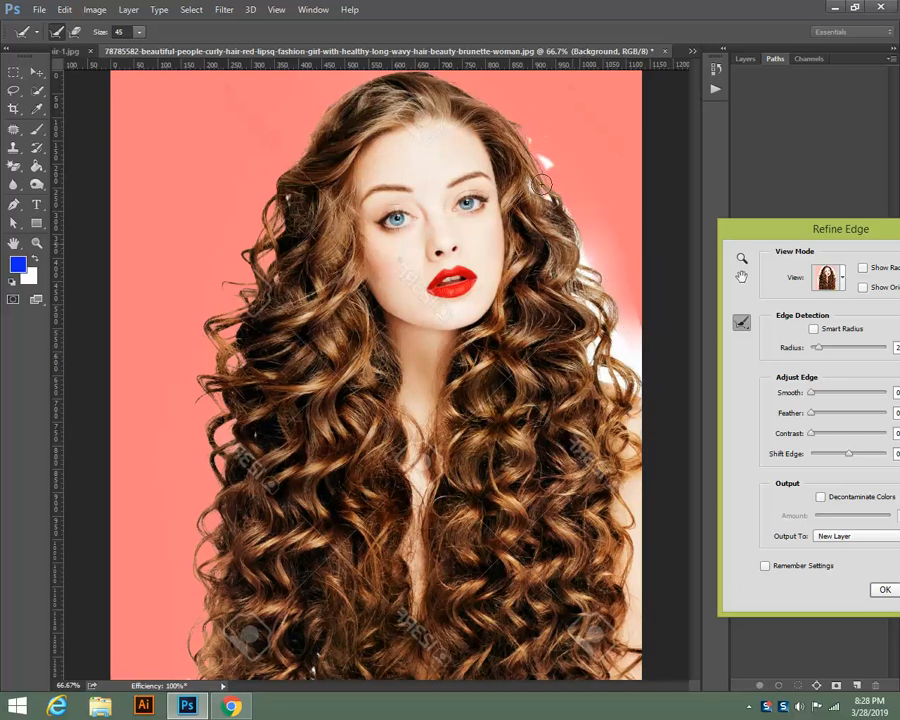
mouse_move(541, 186)
left_mouse_down()
mouse_move(519, 130)
mouse_move(548, 189)
left_mouse_up()
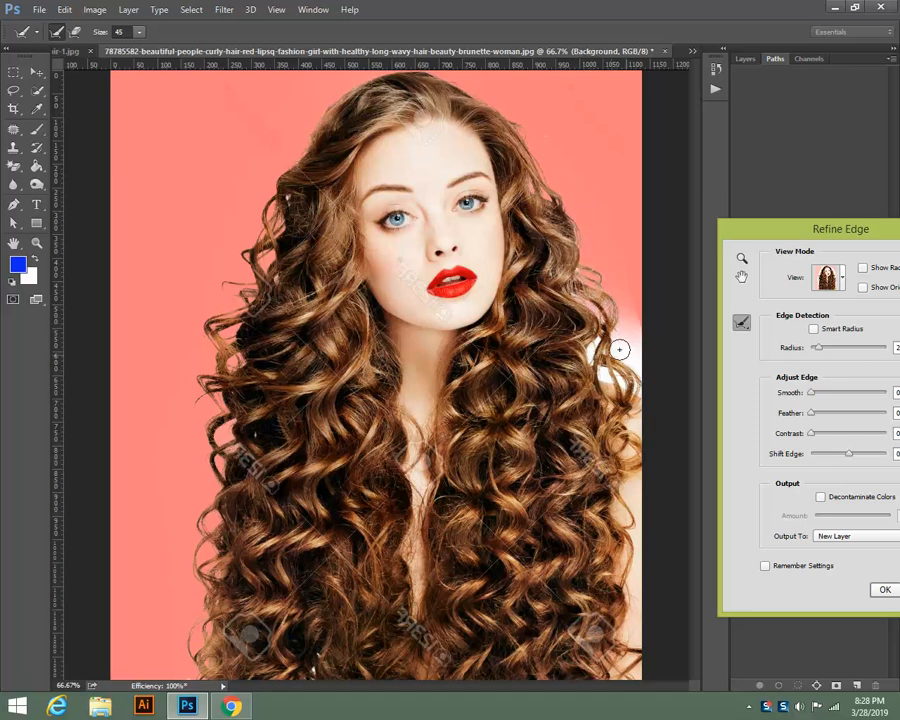
left_click_drag(603, 364, 637, 387)
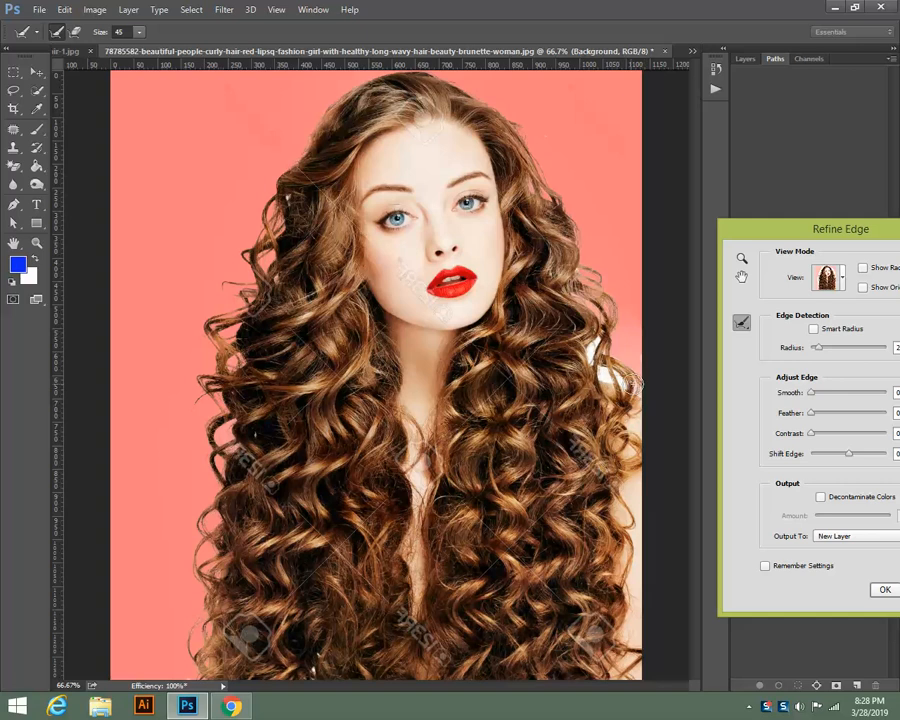
left_click_drag(595, 362, 630, 383)
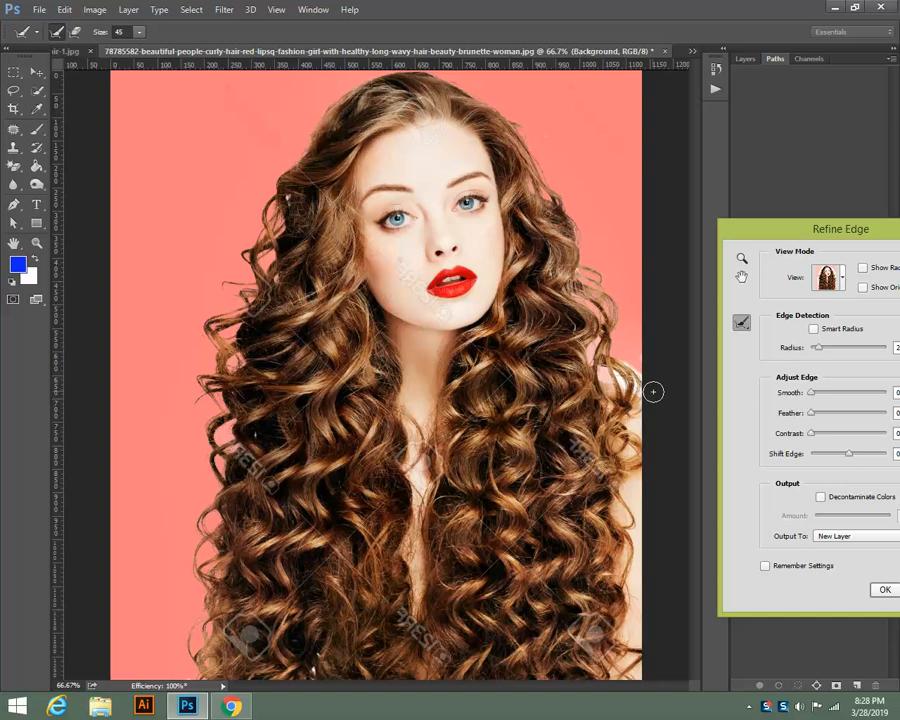
mouse_move(632, 384)
left_mouse_down()
mouse_move(598, 351)
mouse_move(610, 353)
mouse_move(565, 262)
left_mouse_up()
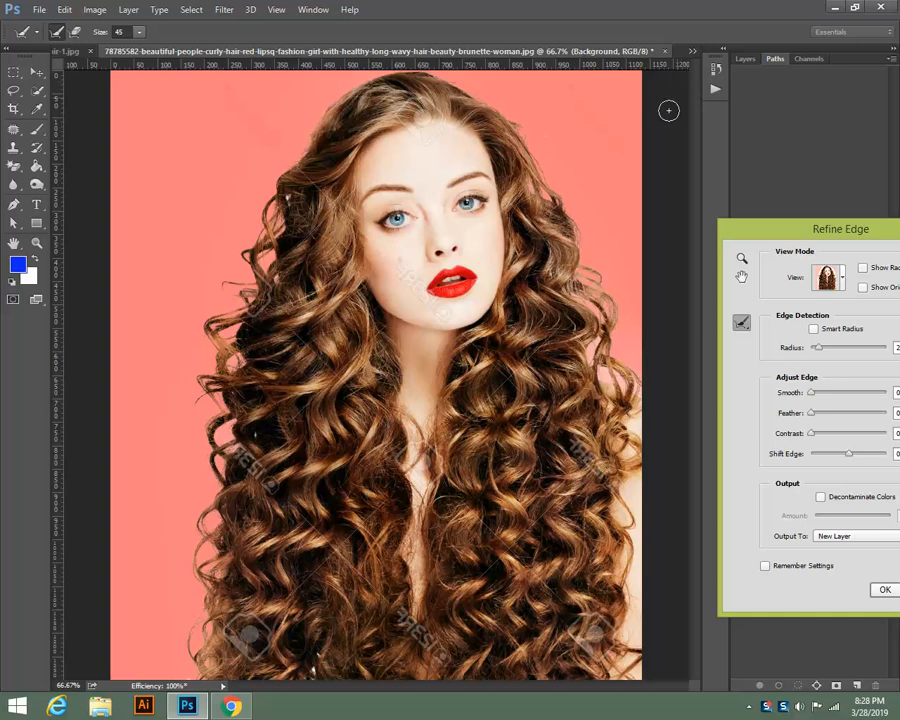
mouse_move(538, 141)
left_mouse_down()
mouse_move(547, 137)
mouse_move(543, 124)
left_mouse_up()
Try the Erase Refinements brush beside the curls on the left side of the hair, and return to Refine Radius.
left_click(73, 33)
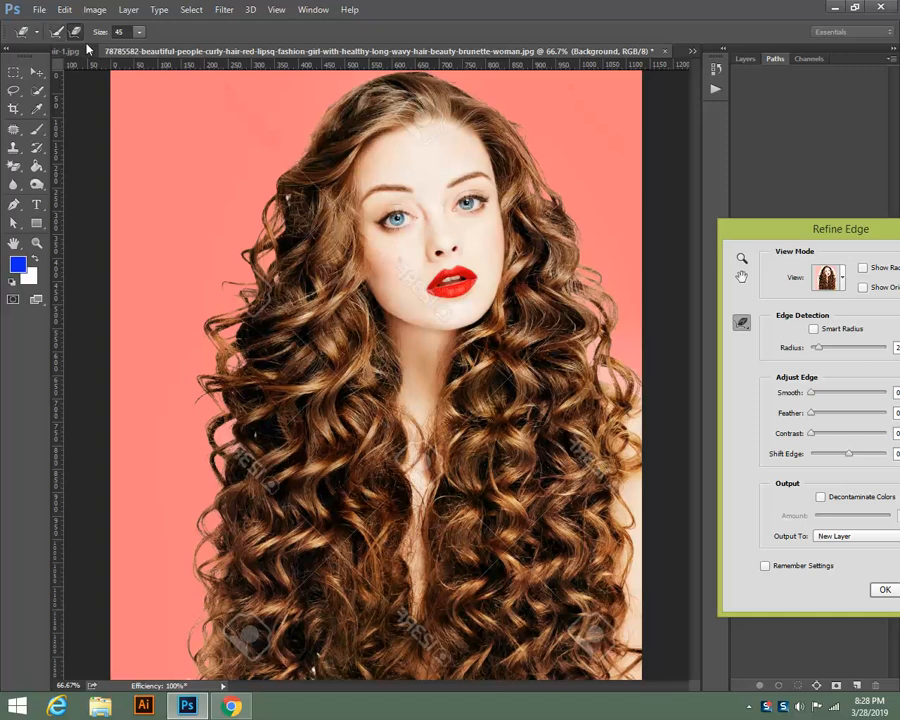
mouse_move(175, 370)
left_mouse_down()
mouse_move(224, 273)
mouse_move(203, 324)
mouse_move(227, 284)
left_mouse_up()
left_click(55, 33)
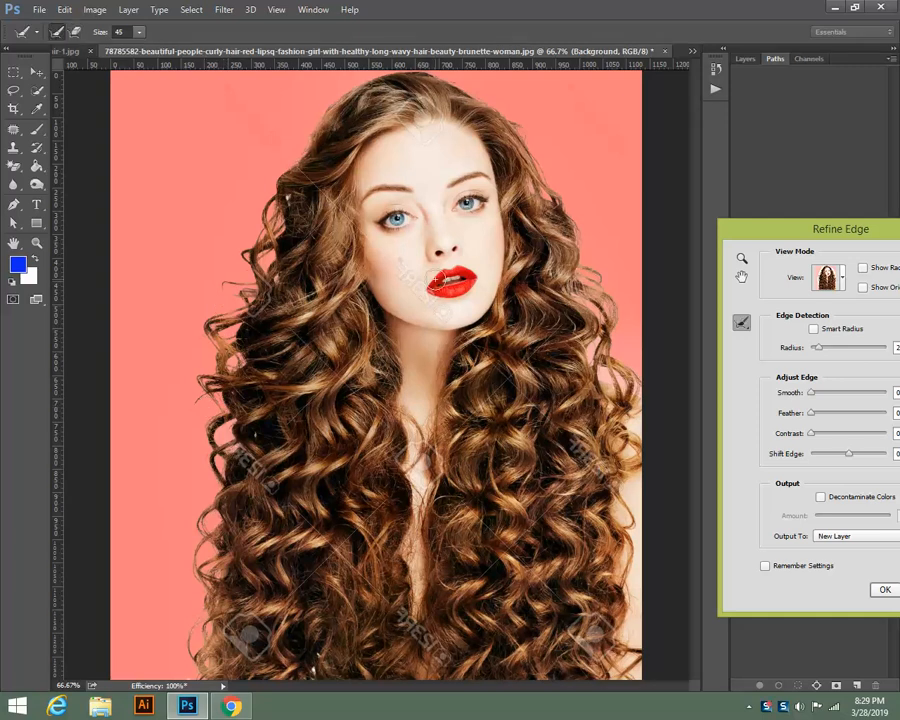
Apply the edge refinement with output to a new layer, and show the layer list.
key("ctrl+minus")
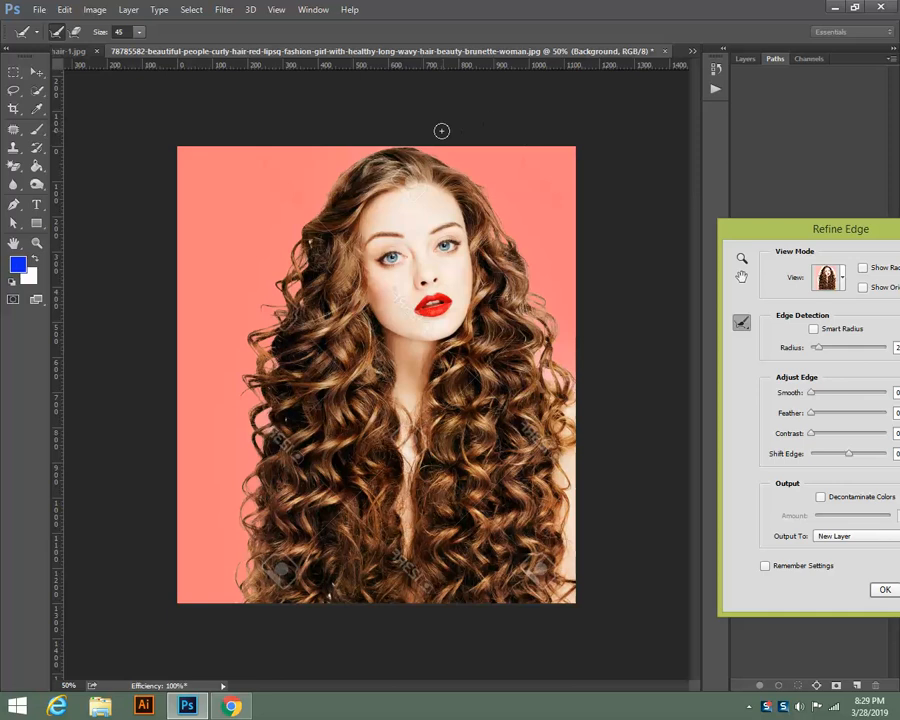
left_click_drag(808, 222, 711, 188)
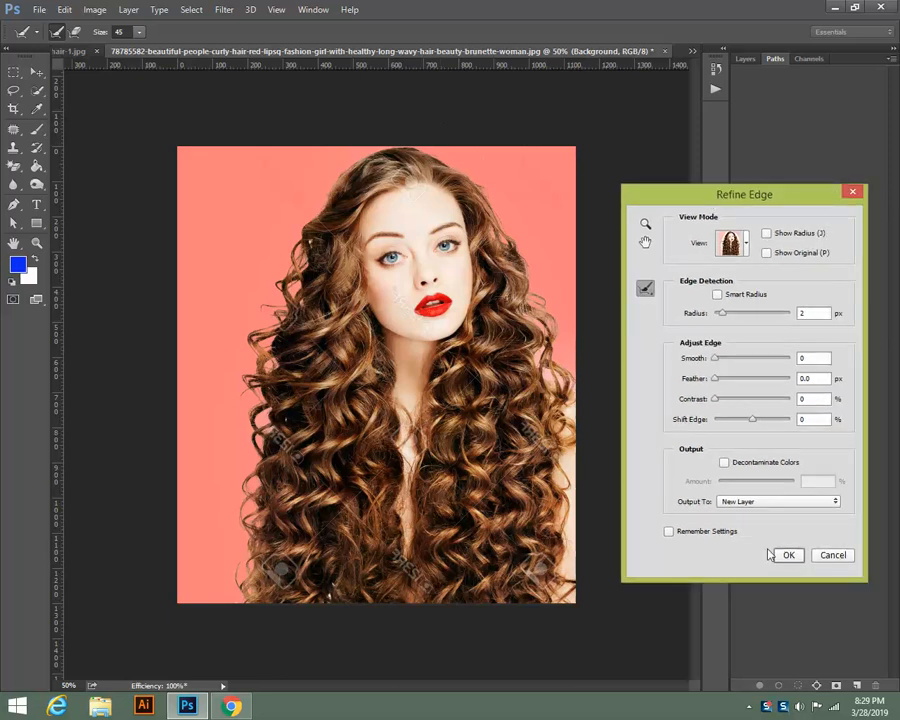
left_click(789, 556)
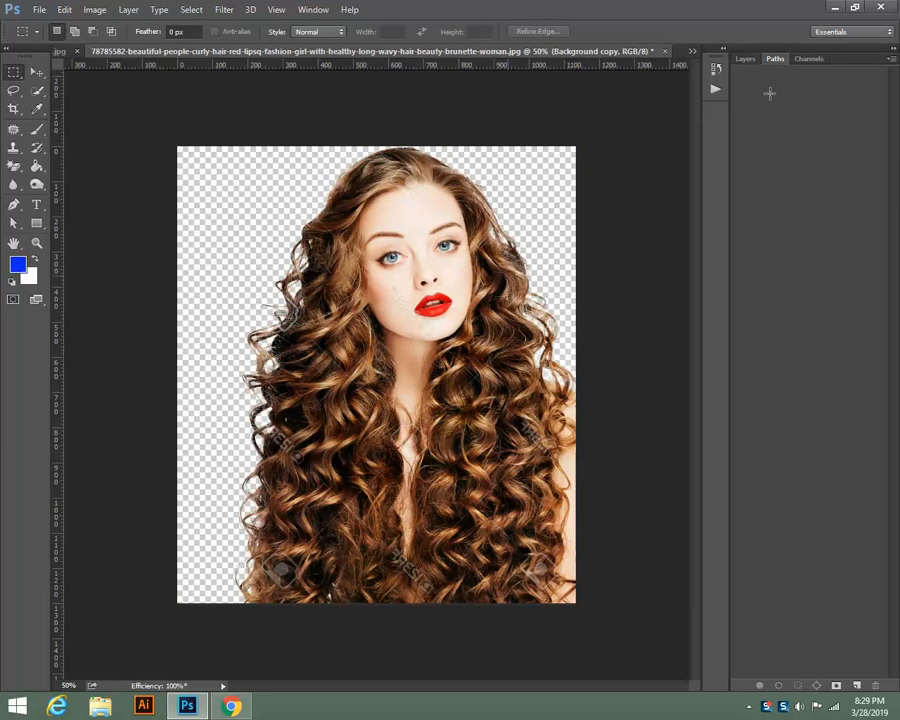
left_click(745, 57)
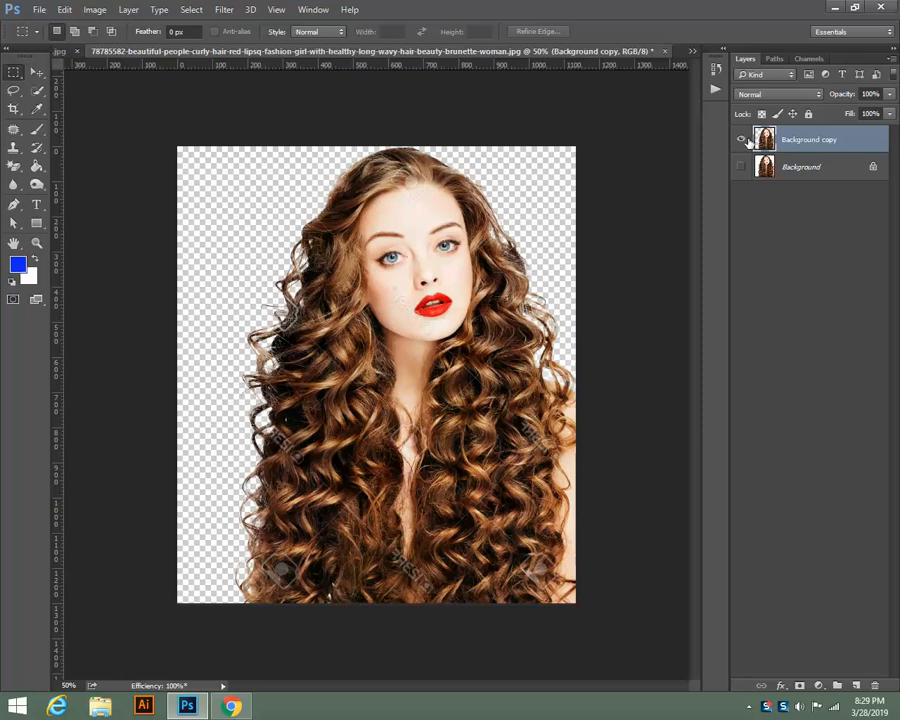
Shift the cut-out woman aside to check the transparency, and put her back in her original position.
left_click(790, 170)
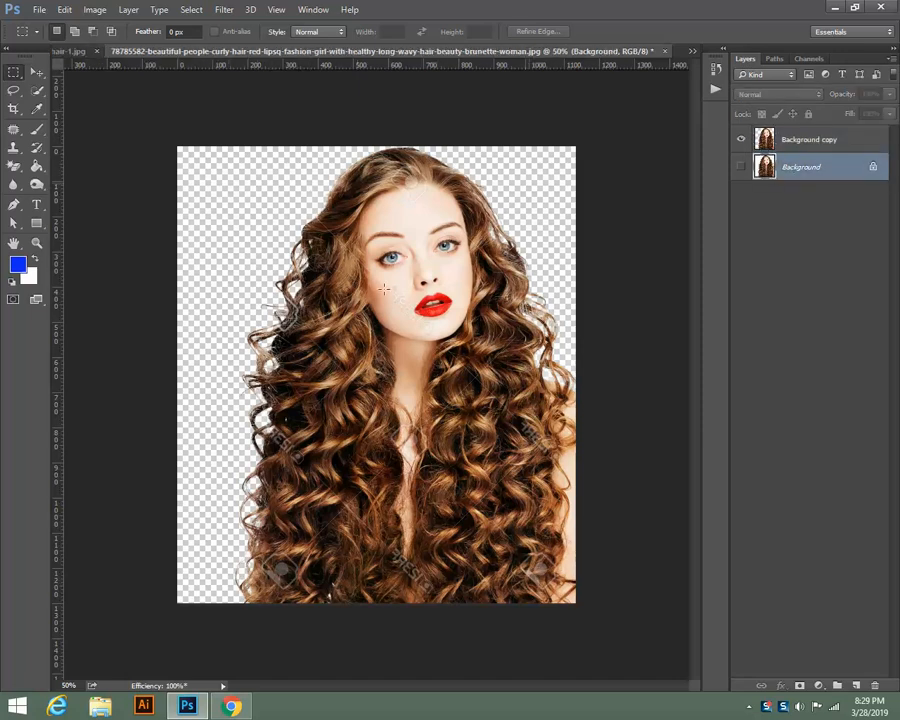
key("v")
left_click_drag(327, 262, 307, 256)
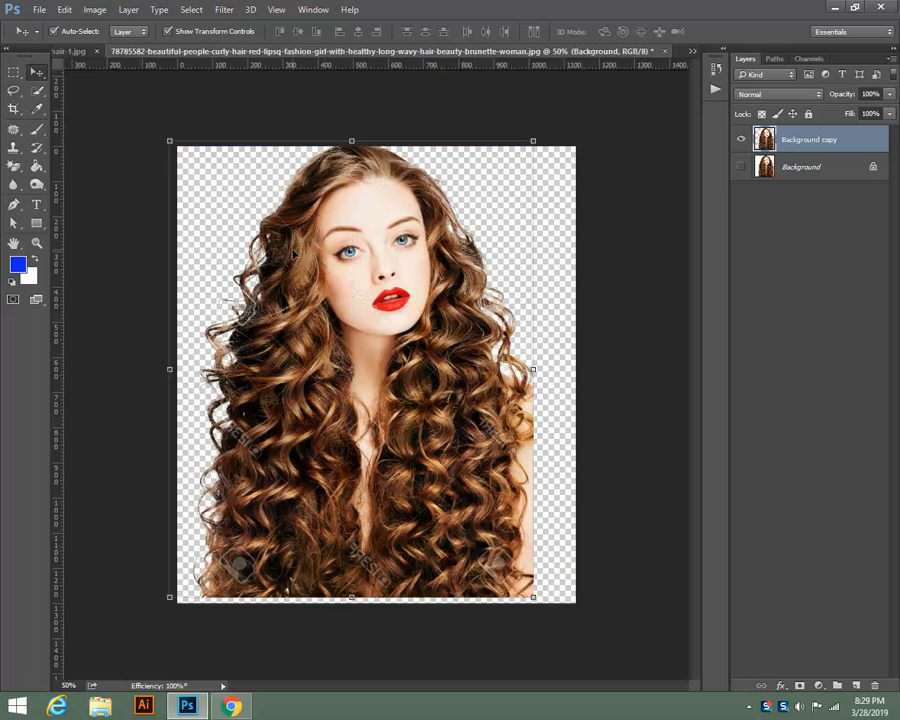
left_click_drag(336, 342, 311, 350)
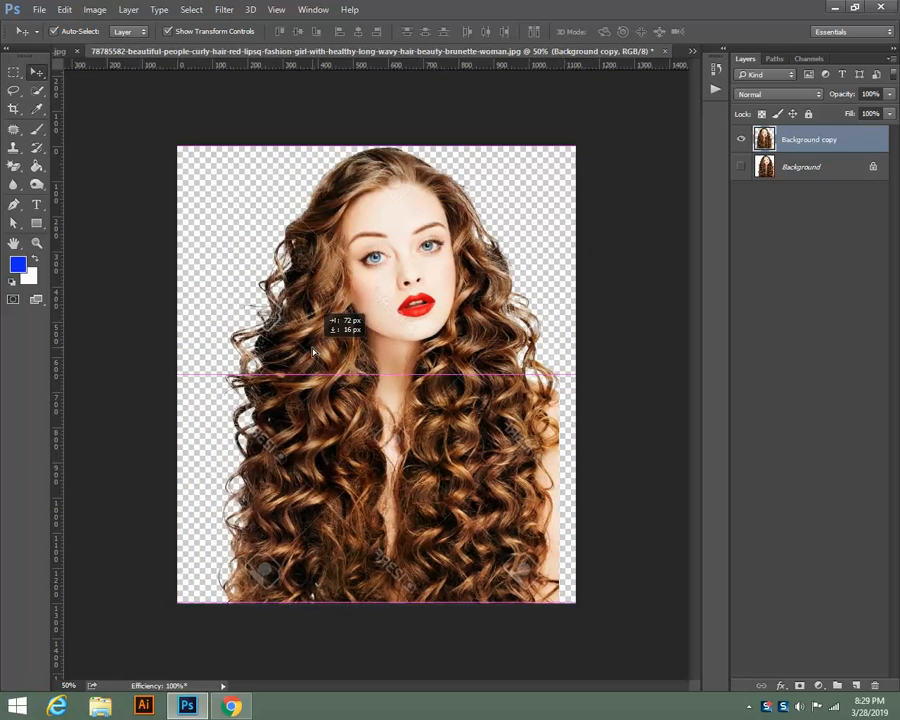
left_click_drag(312, 351, 332, 352)
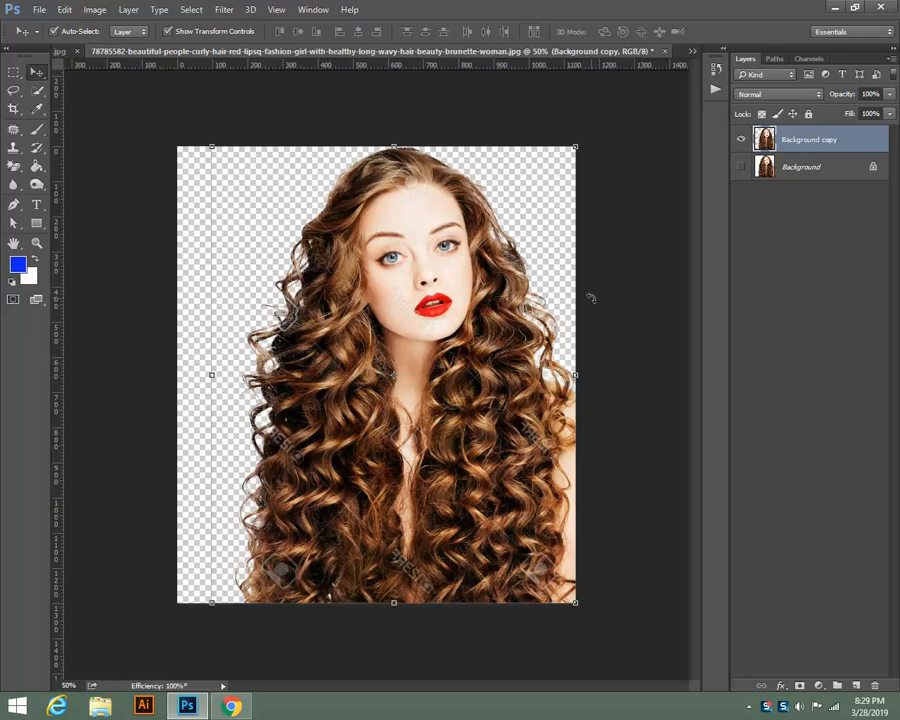
left_click(645, 240)
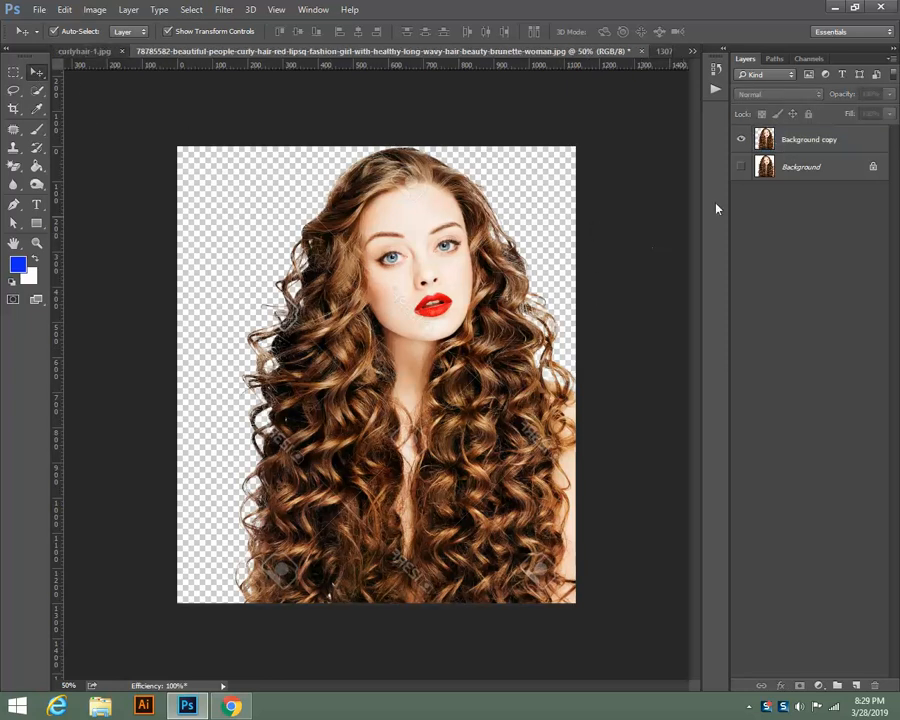
Add a new layer directly above the Background layer and fill it with the blue foreground color.
left_click(815, 174)
left_click(856, 686)
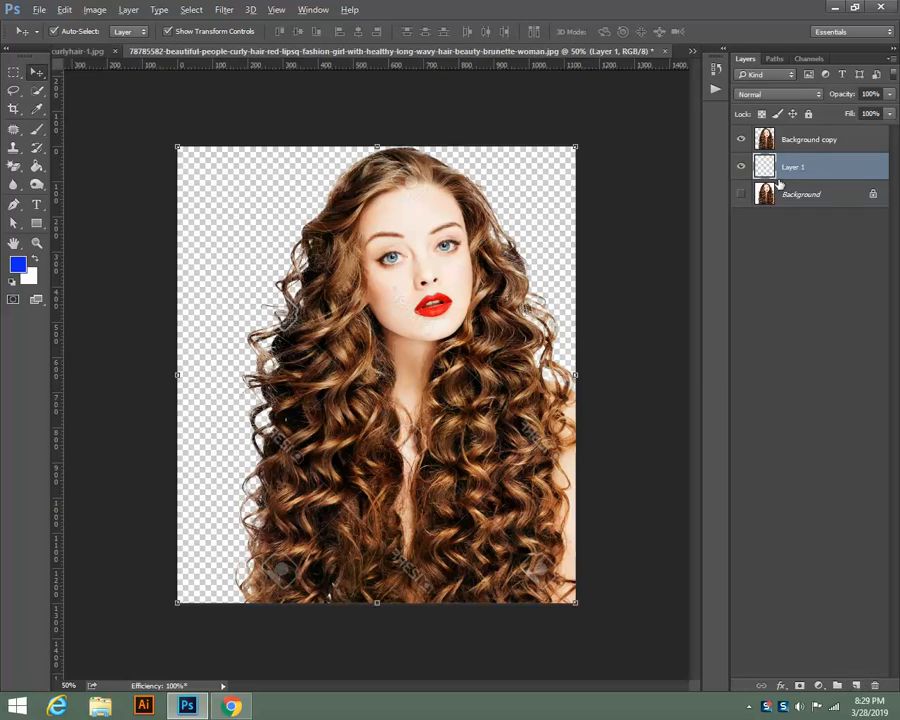
key("alt+BackSpace")
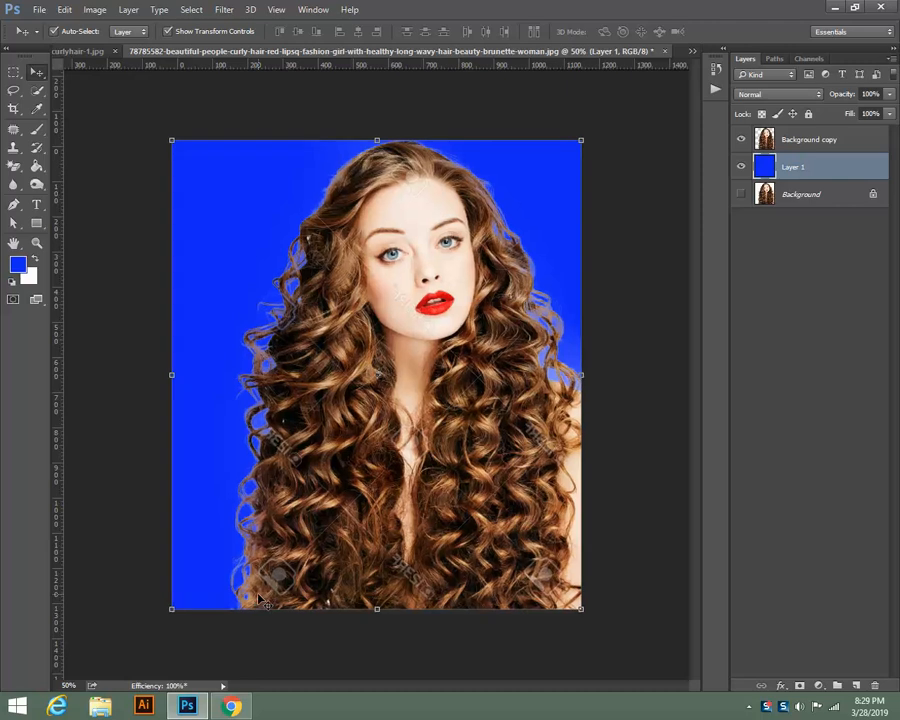
Erase the leftover pale background around the hair on the Background copy layer with the Background Eraser.
key("ctrl+plus")
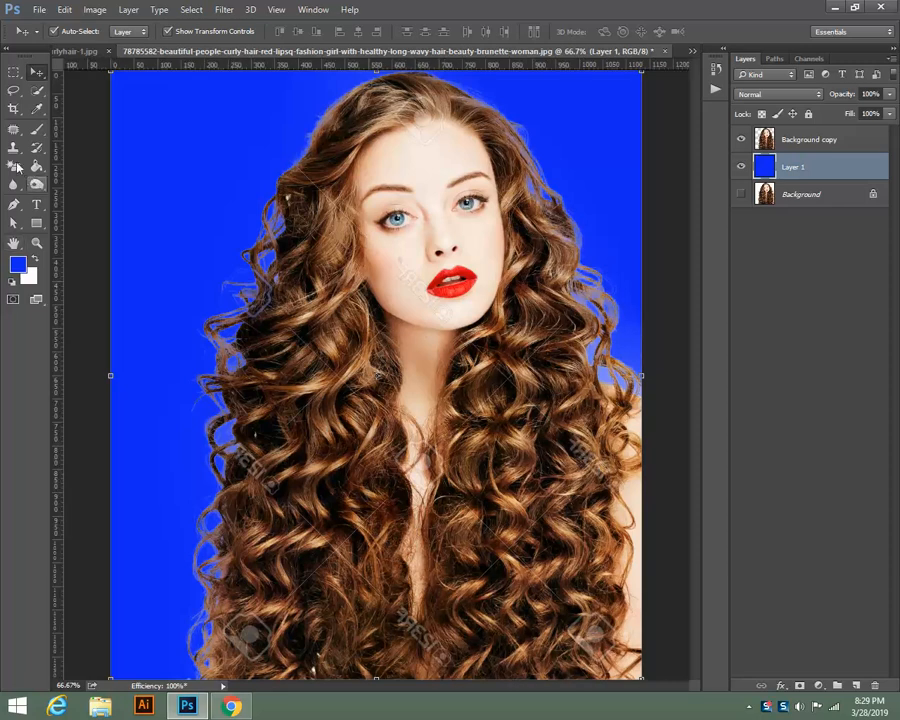
mouse_move(17, 167)
left_mouse_down()
mouse_move(50, 161)
mouse_move(60, 175)
left_mouse_up()
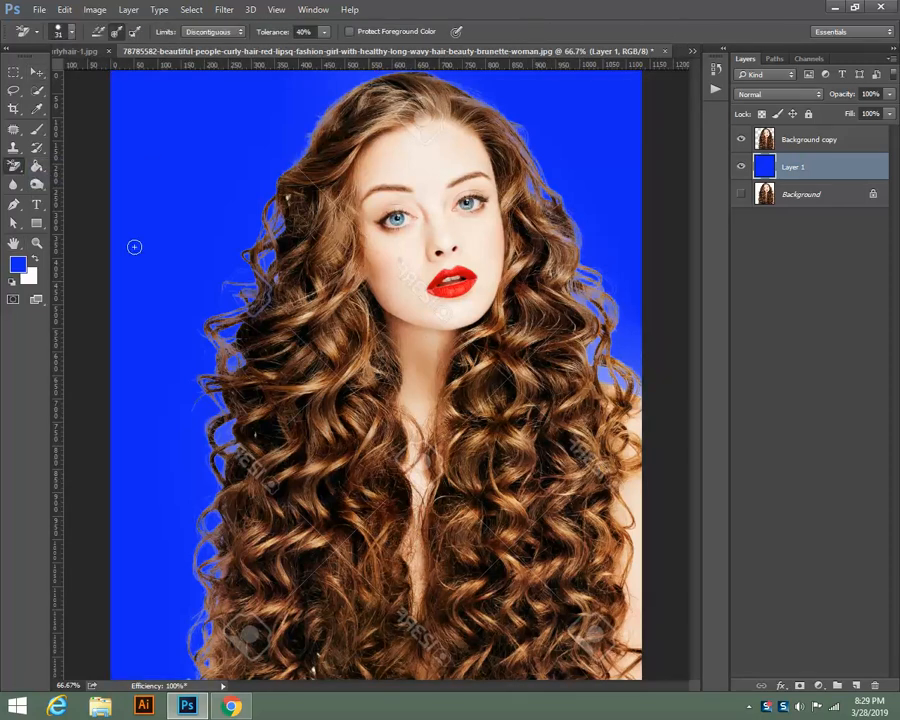
left_click_drag(614, 280, 622, 332)
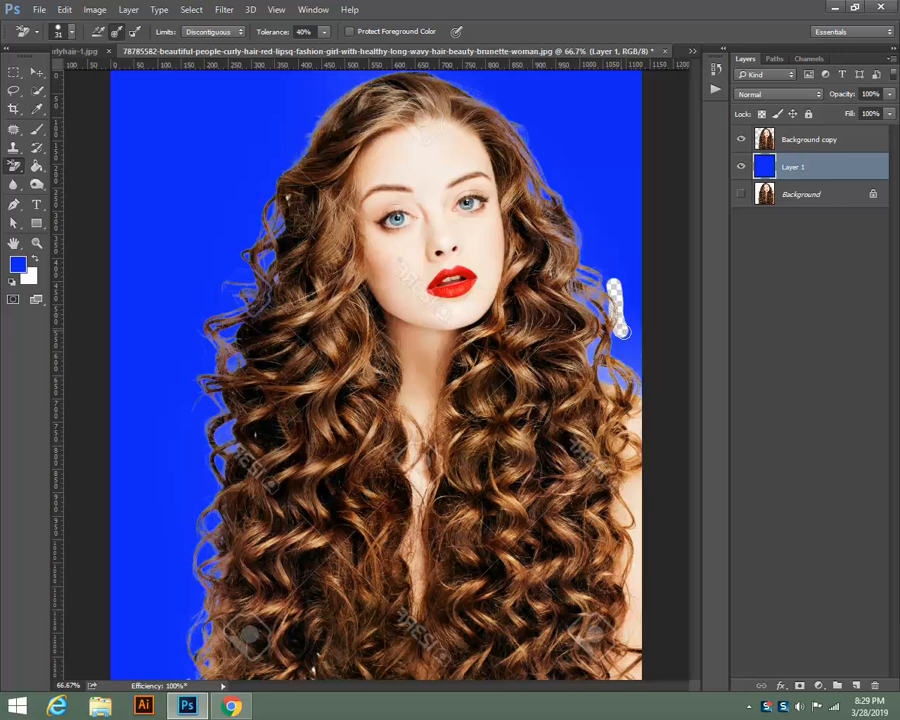
key("ctrl+z")
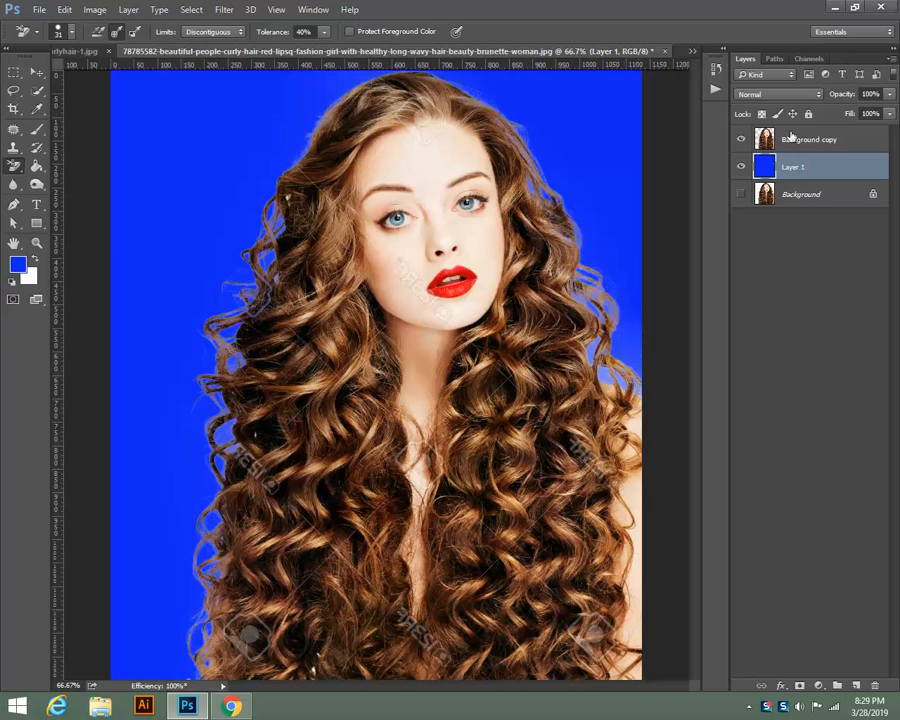
left_click(791, 138)
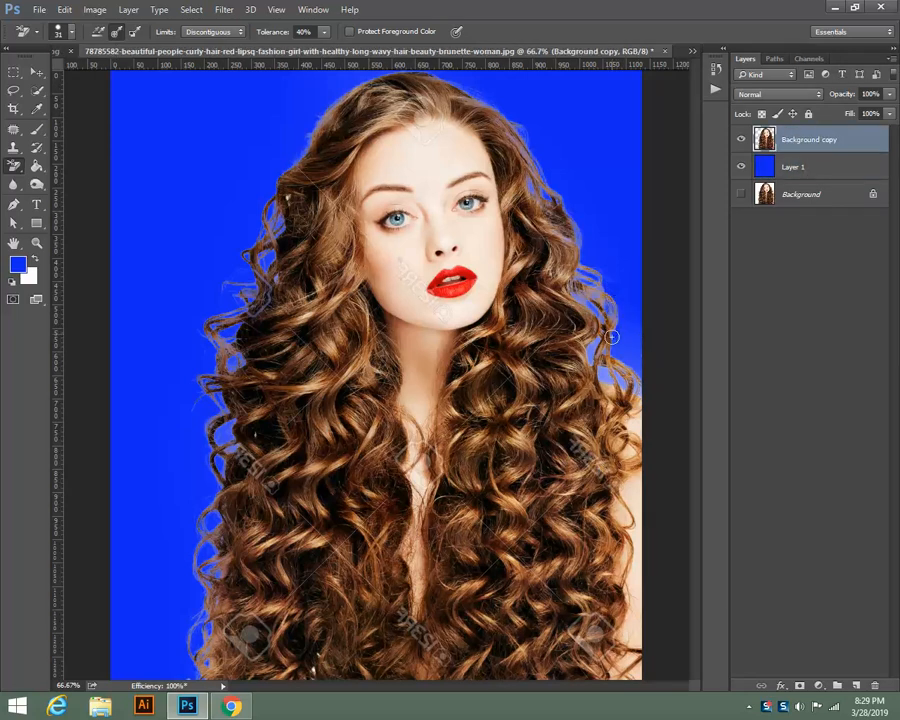
mouse_move(611, 337)
left_mouse_down()
mouse_move(608, 286)
mouse_move(607, 372)
mouse_move(609, 336)
mouse_move(626, 382)
mouse_move(605, 360)
mouse_move(642, 383)
left_mouse_up()
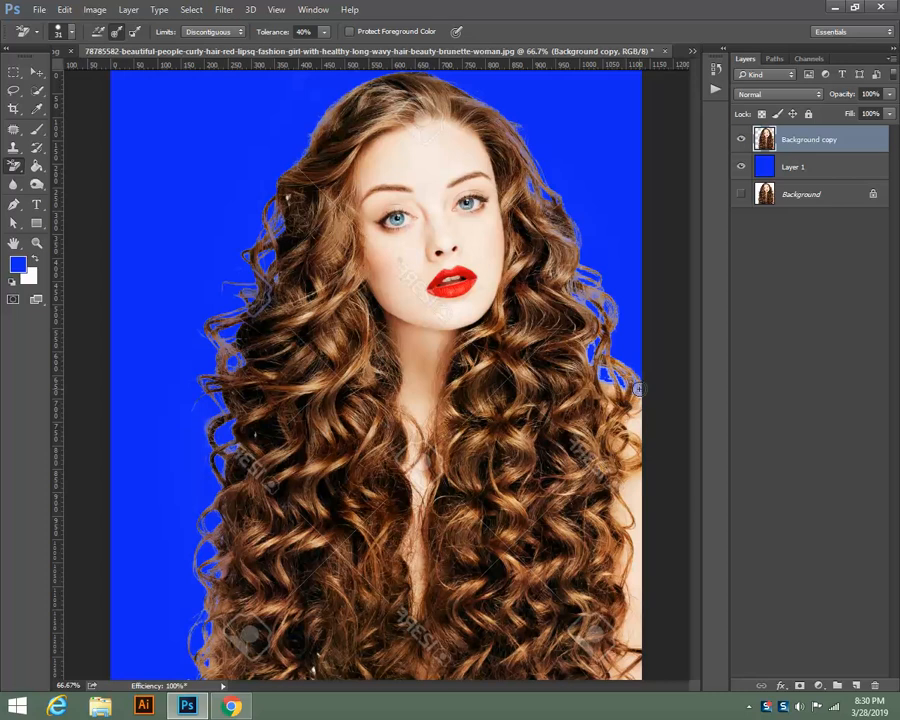
Erase the background remnants in the small gaps between the curls above the right-hand shoulder with the Background Eraser.
key("ctrl+plus")
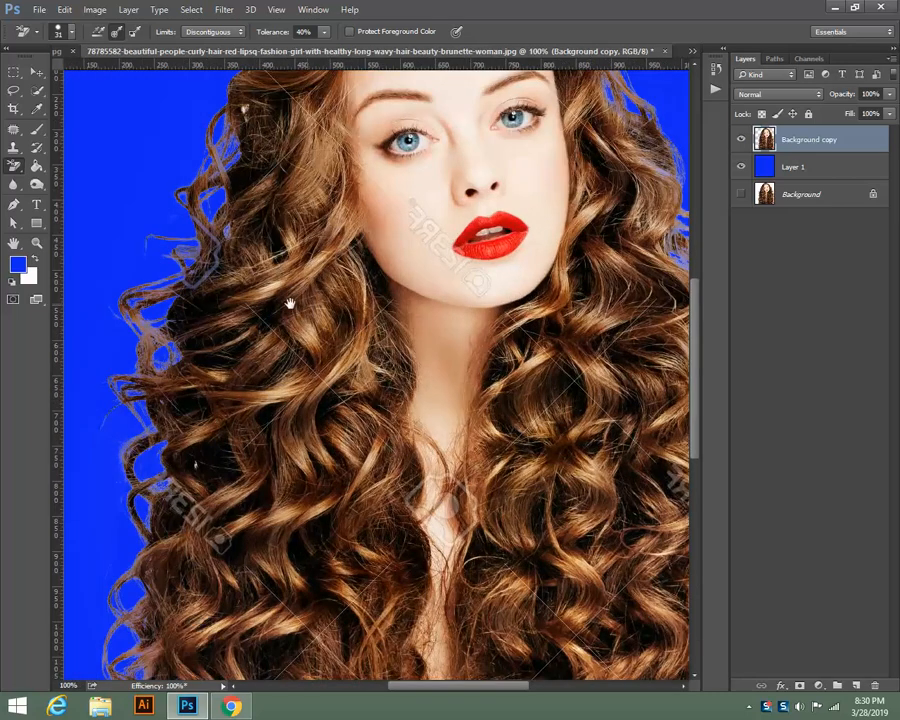
left_click_drag(287, 303, 15, 275)
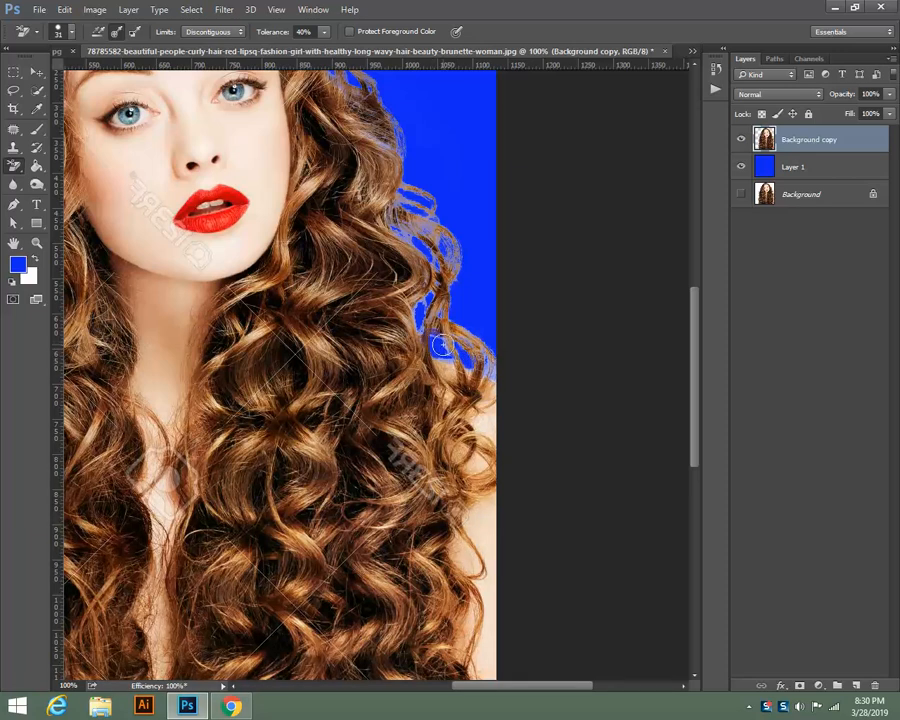
left_click_drag(442, 345, 445, 343)
mouse_move(443, 347)
left_mouse_down()
mouse_move(420, 307)
mouse_move(417, 314)
mouse_move(421, 328)
mouse_move(438, 262)
mouse_move(404, 237)
left_mouse_up()
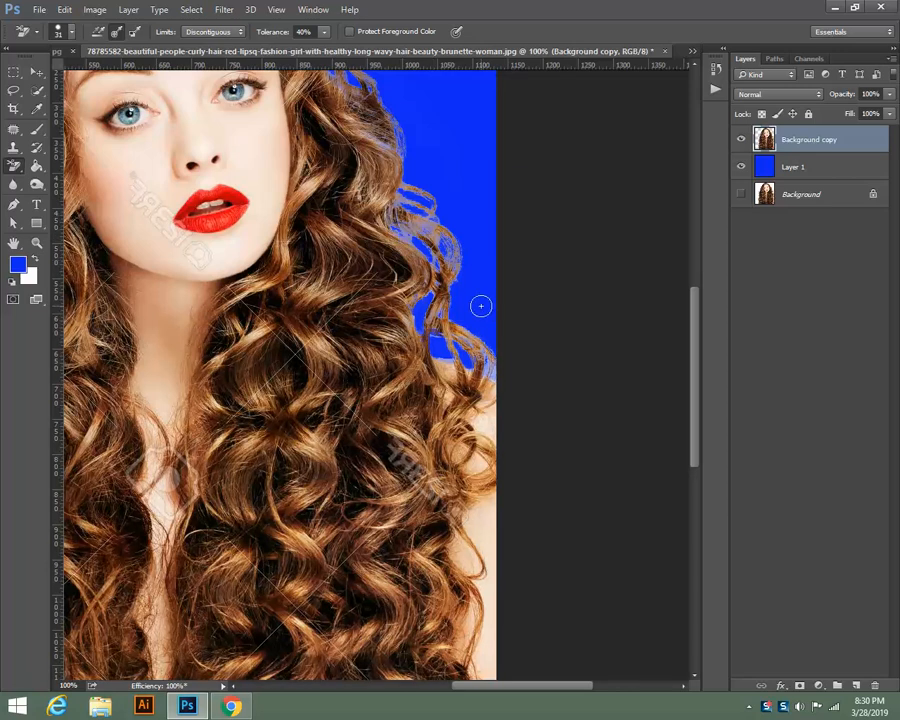
key("ctrl+minus")
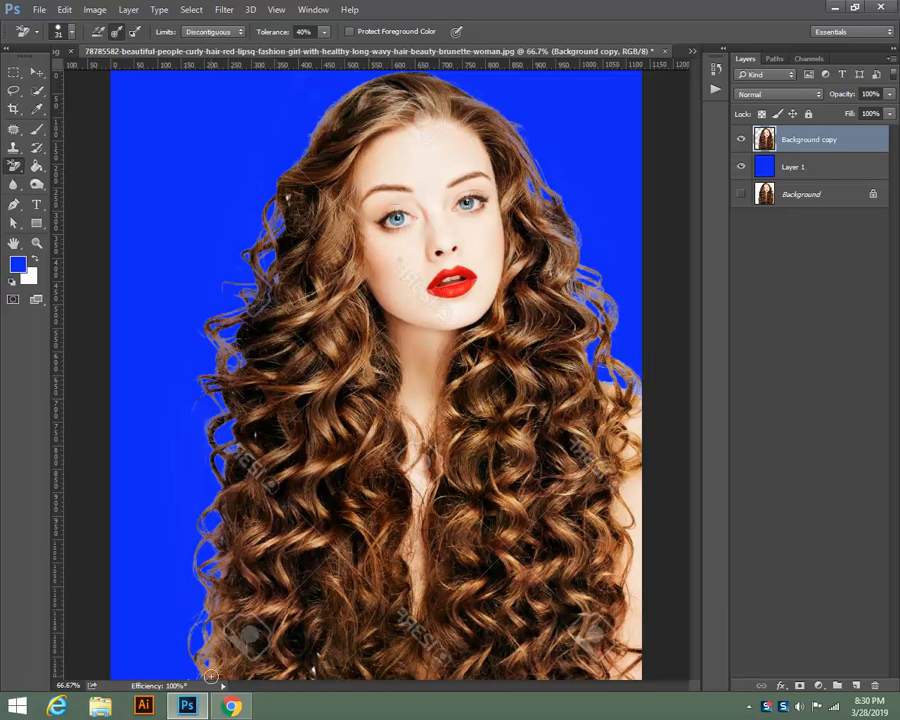
Darken the hair and its pale edges on the Background copy layer with the Burn tool, using Midtones at 40% exposure.
left_click(37, 184)
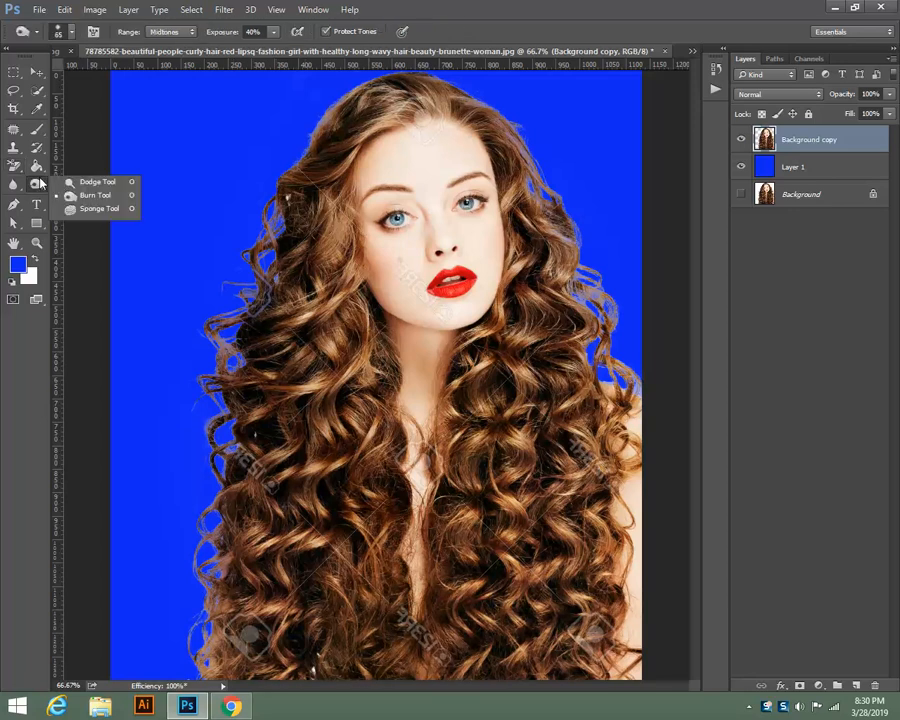
left_click(95, 195)
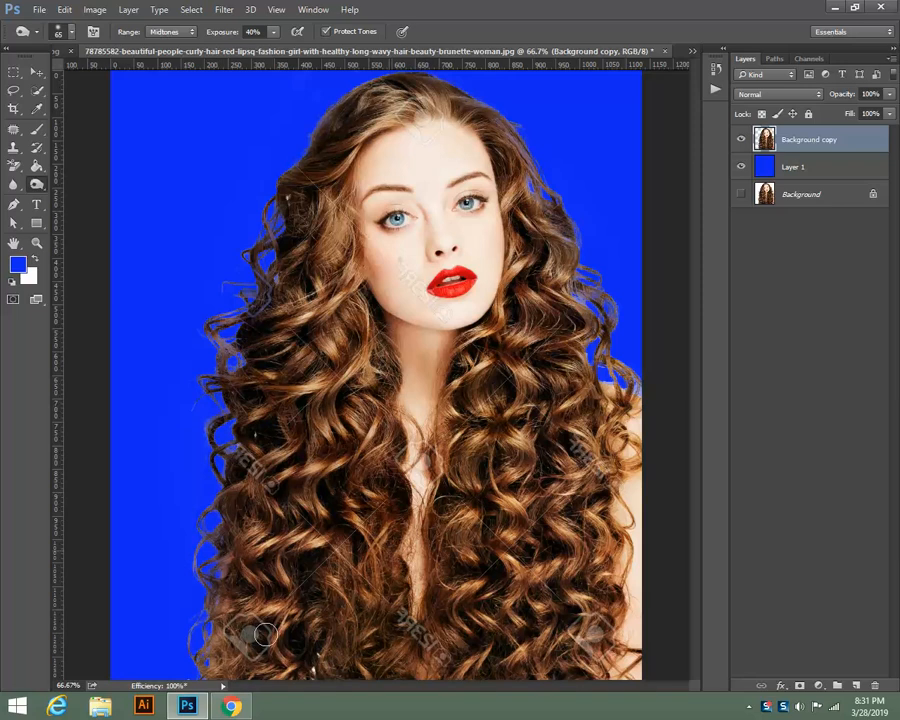
left_click(35, 72)
key("ctrl+minus")
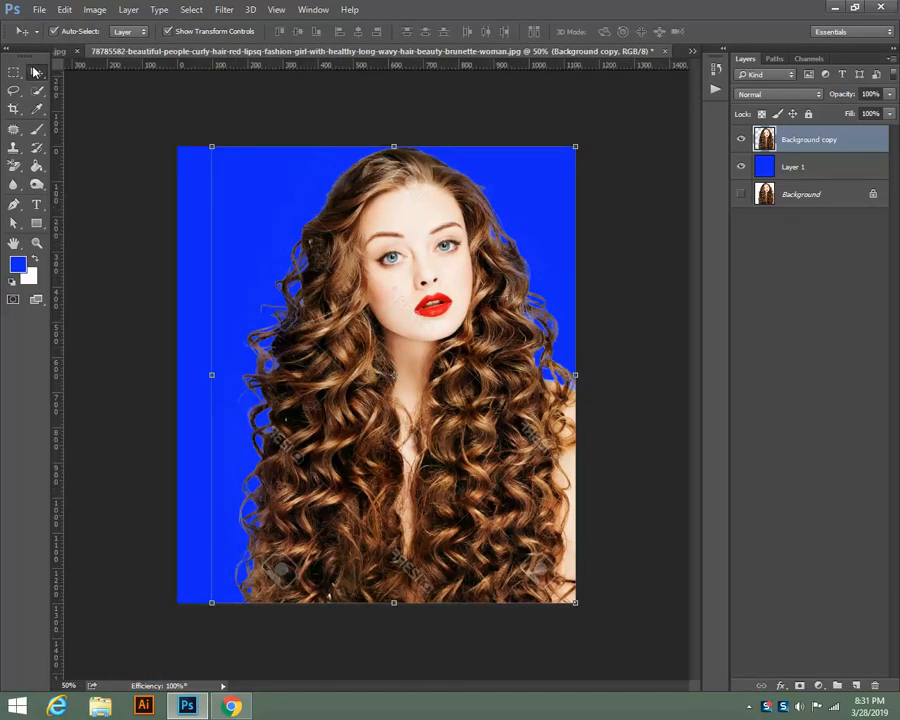
left_click(90, 127)
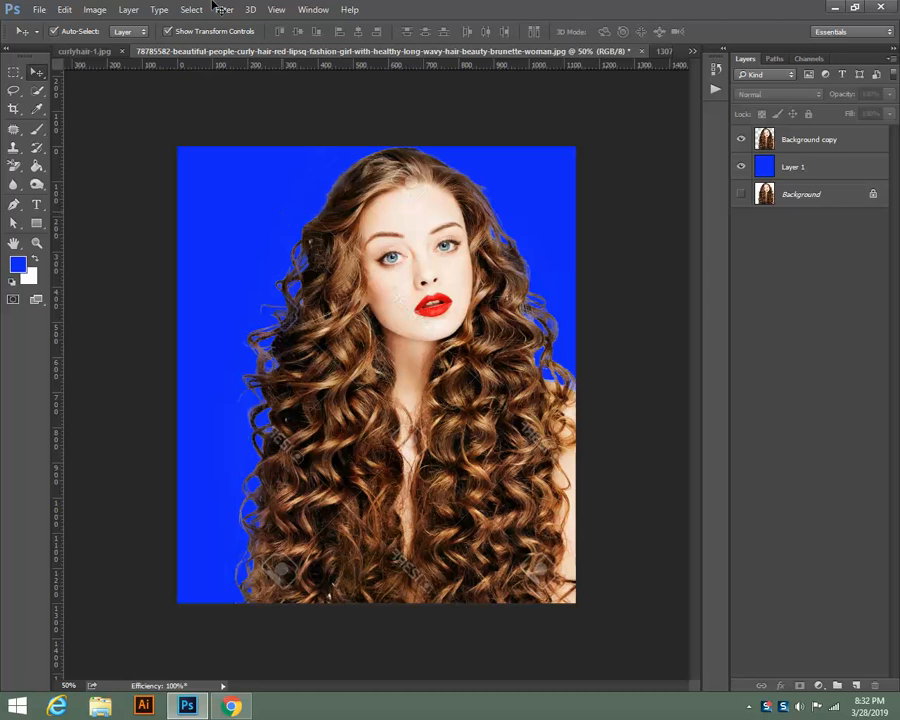
Open new-hair-styles-25-best-feathered-hairstyles-long-hairstyles-2015-hair-styles-5bd0c09663cbb.jpg from the Graphics folder.
left_click(40, 9)
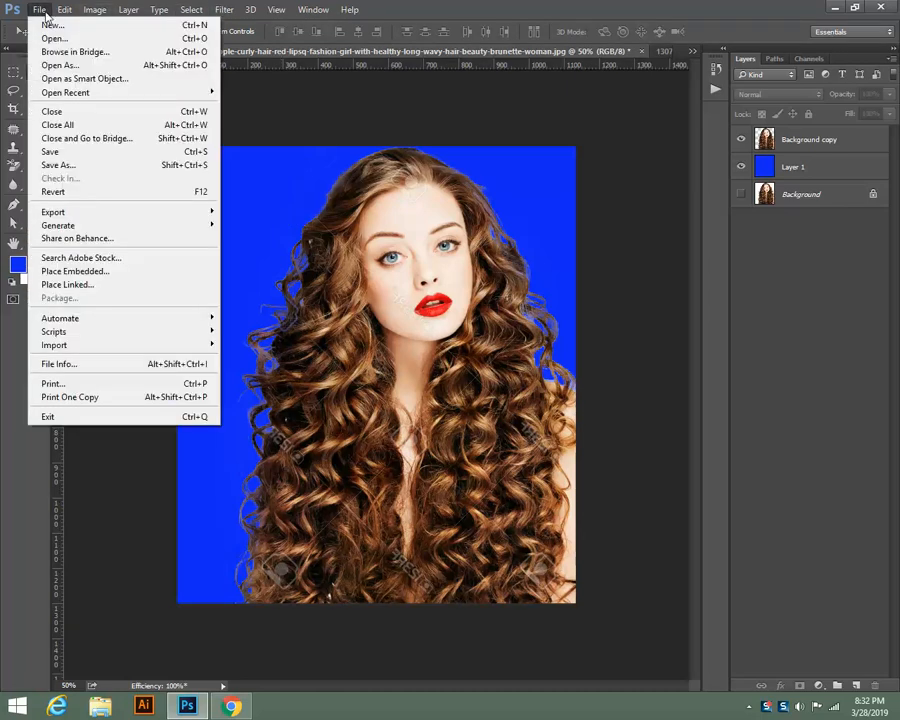
left_click(48, 38)
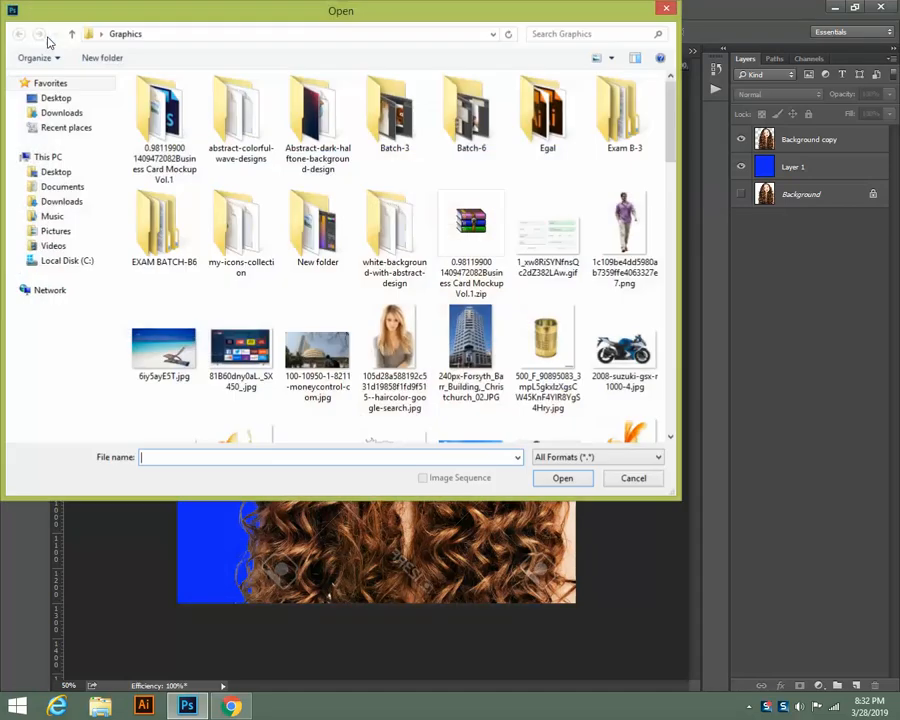
left_click_drag(672, 150, 657, 424)
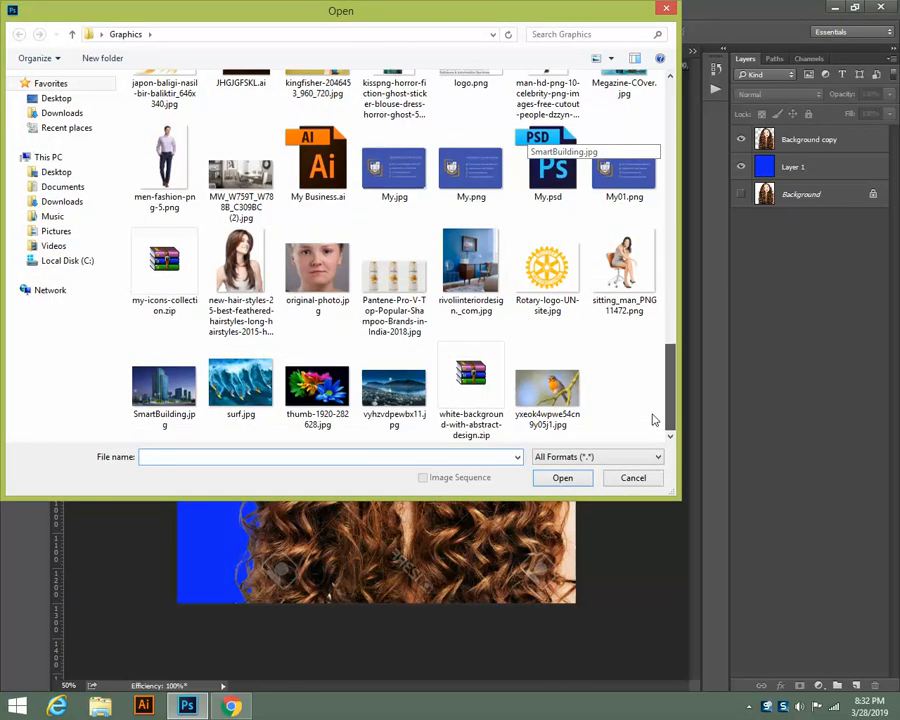
left_click(240, 278)
left_click(561, 482)
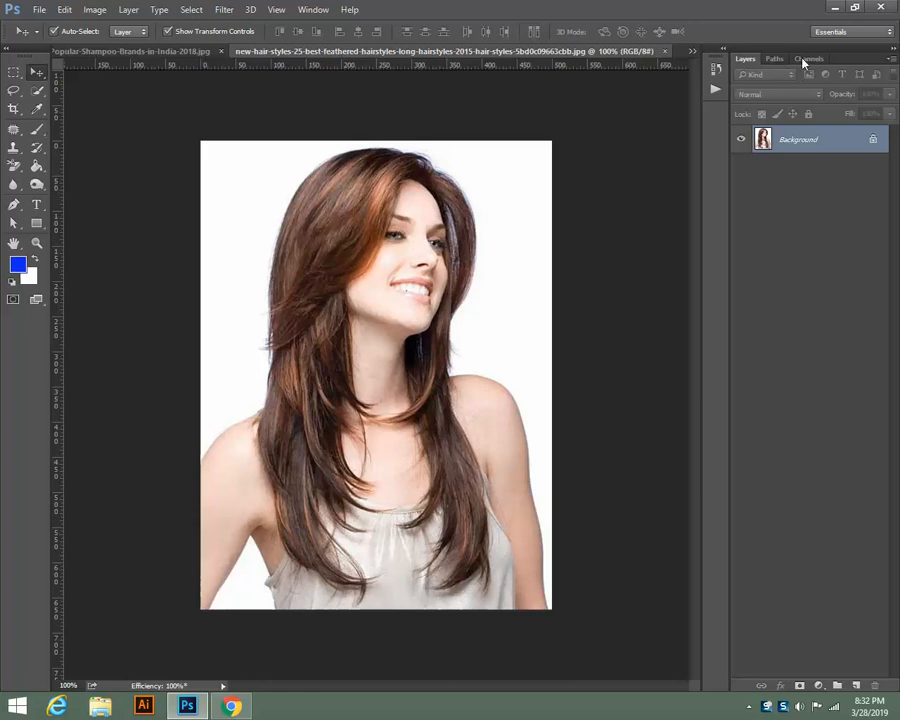
Examine the Red, Green and Blue channels one at a time to compare the contrast between the hair and the background.
left_click(775, 60)
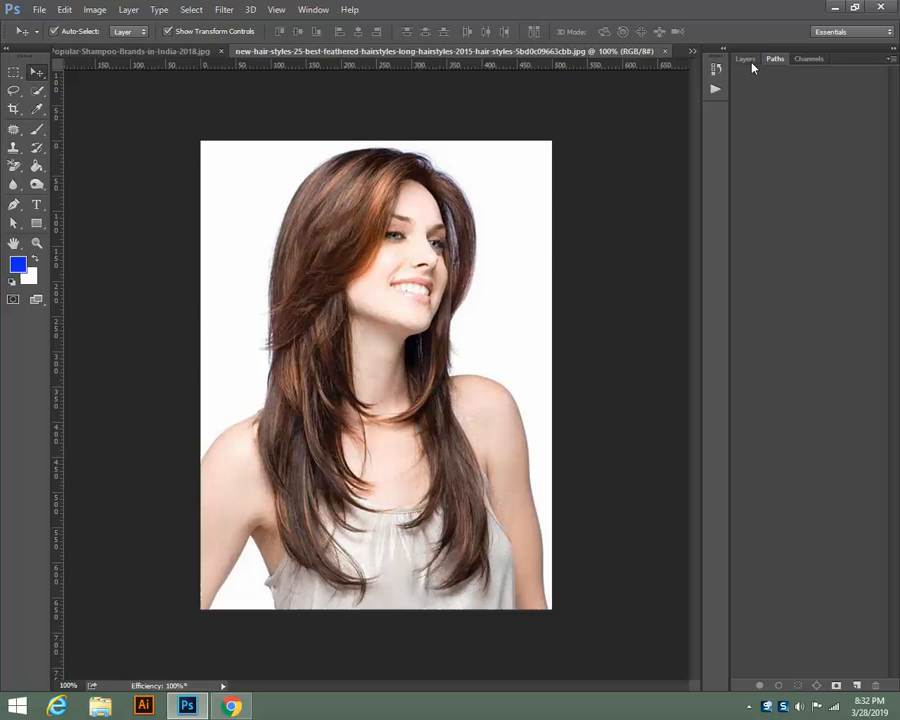
left_click(752, 63)
left_click(807, 60)
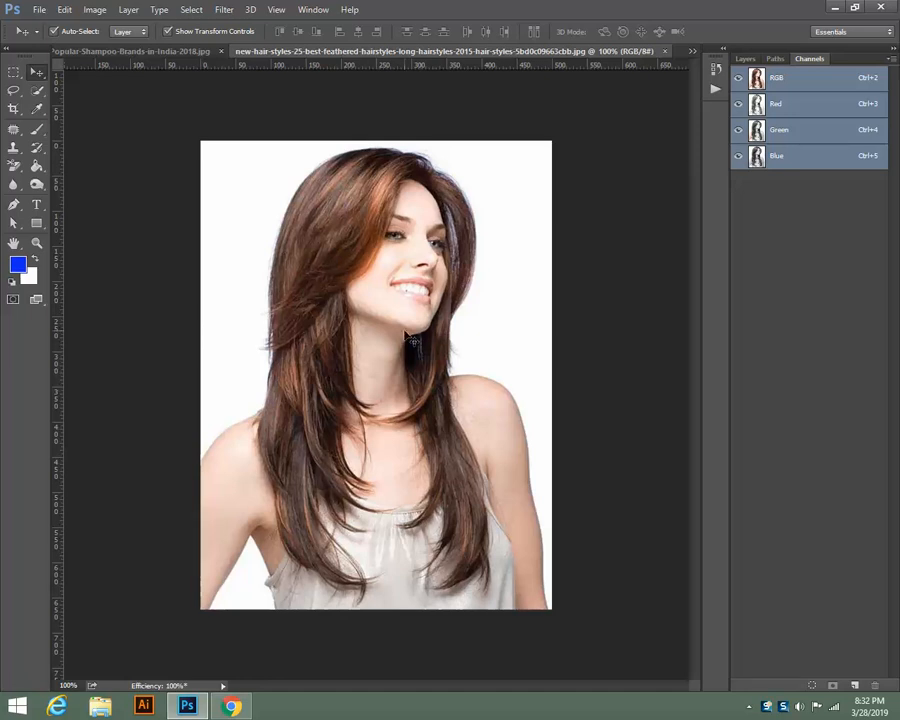
left_click(737, 158)
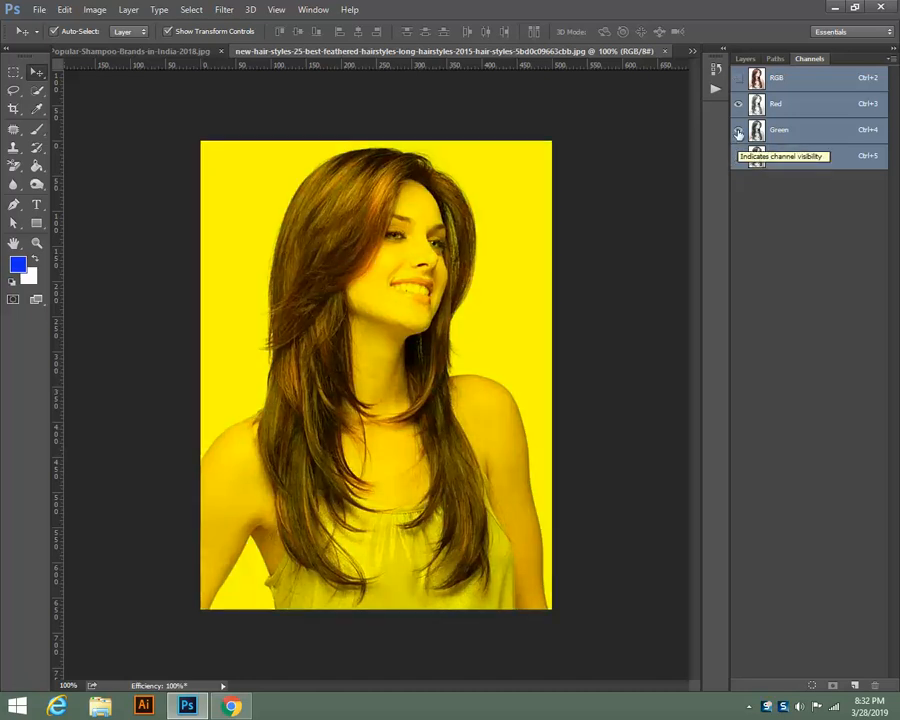
left_click(738, 133)
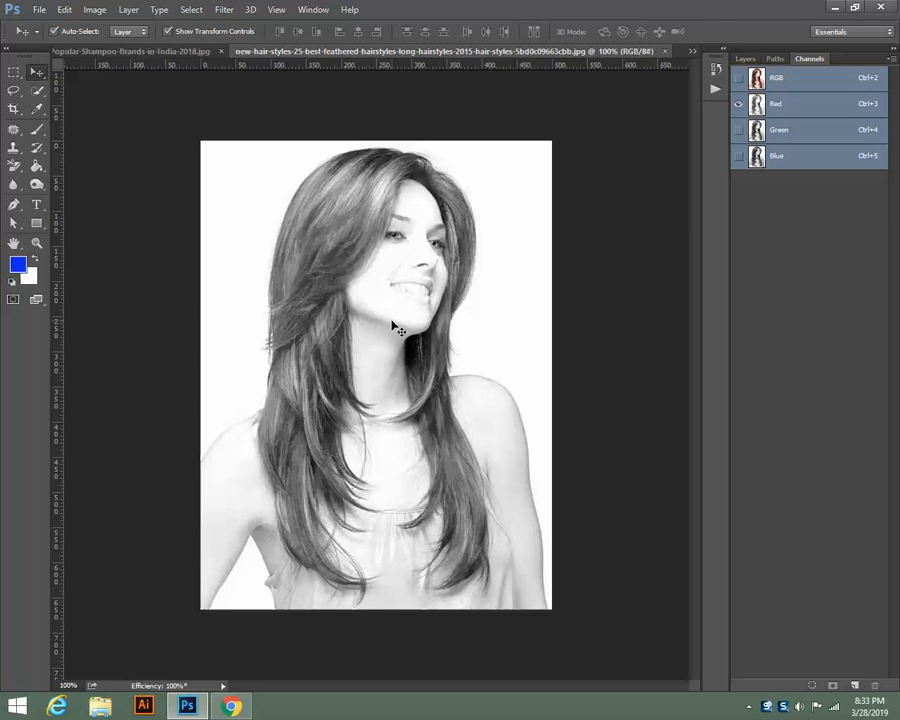
left_click(739, 130)
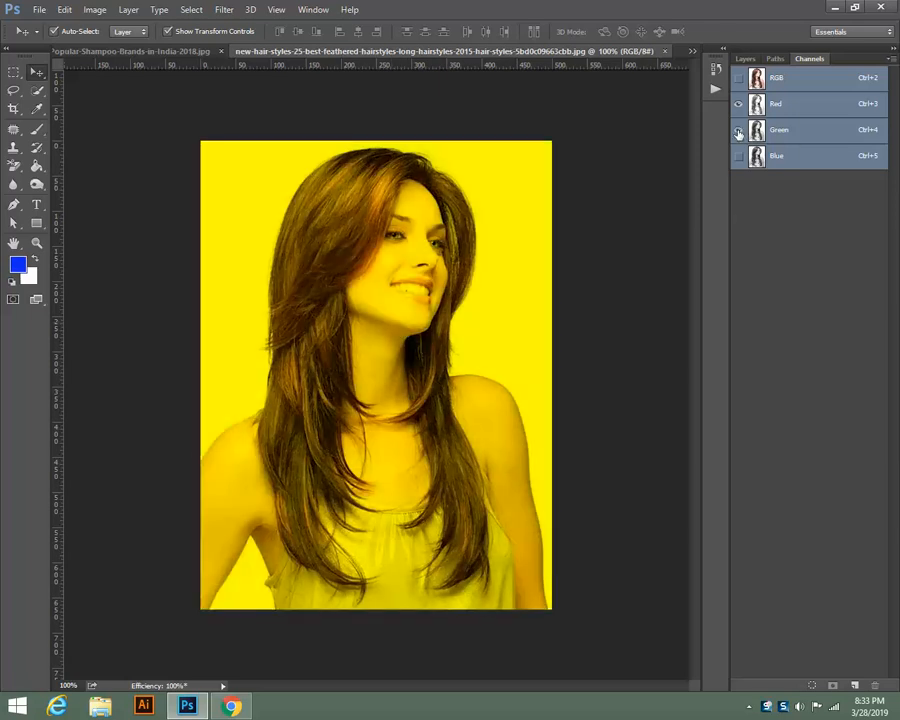
left_click(739, 105)
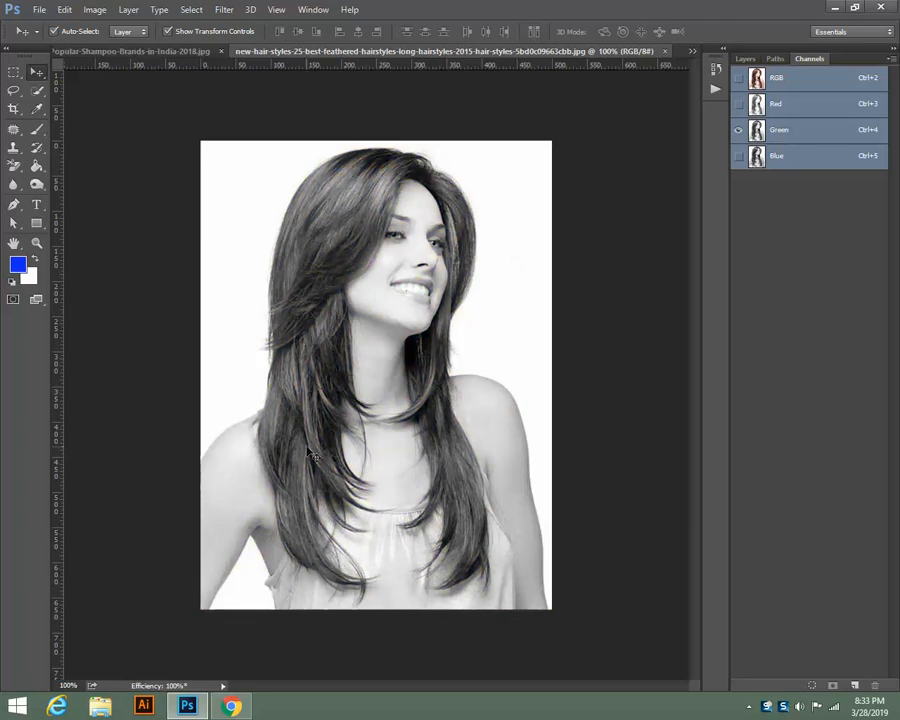
left_click(740, 159)
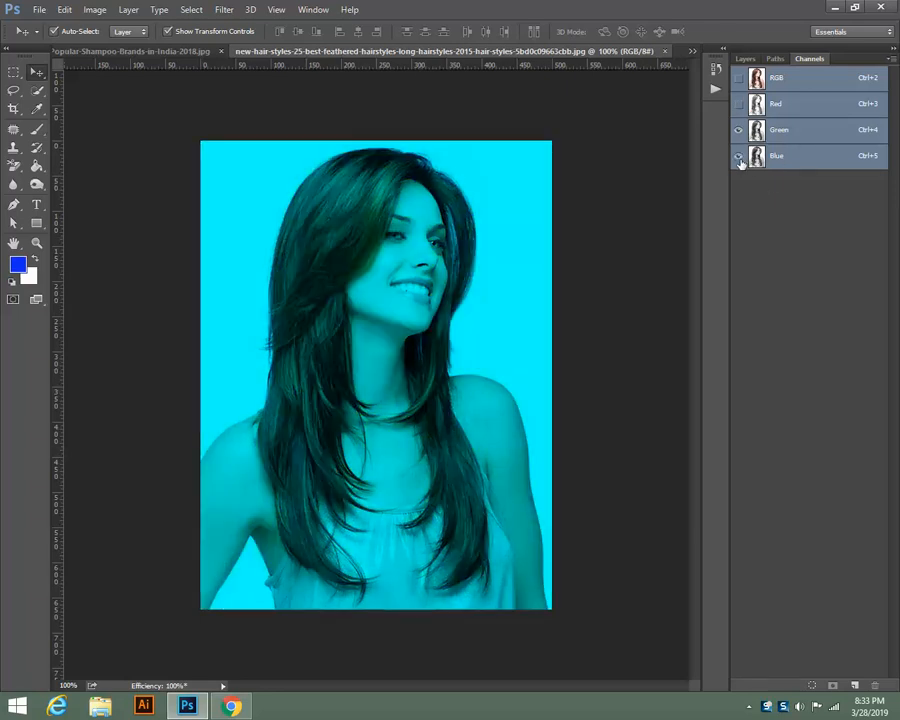
left_click(740, 131)
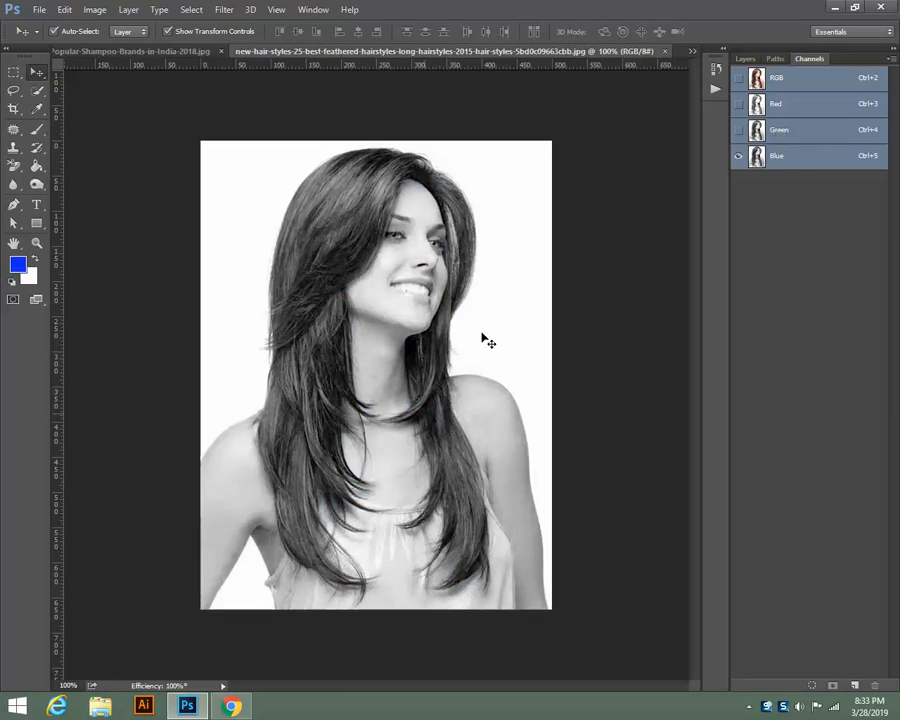
Duplicate the Blue channel.
left_click(778, 158)
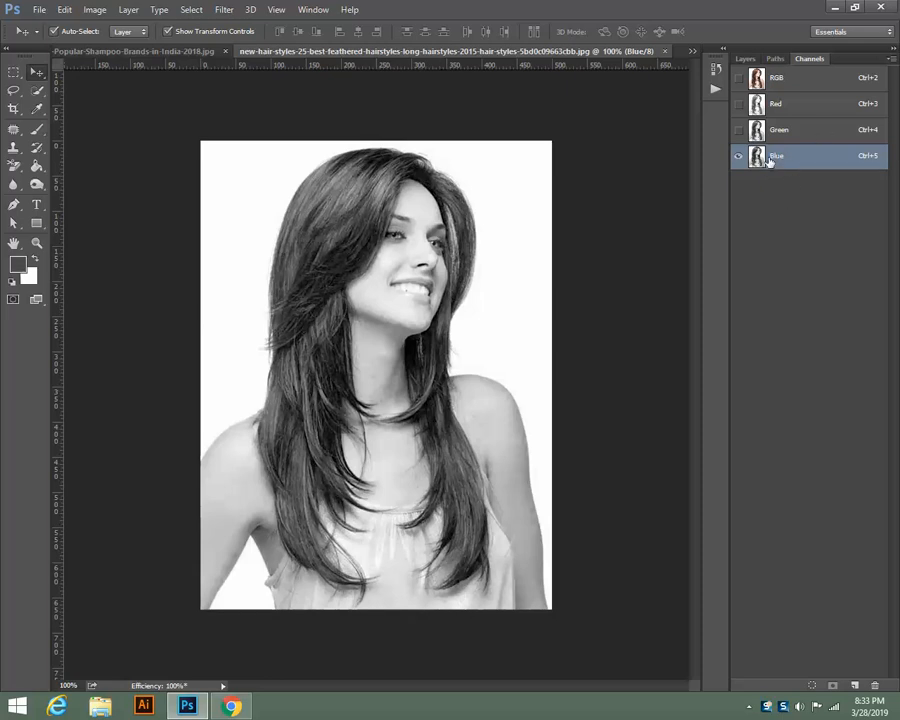
left_click_drag(782, 160, 857, 686)
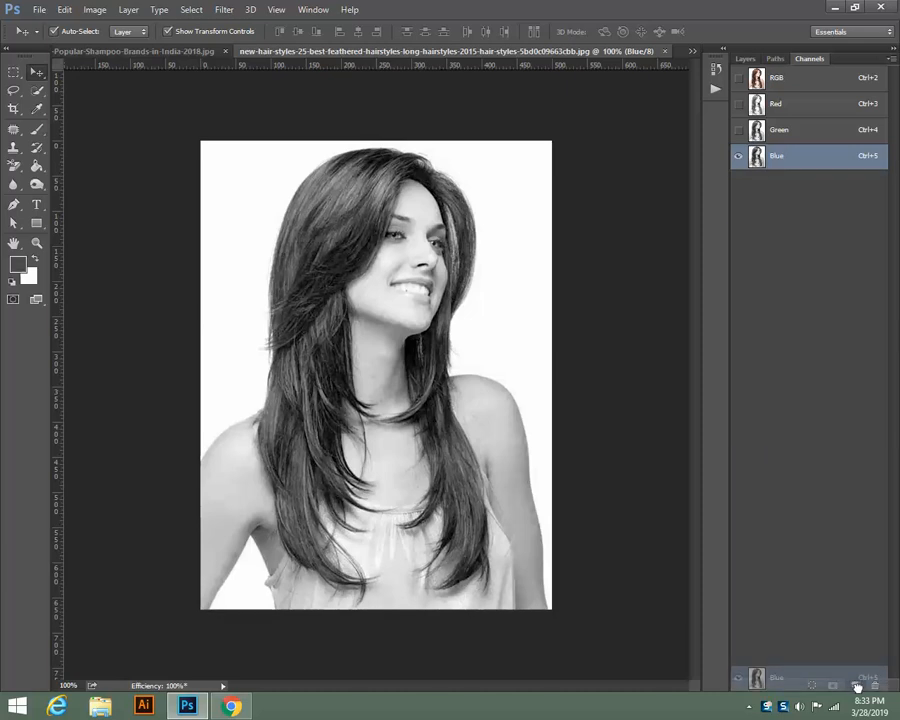
left_click_drag(857, 686, 856, 686)
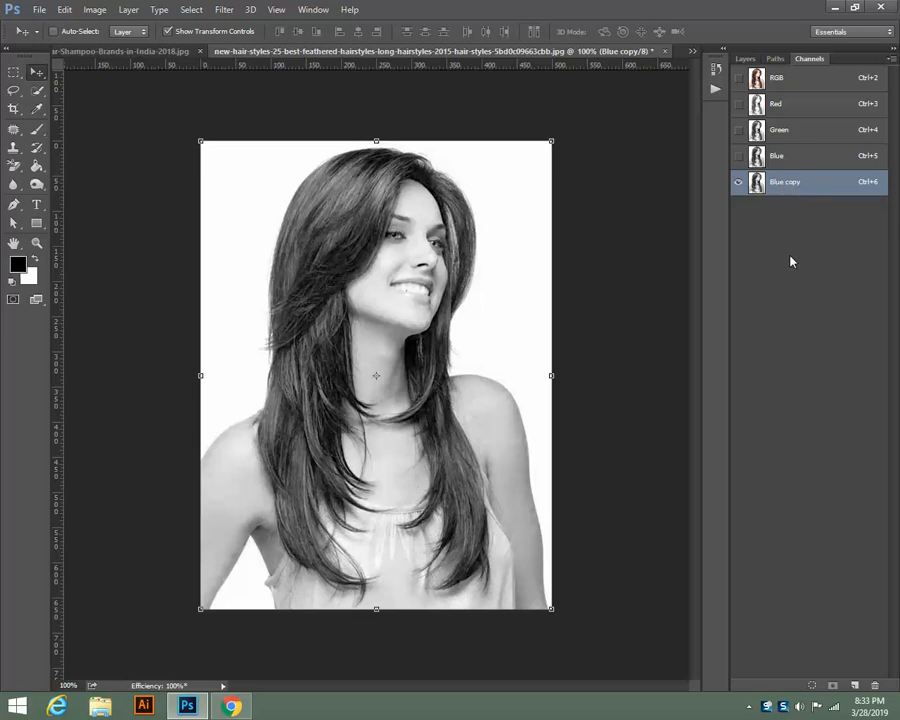
key("ctrl+l")
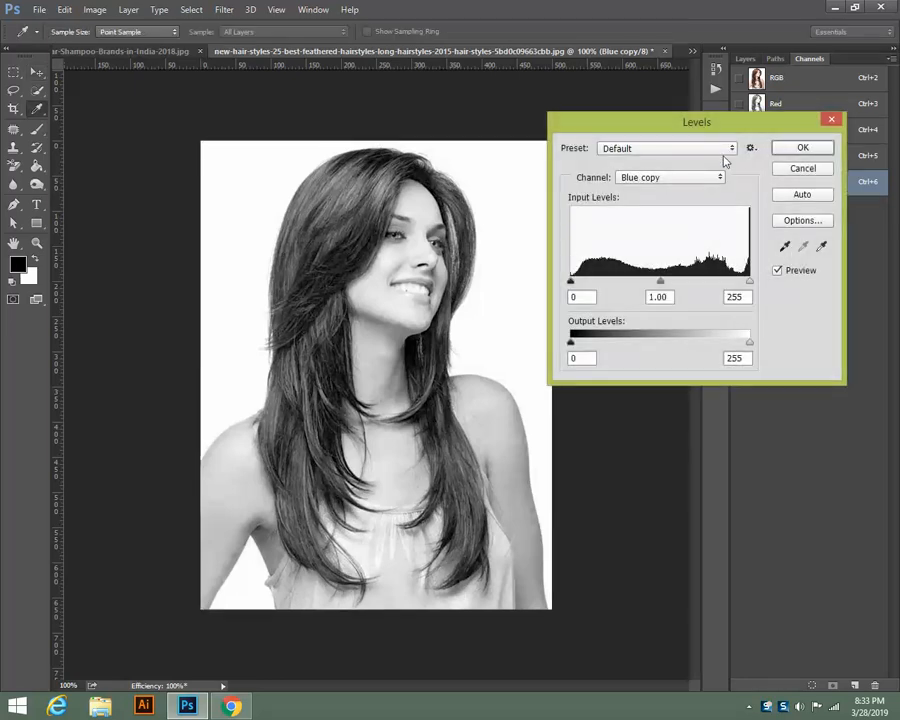
left_click(798, 168)
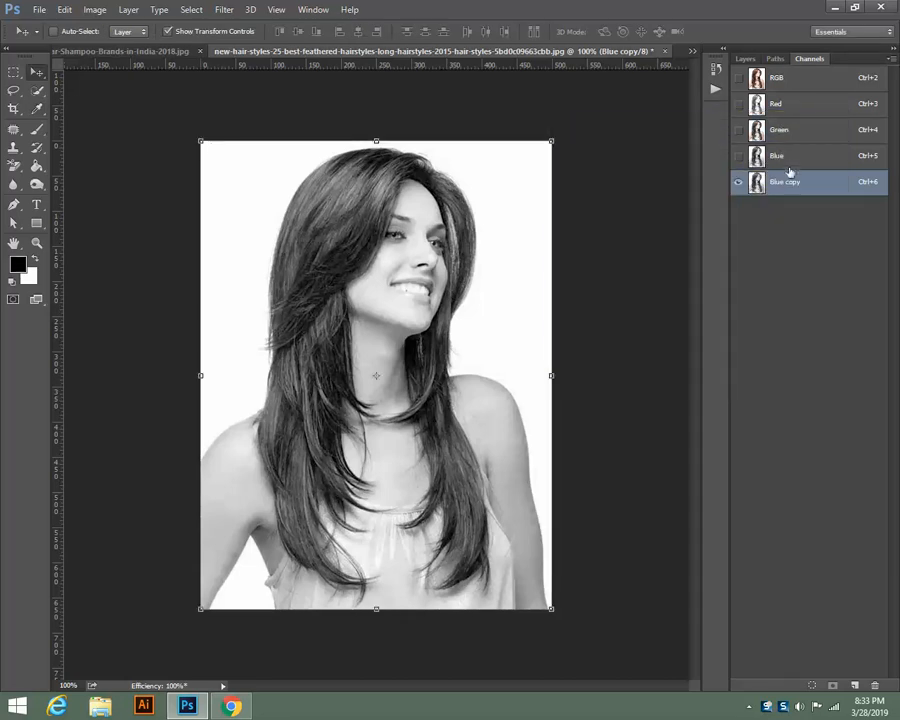
left_click(95, 10)
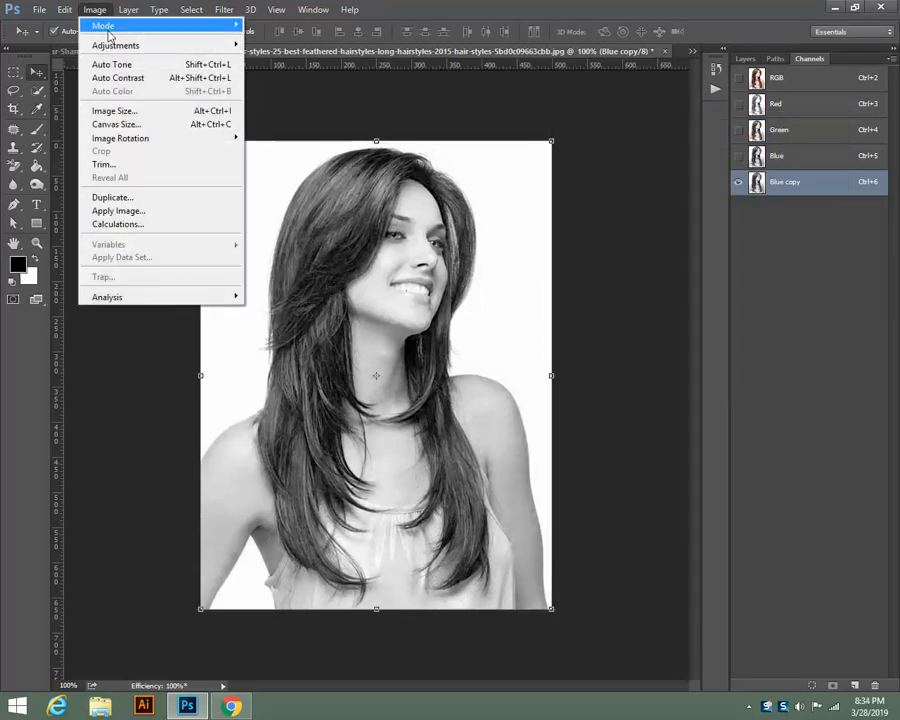
mouse_move(219, 51)
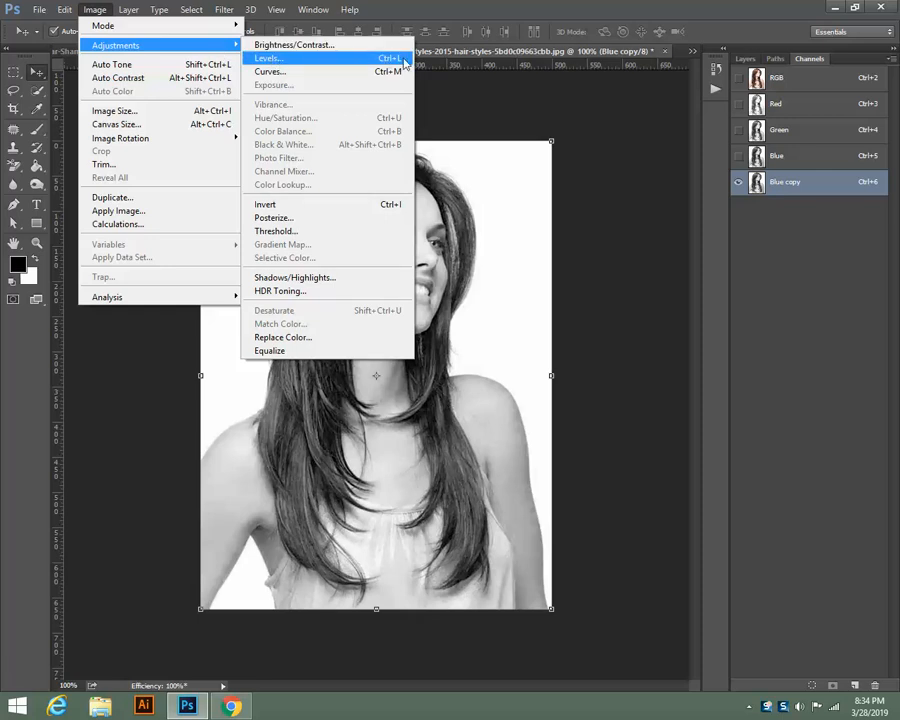
left_click(286, 64)
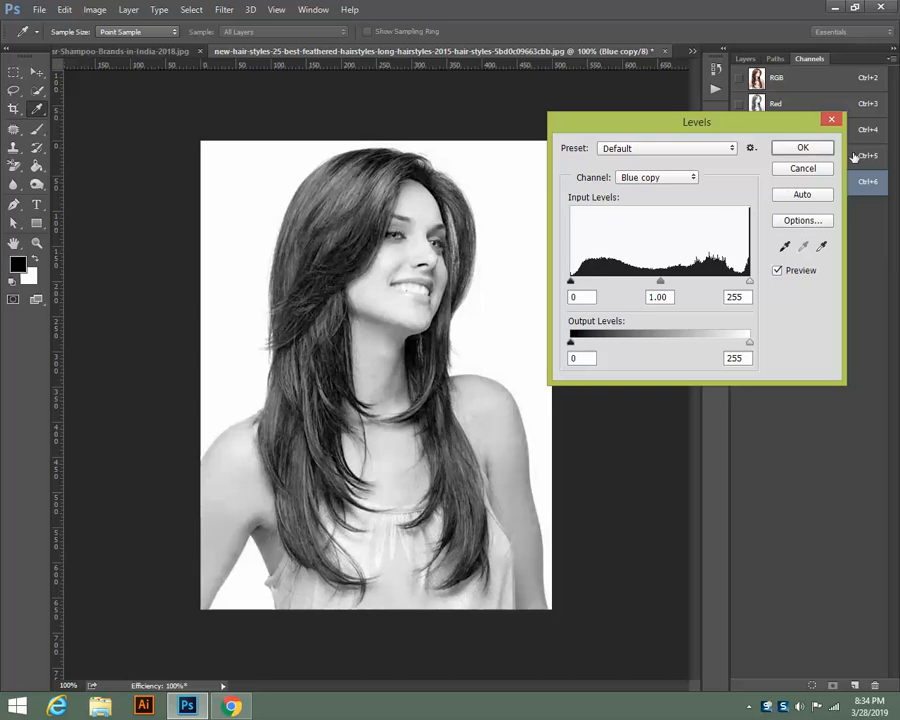
left_click(803, 168)
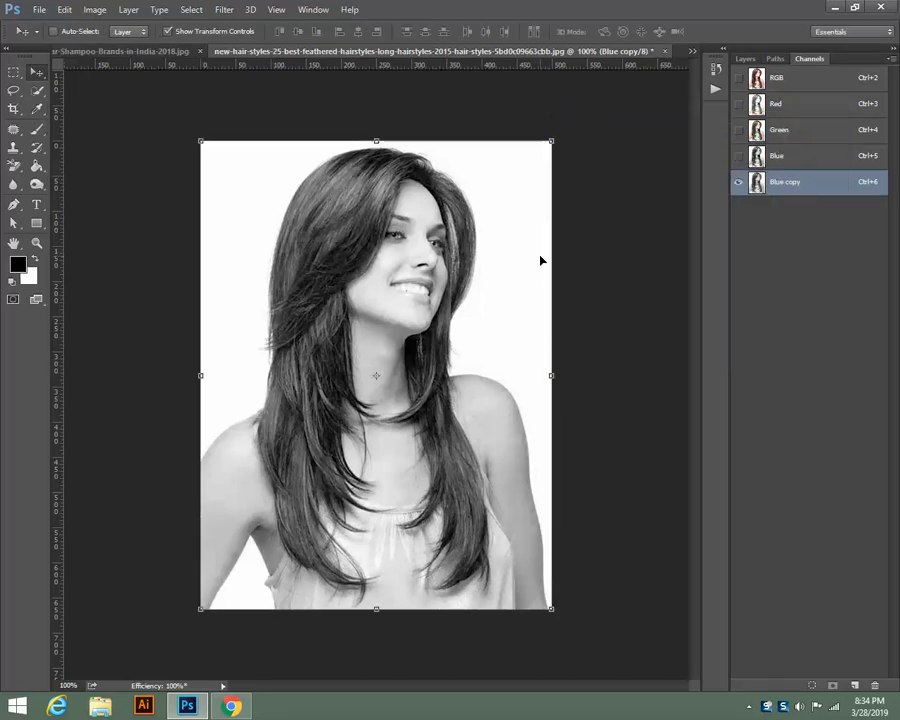
Apply Levels to the Blue copy channel with input levels 158, 0.31 and 255 to turn the woman nearly black.
key("ctrl+l")
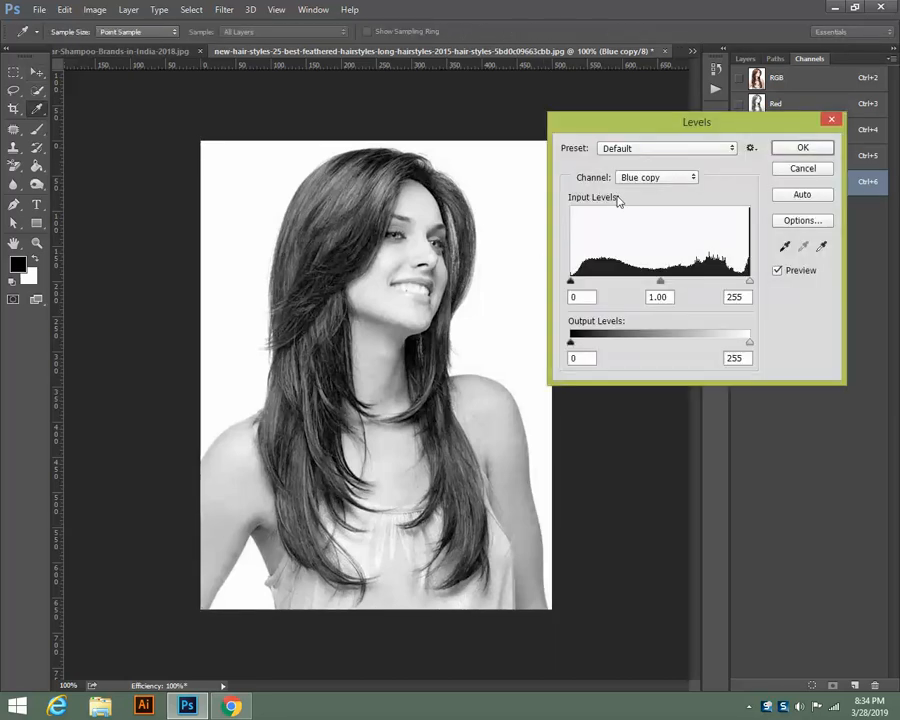
left_click_drag(664, 126, 718, 155)
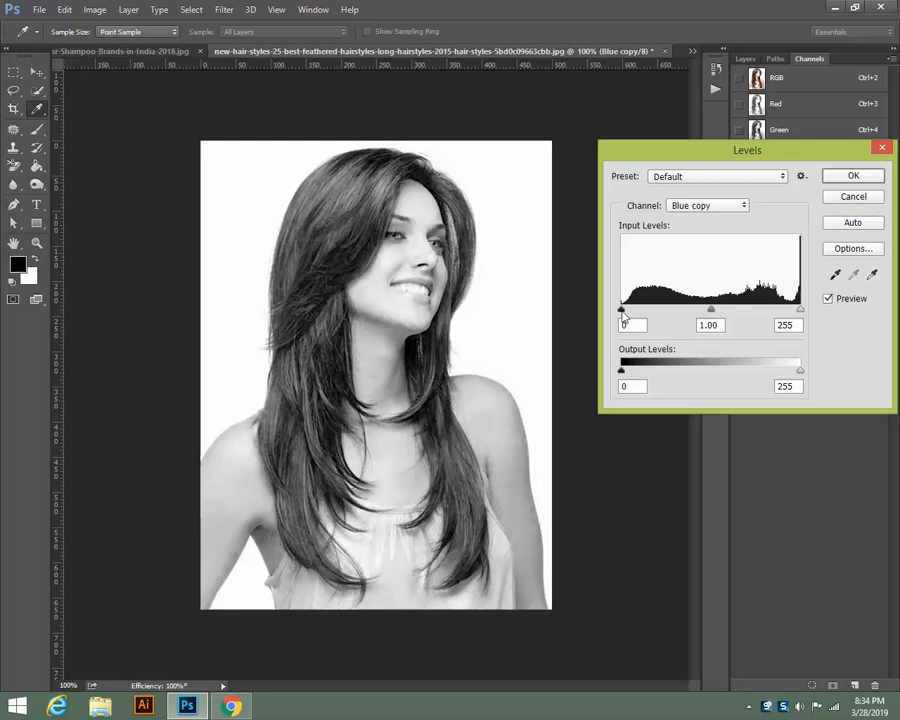
left_click_drag(622, 310, 766, 316)
left_click_drag(697, 309, 716, 317)
left_click_drag(800, 310, 783, 319)
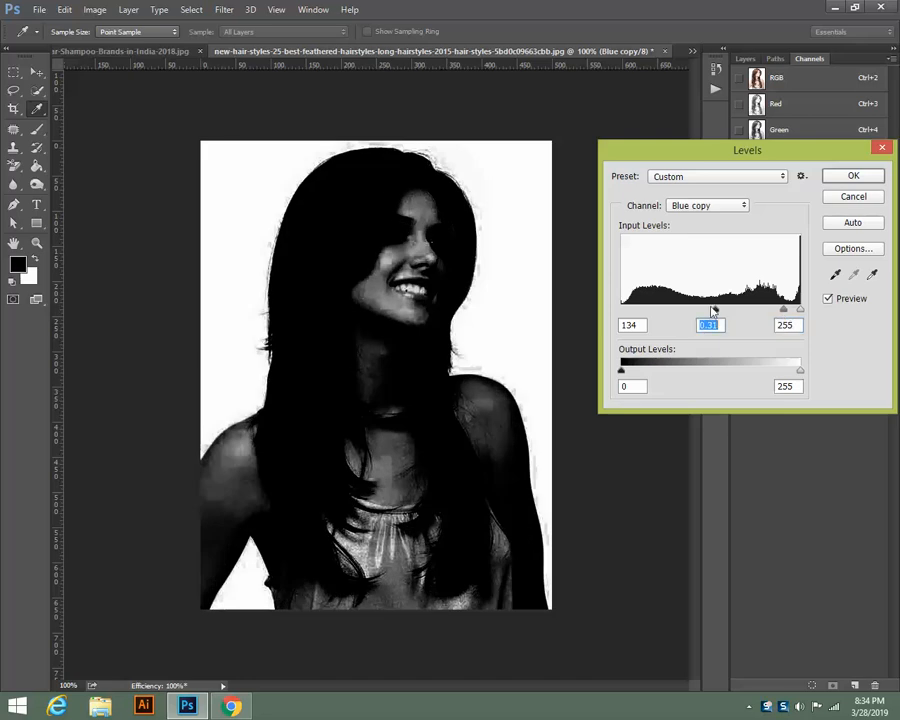
left_click_drag(713, 311, 731, 312)
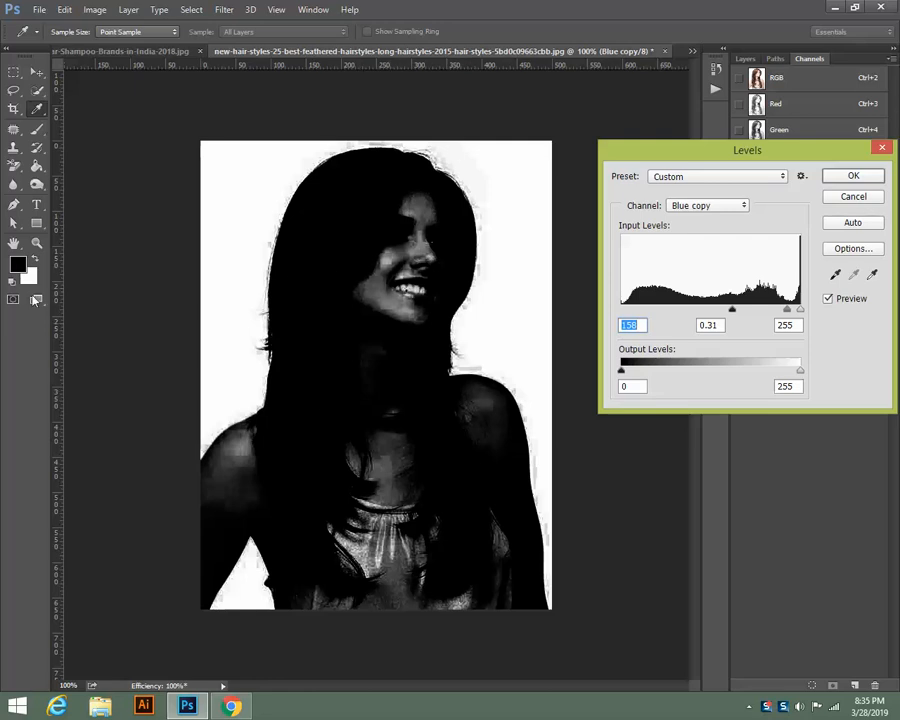
left_click(848, 177)
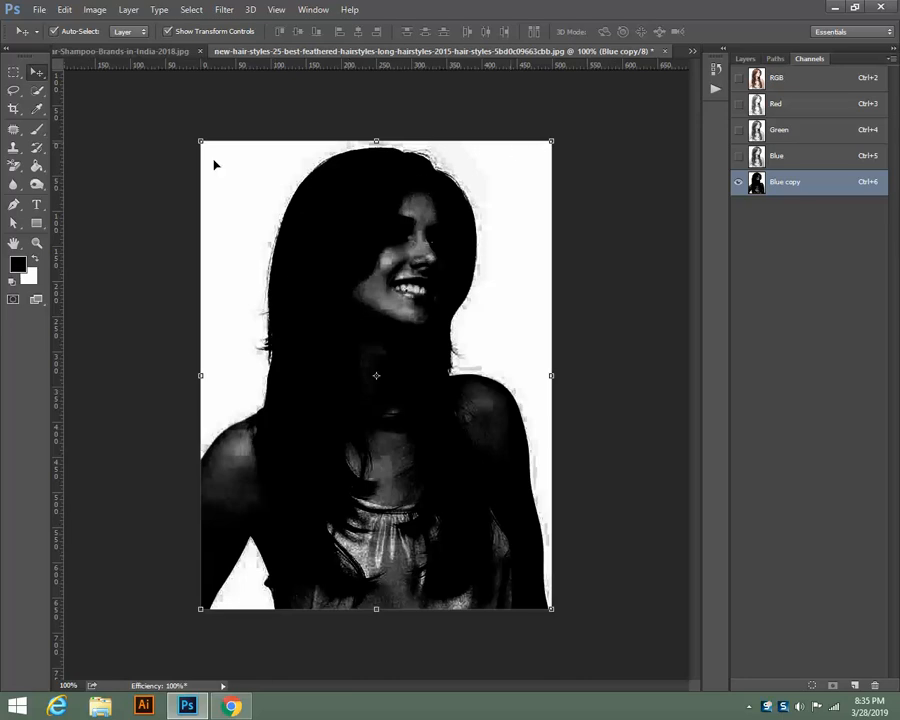
Paint black with a soft 50 px Brush over the woman's forehead, eyes, nose and cheek in the Blue copy channel.
left_click(37, 129)
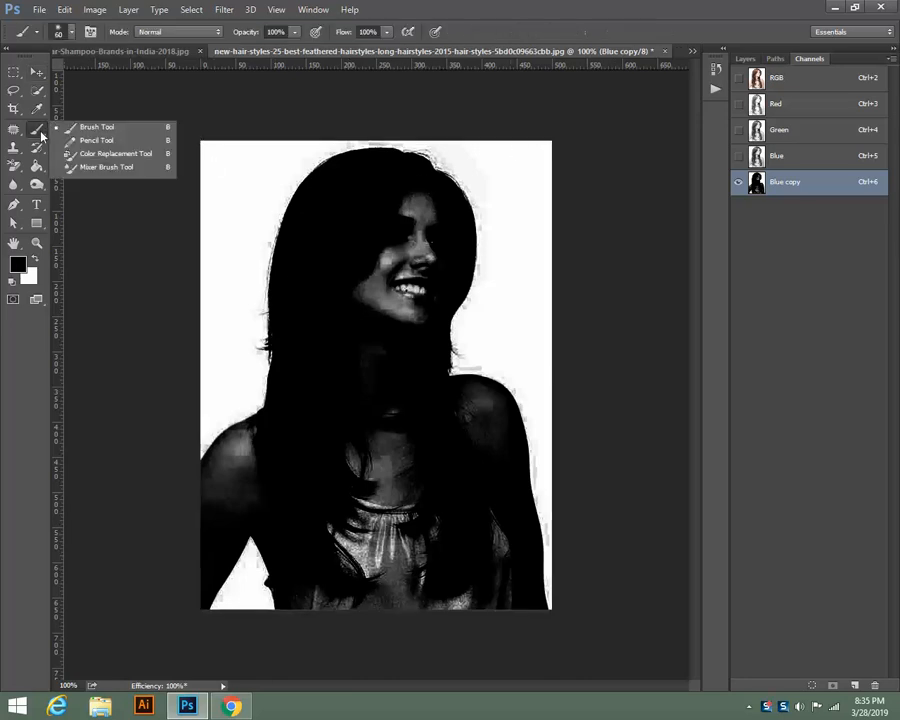
left_click(104, 133)
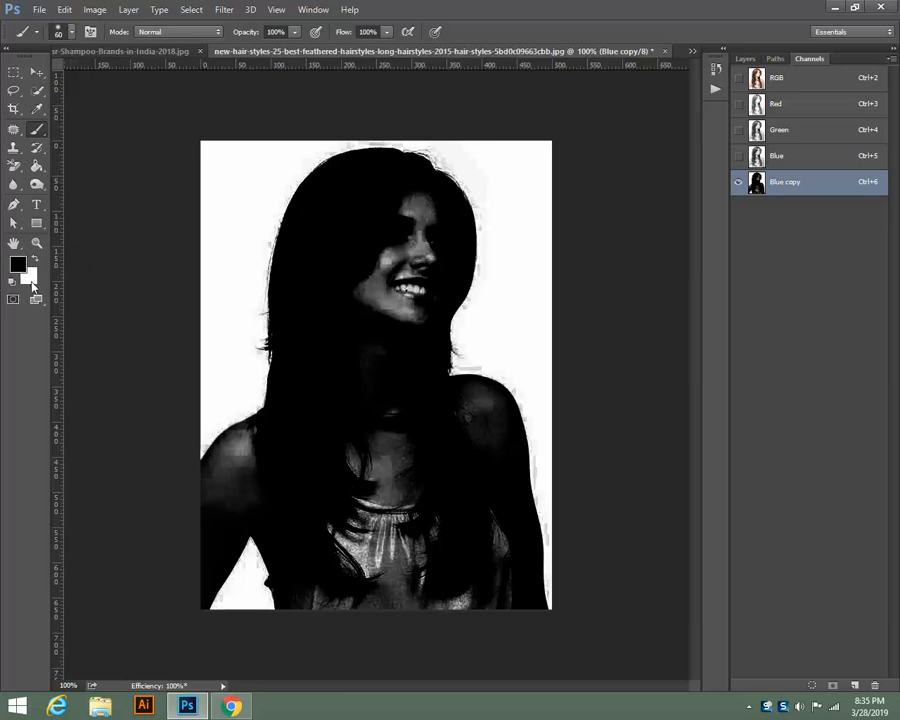
key("ctrl+plus")
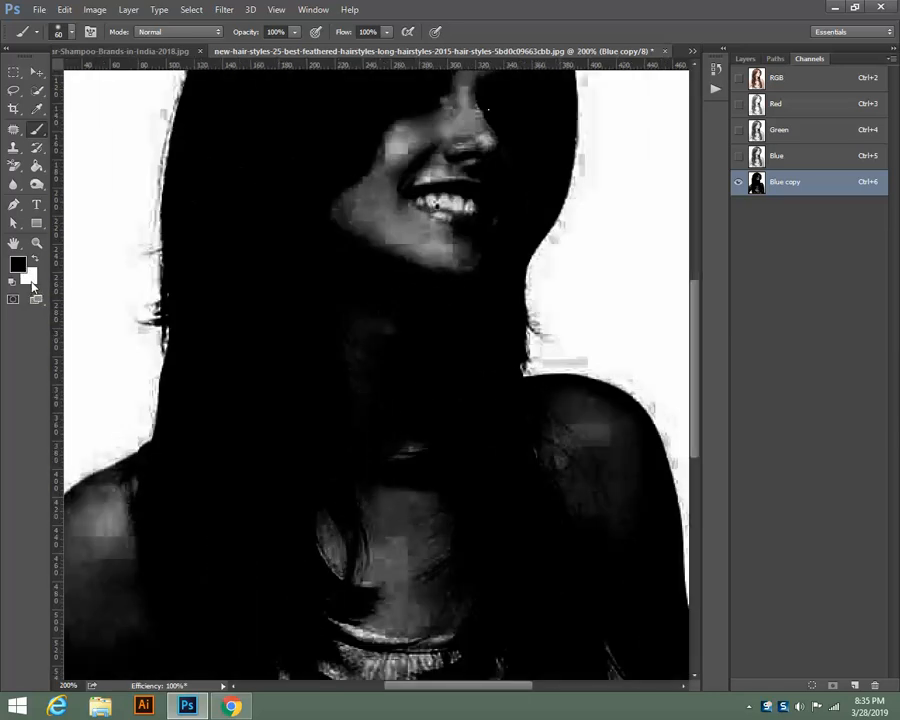
mouse_move(294, 361)
left_mouse_down()
mouse_move(285, 398)
mouse_move(218, 524)
left_mouse_up()
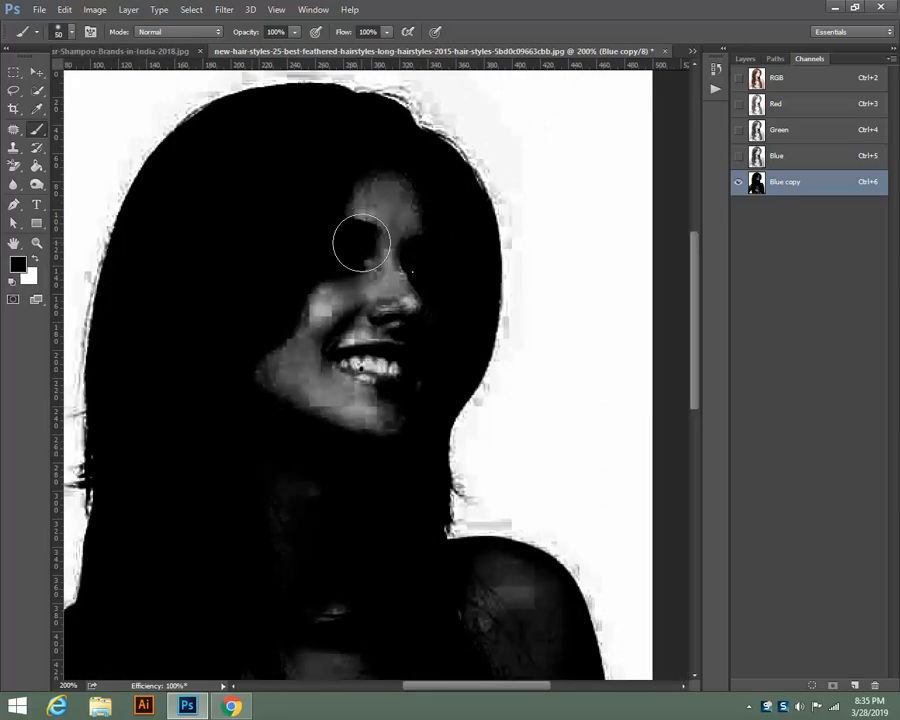
mouse_move(374, 203)
left_mouse_down()
mouse_move(353, 326)
mouse_move(357, 195)
mouse_move(331, 322)
mouse_move(104, 301)
left_mouse_up()
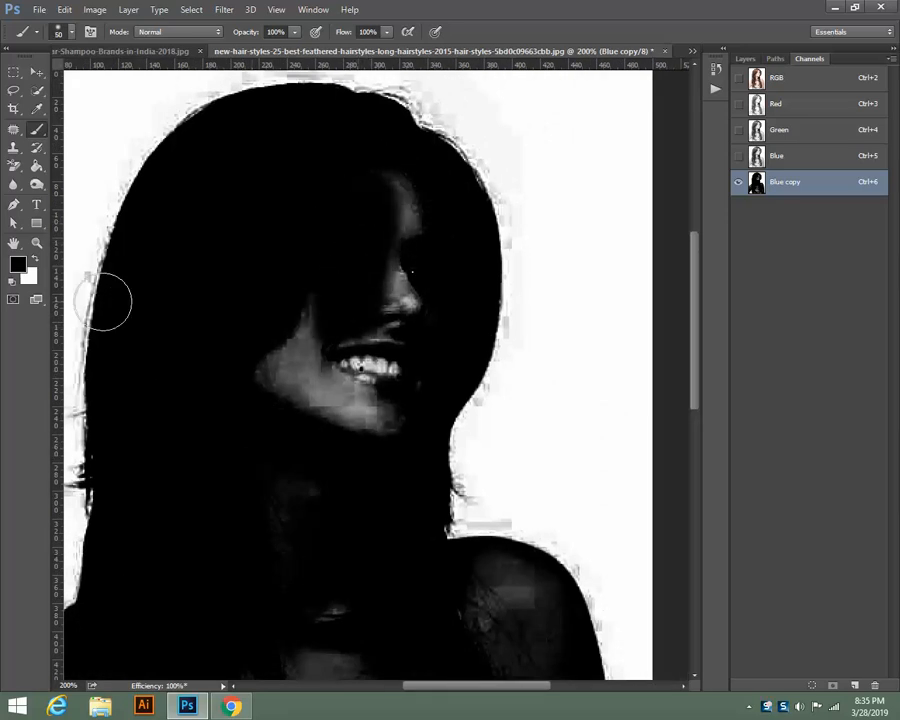
mouse_move(399, 202)
left_mouse_down()
mouse_move(383, 337)
mouse_move(385, 207)
mouse_move(398, 238)
mouse_move(382, 346)
left_mouse_up()
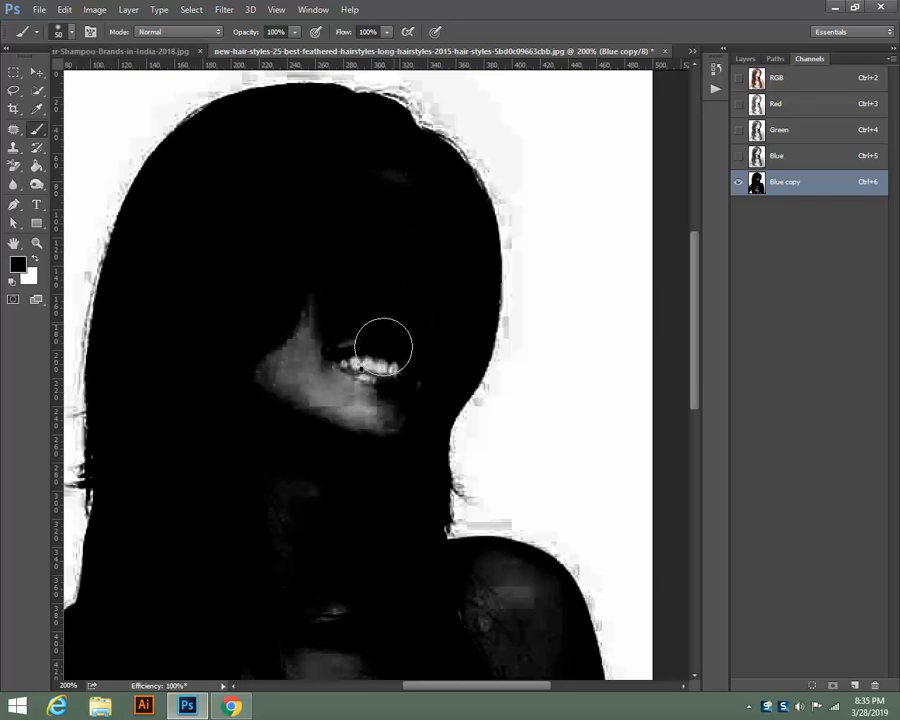
Set the brush to 100% hardness and 29 px, and paint the remaining grey areas of the mouth, jaw and neck black.
left_click(72, 33)
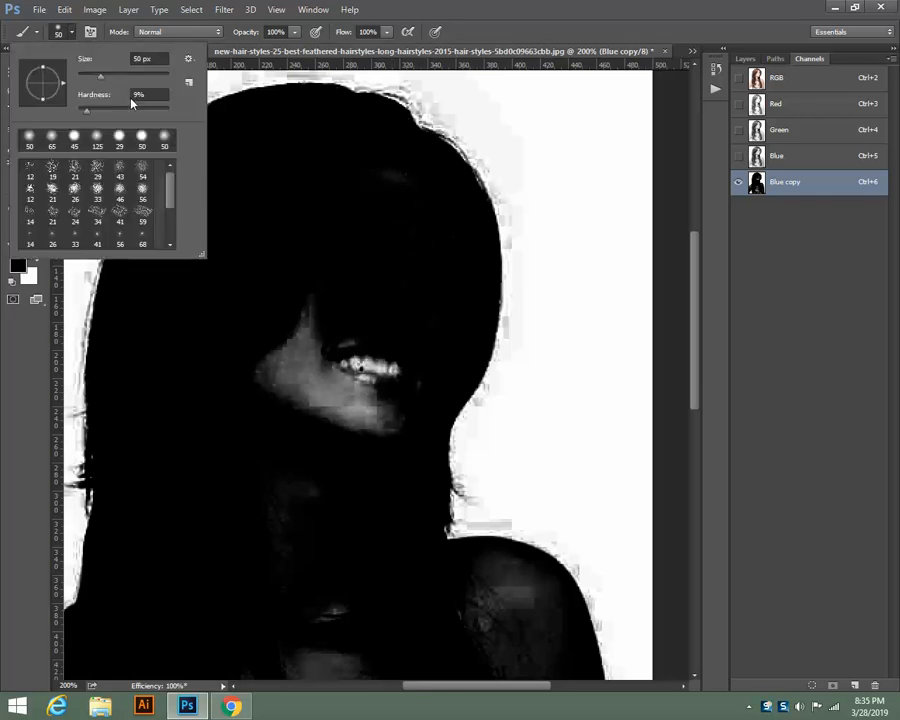
left_click_drag(88, 110, 147, 117)
left_click_drag(70, 57, 64, 57)
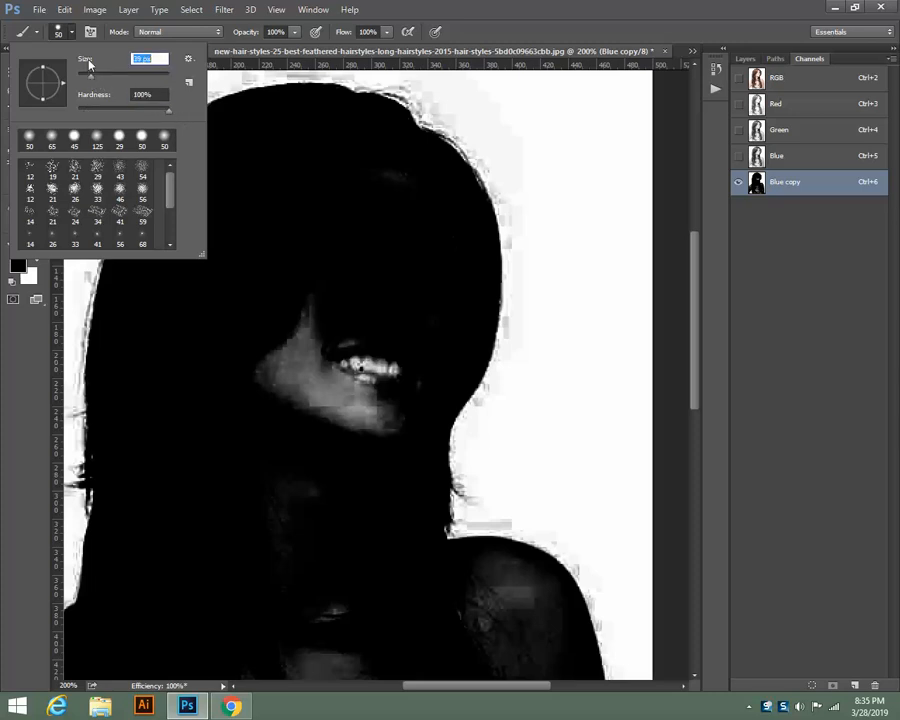
left_click(71, 31)
mouse_move(306, 274)
left_mouse_down()
mouse_move(305, 412)
mouse_move(300, 294)
mouse_move(281, 424)
mouse_move(273, 310)
mouse_move(262, 342)
mouse_move(299, 419)
mouse_move(325, 378)
mouse_move(341, 320)
mouse_move(349, 402)
mouse_move(371, 421)
mouse_move(416, 306)
left_mouse_up()
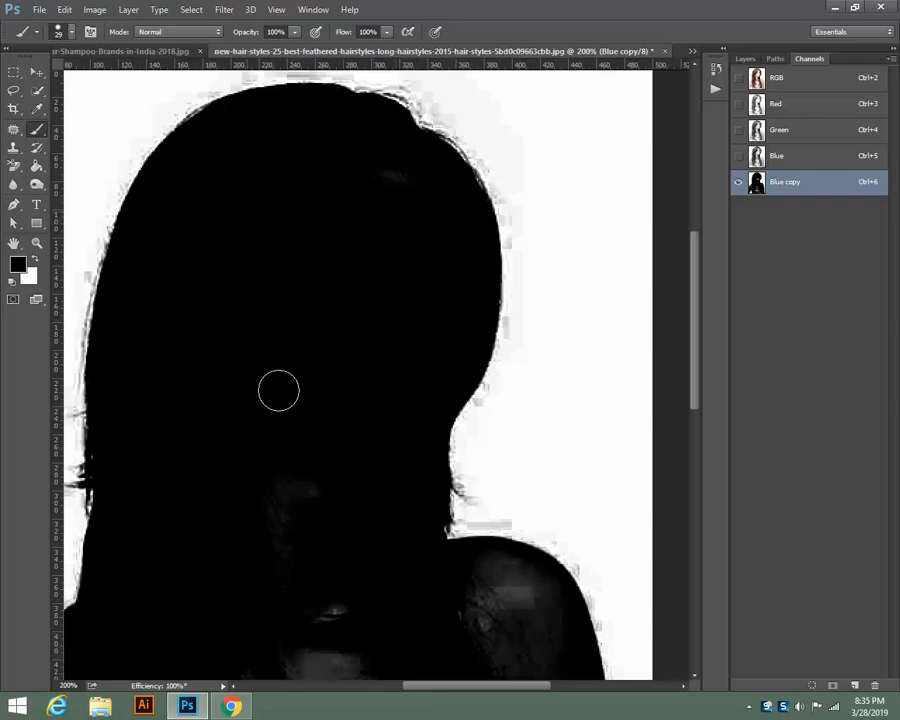
mouse_move(280, 369)
left_mouse_down()
mouse_move(275, 636)
mouse_move(325, 585)
mouse_move(314, 510)
mouse_move(342, 508)
mouse_move(360, 605)
left_mouse_up()
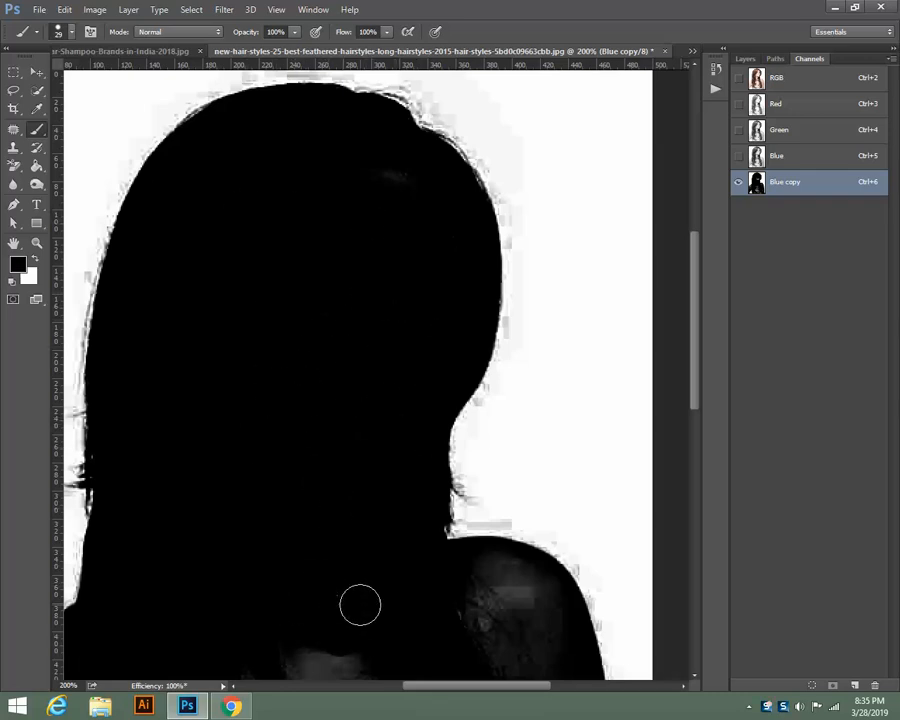
Paint the grey areas of the chest, top and upper arm on the image's left side black in the Blue copy channel.
key("ctrl+minus")
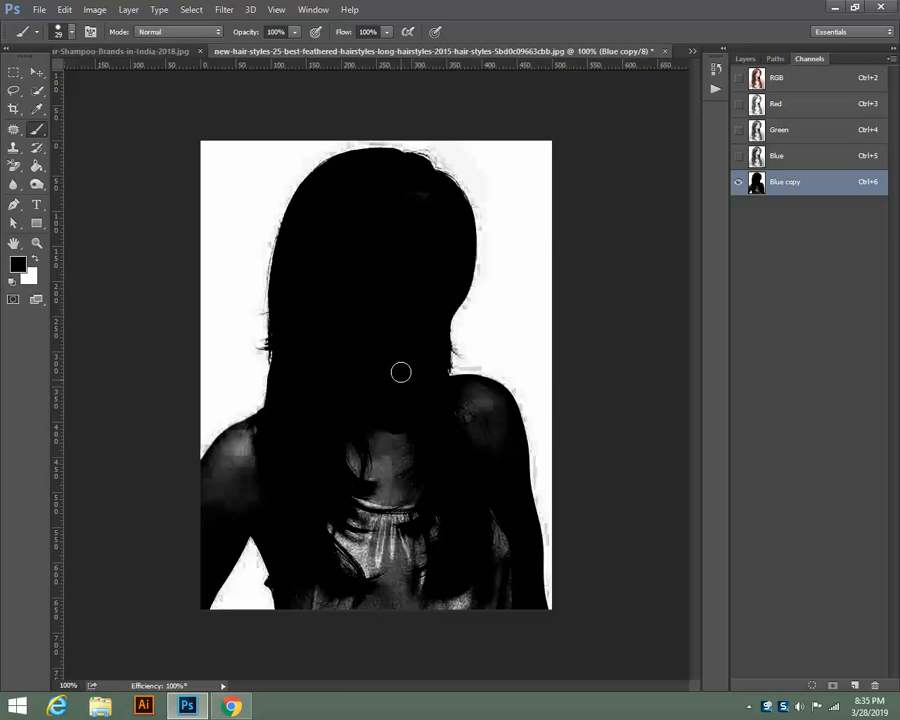
mouse_move(399, 373)
left_mouse_down()
mouse_move(385, 507)
mouse_move(366, 380)
mouse_move(379, 554)
mouse_move(399, 409)
mouse_move(421, 594)
mouse_move(394, 564)
mouse_move(398, 484)
mouse_move(375, 494)
mouse_move(371, 647)
mouse_move(343, 521)
mouse_move(325, 580)
mouse_move(315, 498)
mouse_move(320, 566)
mouse_move(319, 549)
mouse_move(385, 572)
mouse_move(436, 530)
mouse_move(442, 628)
mouse_move(434, 610)
mouse_move(455, 627)
mouse_move(460, 559)
mouse_move(498, 592)
mouse_move(500, 549)
mouse_move(504, 584)
left_mouse_up()
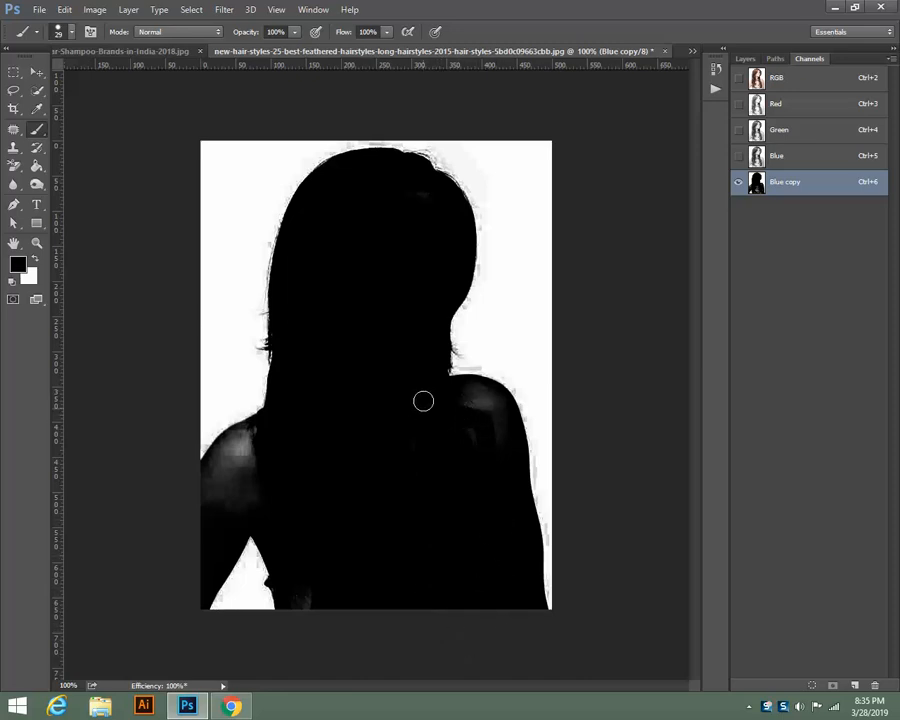
mouse_move(323, 428)
left_mouse_down()
mouse_move(258, 447)
mouse_move(282, 422)
mouse_move(298, 436)
mouse_move(358, 410)
mouse_move(258, 439)
mouse_move(189, 552)
mouse_move(257, 437)
mouse_move(188, 511)
mouse_move(218, 466)
mouse_move(273, 436)
mouse_move(273, 468)
mouse_move(222, 533)
mouse_move(228, 491)
left_mouse_up()
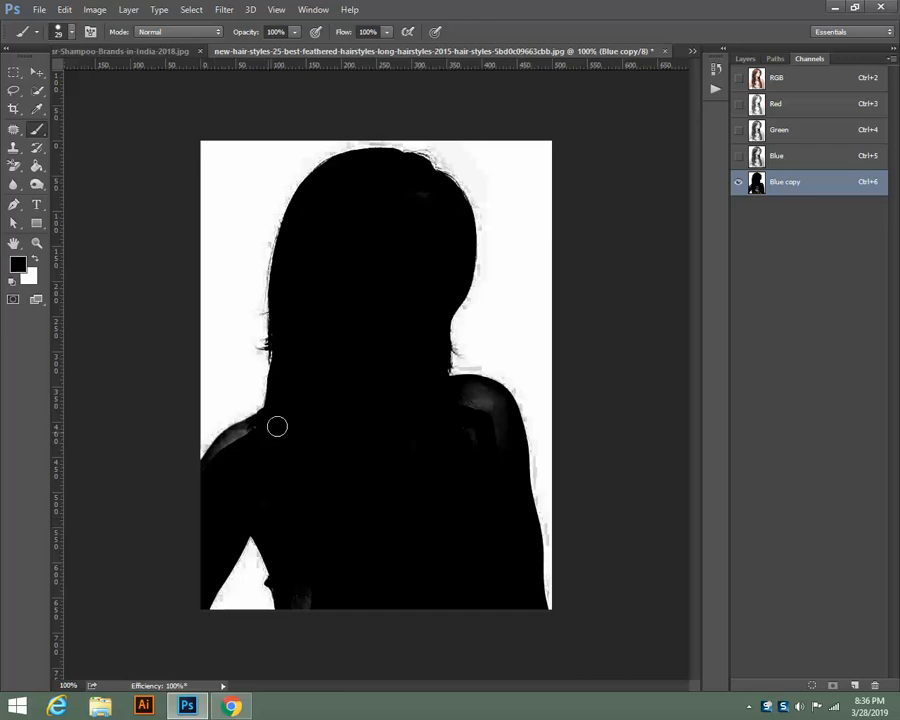
Fill the grey edge of the shoulder on the image's left side with black, reducing the brush to 10 px.
key("ctrl+plus")
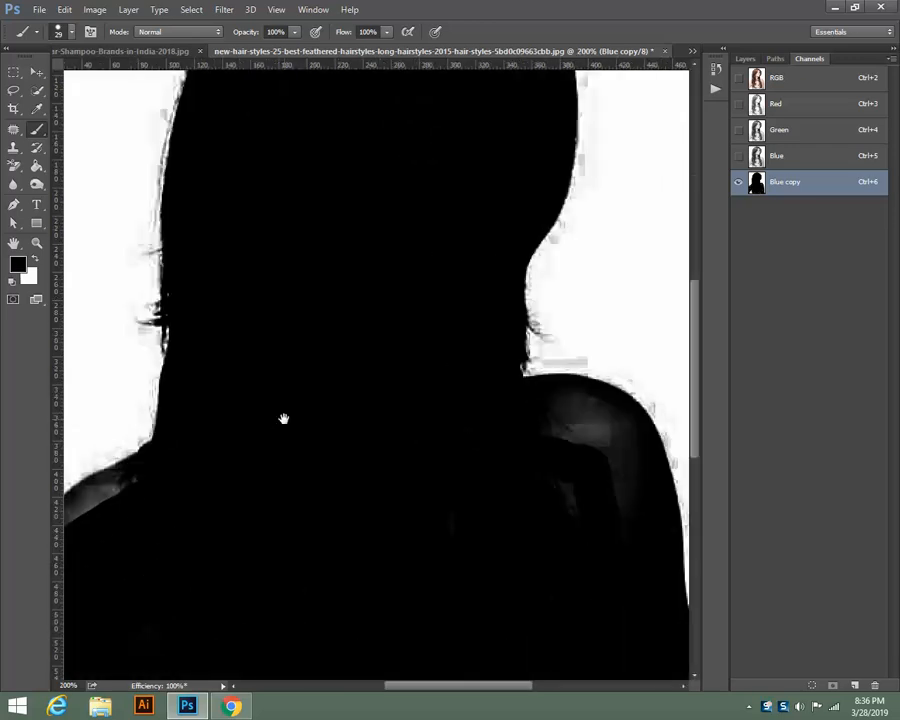
left_click_drag(431, 390, 576, 360)
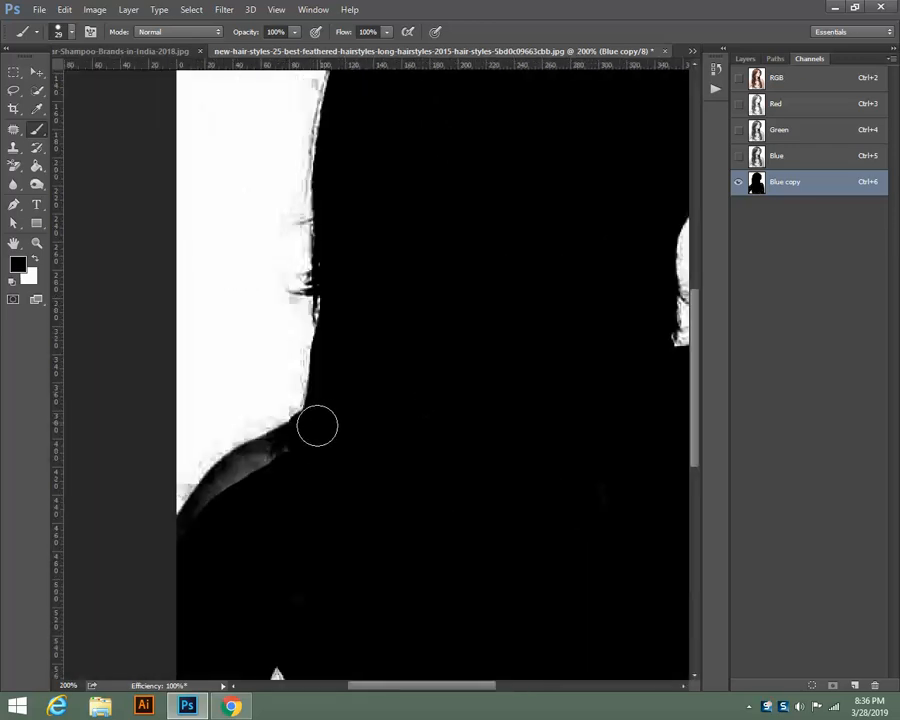
mouse_move(305, 437)
left_mouse_down()
mouse_move(227, 487)
mouse_move(188, 545)
left_mouse_up()
key("bracketleft")
key("bracketleft")
key("bracketleft")
key("bracketleft")
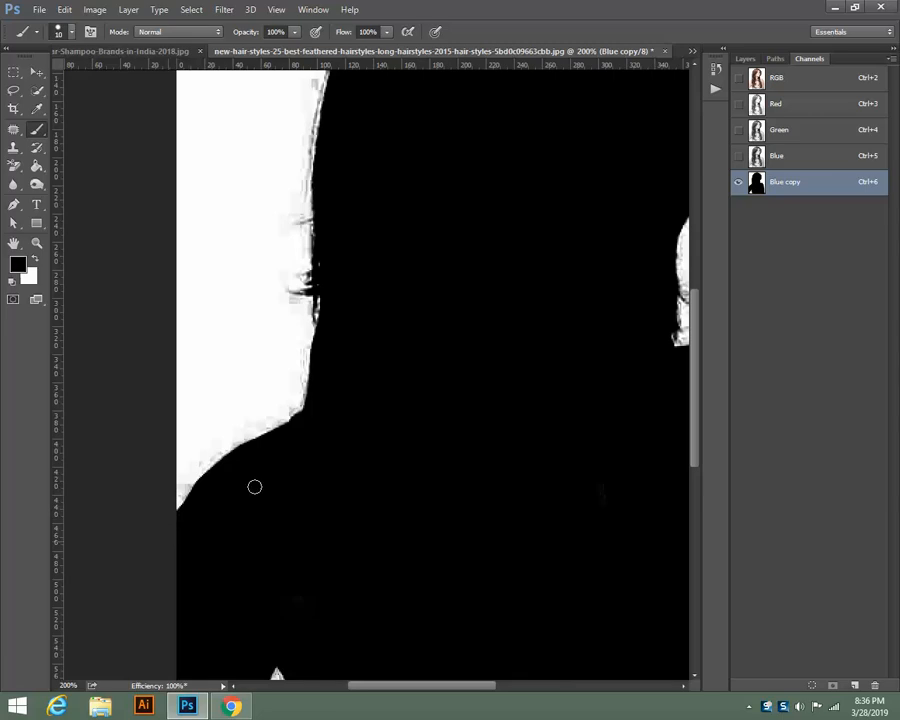
Paint black over the grey patch in the top beside the gap between arm and waist.
scroll(315, 528, "down", 5)
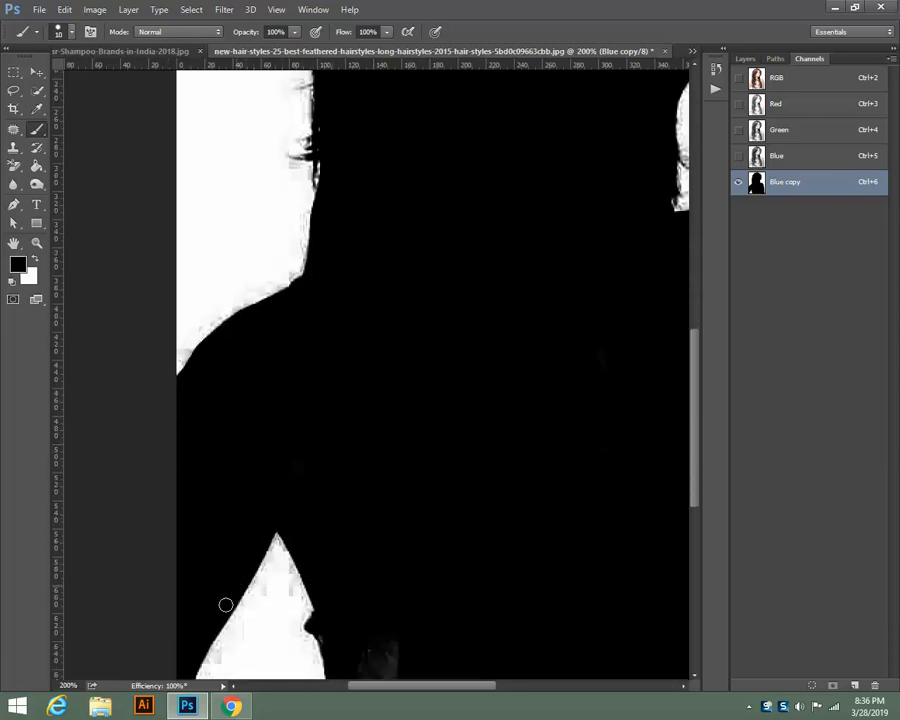
scroll(174, 664, "down", 4)
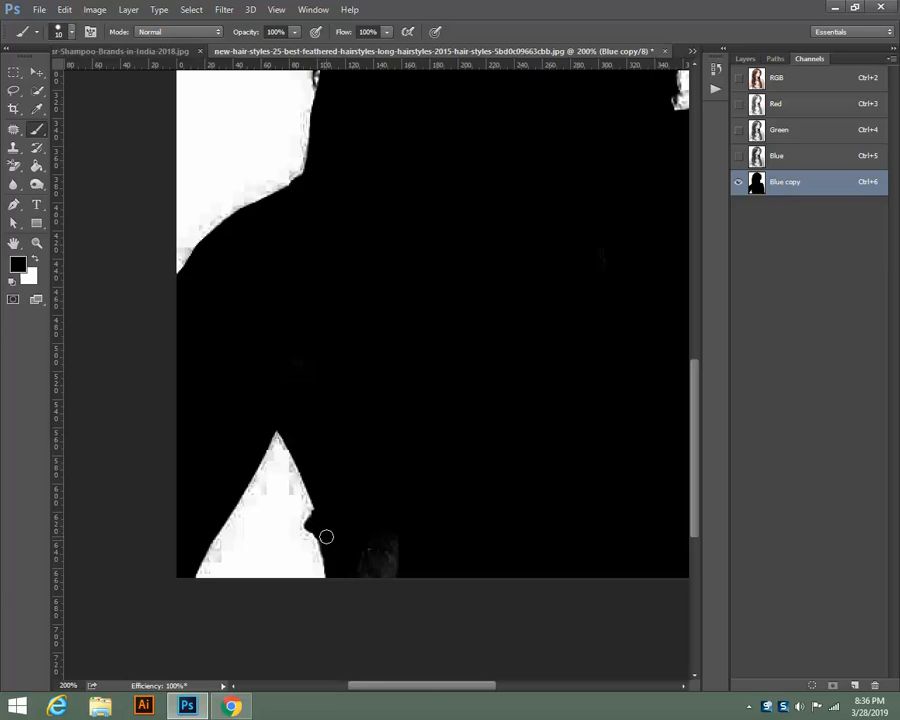
mouse_move(338, 584)
left_mouse_down()
mouse_move(422, 558)
mouse_move(365, 572)
mouse_move(406, 563)
mouse_move(378, 549)
left_mouse_up()
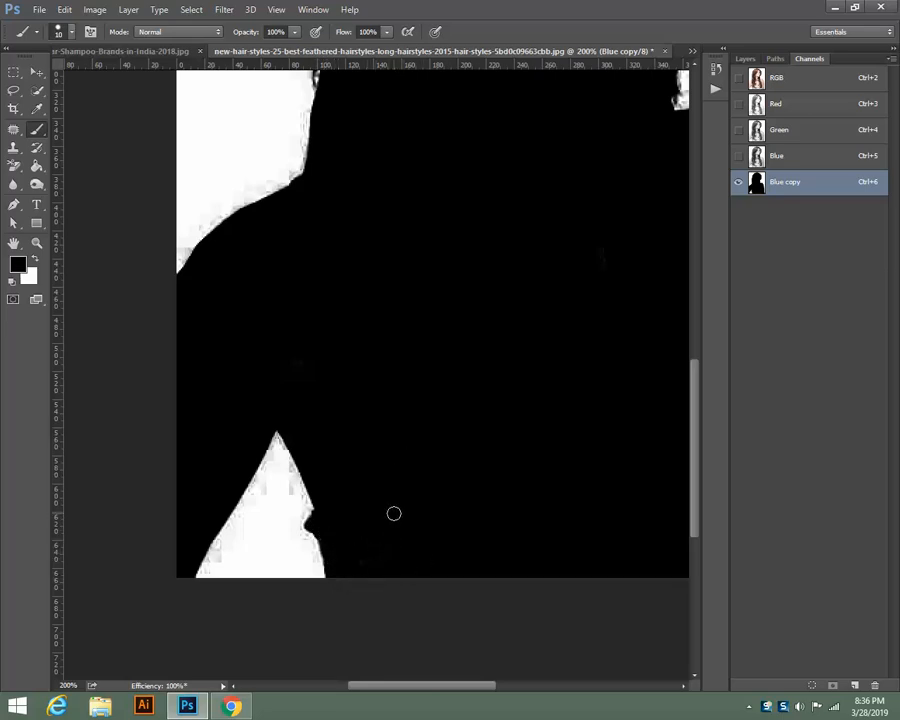
Enlarge the brush to 35 px and paint the shoulder and upper arm on the image's right side solid black.
key("bracketright")
key("bracketright")
key("bracketright")
key("bracketright")
key("bracketright")
key("ctrl+minus")
key("ctrl+minus")
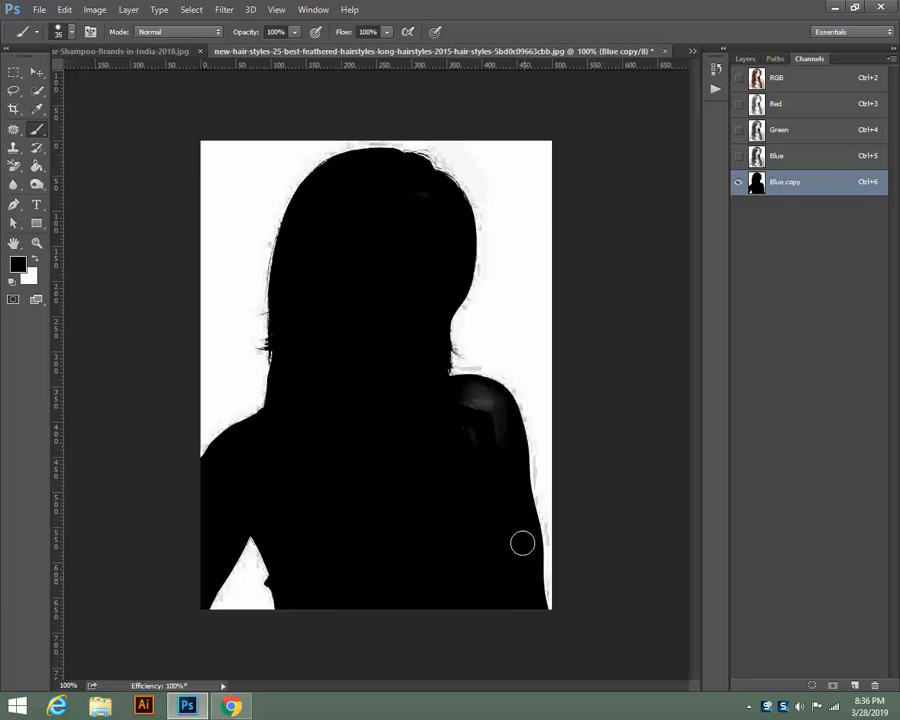
mouse_move(517, 508)
left_mouse_down()
mouse_move(500, 410)
mouse_move(470, 386)
mouse_move(452, 397)
left_mouse_up()
key("ctrl+plus")
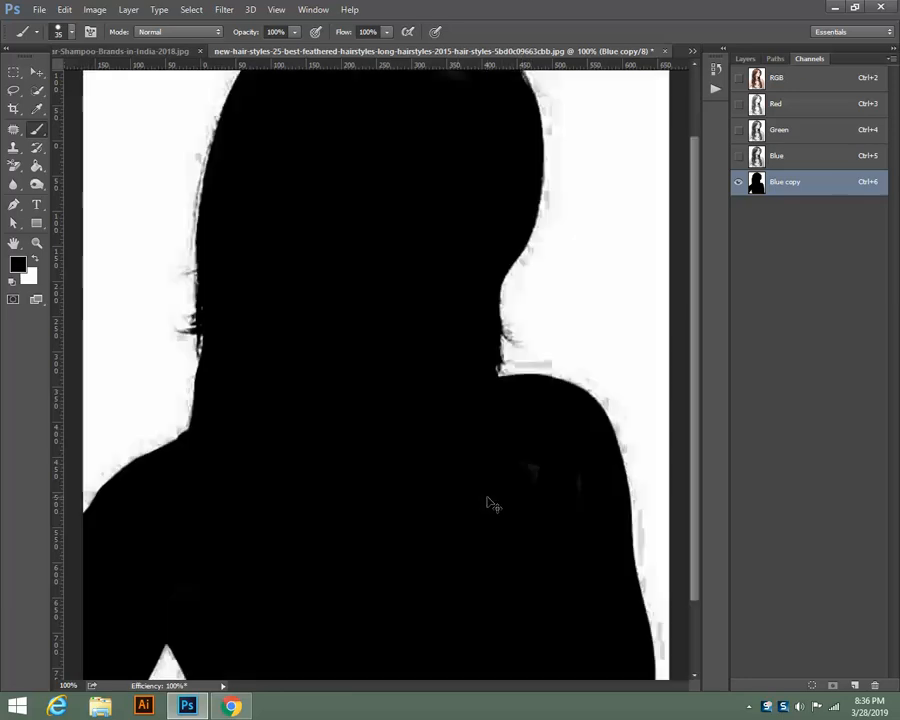
left_click_drag(487, 498, 305, 523)
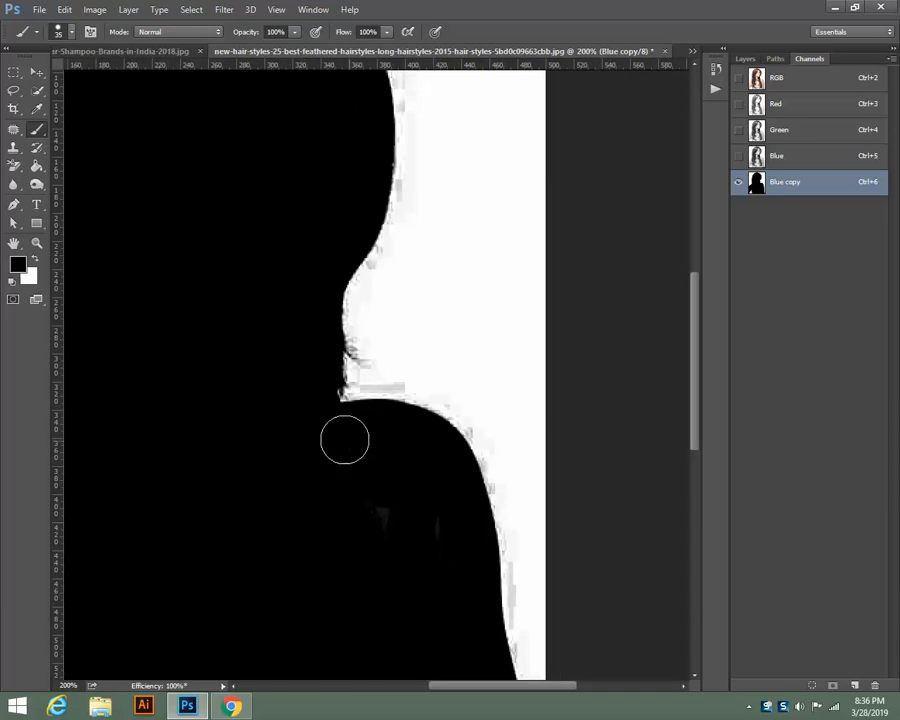
mouse_move(340, 430)
left_mouse_down()
mouse_move(402, 431)
mouse_move(444, 458)
mouse_move(462, 508)
mouse_move(476, 625)
mouse_move(444, 561)
left_mouse_up()
scroll(427, 525, "down", 4)
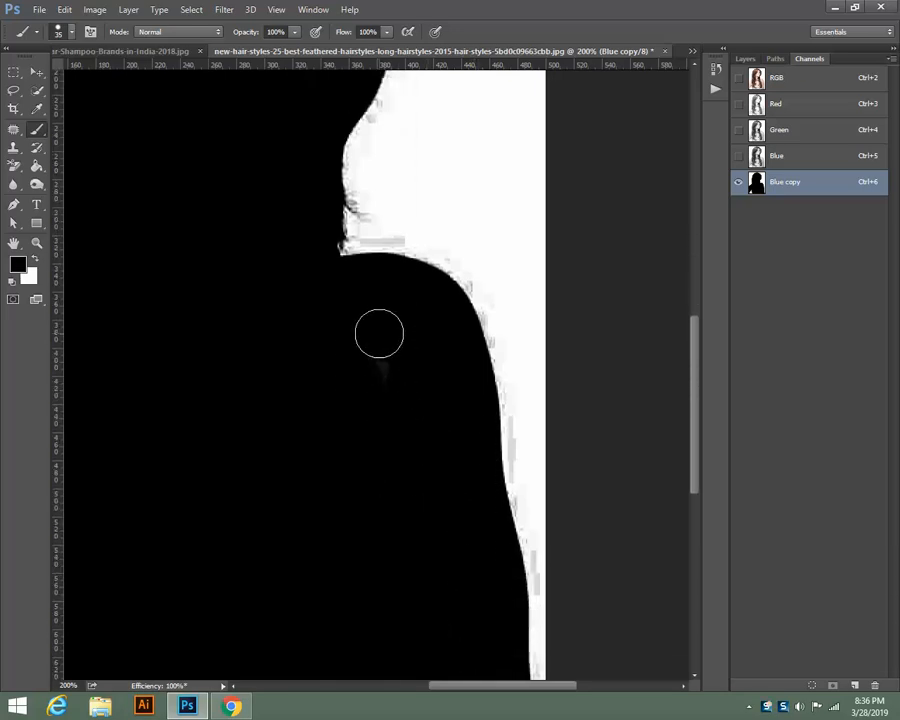
scroll(430, 520, "down", 2)
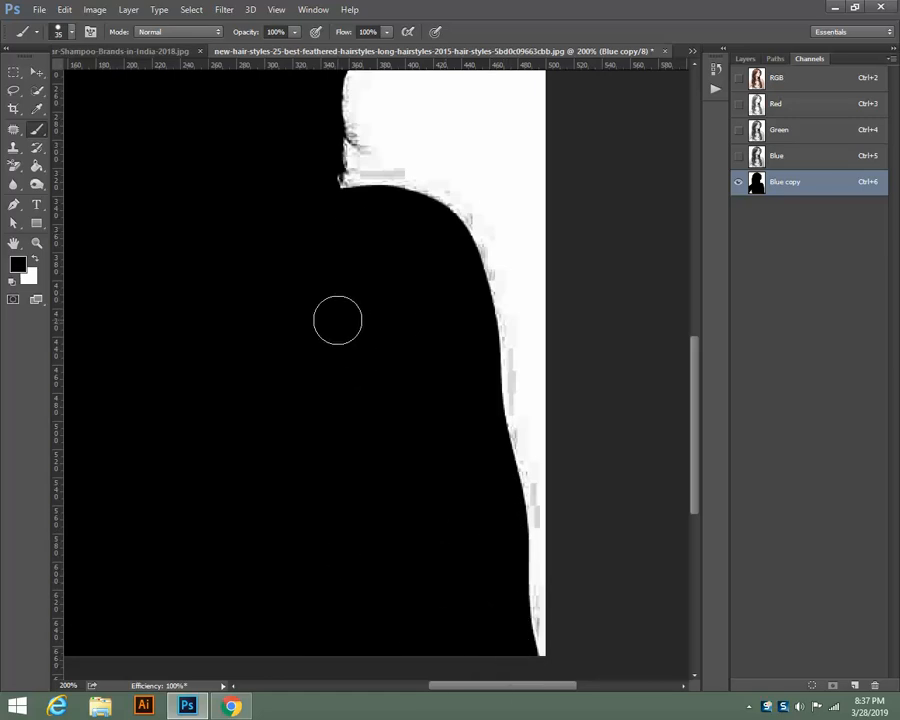
key("ctrl+minus")
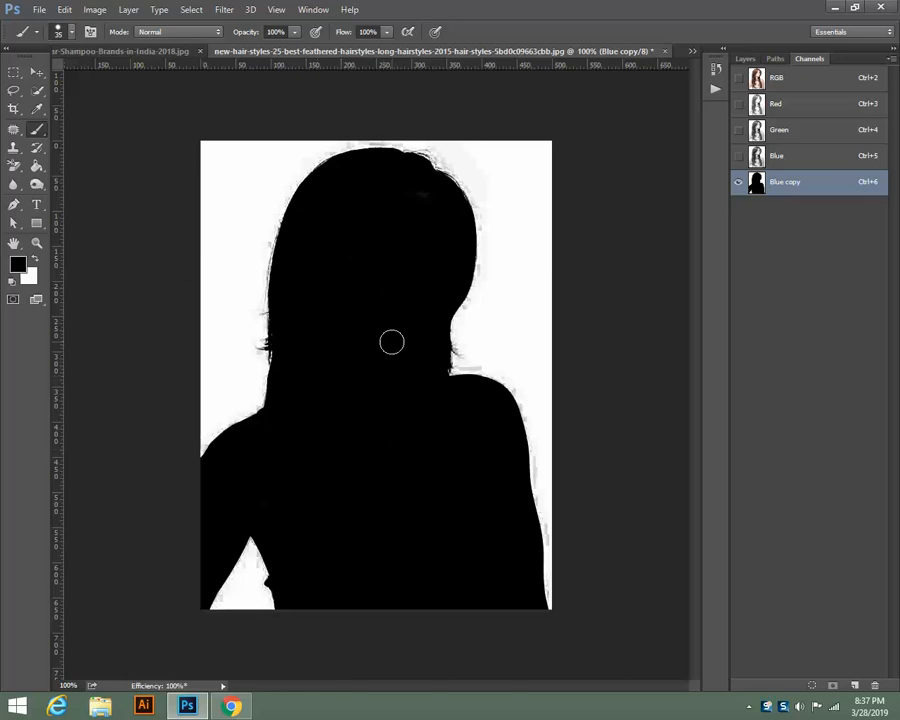
Load the Blue copy channel as a selection, then show and activate the RGB composite and return to the Background layer.
left_click(35, 73)
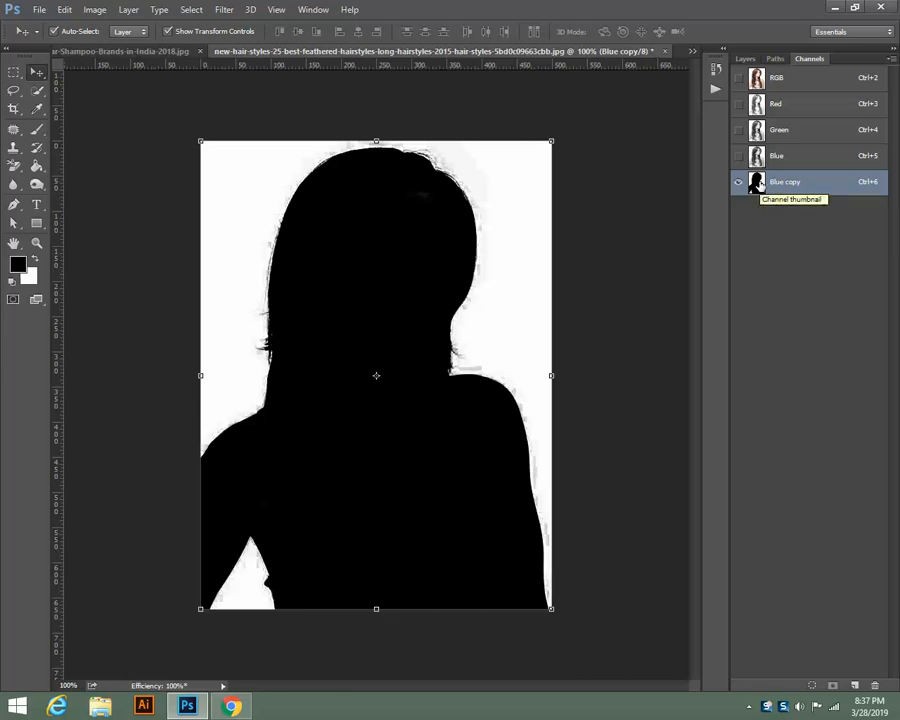
left_click(760, 188, "ctrl")
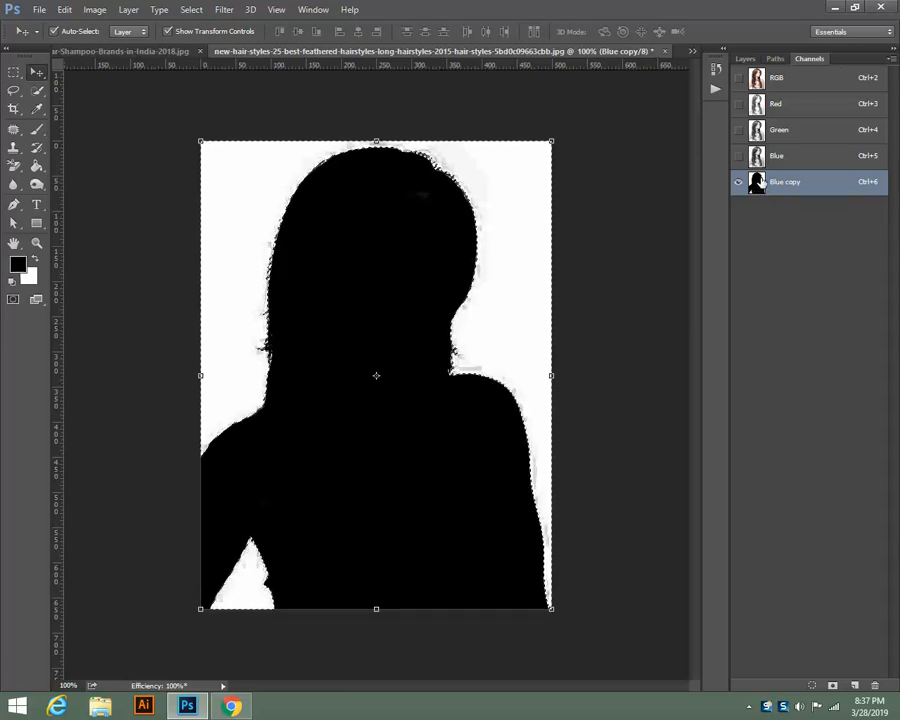
left_click(739, 79)
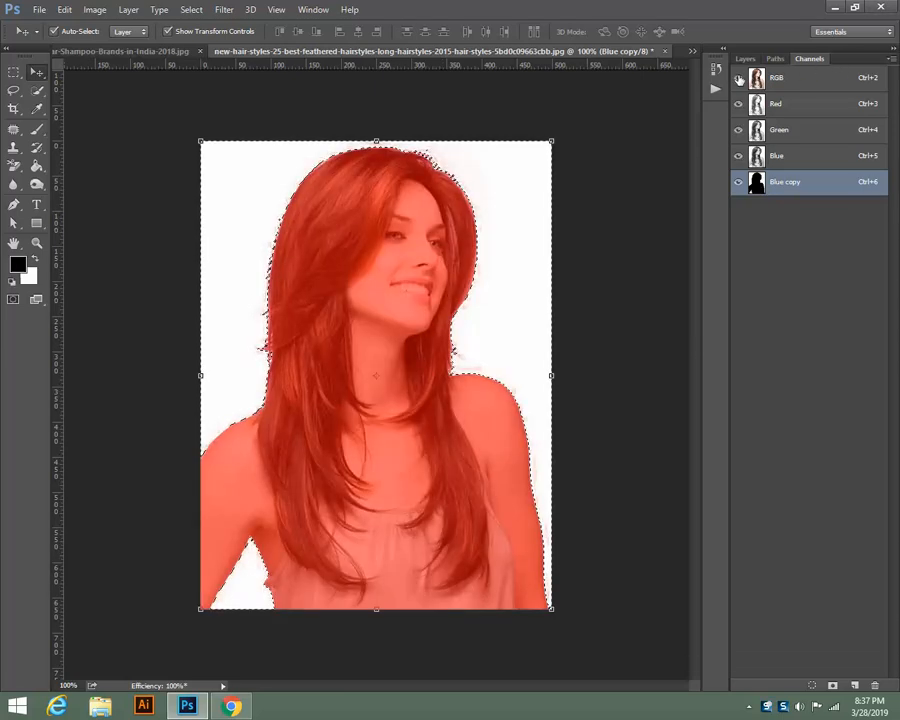
left_click(778, 80)
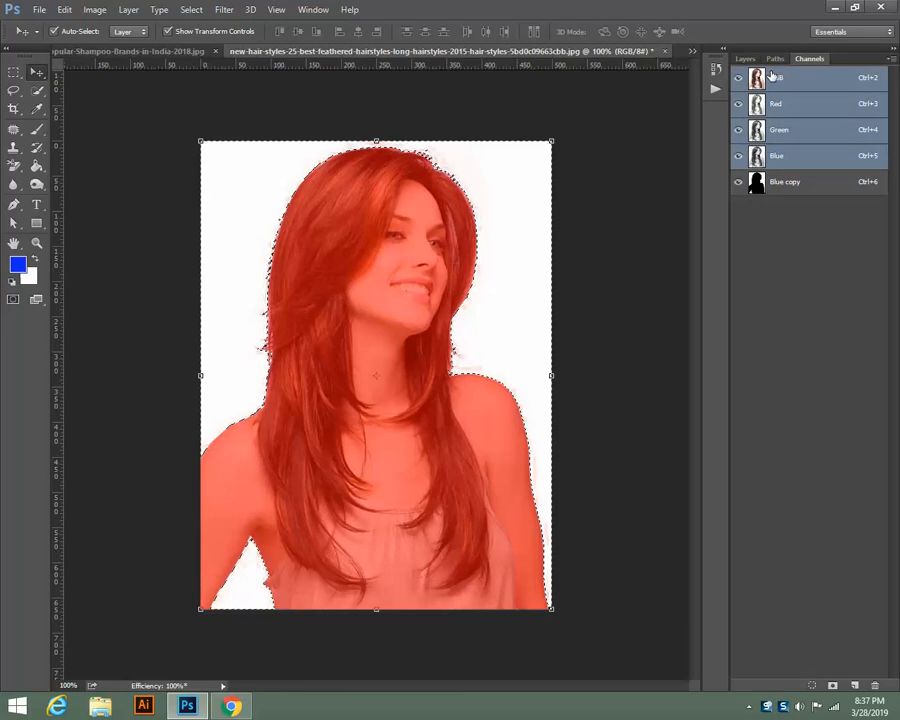
left_click(750, 61)
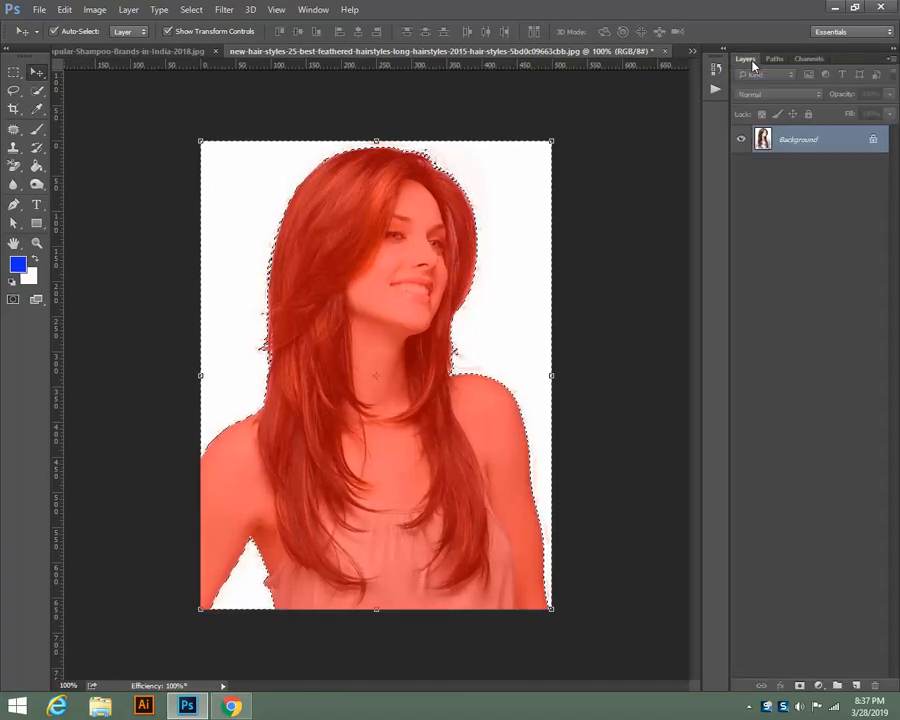
left_click(810, 61)
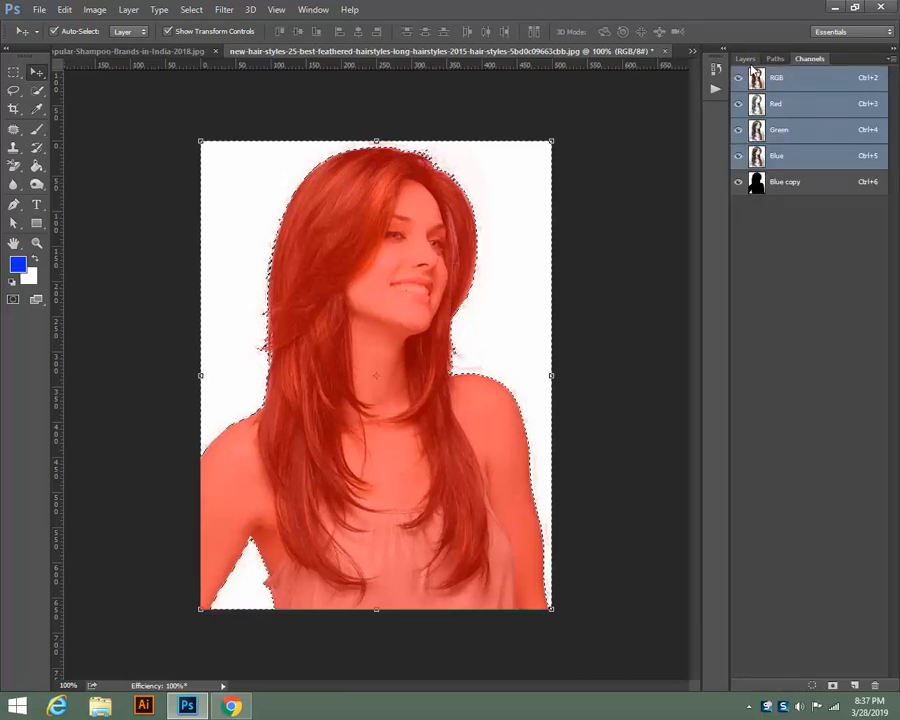
left_click(746, 59)
left_click(189, 10)
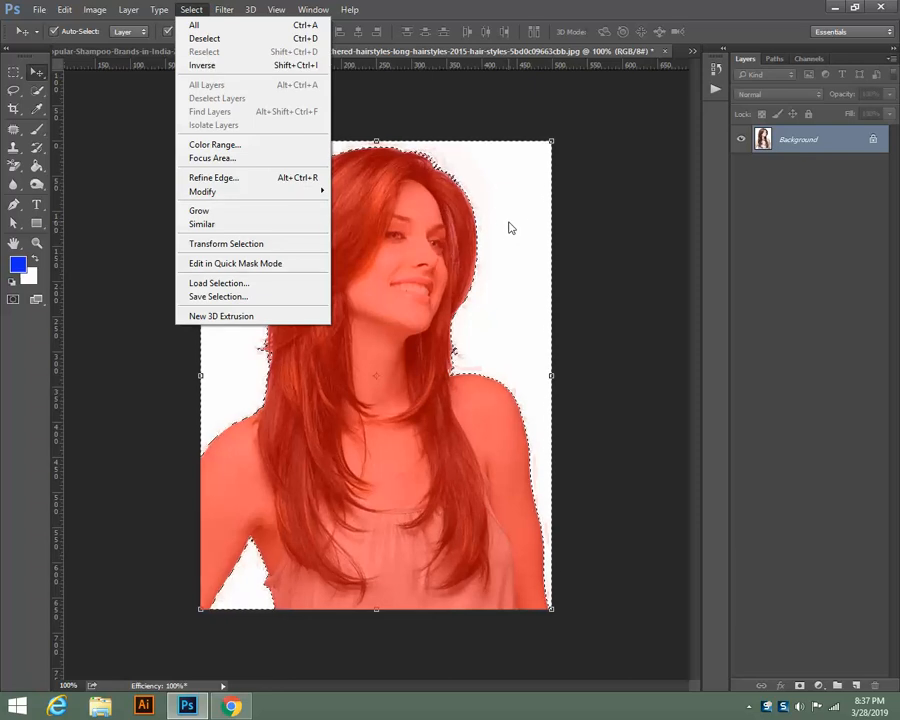
left_click(596, 222)
left_click(14, 74)
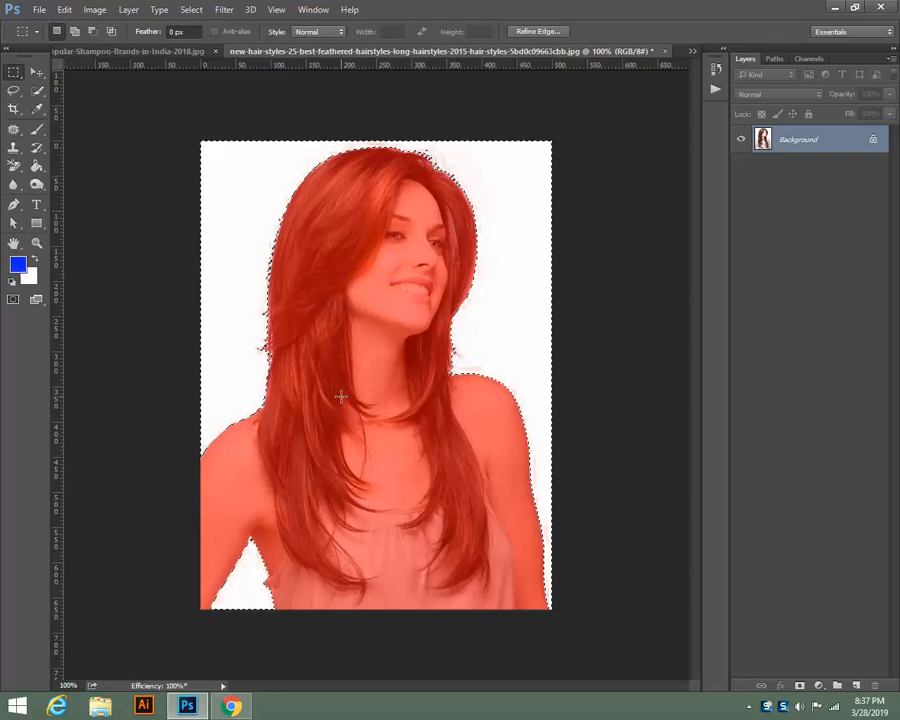
left_click(36, 72)
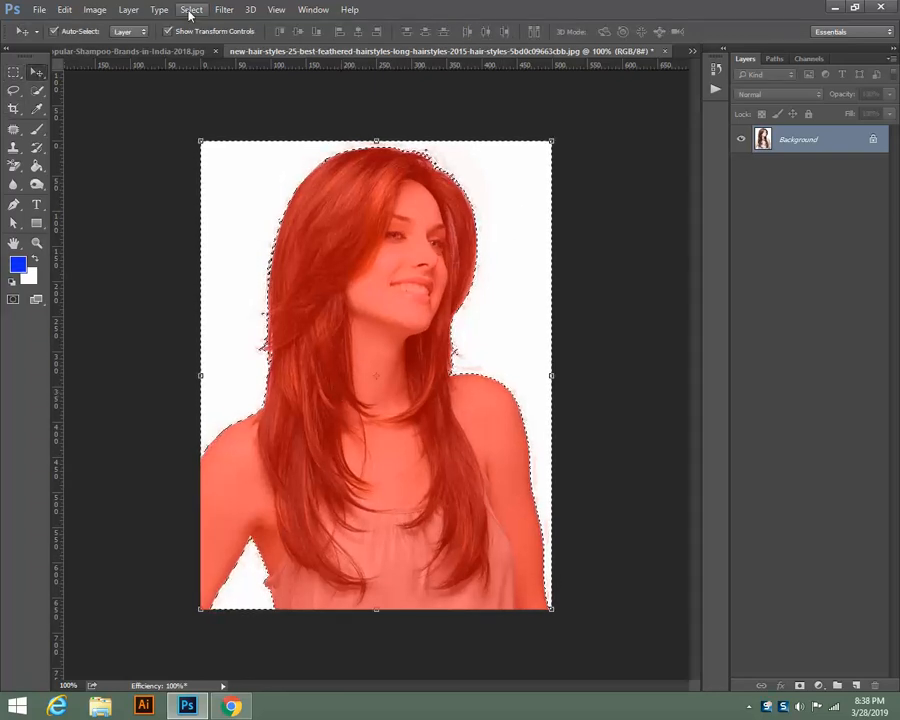
Invert the loaded selection and copy the woman from the Background to a new layer, checking the cut-out without the Background.
left_click(191, 10)
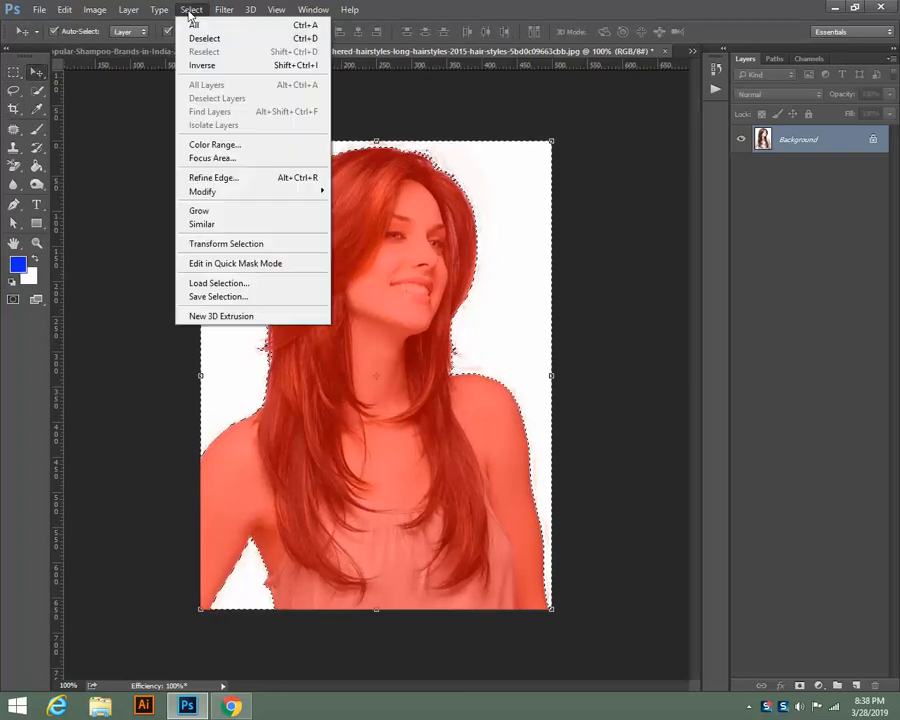
left_click(209, 67)
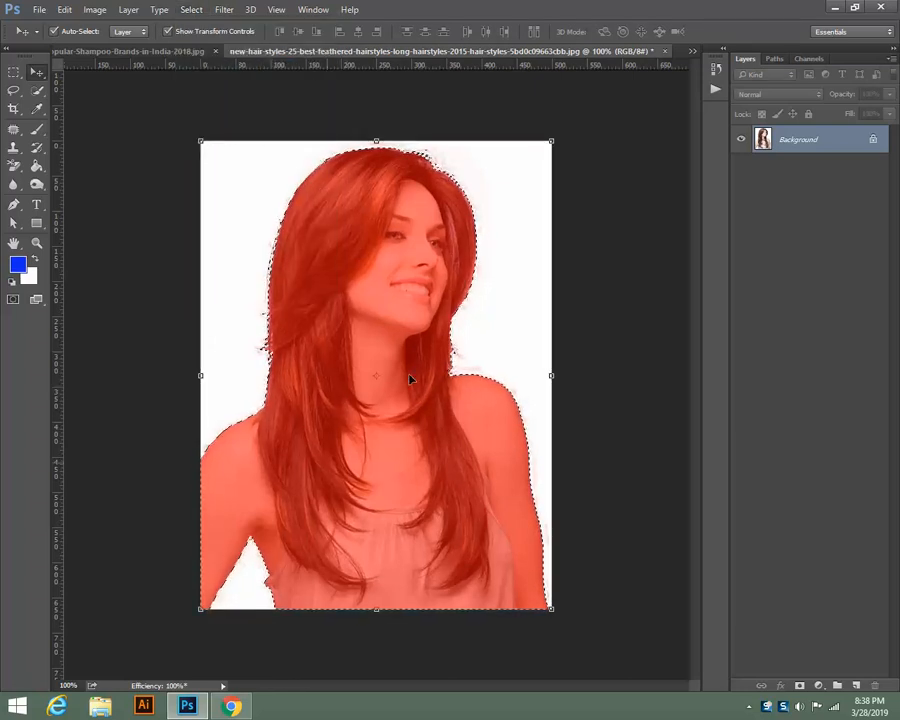
left_click(14, 71)
right_click(372, 284)
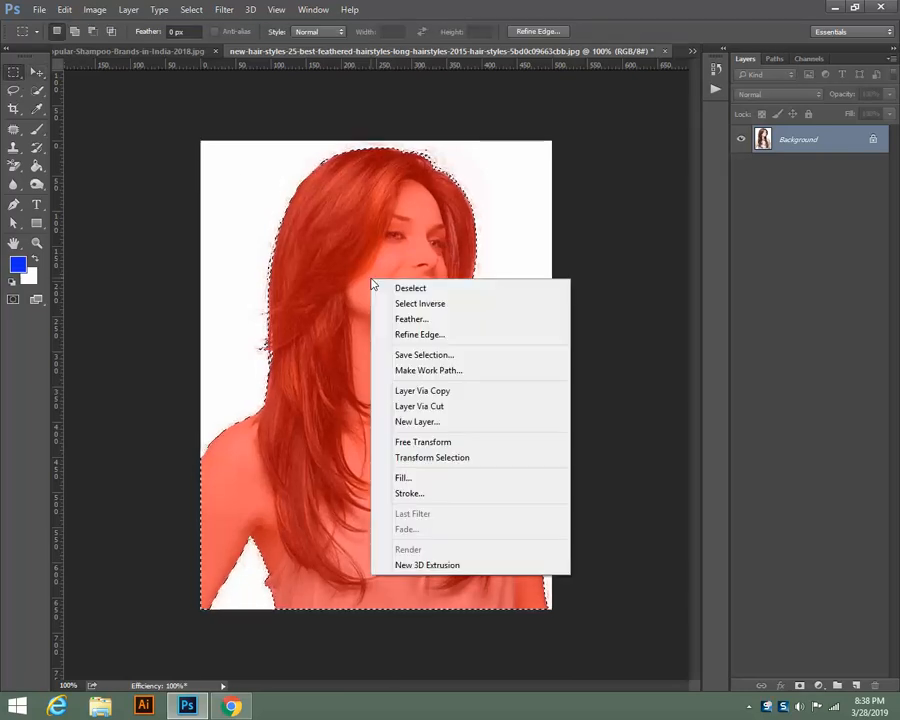
left_click(404, 393)
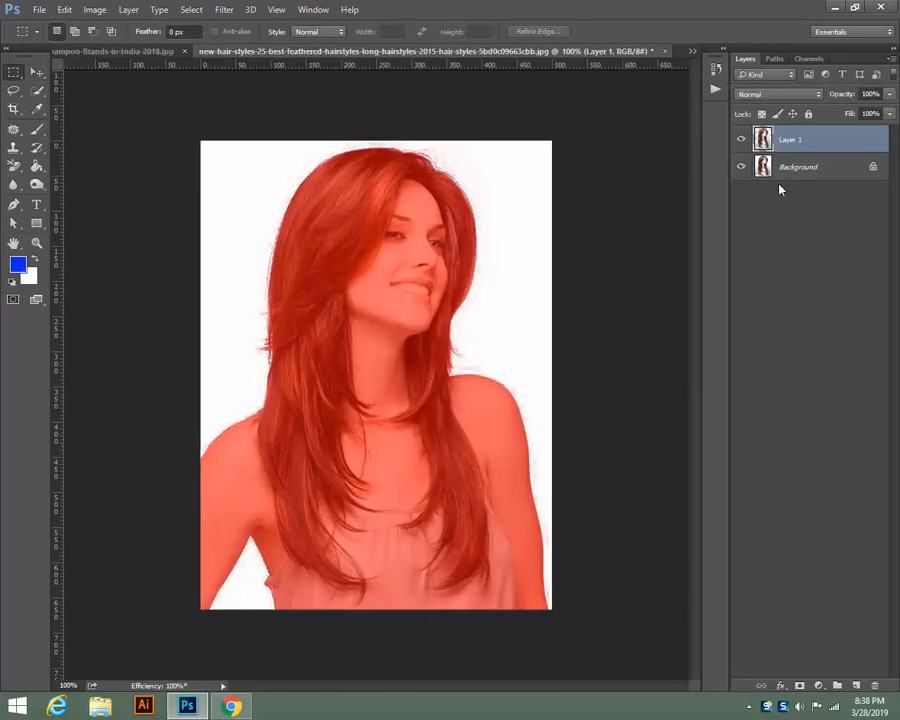
left_click(741, 168)
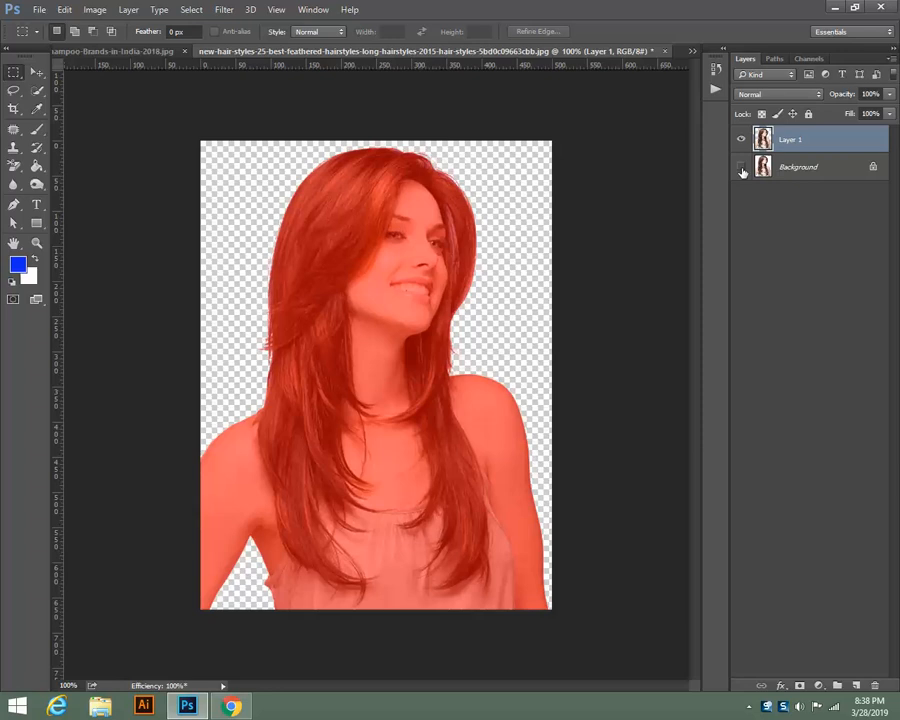
left_click(741, 166)
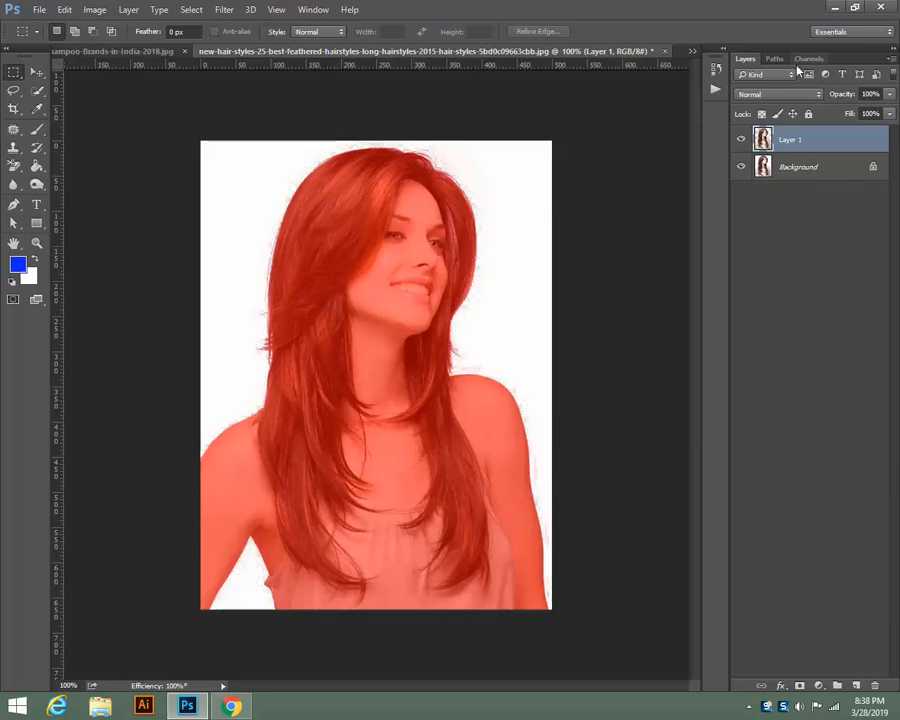
Turn off the Blue copy channel's red overlay and hide the Background layer.
left_click(807, 59)
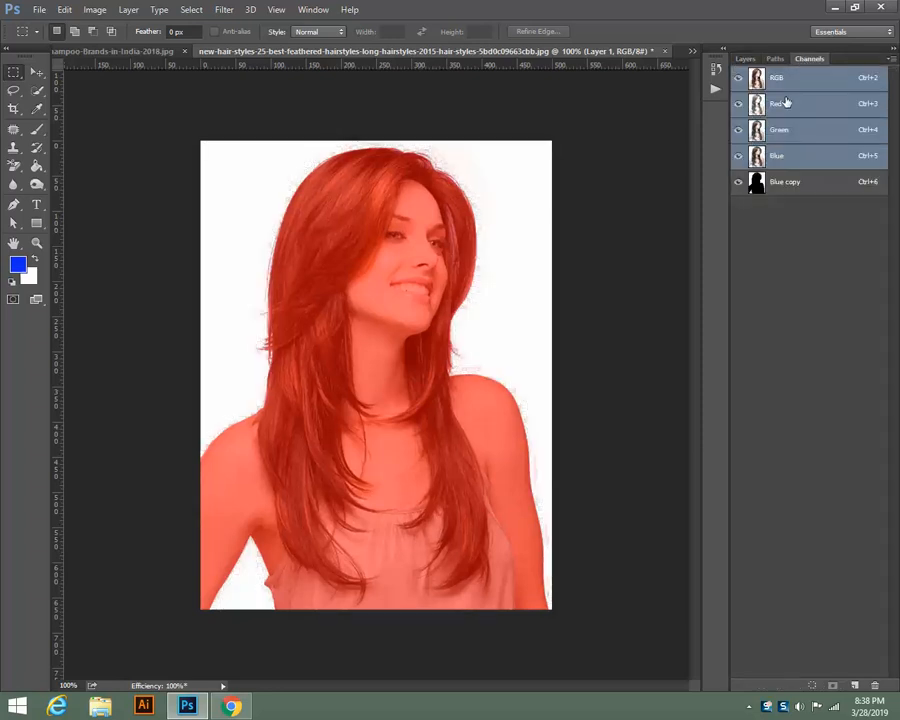
left_click(739, 182)
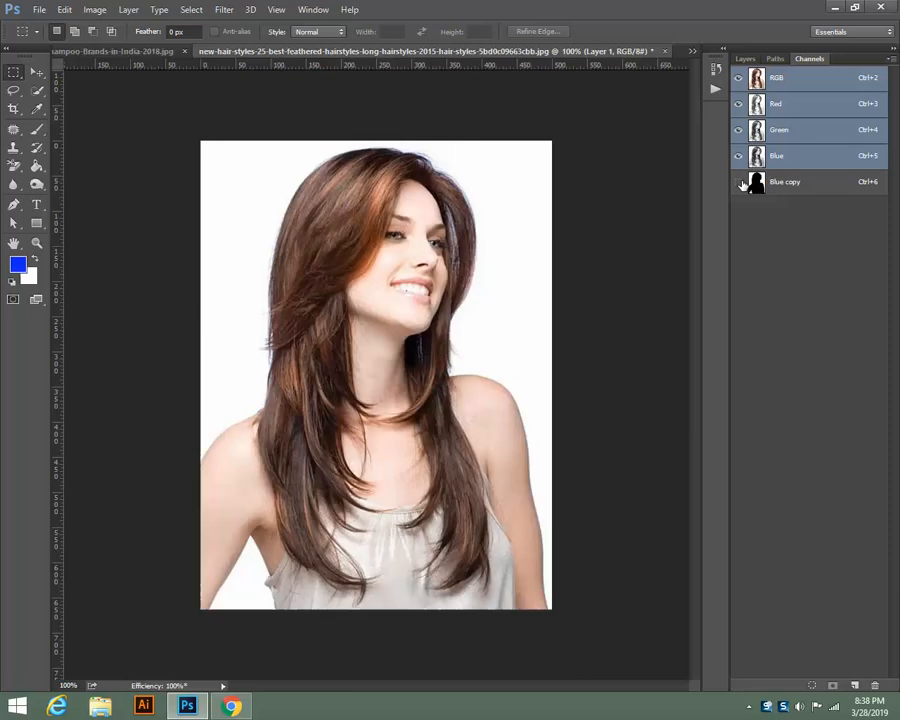
left_click(740, 182)
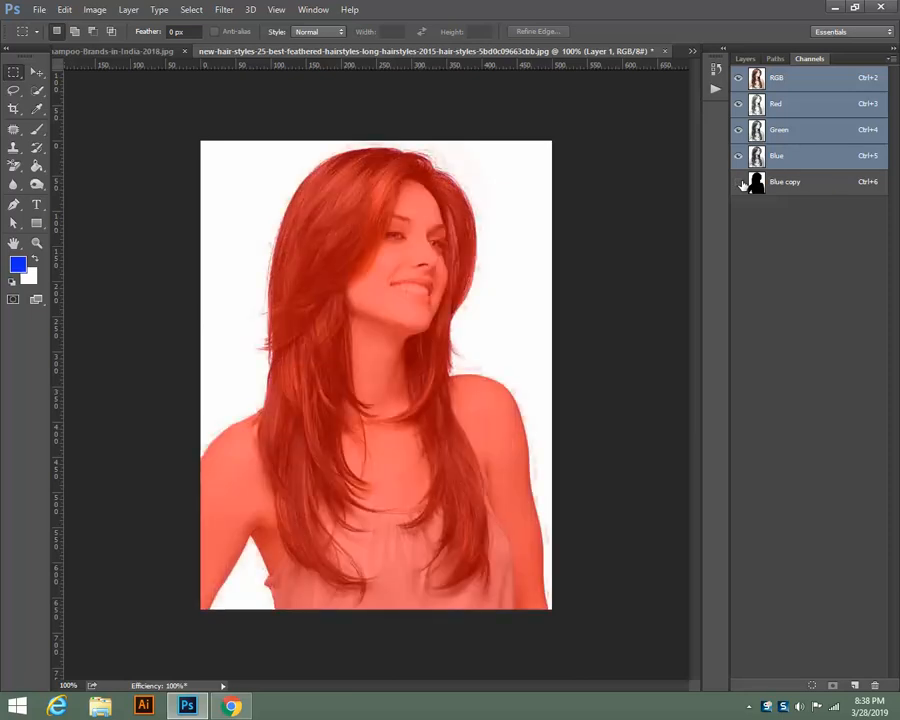
left_click(740, 182)
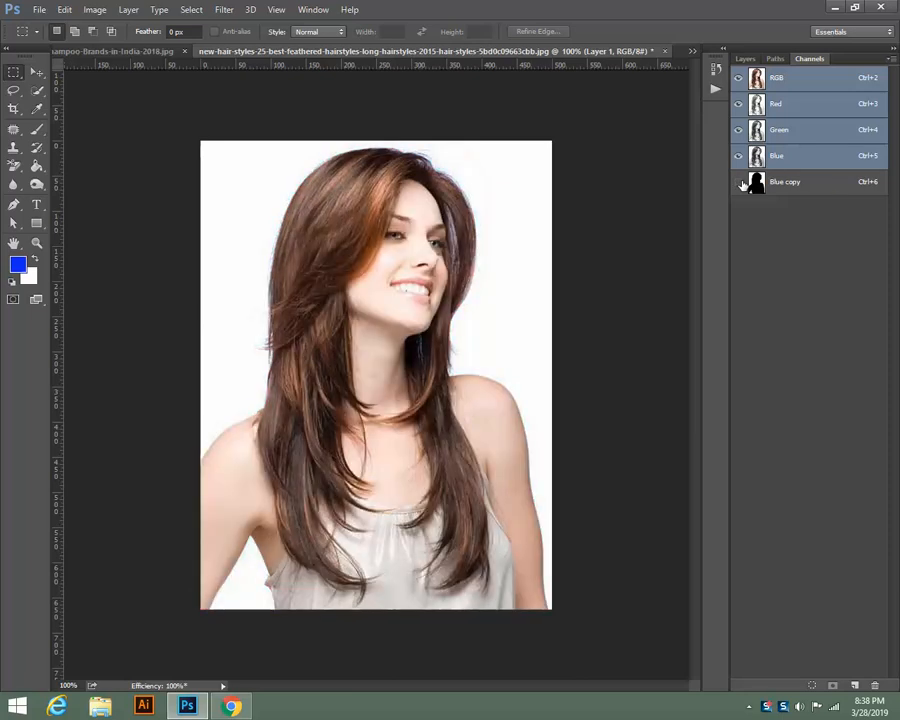
left_click(745, 59)
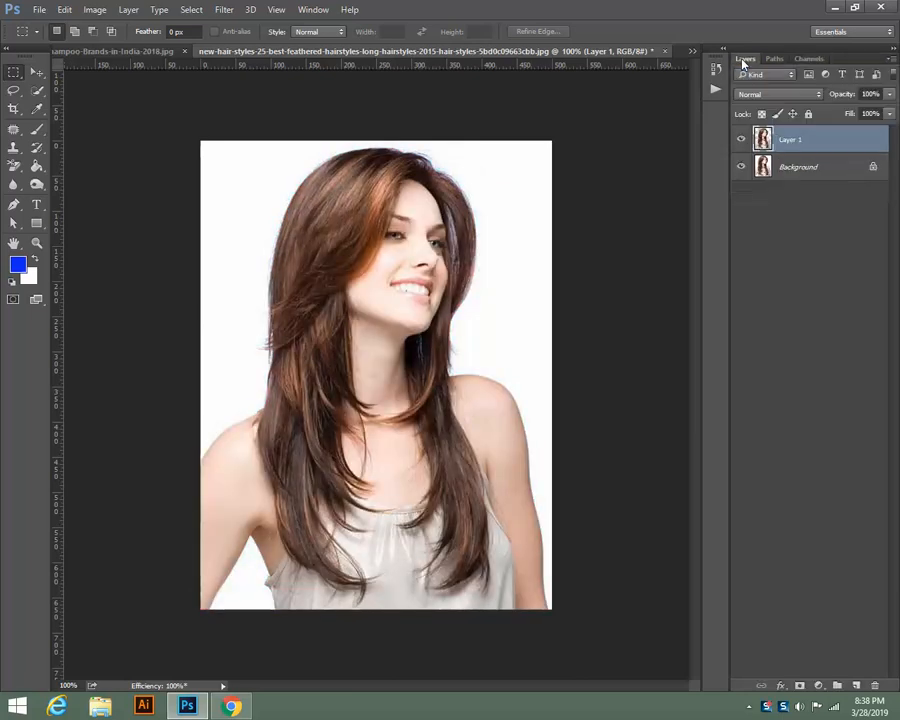
left_click(741, 168)
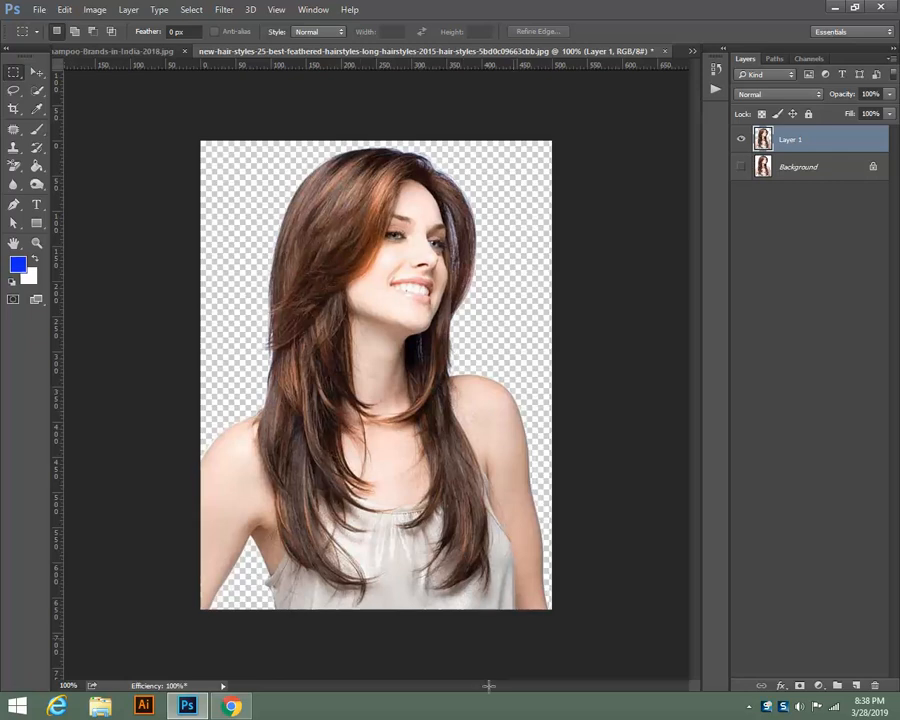
left_click(35, 72)
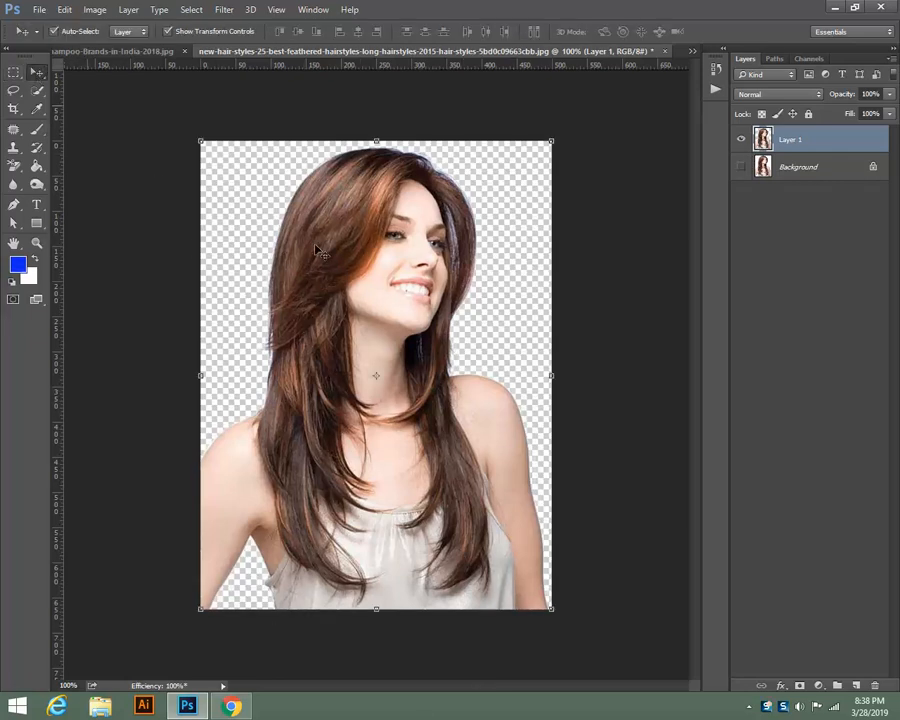
mouse_move(334, 263)
left_mouse_down()
mouse_move(350, 258)
mouse_move(342, 234)
mouse_move(324, 236)
mouse_move(320, 224)
mouse_move(342, 260)
left_mouse_up()
left_click(615, 302)
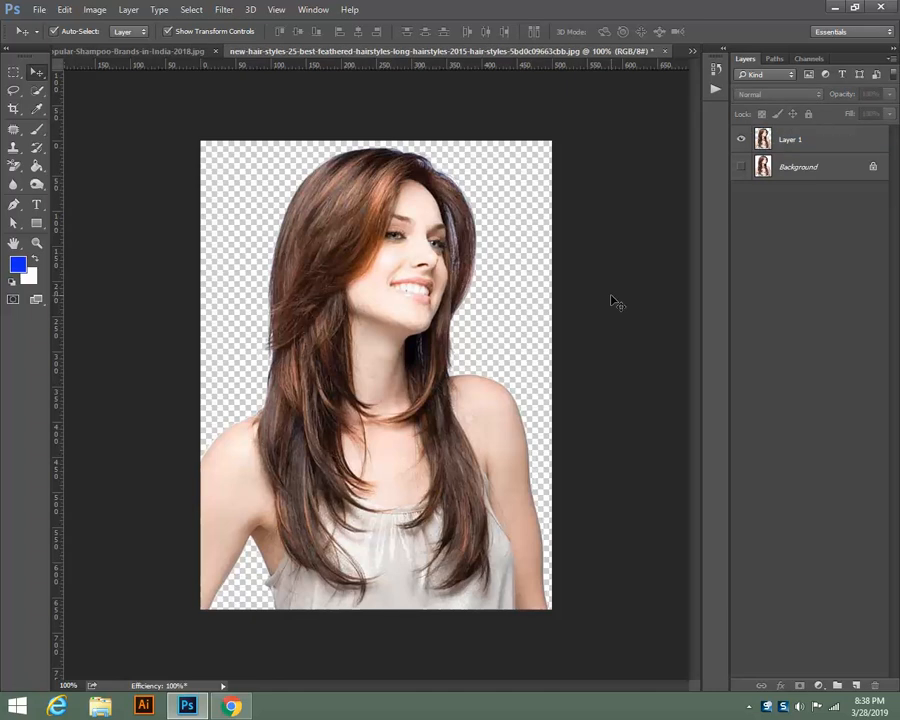
Add a new layer directly above the Background and fill it with the blue foreground color.
left_click(824, 171)
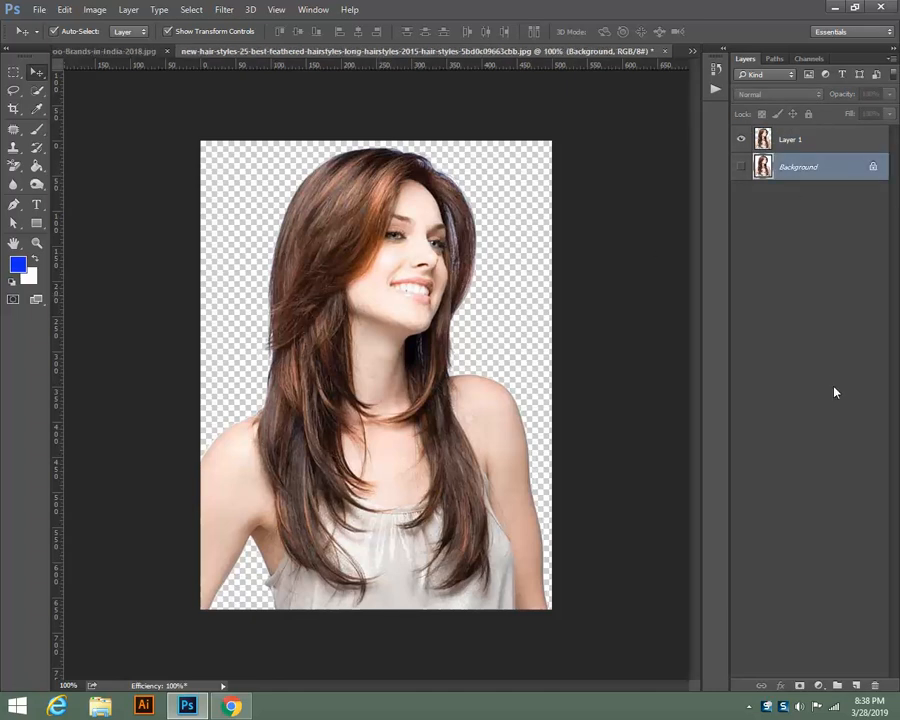
left_click(855, 686)
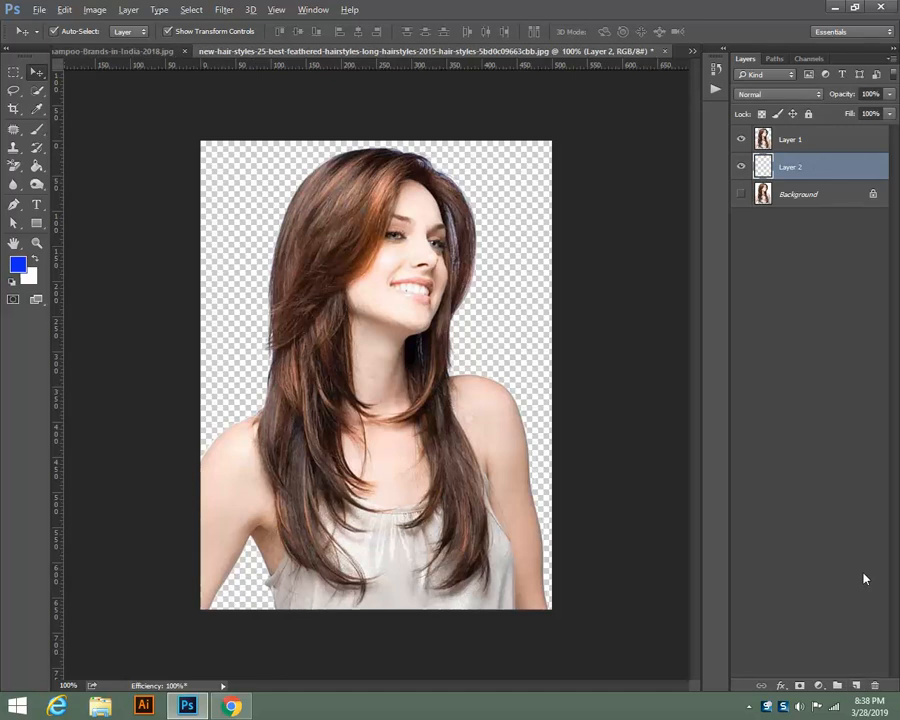
key("alt+BackSpace")
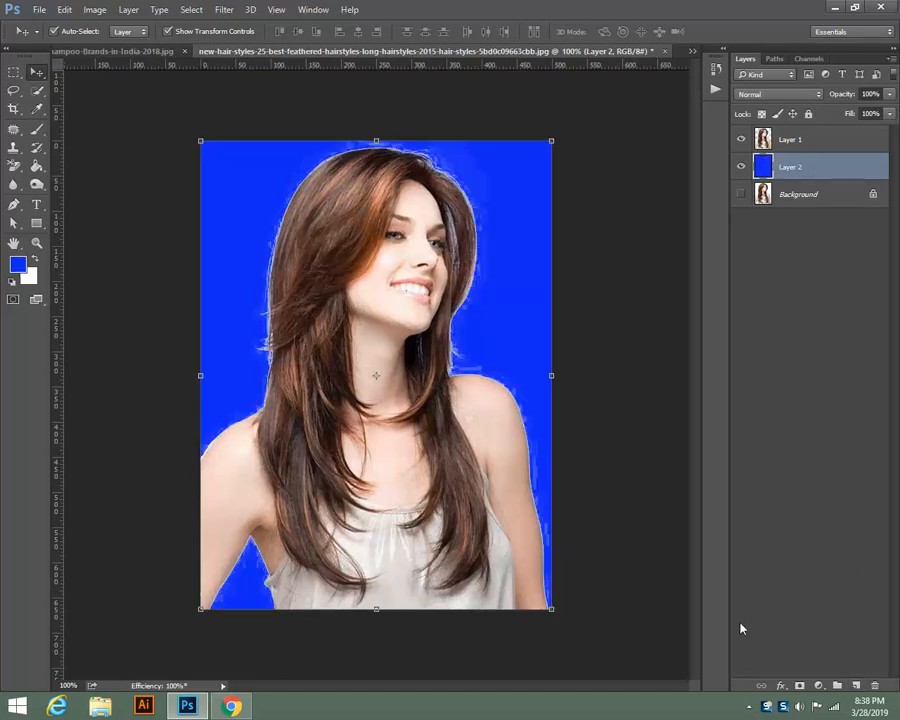
On Layer 1, erase the pale fringe along the arm and shoulder on the image's right side with a 20 px Background Eraser.
key("ctrl+plus")
key("ctrl+minus")
key("ctrl+plus")
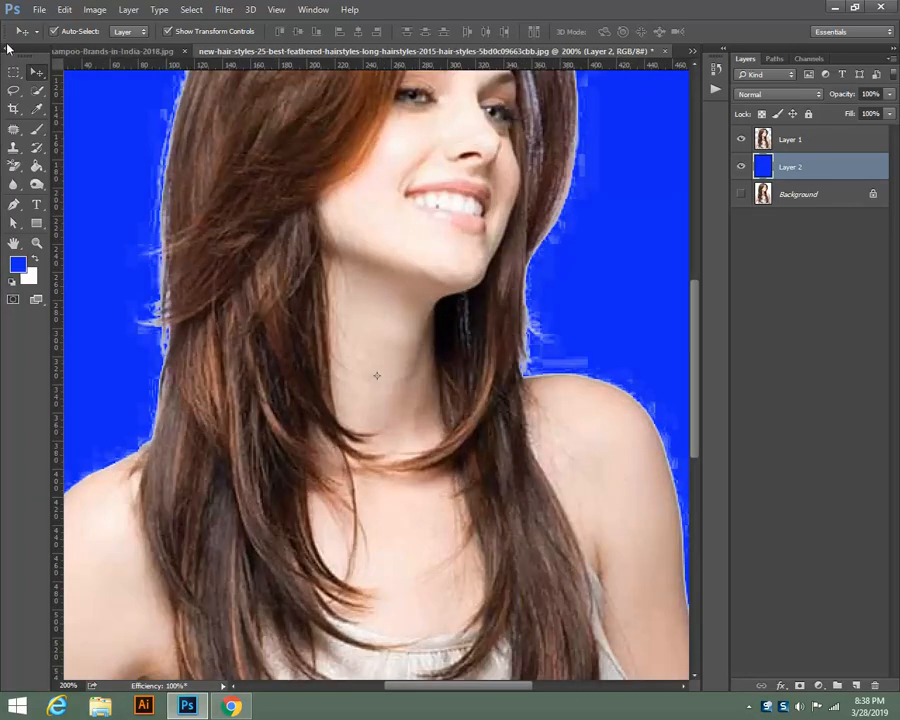
left_click_drag(111, 154, 179, 253)
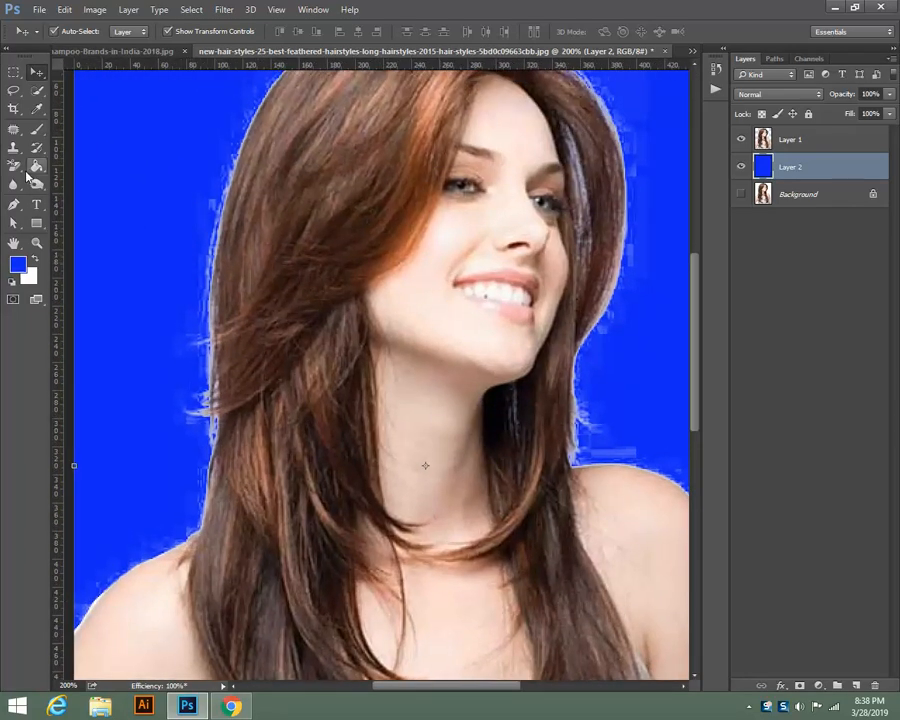
left_click(795, 141)
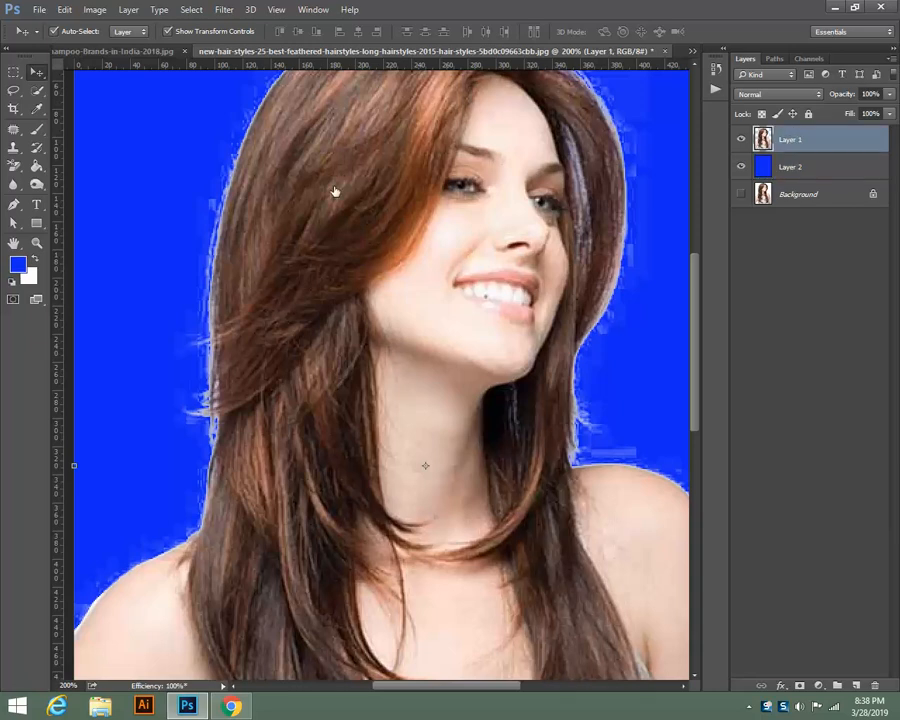
left_click(13, 165)
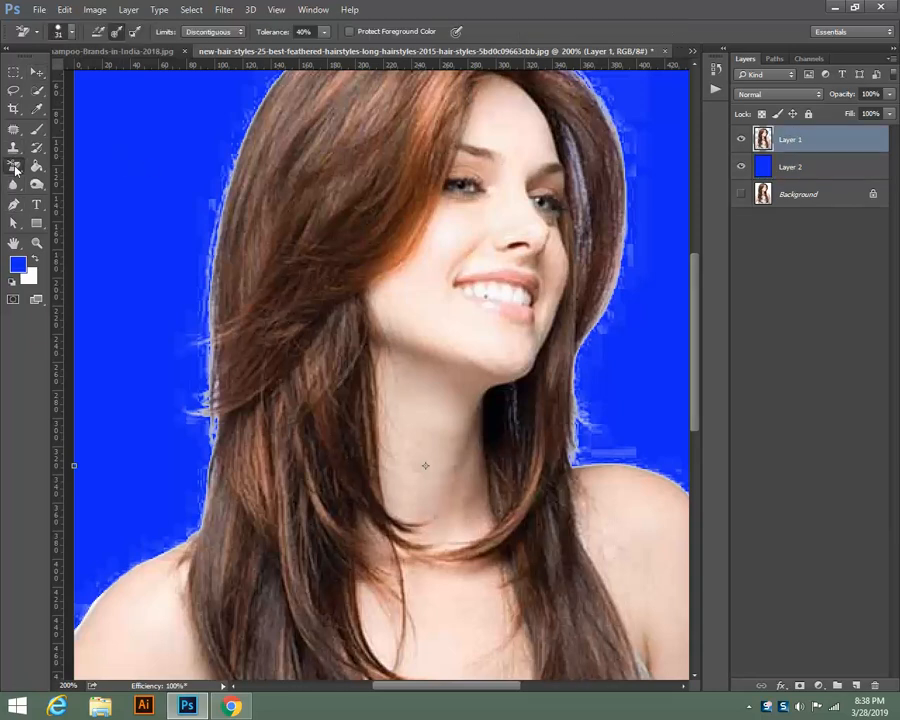
left_click(94, 177)
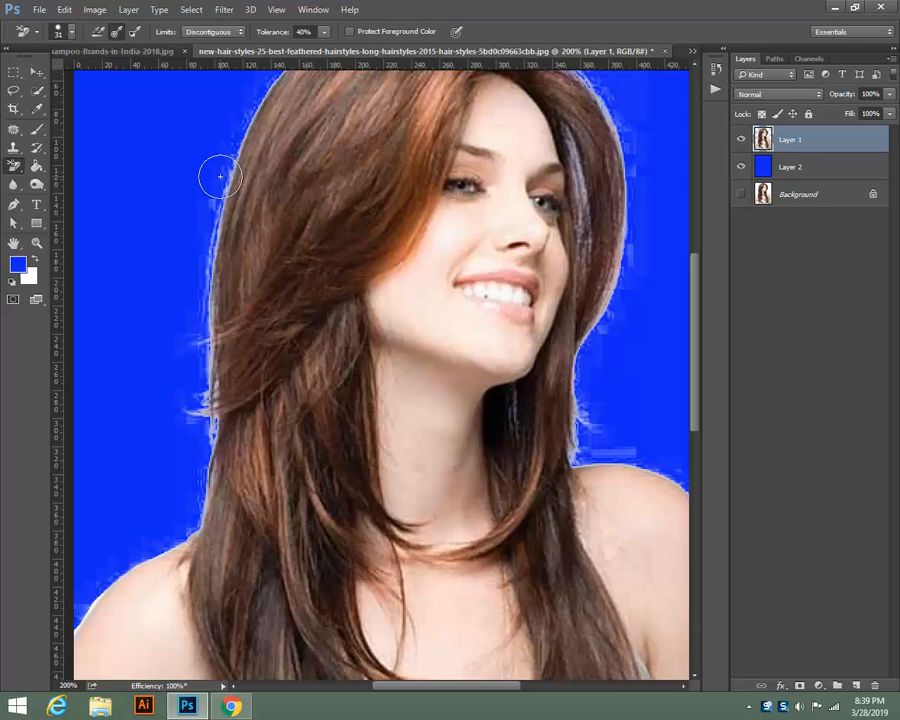
key("bracketleft")
key("bracketleft")
key("bracketleft")
key("bracketright")
mouse_move(645, 303)
left_mouse_down()
mouse_move(378, 186)
mouse_move(362, 110)
left_mouse_up()
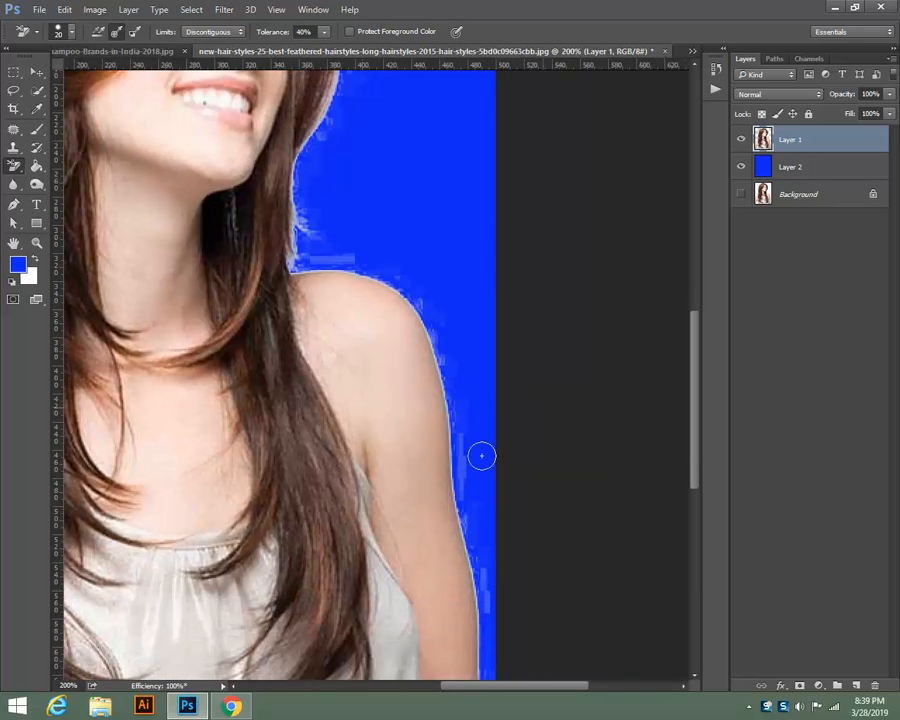
left_click_drag(460, 460, 490, 688)
mouse_move(451, 474)
left_mouse_down()
mouse_move(445, 354)
mouse_move(411, 285)
mouse_move(431, 315)
mouse_move(358, 269)
mouse_move(273, 261)
mouse_move(293, 256)
mouse_move(310, 203)
mouse_move(293, 262)
mouse_move(291, 213)
mouse_move(352, 93)
left_mouse_up()
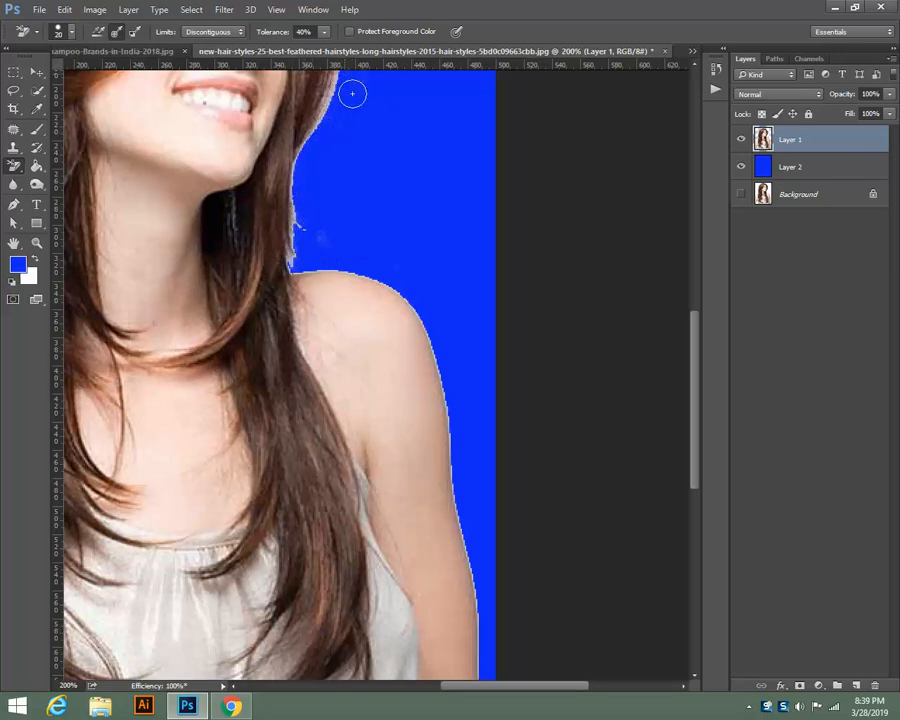
Erase the pale fringe around the hair on the image's right side, from the crown down to the shoulder.
left_click_drag(383, 277, 422, 452)
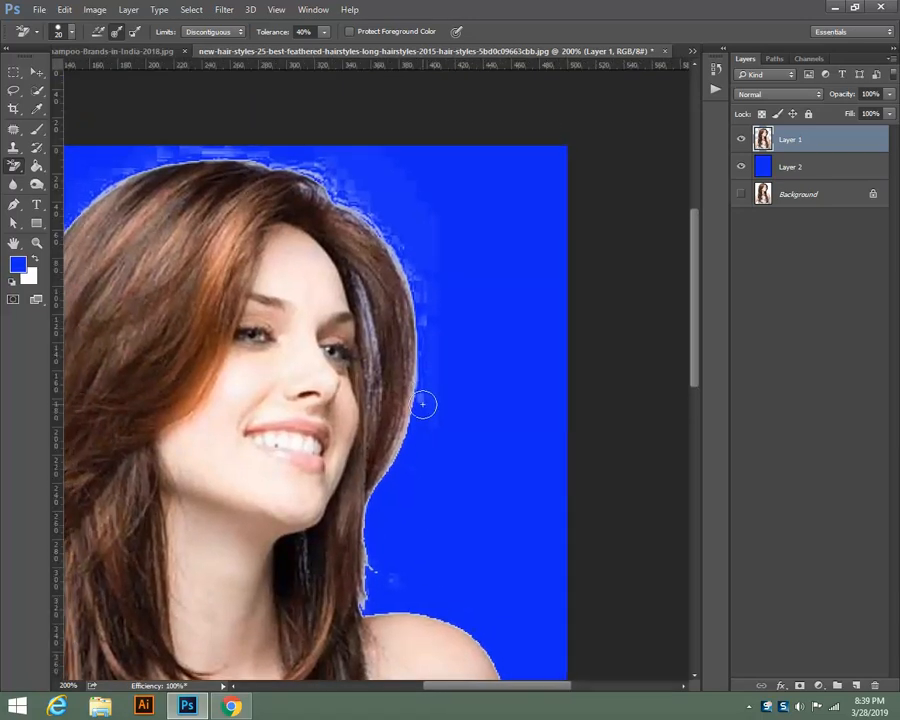
mouse_move(427, 339)
left_mouse_down()
mouse_move(408, 287)
mouse_move(425, 261)
mouse_move(427, 281)
mouse_move(404, 235)
mouse_move(343, 187)
mouse_move(371, 243)
mouse_move(305, 189)
left_mouse_up()
mouse_move(326, 162)
left_mouse_down()
mouse_move(353, 144)
mouse_move(376, 147)
mouse_move(206, 121)
mouse_move(211, 154)
mouse_move(277, 150)
mouse_move(145, 157)
mouse_move(208, 138)
mouse_move(111, 172)
mouse_move(103, 187)
mouse_move(121, 157)
left_mouse_up()
mouse_move(325, 178)
left_mouse_down()
mouse_move(299, 171)
mouse_move(323, 179)
mouse_move(378, 230)
mouse_move(366, 207)
mouse_move(359, 212)
mouse_move(378, 221)
mouse_move(414, 289)
mouse_move(422, 348)
mouse_move(372, 534)
mouse_move(368, 589)
left_mouse_up()
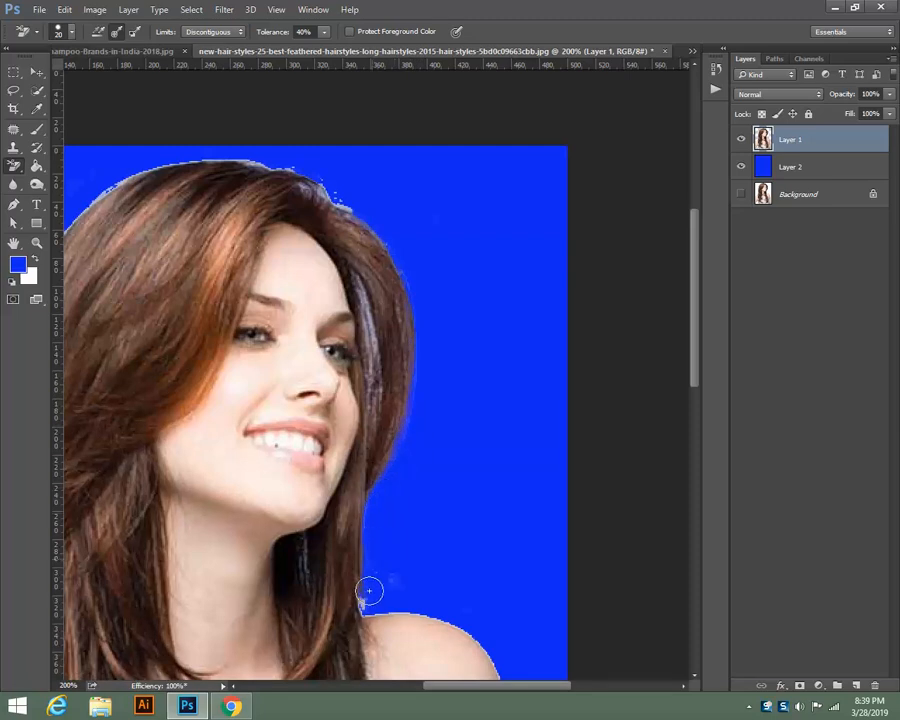
Erase the pale fringe from the shoulder on the image's left side up along the hair and across the crown.
left_click_drag(459, 396, 611, 378)
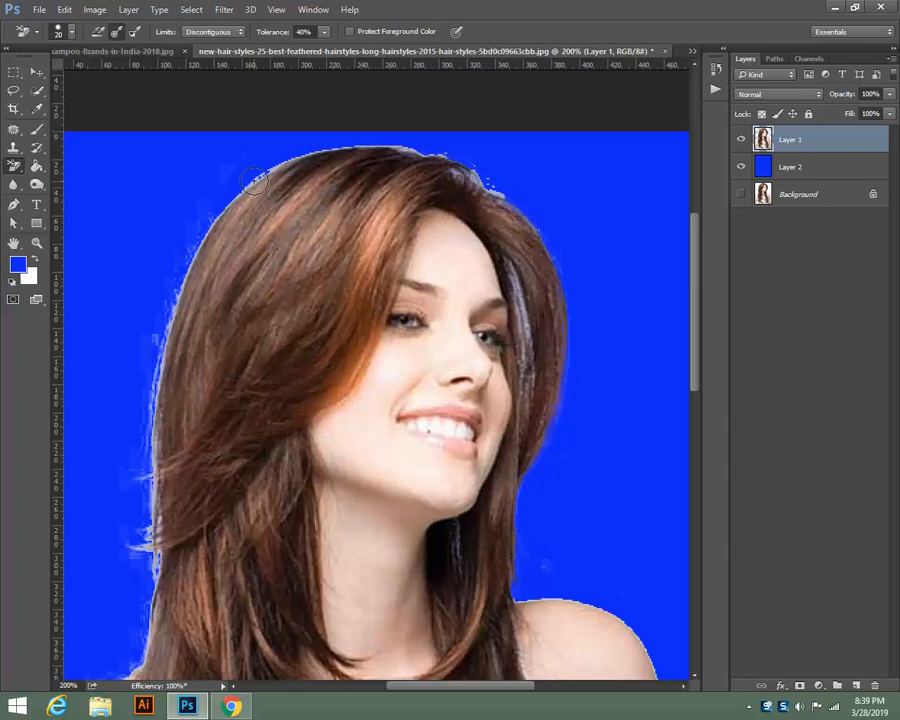
mouse_move(256, 180)
left_mouse_down()
mouse_move(216, 226)
mouse_move(185, 320)
left_mouse_up()
mouse_move(193, 233)
left_mouse_down()
mouse_move(155, 360)
mouse_move(173, 314)
mouse_move(145, 498)
mouse_move(149, 411)
mouse_move(134, 572)
mouse_move(147, 505)
mouse_move(161, 541)
mouse_move(150, 501)
mouse_move(147, 578)
mouse_move(144, 568)
mouse_move(130, 662)
left_mouse_up()
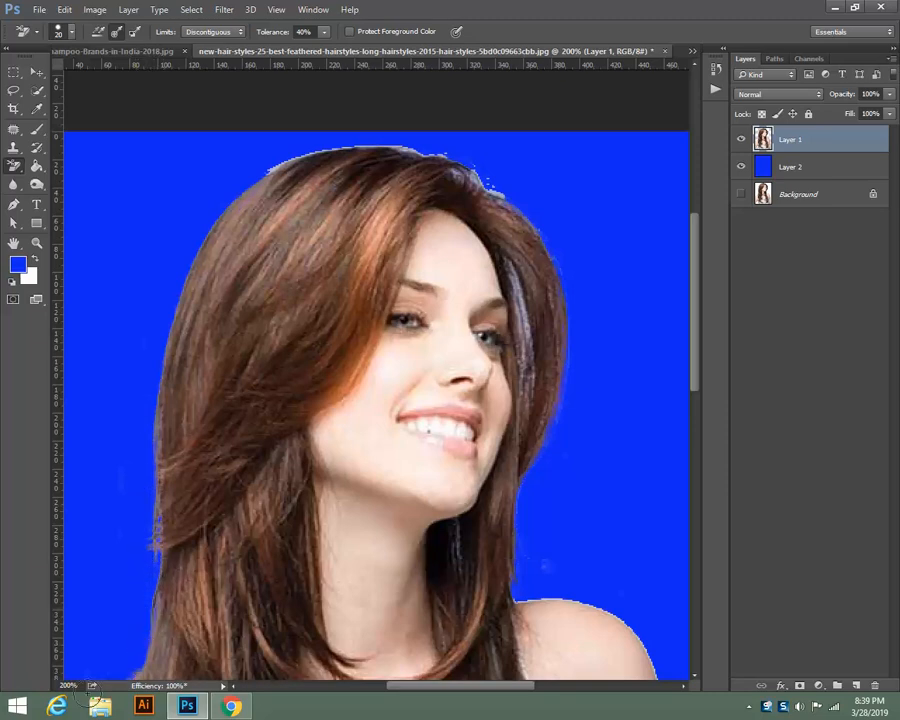
left_click_drag(179, 530, 417, 381)
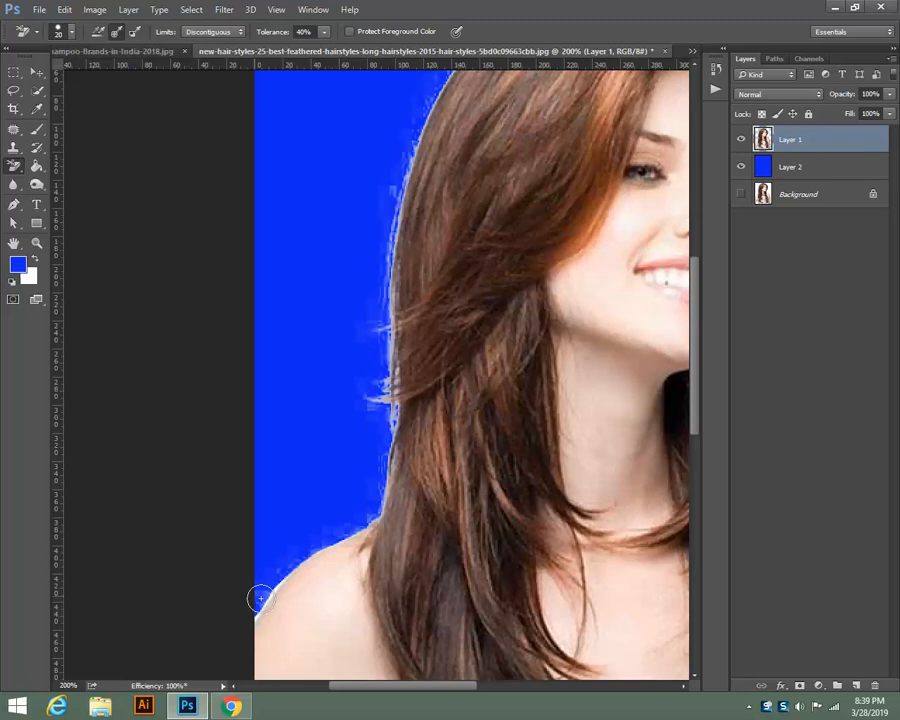
mouse_move(259, 598)
left_mouse_down()
mouse_move(300, 557)
mouse_move(293, 566)
mouse_move(366, 528)
mouse_move(385, 496)
mouse_move(388, 364)
mouse_move(372, 416)
mouse_move(388, 371)
mouse_move(389, 388)
mouse_move(386, 326)
mouse_move(372, 348)
mouse_move(372, 309)
mouse_move(399, 216)
mouse_move(387, 272)
mouse_move(402, 153)
mouse_move(393, 172)
mouse_move(417, 120)
left_mouse_up()
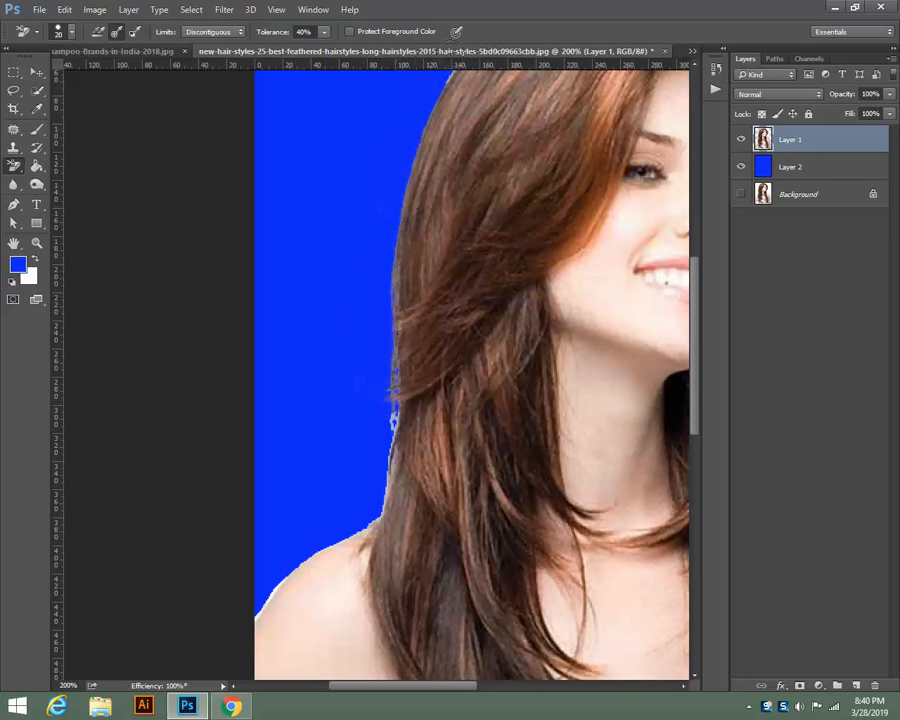
left_click_drag(394, 187, 262, 350)
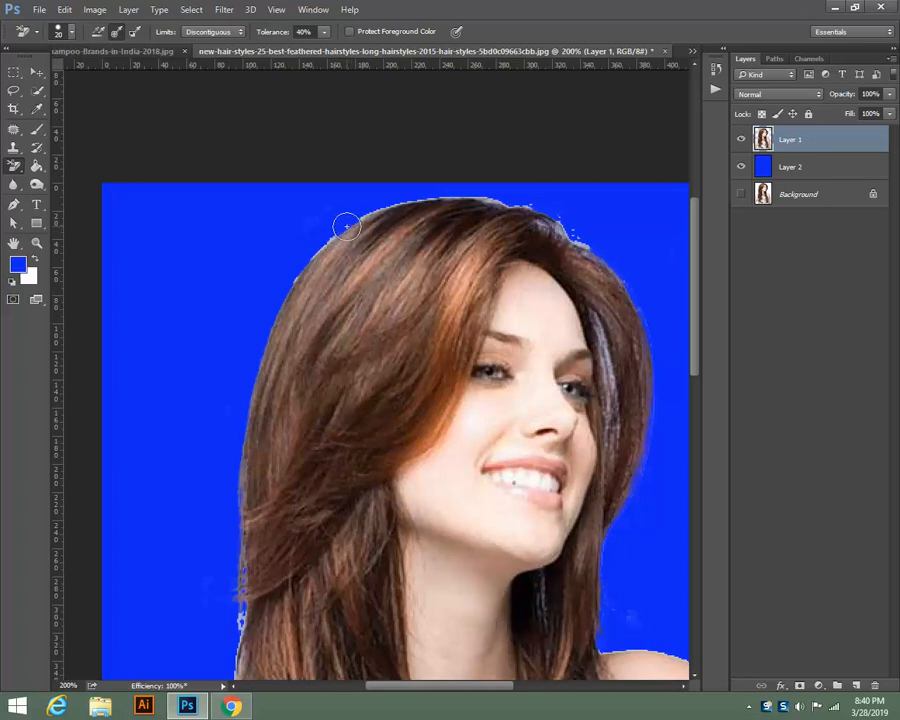
mouse_move(347, 226)
left_mouse_down()
mouse_move(286, 288)
mouse_move(324, 245)
mouse_move(370, 215)
mouse_move(509, 201)
mouse_move(559, 222)
mouse_move(607, 261)
mouse_move(647, 338)
left_mouse_up()
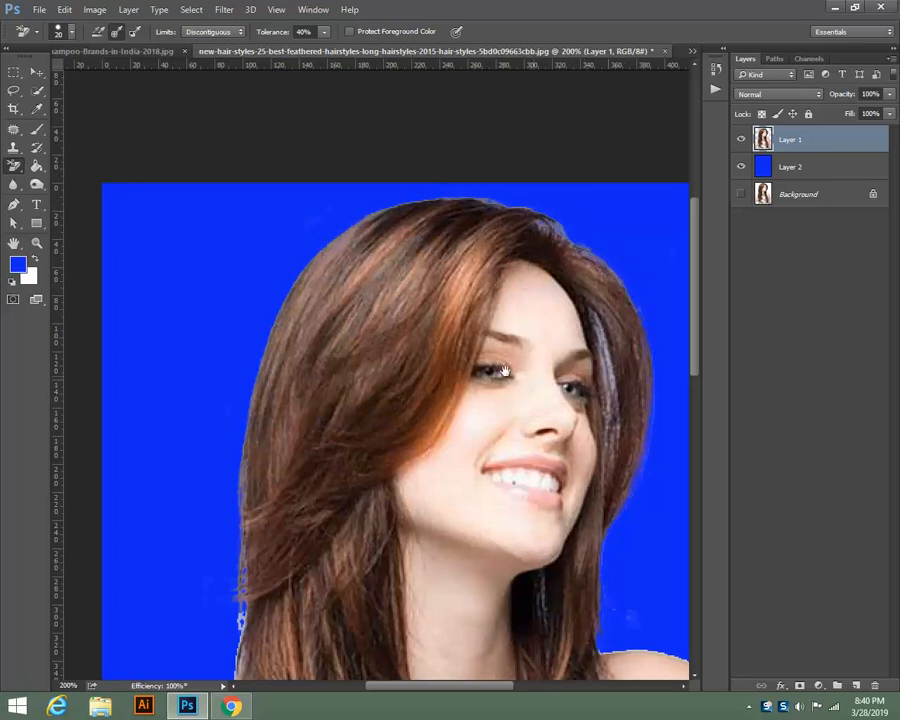
Erase the pale fringe where the hair meets the shoulder on the image's right side with a 5 px Background Eraser.
left_click_drag(505, 372, 373, 153)
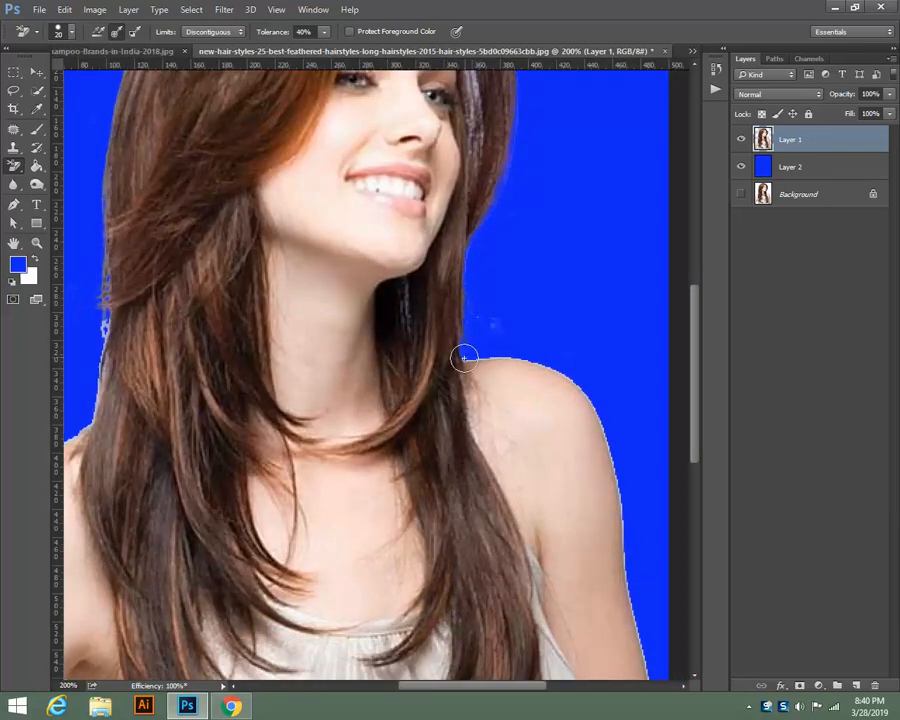
left_click_drag(464, 357, 490, 364)
key("ctrl+plus")
key("ctrl+plus")
key("ctrl+plus")
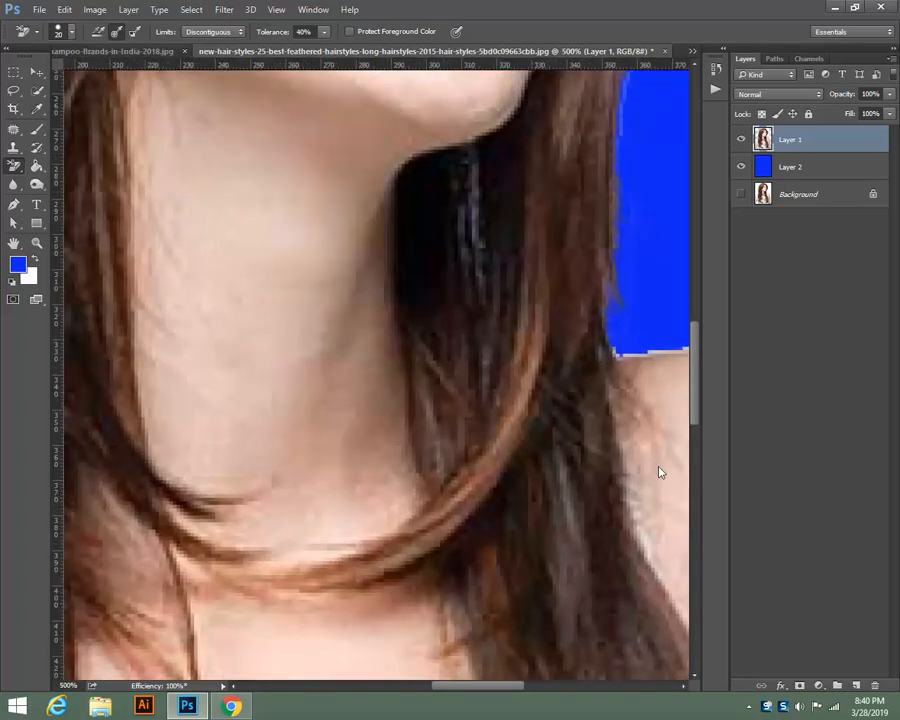
left_click_drag(659, 472, 342, 311)
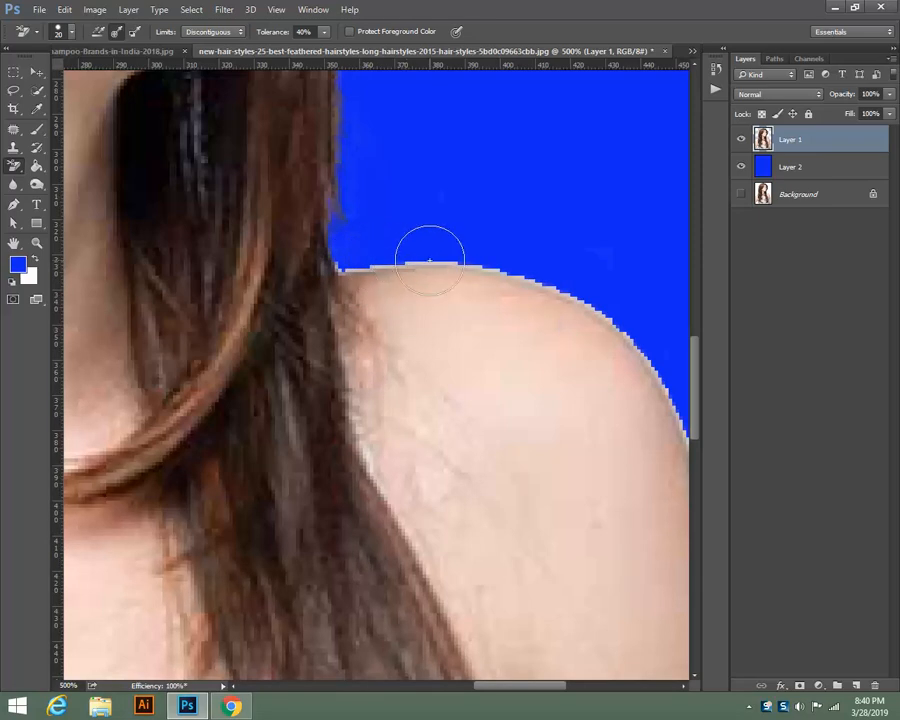
key("bracketleft")
key("bracketleft")
key("bracketleft")
key("bracketleft")
key("bracketleft")
key("bracketleft")
key("bracketleft")
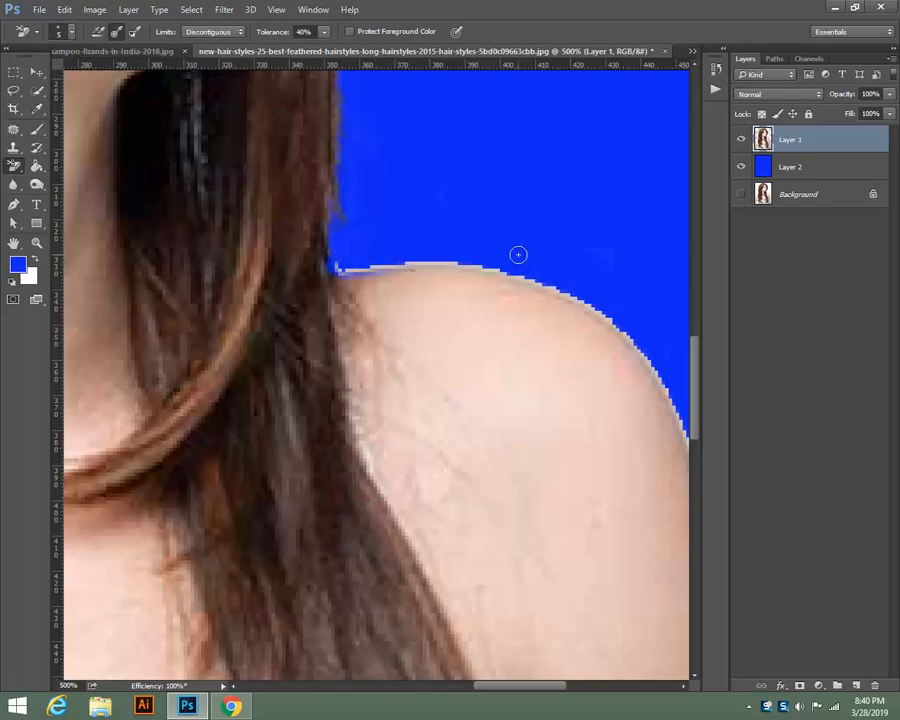
key("ctrl+minus")
key("ctrl+minus")
key("ctrl+minus")
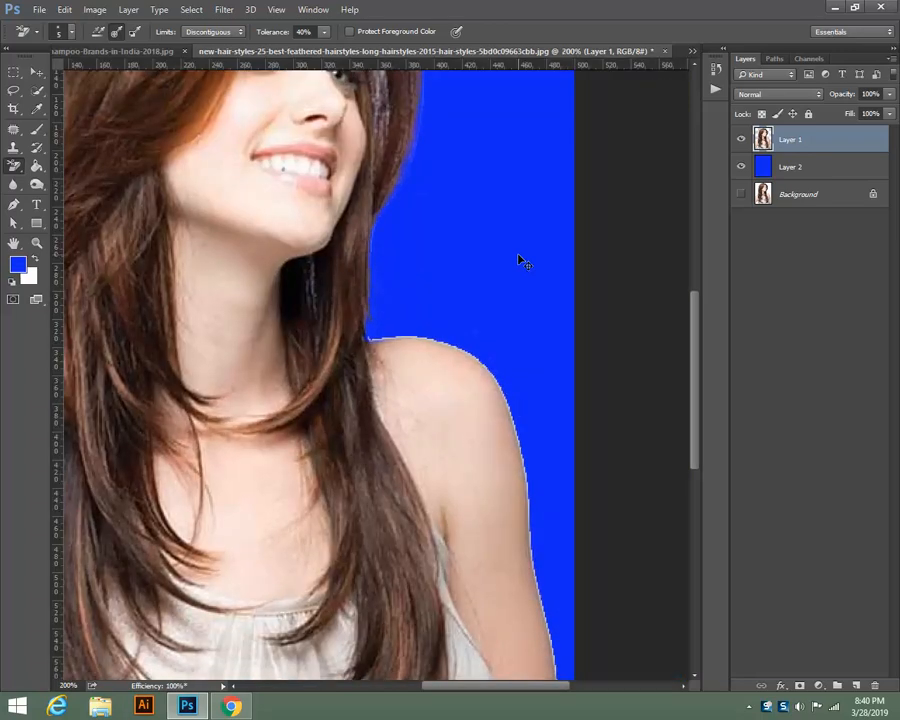
key("ctrl+minus")
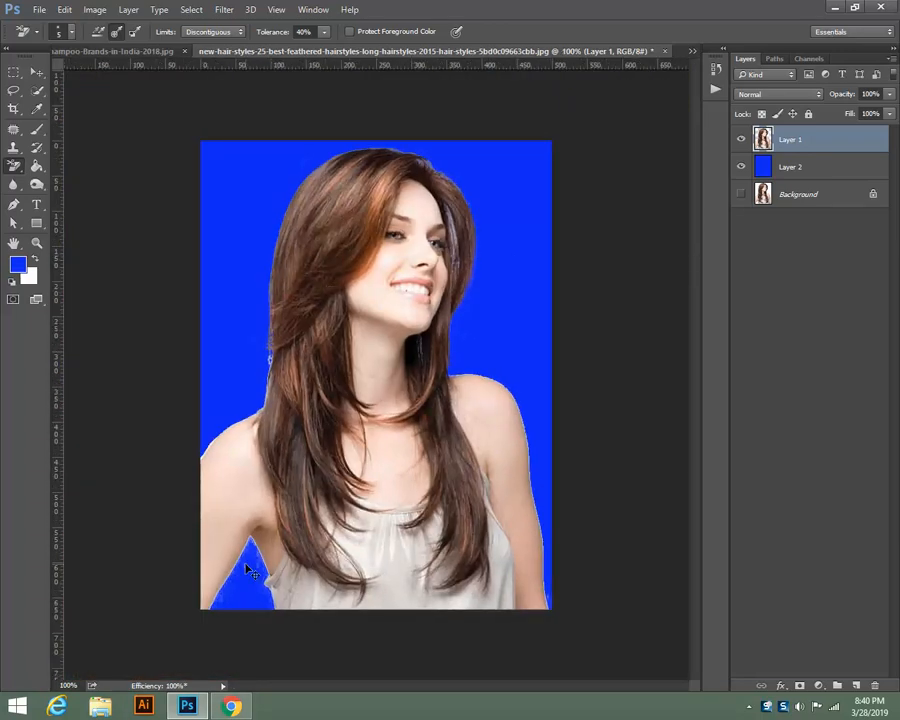
Erase the pale fringe from the lower hair edge down along the shoulder on the image's left side with a 20 px Background Eraser.
key("ctrl+plus")
left_click_drag(269, 481, 492, 250)
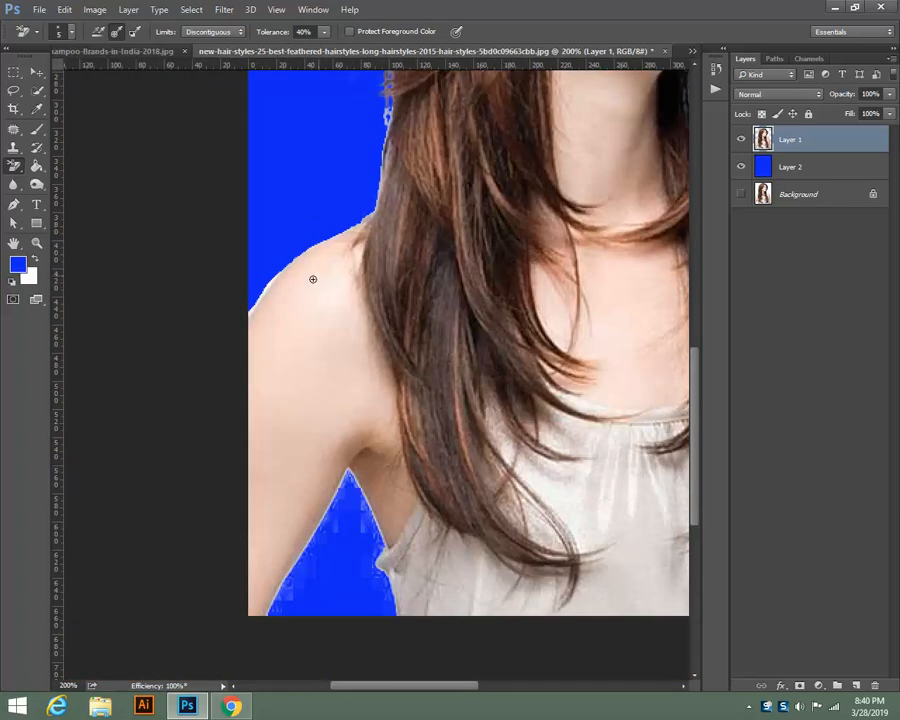
scroll(343, 245, "up", 2)
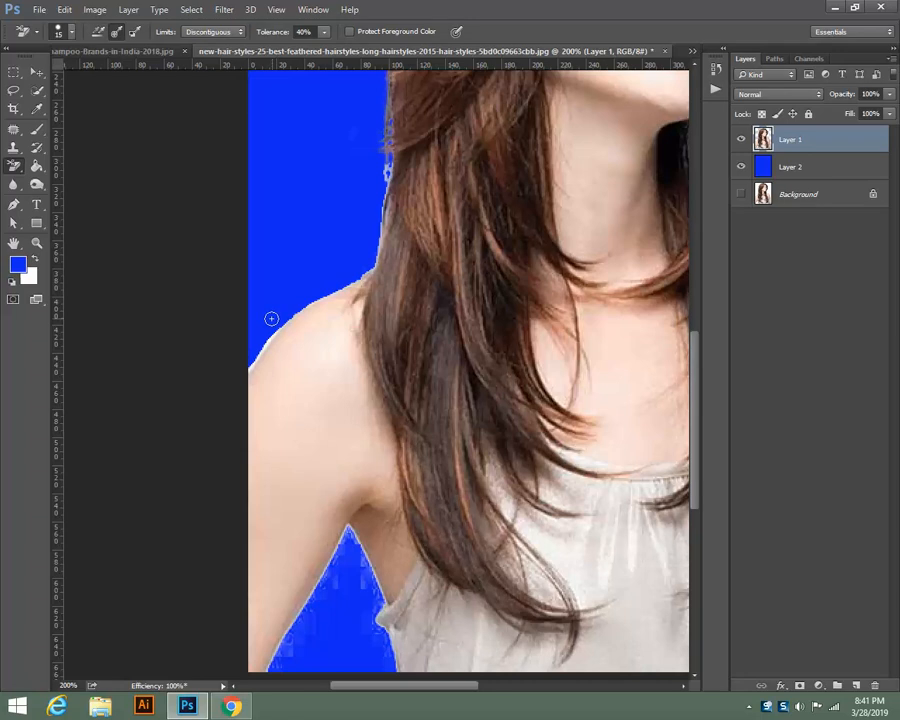
key("bracketright")
left_click_drag(250, 364, 258, 358)
mouse_move(388, 172)
left_mouse_down()
mouse_move(364, 264)
mouse_move(289, 303)
mouse_move(230, 391)
mouse_move(253, 348)
left_mouse_up()
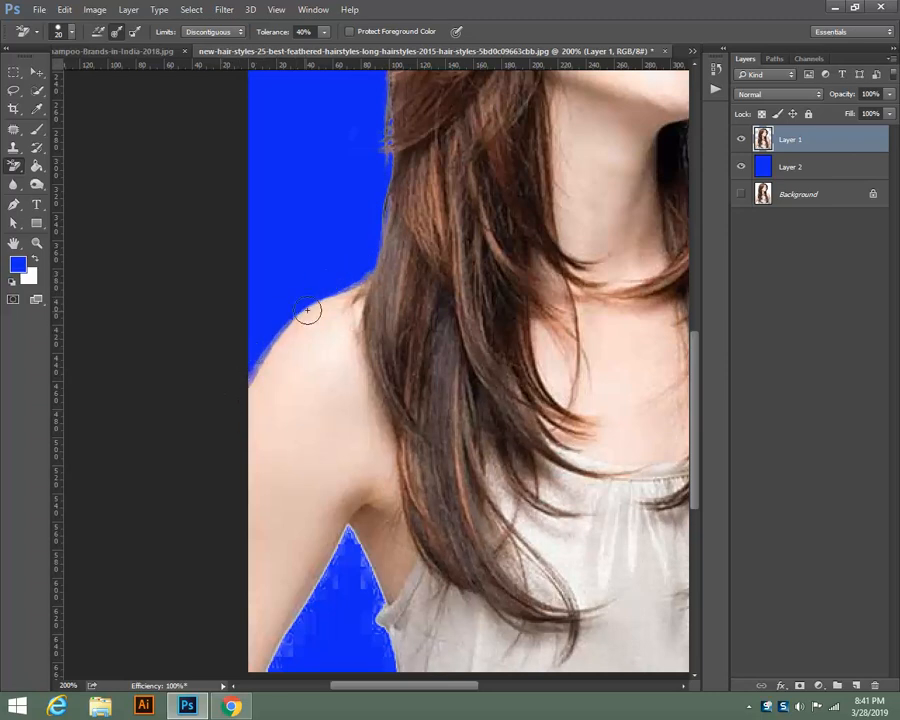
key("ctrl+z")
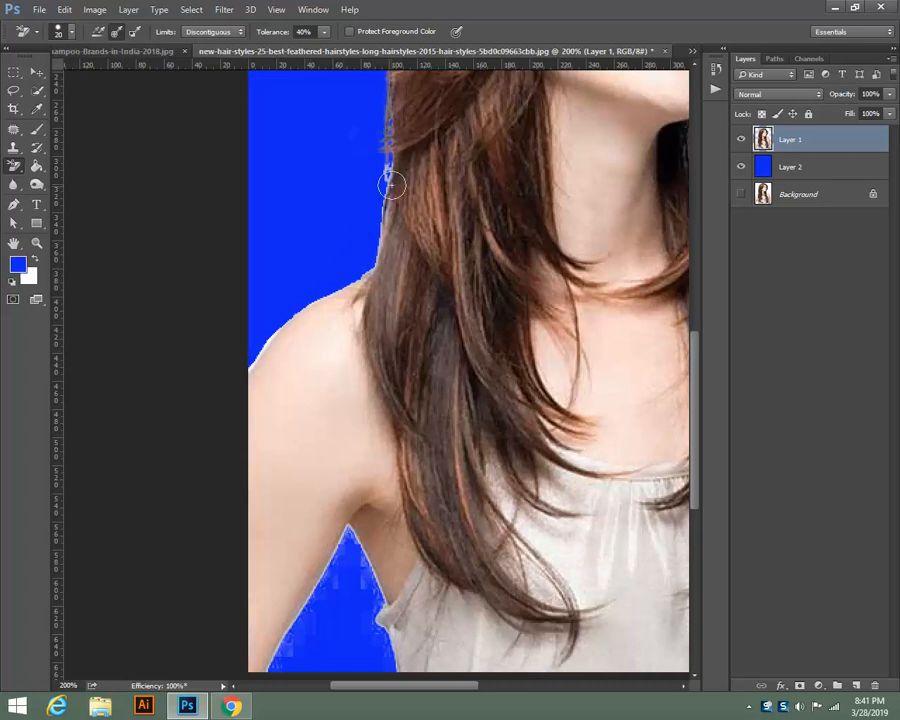
mouse_move(386, 176)
left_mouse_down()
mouse_move(372, 241)
mouse_move(352, 267)
mouse_move(295, 299)
mouse_move(229, 384)
left_mouse_up()
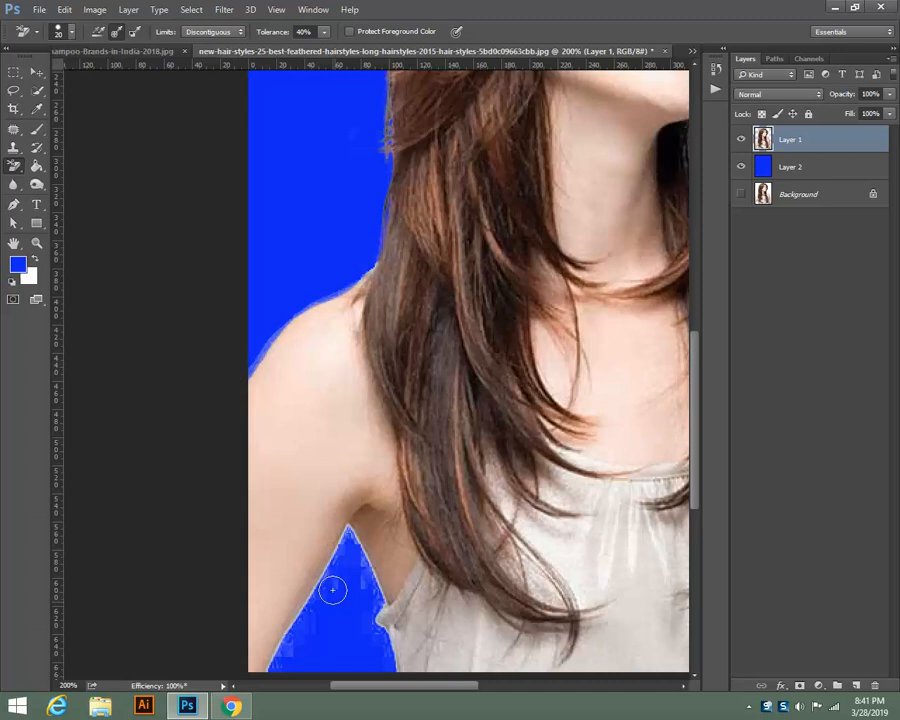
Clear the pale residue in the gap between arm and torso and touch up the shoulder edge on the image's left side.
mouse_move(333, 589)
left_mouse_down()
mouse_move(348, 536)
mouse_move(258, 698)
mouse_move(309, 624)
mouse_move(338, 534)
mouse_move(361, 549)
mouse_move(390, 671)
mouse_move(363, 590)
left_mouse_up()
mouse_move(320, 305)
left_mouse_down()
mouse_move(284, 338)
mouse_move(241, 371)
left_mouse_up()
left_click_drag(342, 289, 333, 297)
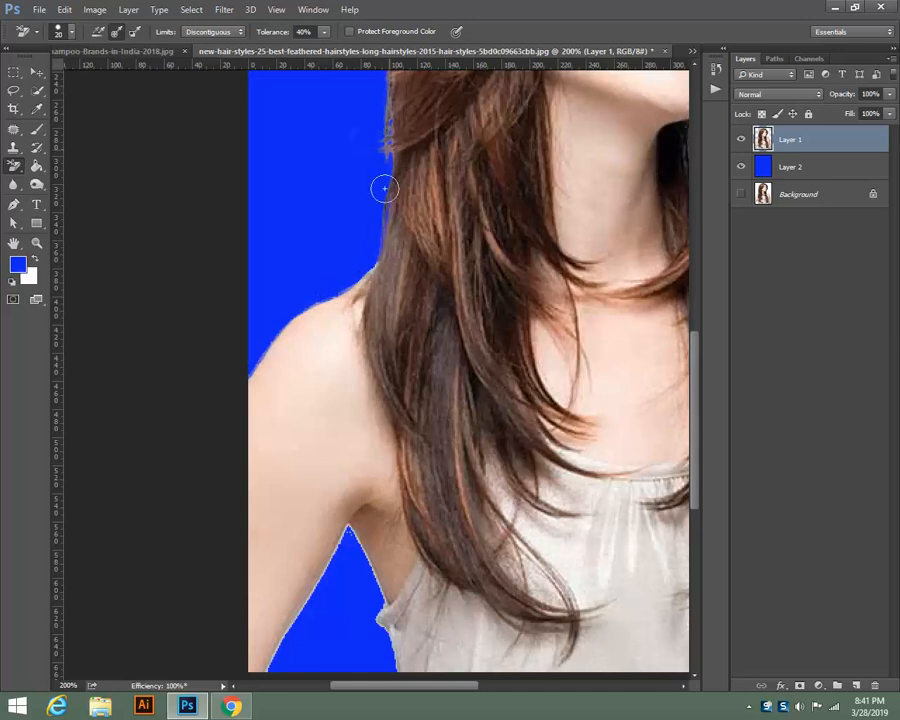
Examine the whole cut-out over blue with the Move tool active and no layer selected.
key("ctrl+minus")
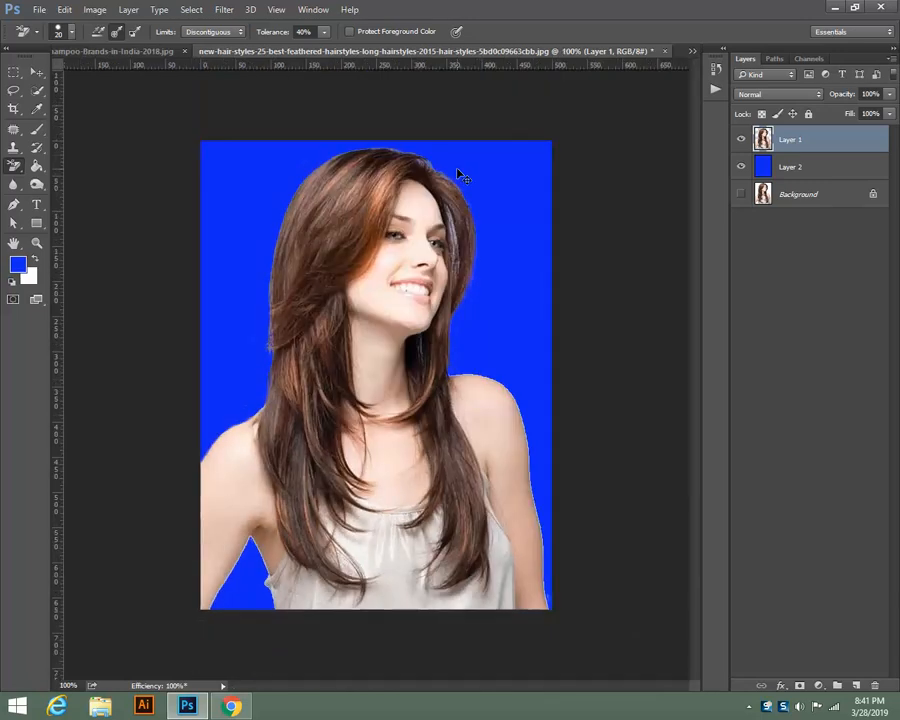
key("ctrl+minus")
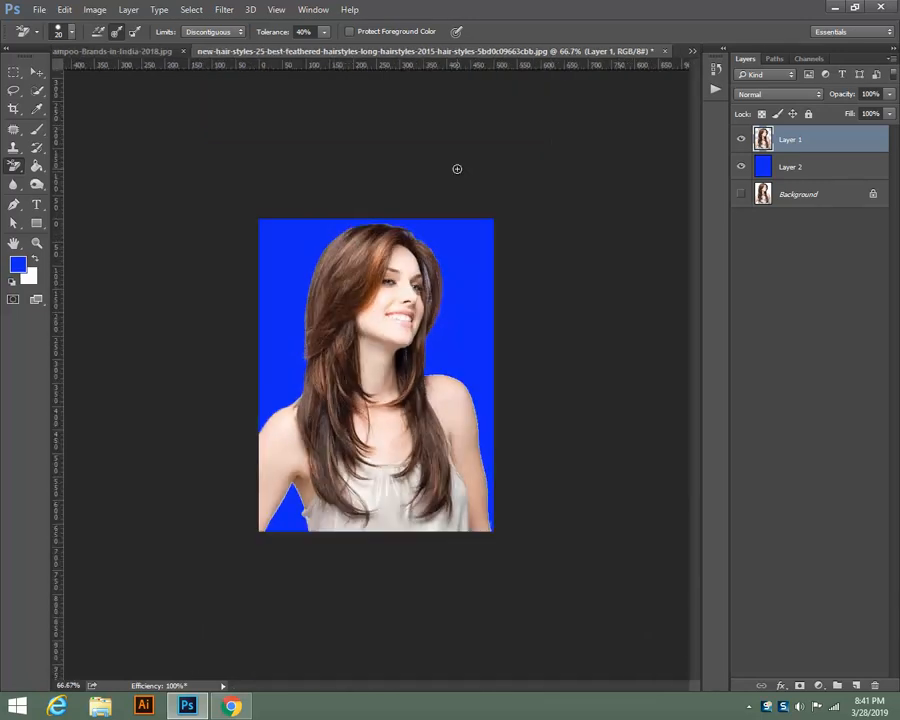
left_click(38, 75)
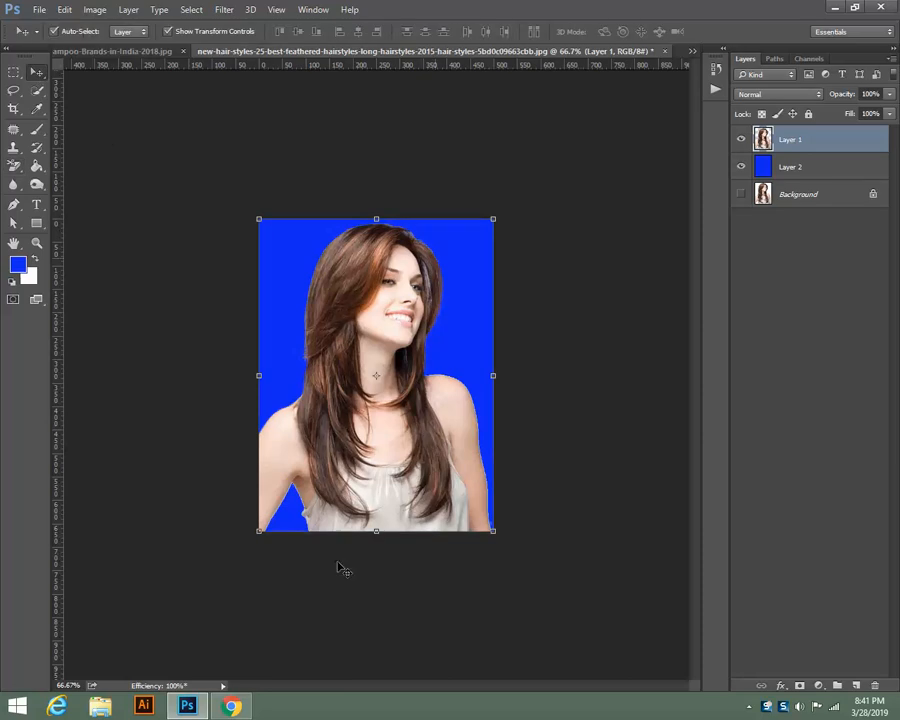
left_click(558, 427)
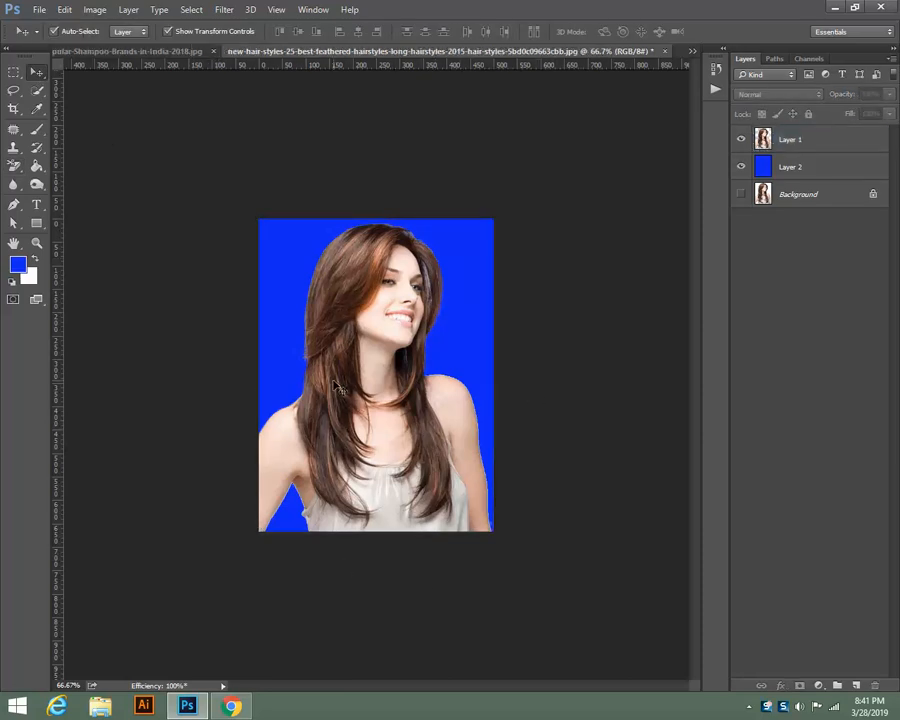
key("ctrl+plus")
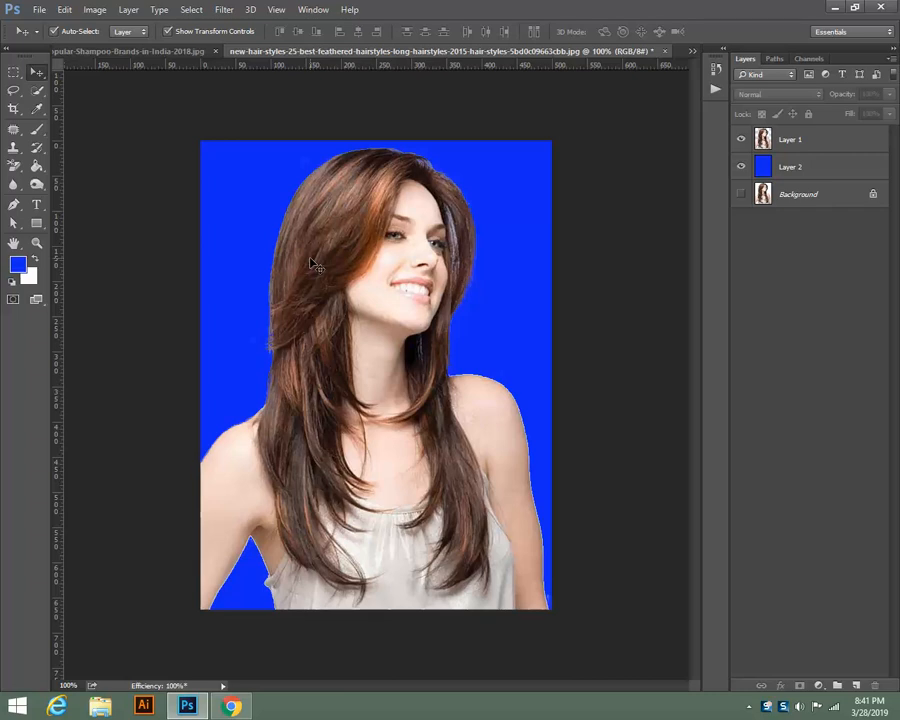
Hide Layer 1 and Layer 2, and make the Background layer active and visible.
left_click(818, 141)
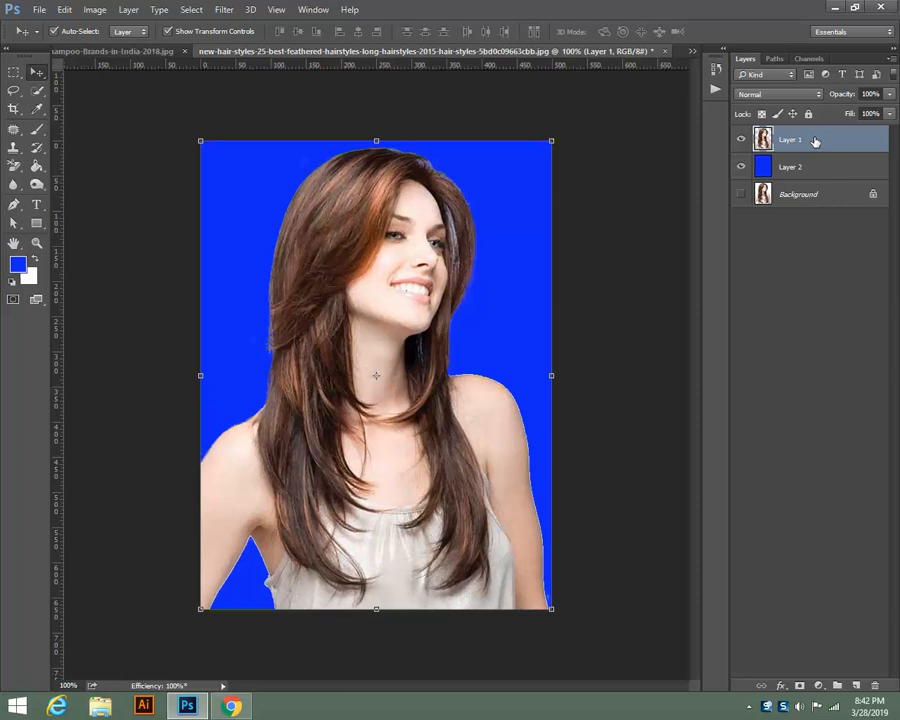
left_click(741, 140)
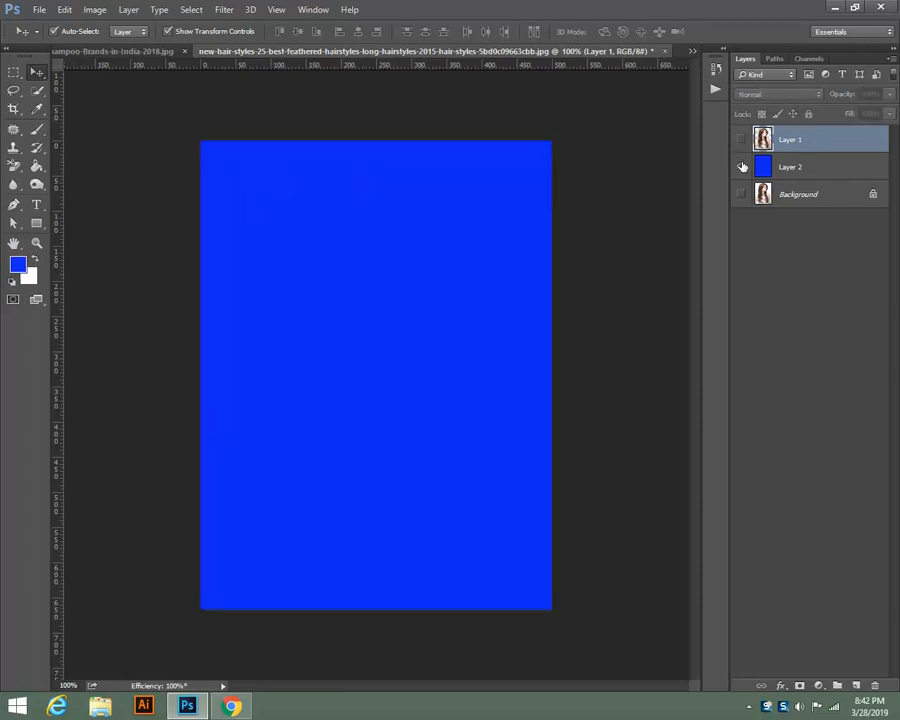
left_click(741, 174)
left_click(780, 200)
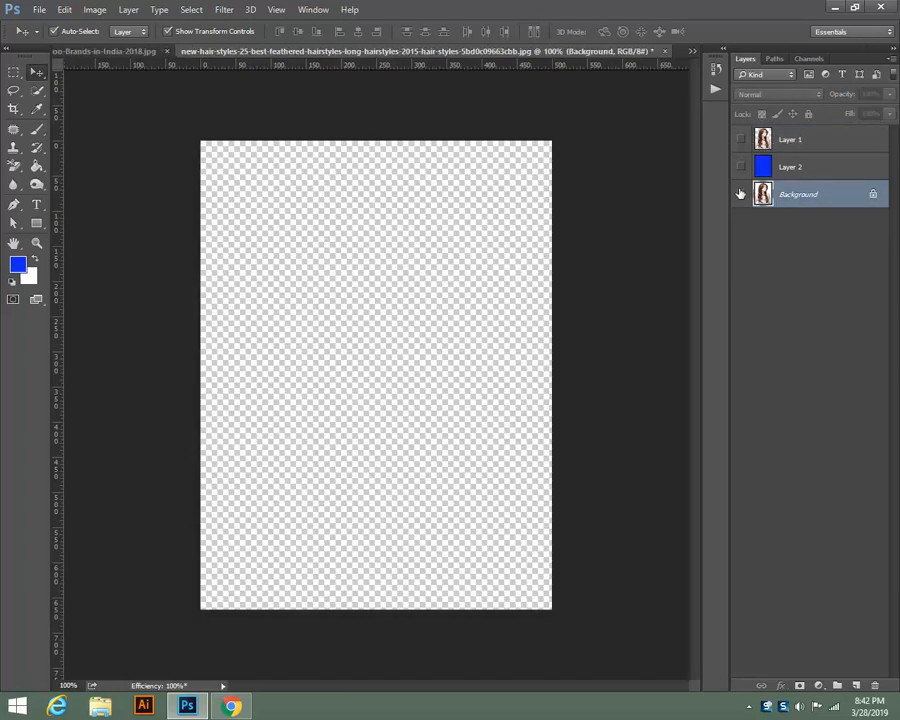
left_click(741, 194)
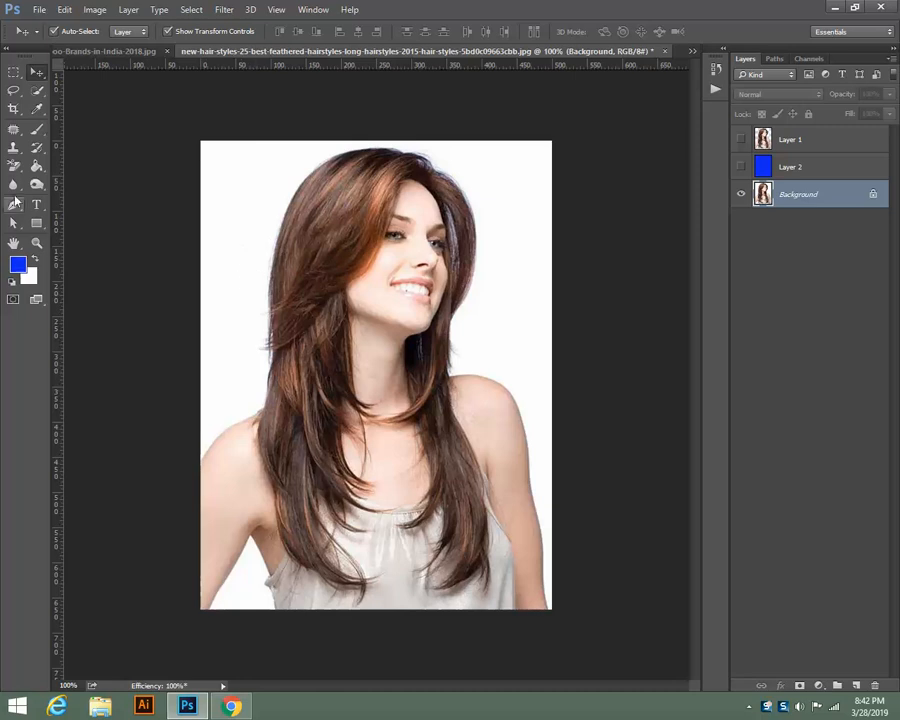
Try removing the Background's white backdrop and the gap beneath the arm with the Magic Eraser, and undo both erasures.
left_click_drag(13, 165, 55, 178)
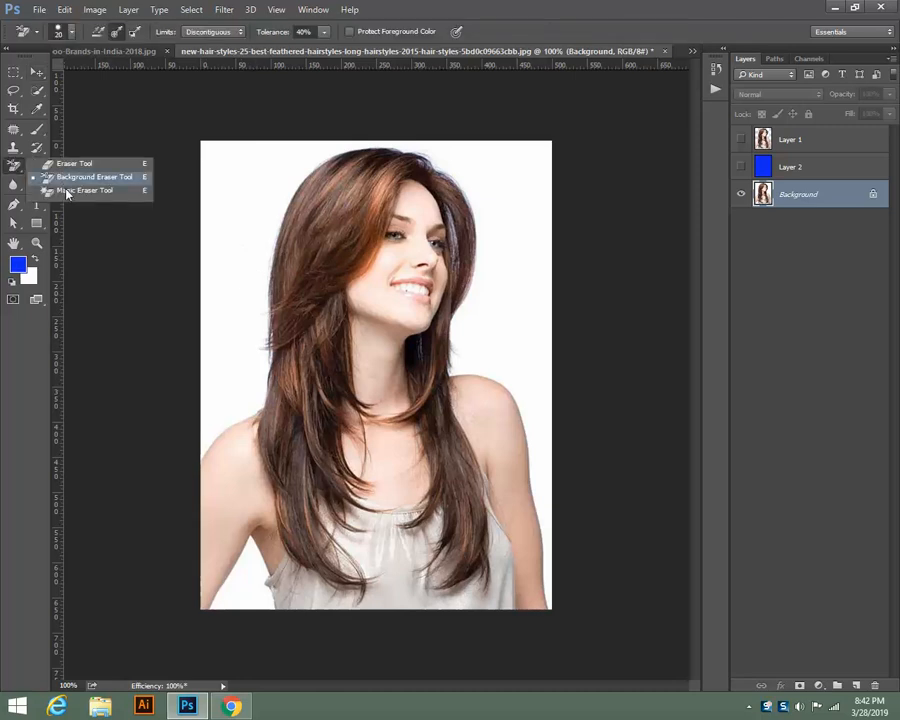
left_click(66, 191)
left_click(225, 220)
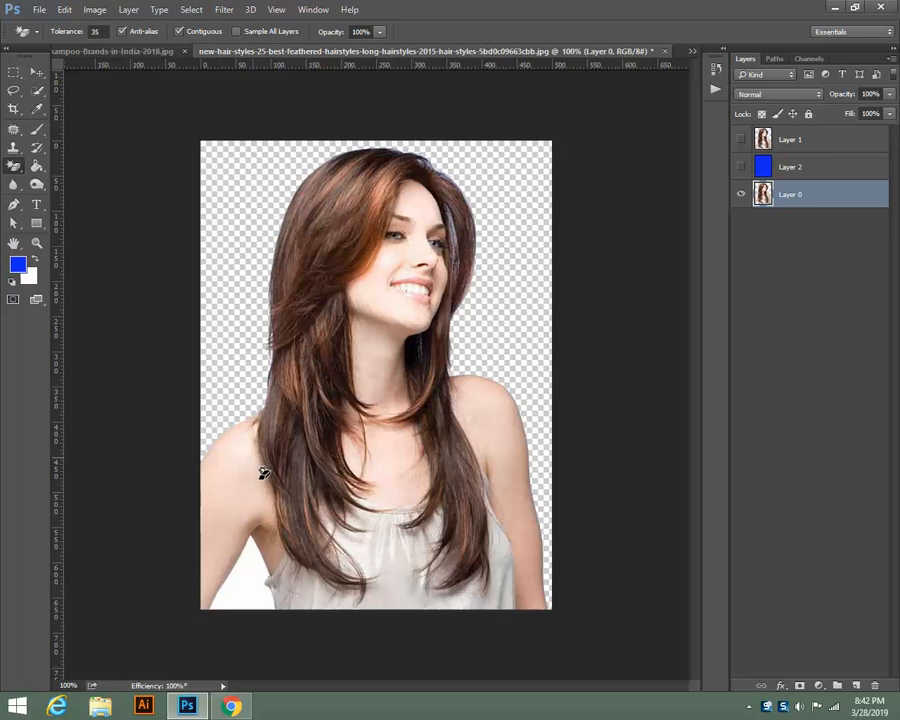
left_click(256, 572)
key("ctrl+alt+z")
key("ctrl+alt+z")
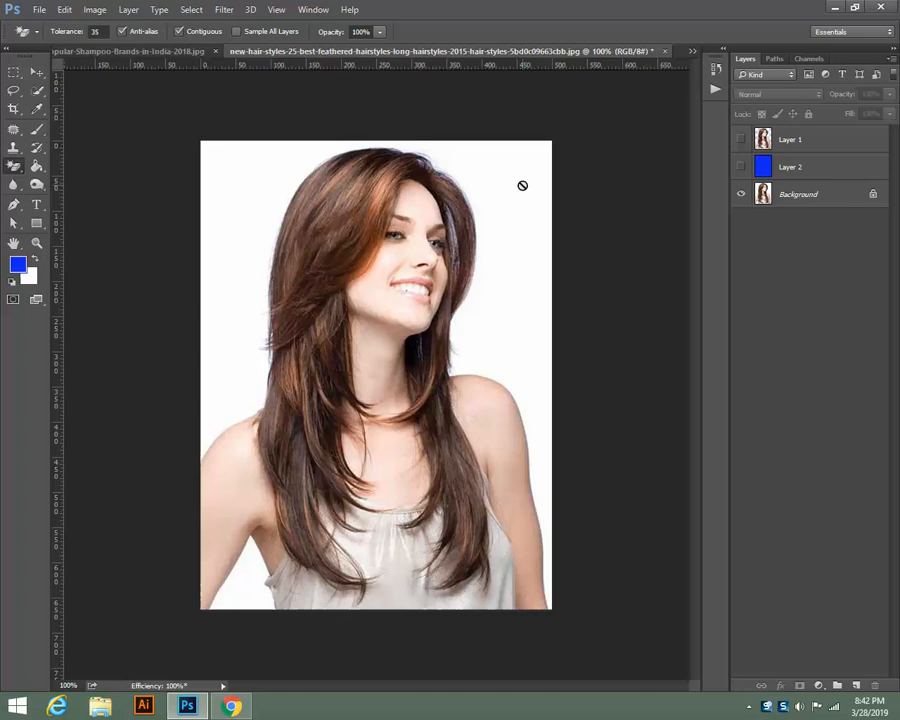
Show Layer 2 and Layer 1 again and switch back to the Move tool.
left_click(741, 166)
left_click(741, 141)
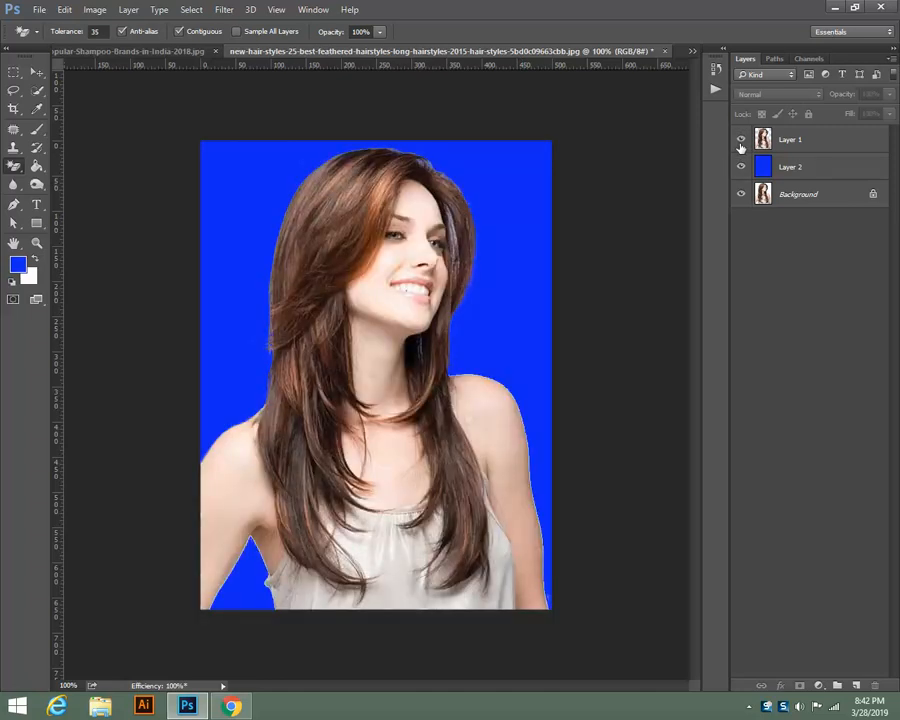
left_click(36, 72)
Compare the cut-out without and with the blue backdrop by hiding Layer 2 and showing it again.
left_click(741, 166)
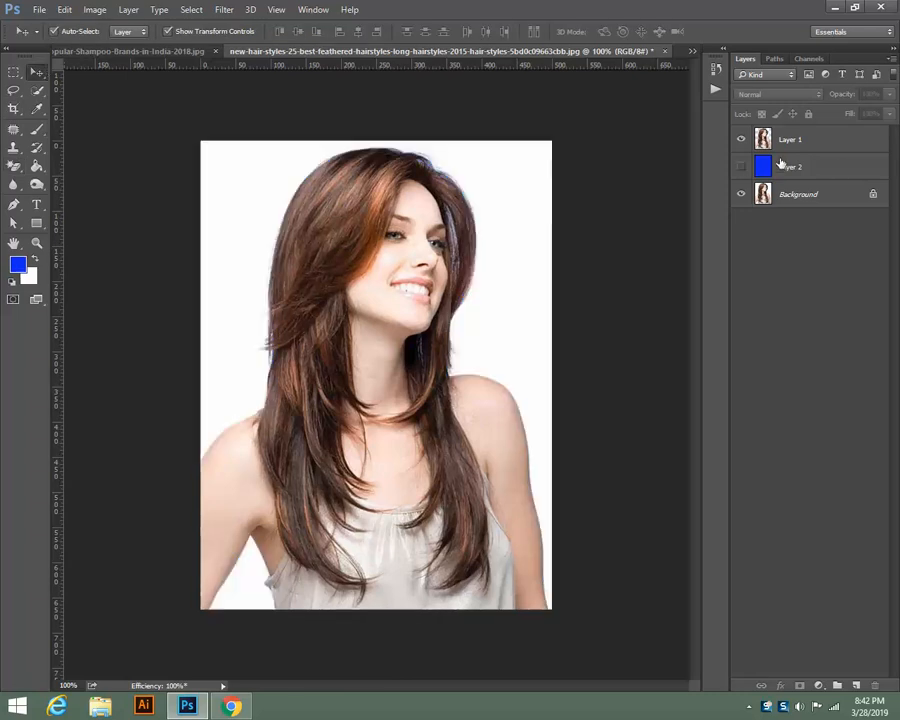
left_click(795, 143)
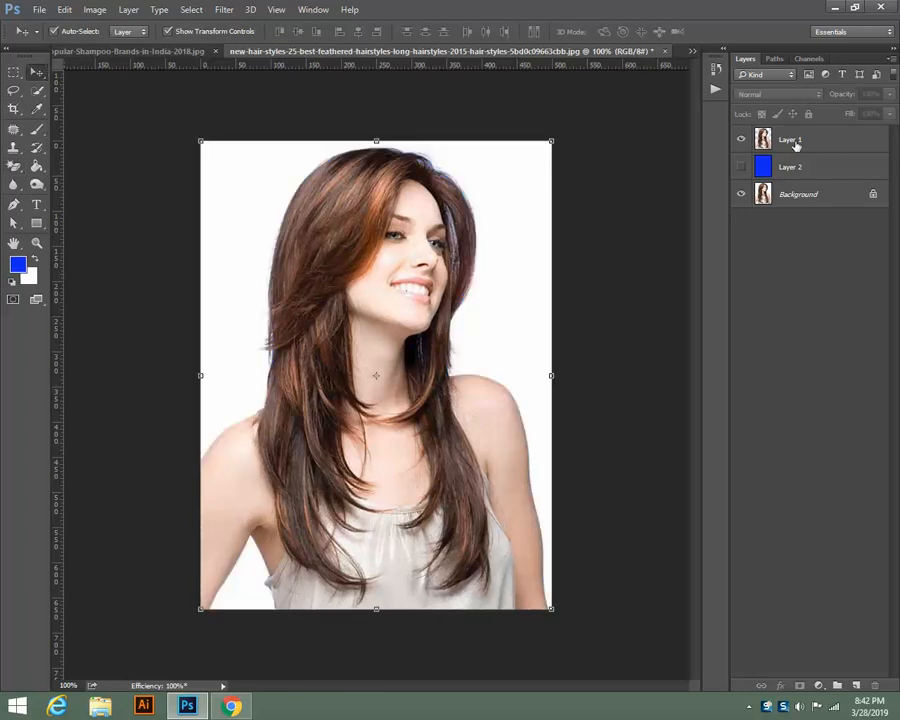
left_click(741, 166)
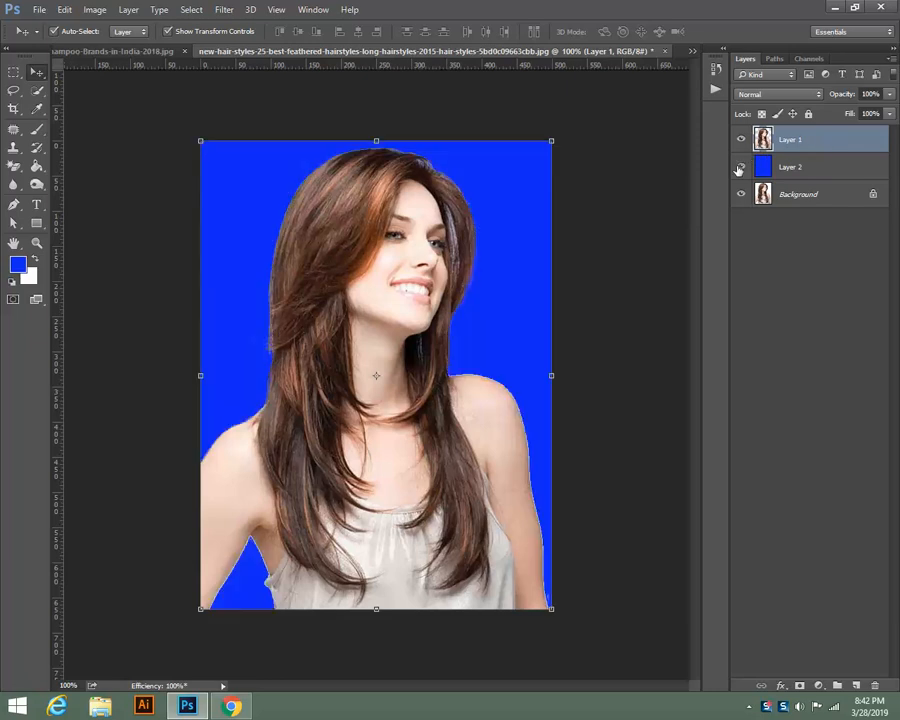
left_click(667, 305)
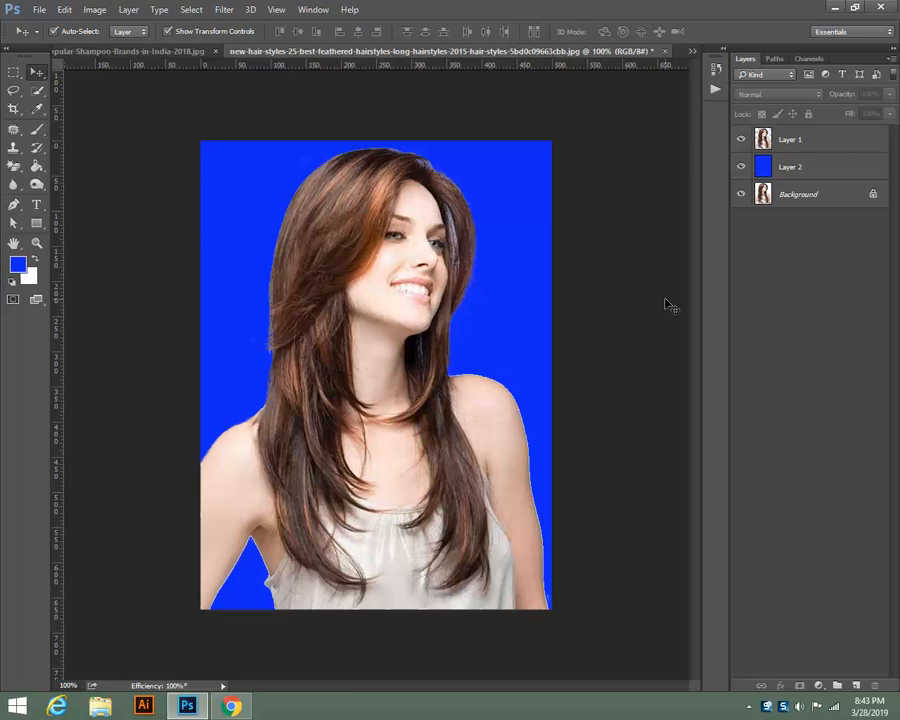
Select the Background, Layer 2 and Layer 1 in turn, leaving Layer 1 active.
left_click(802, 198)
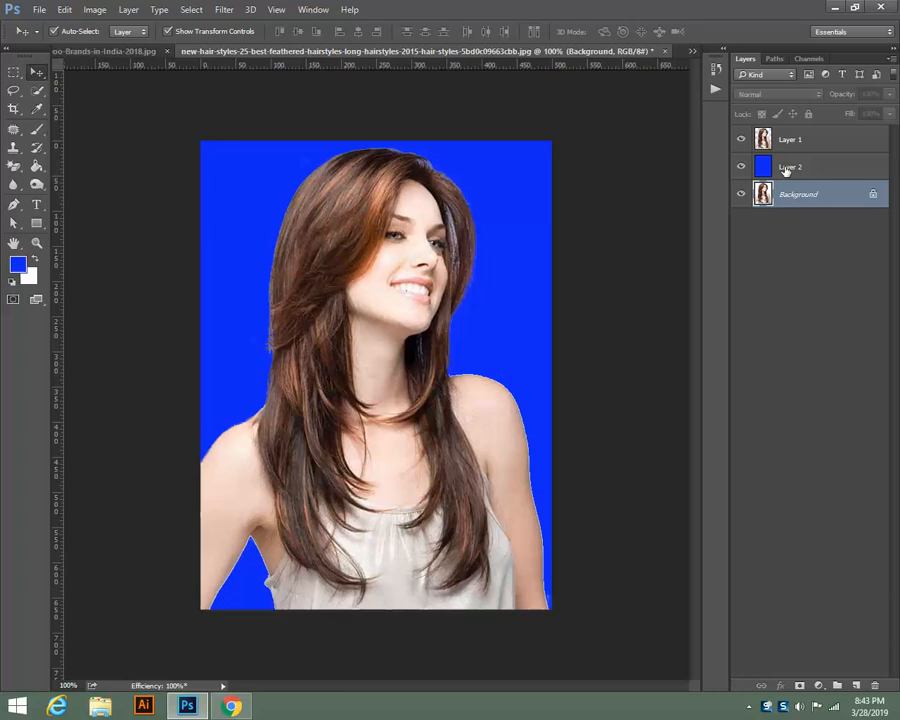
left_click(787, 170)
left_click(788, 145)
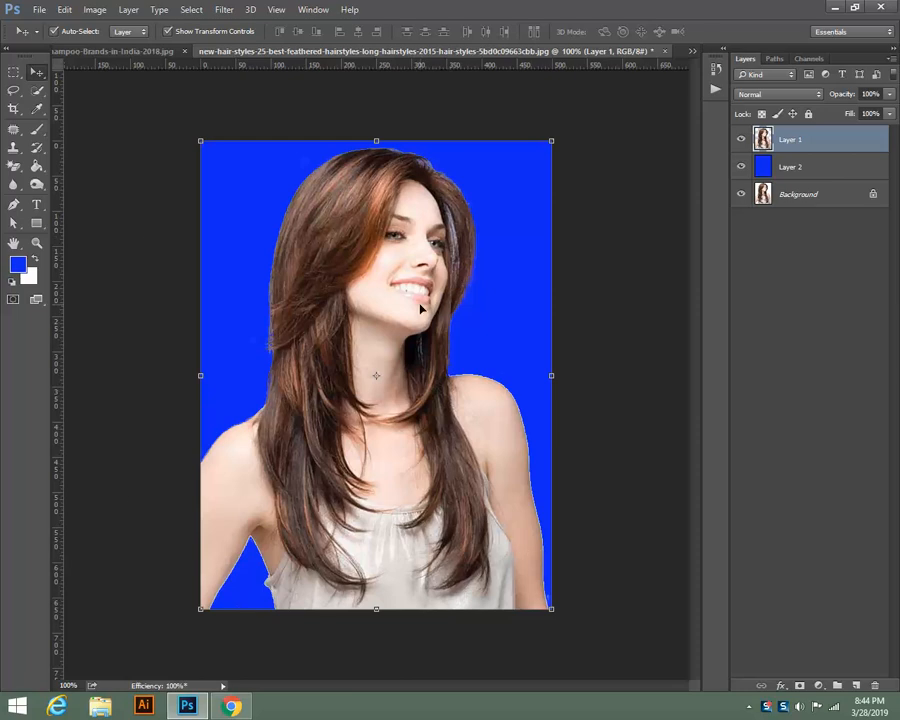
View the Pantene shampoo image and return to the woman's cut-out document.
left_click(148, 52)
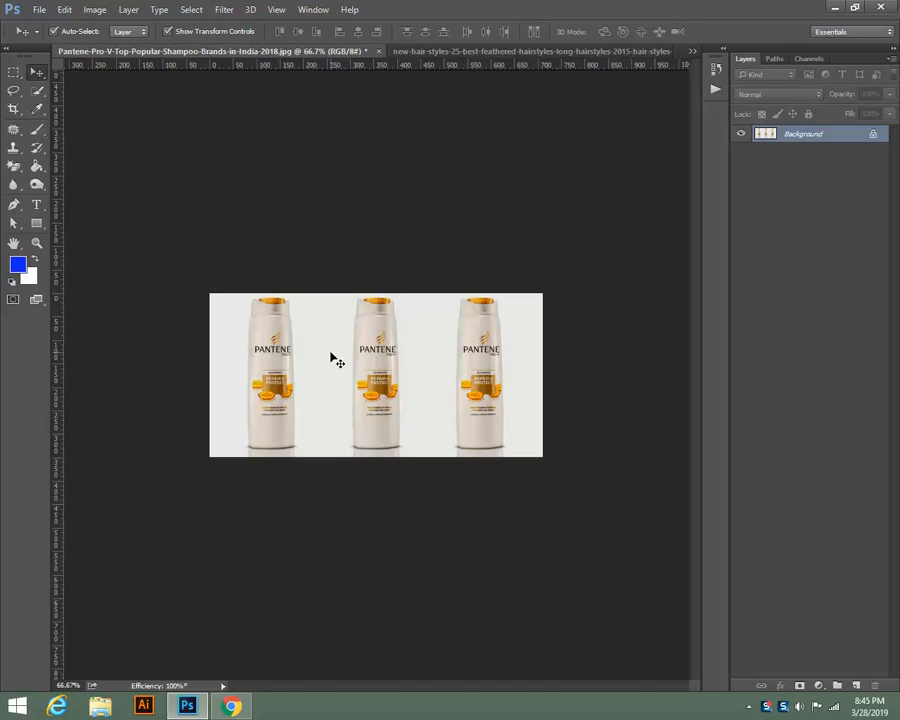
left_click(455, 51)
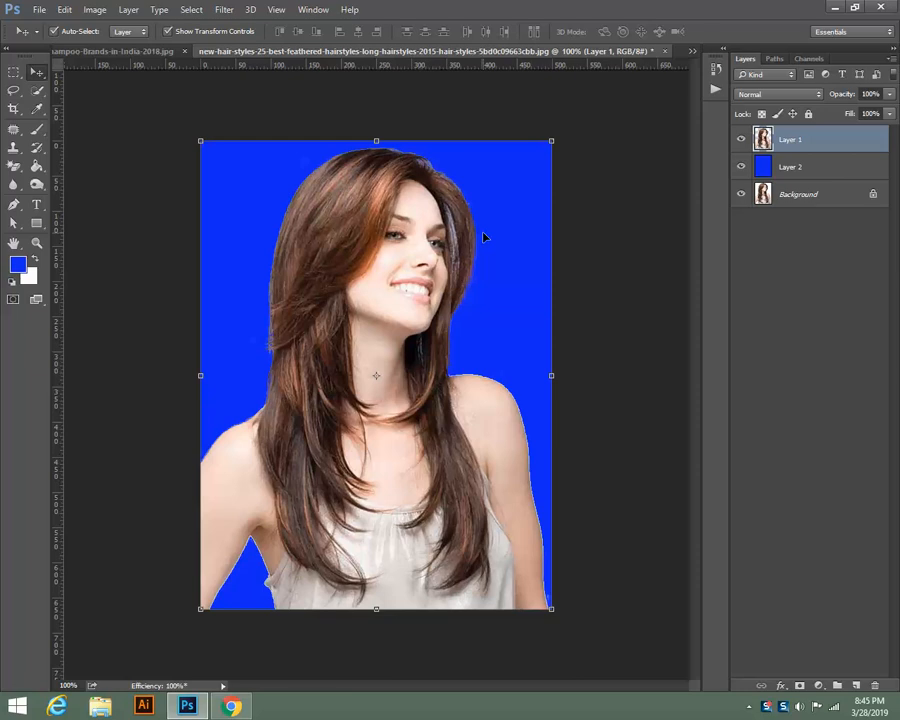
left_click(148, 53)
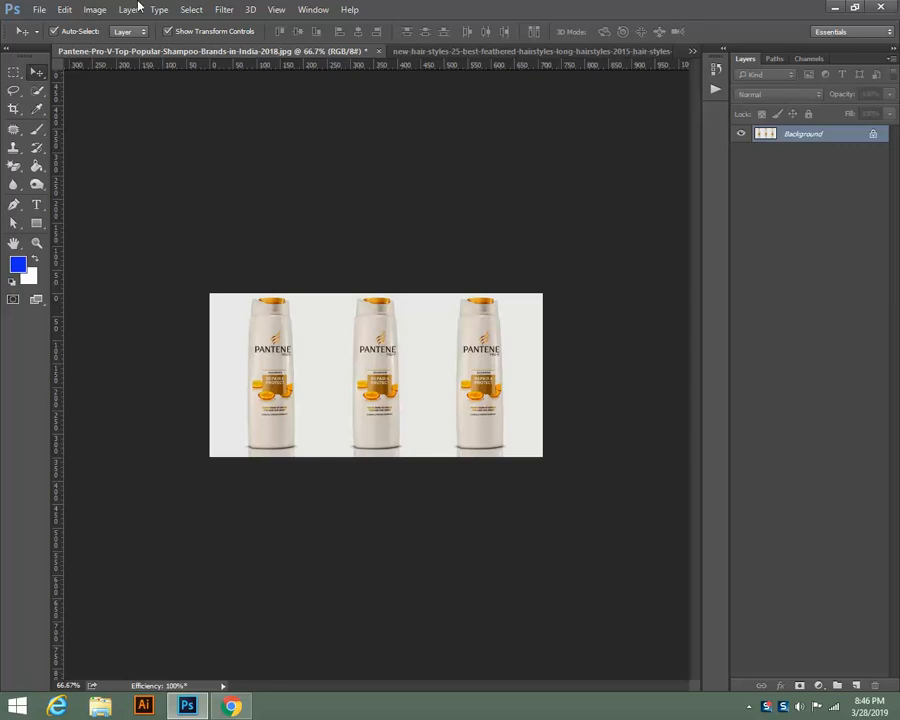
left_click(478, 51)
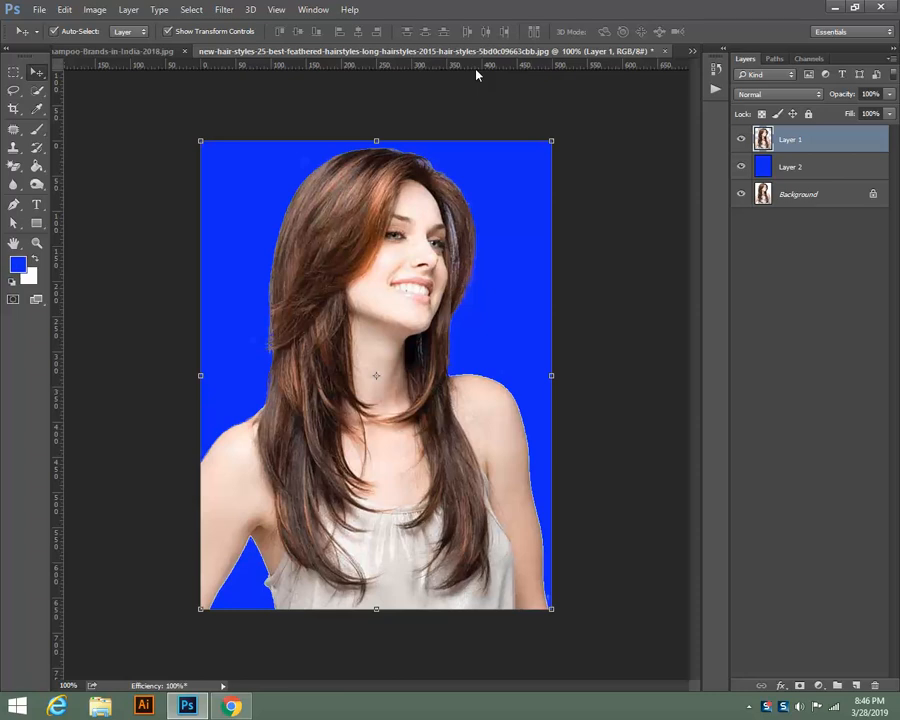
Open the image gold-2_1.jpg from the Graphics folder.
left_click(38, 9)
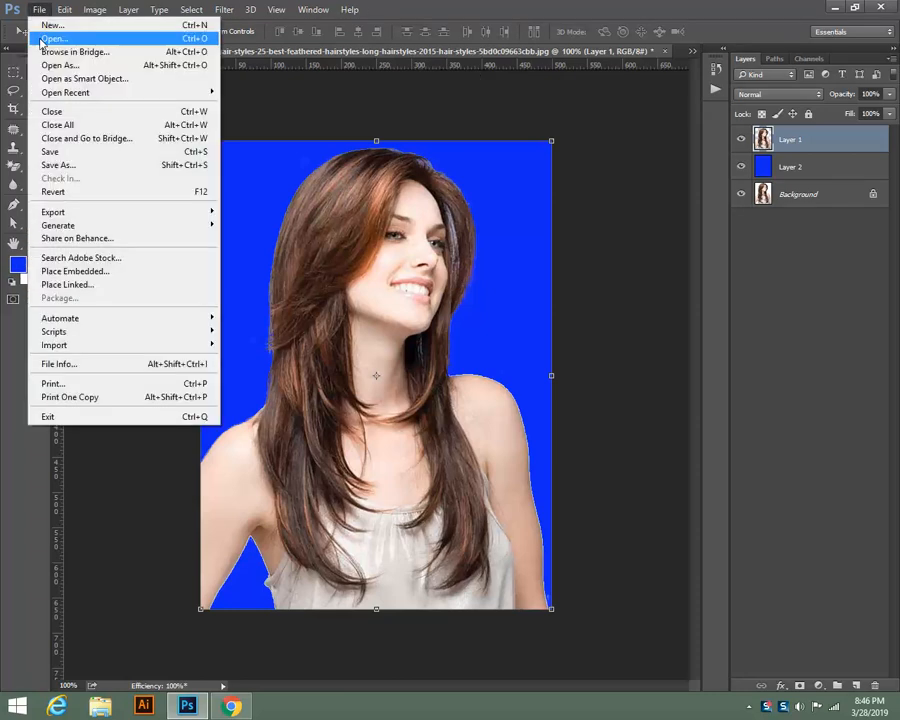
left_click(42, 40)
scroll(671, 180, "down", 1)
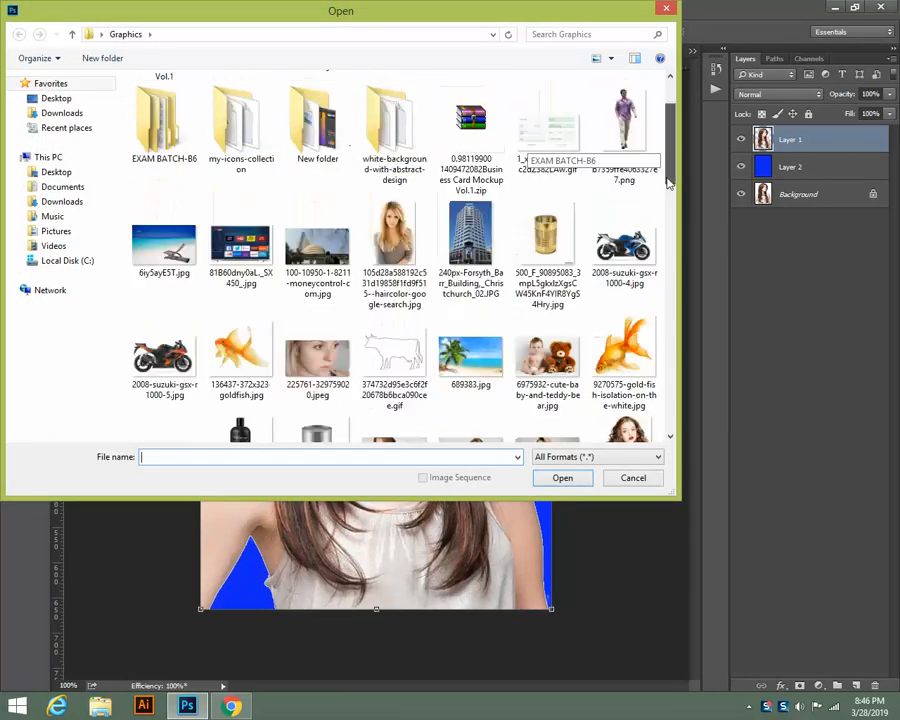
left_click_drag(671, 180, 683, 354)
left_click(240, 232)
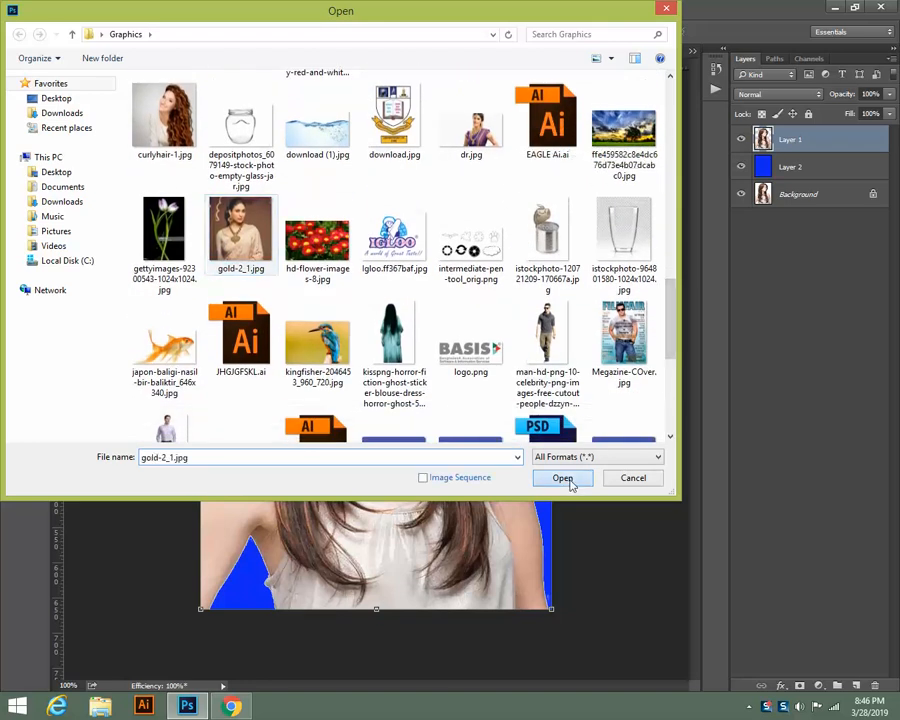
left_click(563, 478)
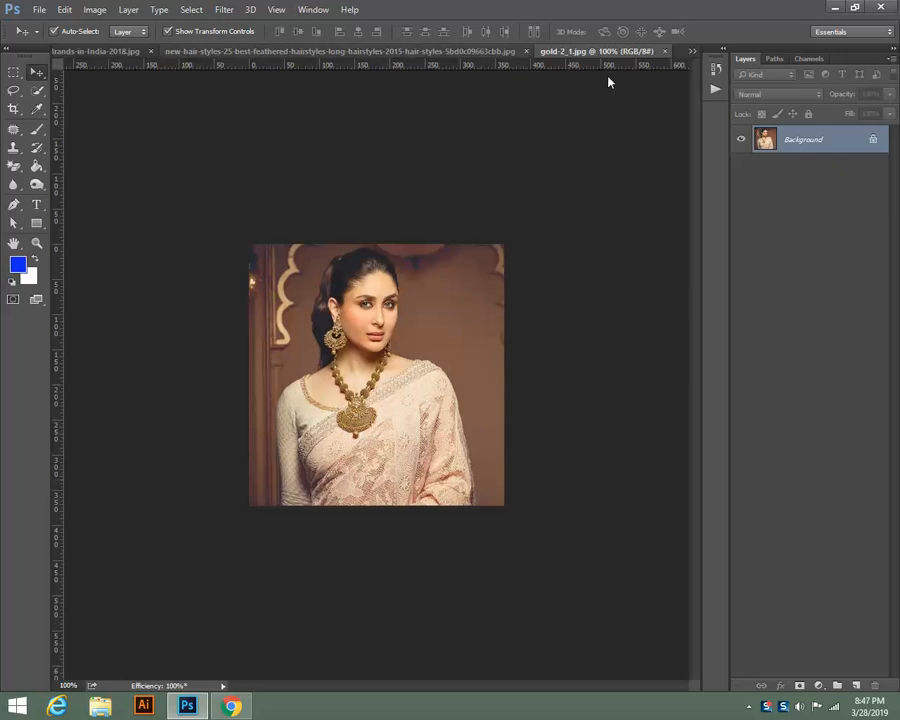
Duplicate the Blue channel of the sari portrait.
left_click(809, 59)
left_click(802, 157)
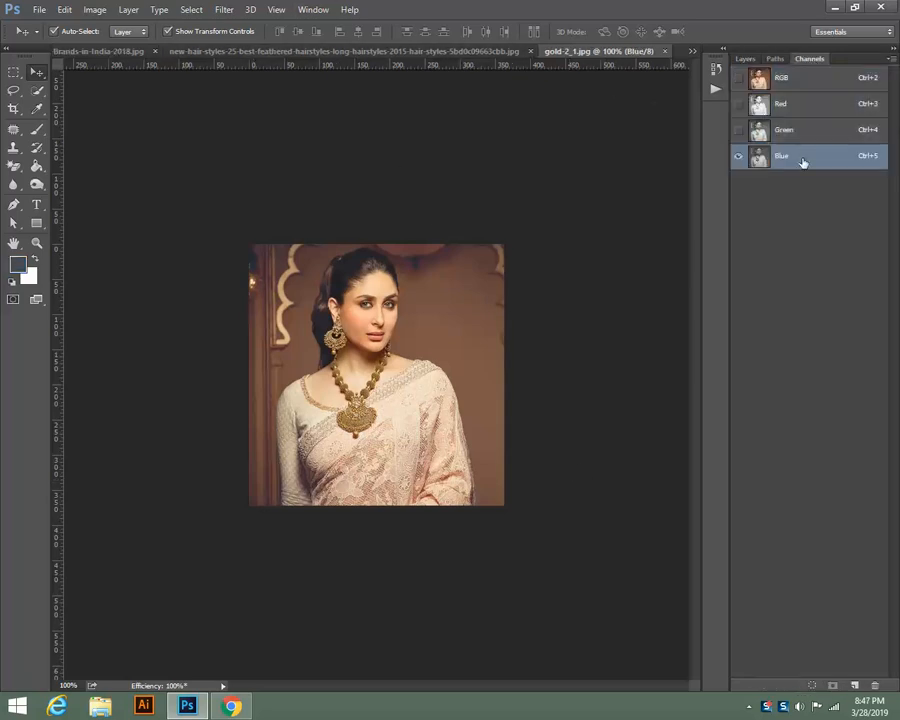
left_click_drag(800, 157, 855, 686)
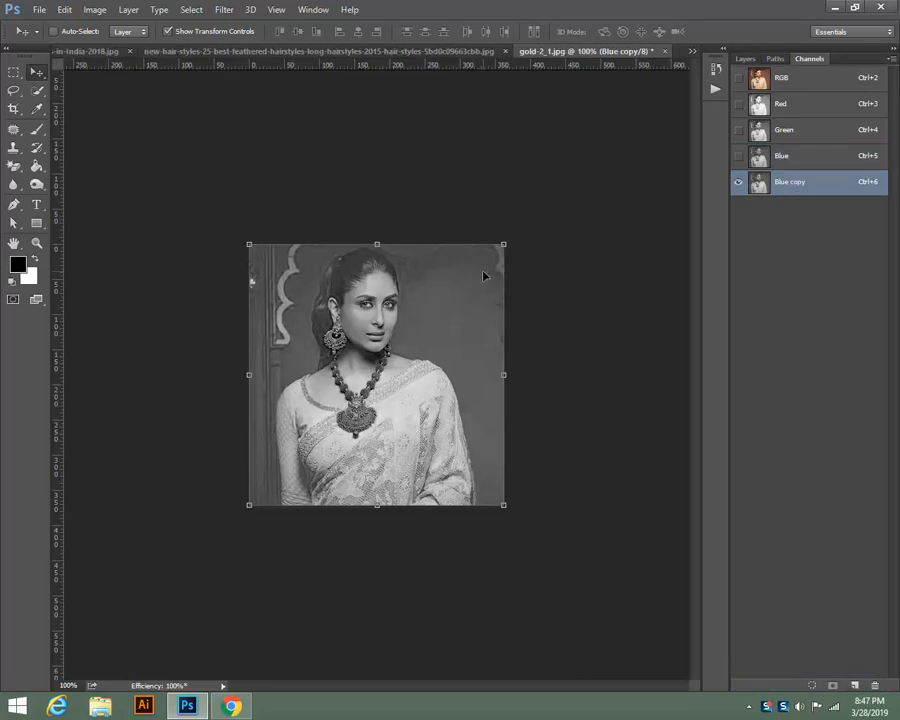
Darken the Blue channel copy with Levels by raising the black input level until the backdrop turns almost black.
key("ctrl+l")
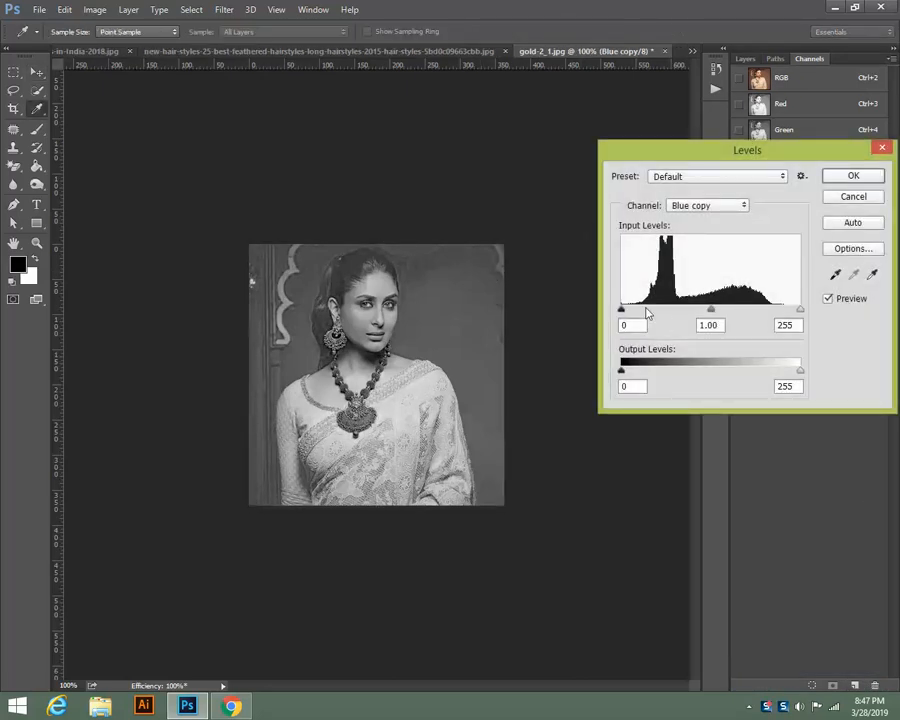
left_click_drag(623, 310, 689, 316)
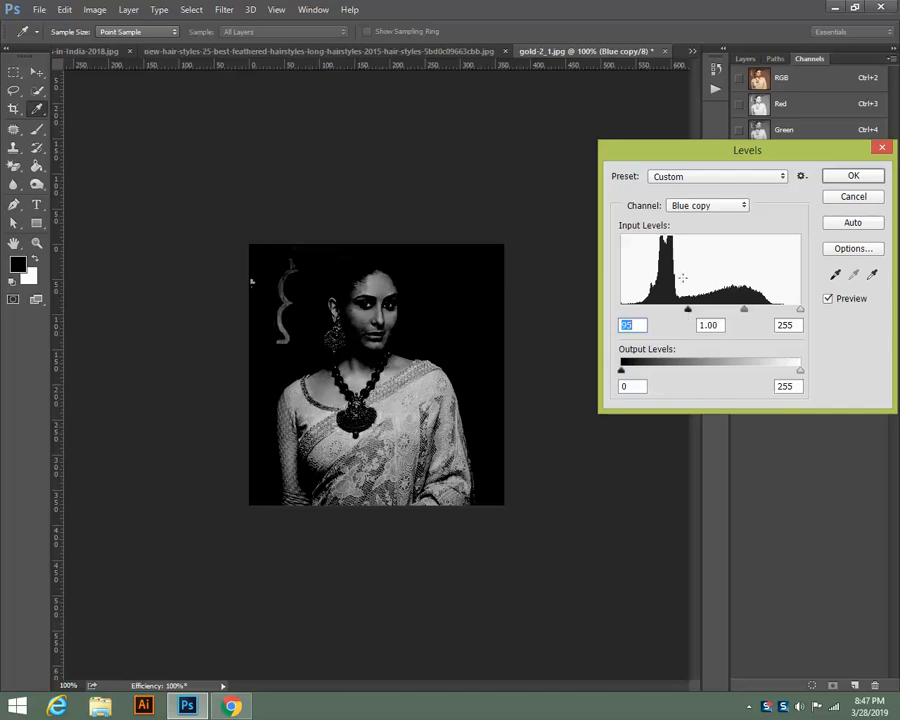
left_click_drag(687, 314, 700, 314)
left_click(853, 175)
key("v")
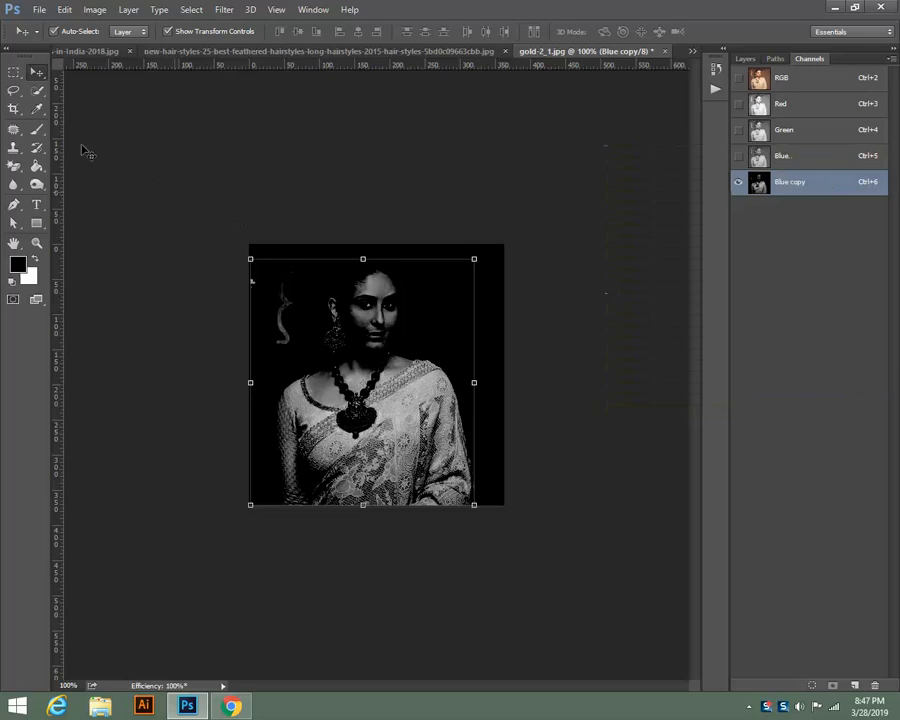
Paint the woman's figure black in the Blue channel copy with a 35 px brush and return to the Move tool.
left_click(37, 129)
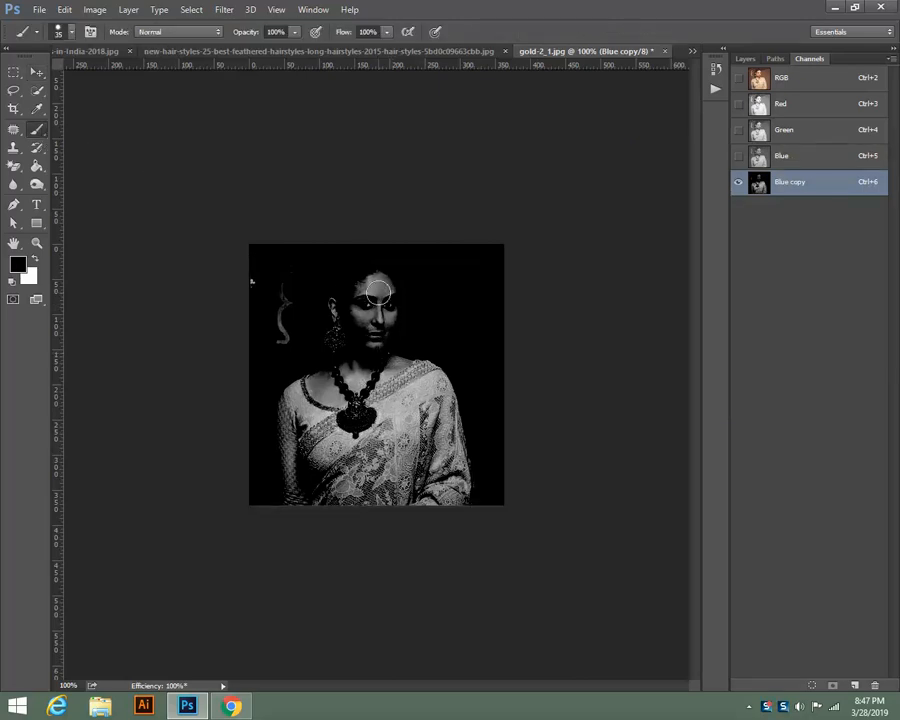
mouse_move(362, 284)
left_mouse_down()
mouse_move(376, 366)
mouse_move(379, 317)
mouse_move(390, 333)
mouse_move(395, 308)
mouse_move(377, 324)
mouse_move(367, 296)
mouse_move(338, 295)
mouse_move(345, 370)
mouse_move(287, 450)
mouse_move(283, 516)
mouse_move(292, 405)
mouse_move(309, 432)
mouse_move(310, 386)
mouse_move(333, 479)
mouse_move(346, 412)
mouse_move(341, 487)
mouse_move(388, 468)
mouse_move(398, 489)
mouse_move(386, 457)
mouse_move(362, 465)
mouse_move(384, 446)
mouse_move(389, 461)
mouse_move(433, 410)
mouse_move(401, 367)
mouse_move(430, 379)
mouse_move(446, 408)
mouse_move(413, 362)
mouse_move(435, 438)
mouse_move(427, 386)
mouse_move(438, 389)
mouse_move(466, 490)
mouse_move(425, 503)
mouse_move(431, 494)
mouse_move(392, 492)
mouse_move(400, 503)
mouse_move(313, 504)
mouse_move(414, 501)
mouse_move(441, 453)
mouse_move(435, 486)
mouse_move(421, 448)
mouse_move(410, 472)
mouse_move(411, 382)
mouse_move(459, 404)
mouse_move(422, 371)
mouse_move(462, 390)
mouse_move(356, 364)
left_mouse_up()
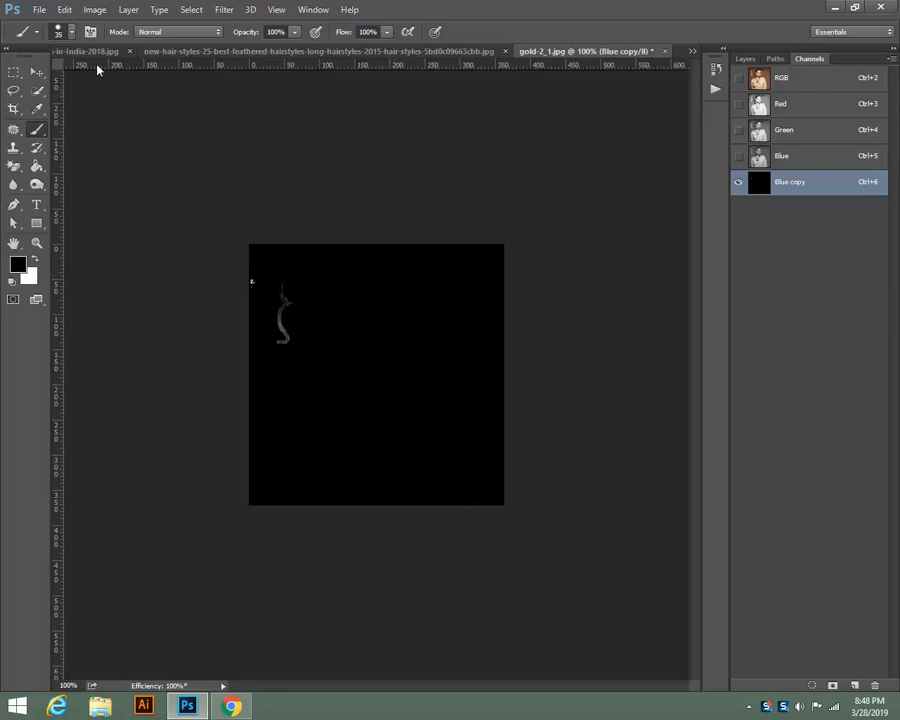
left_click(36, 74)
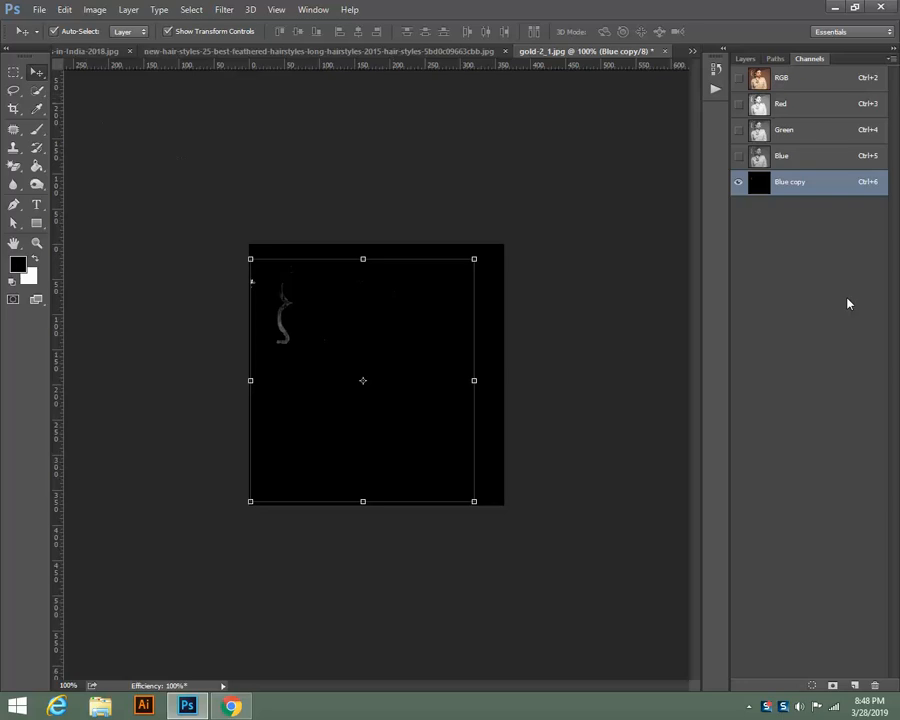
Cancel the fill of the channel copy and close gold-2_1.jpg without saving.
key("shift+F5")
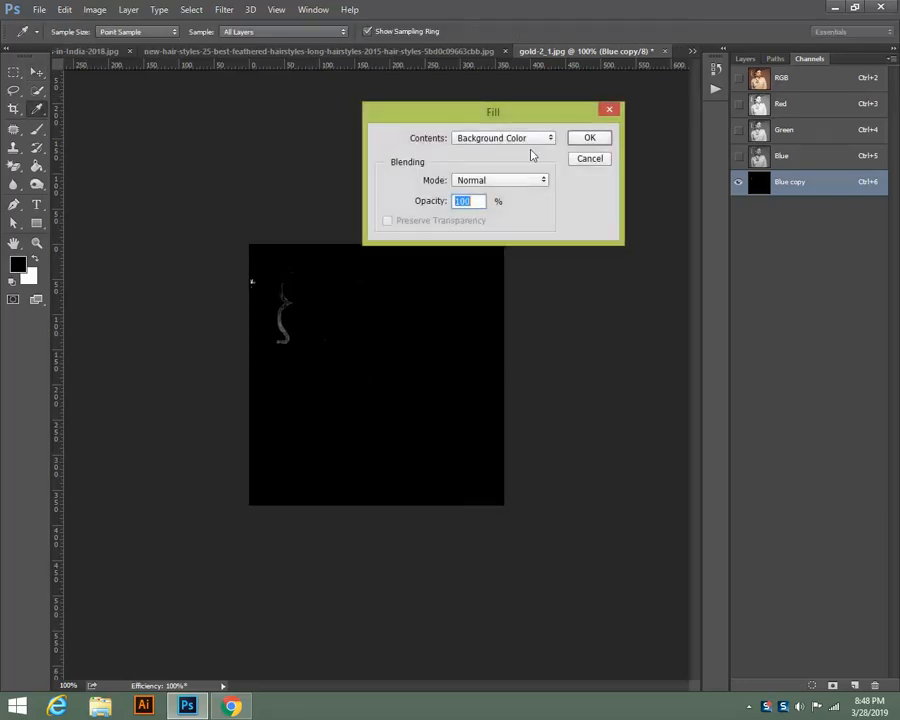
left_click(589, 160)
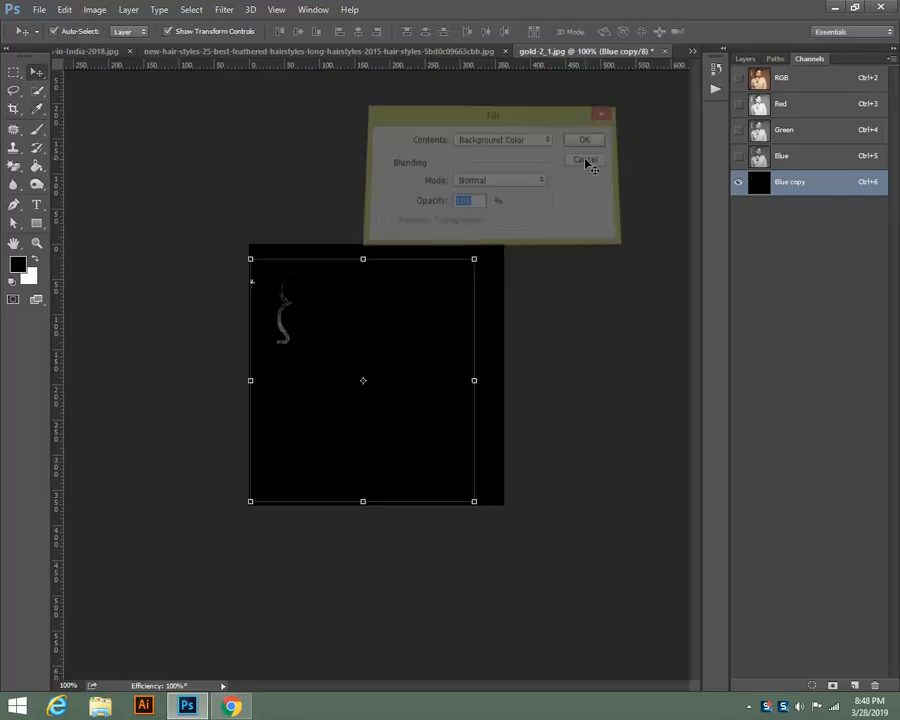
left_click(664, 52)
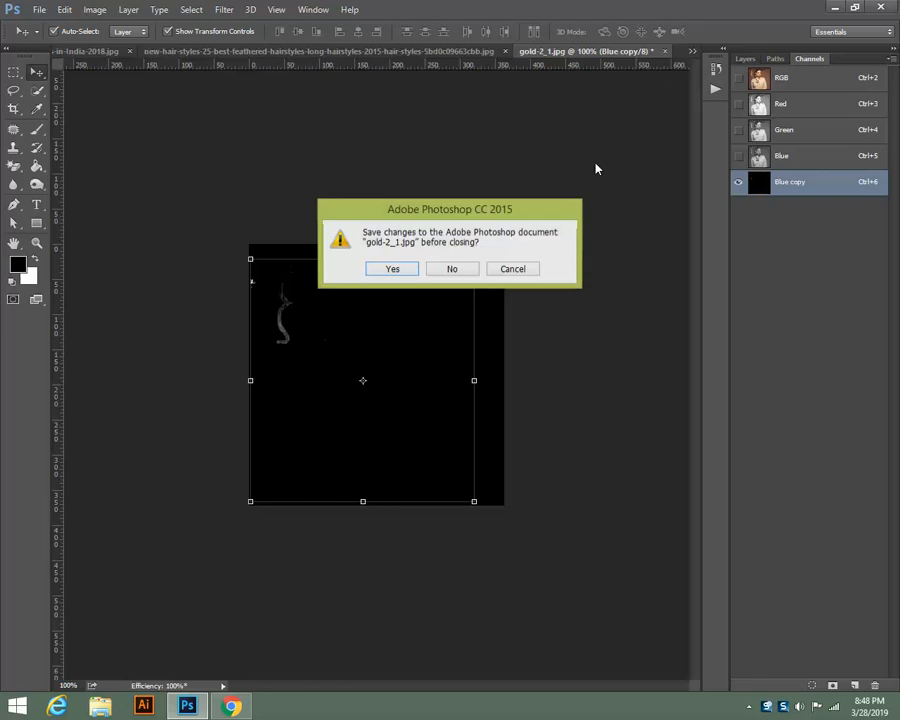
left_click(445, 270)
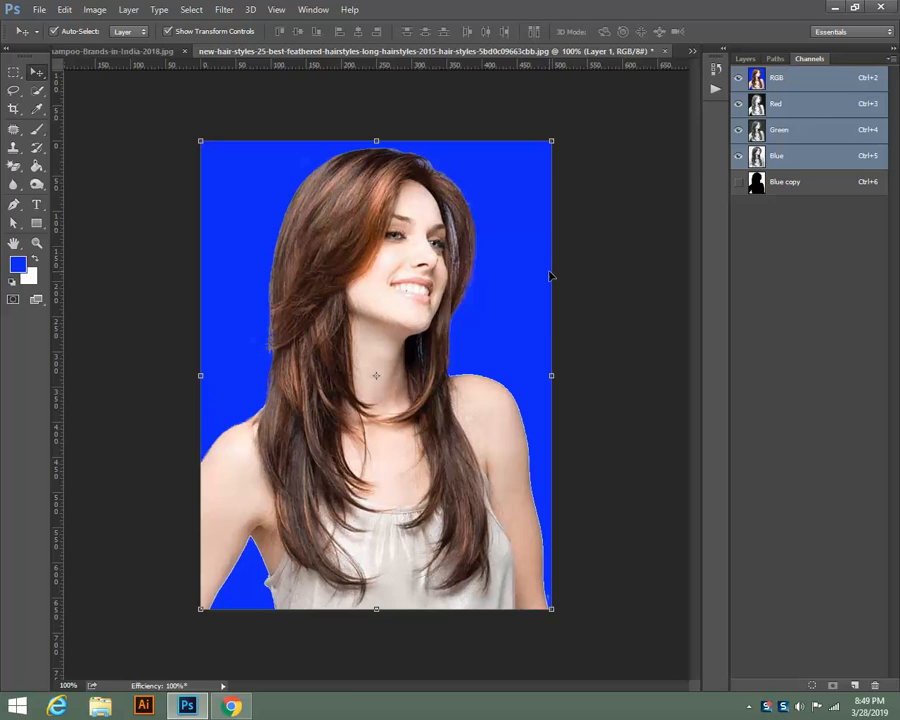
Hide Layer 2 and the Background in the long-haired woman's document, and select and copy all of Layer 1.
left_click(745, 58)
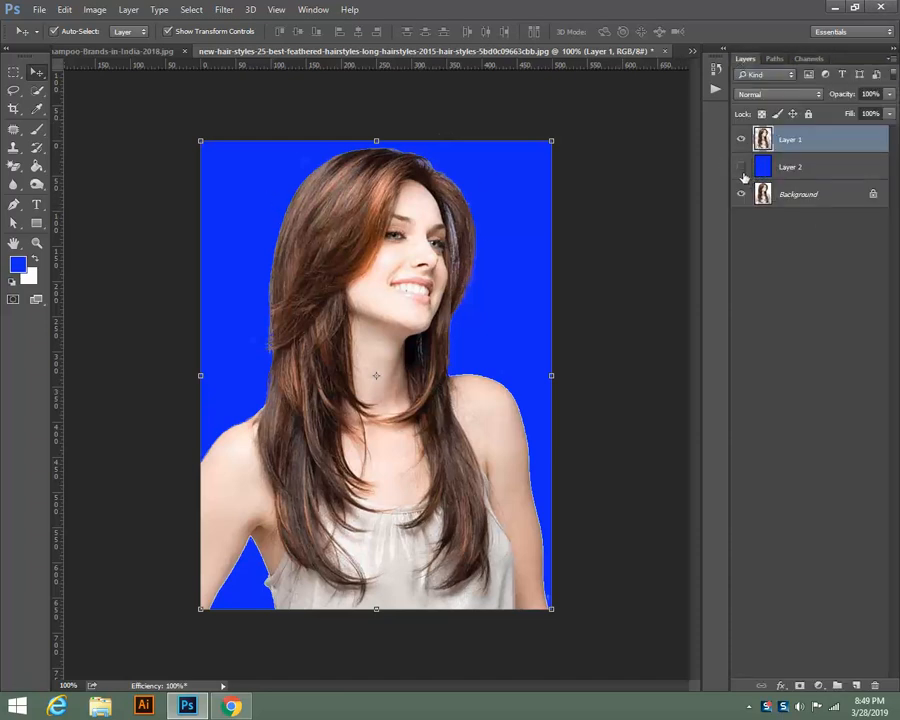
left_click(741, 167)
left_click(741, 194)
key("ctrl+a")
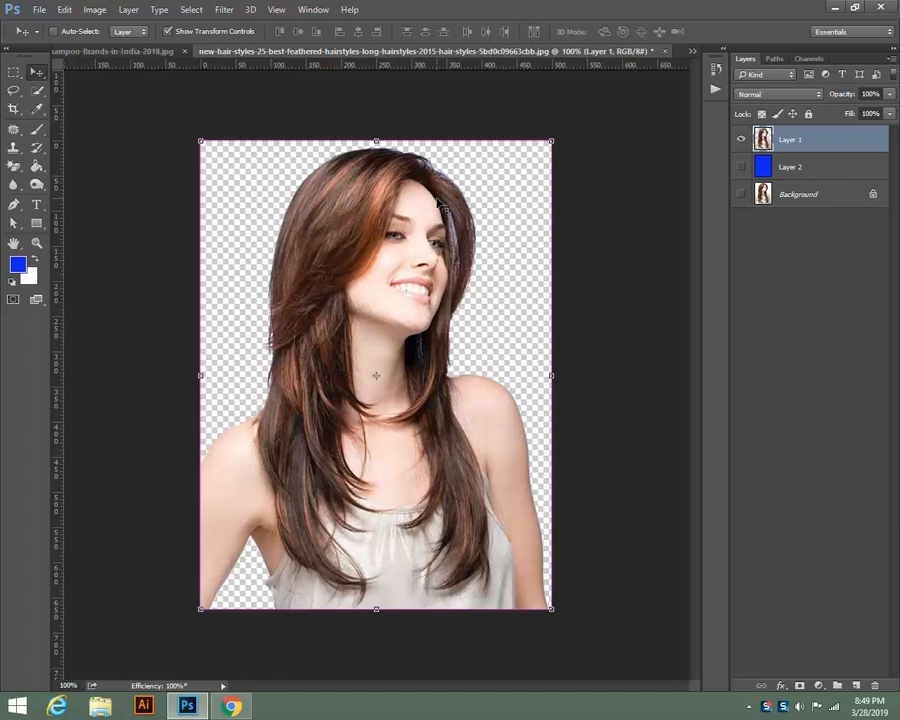
Open the palm beach image 689383.jpg from the Graphics folder.
left_click(39, 9)
left_click(52, 39)
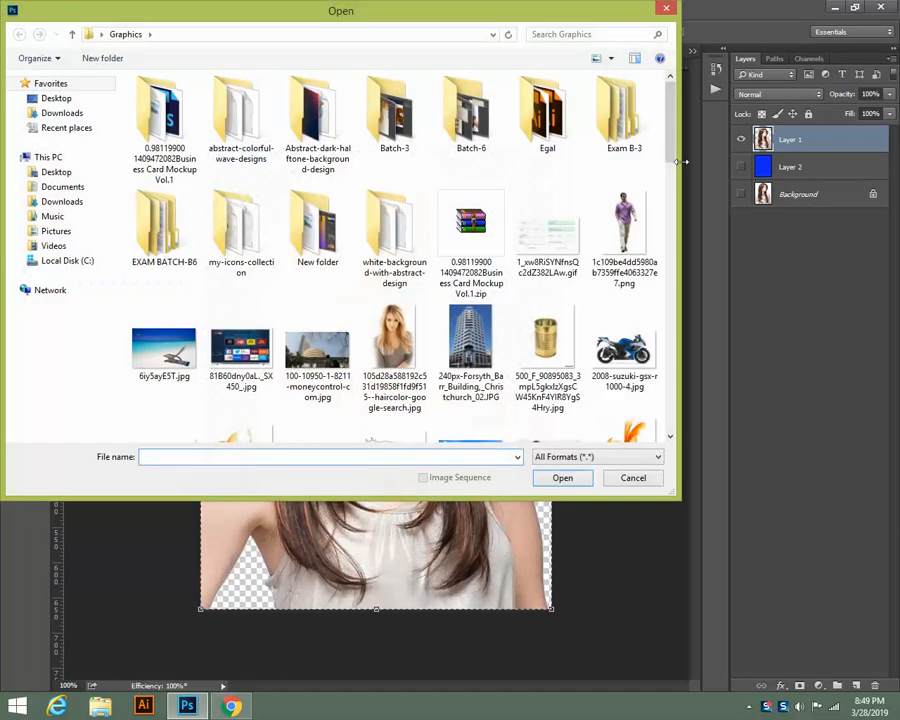
left_click(168, 366)
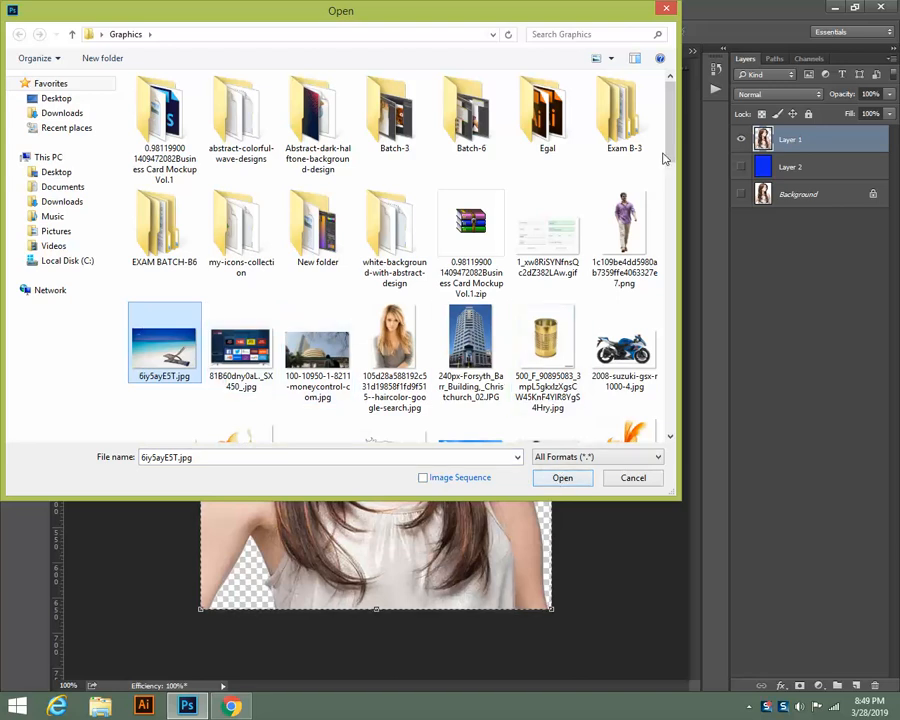
left_click_drag(668, 152, 672, 225)
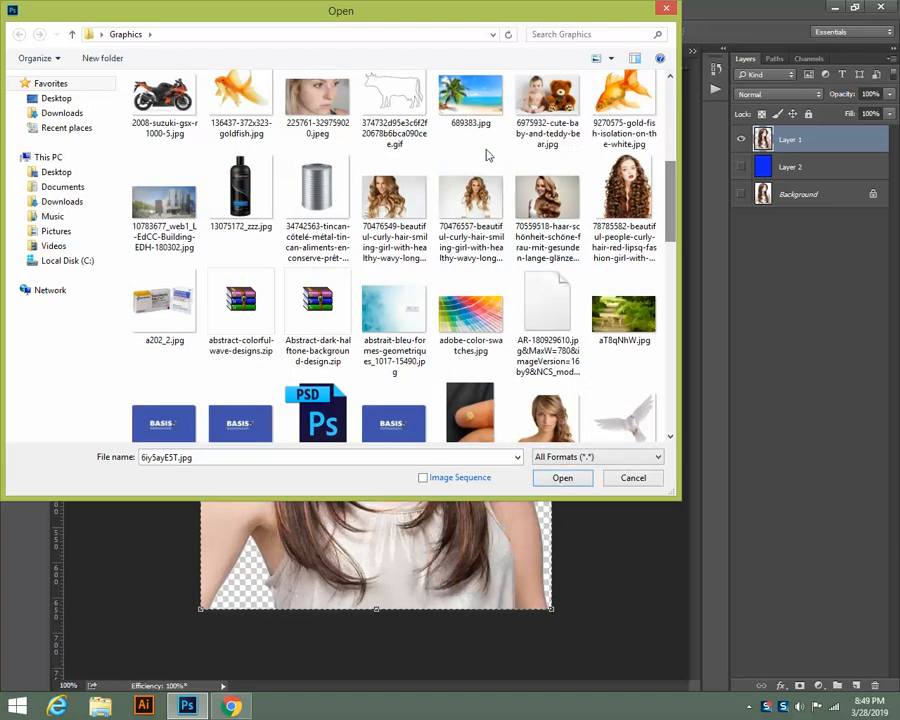
left_click(470, 115)
left_click(562, 477)
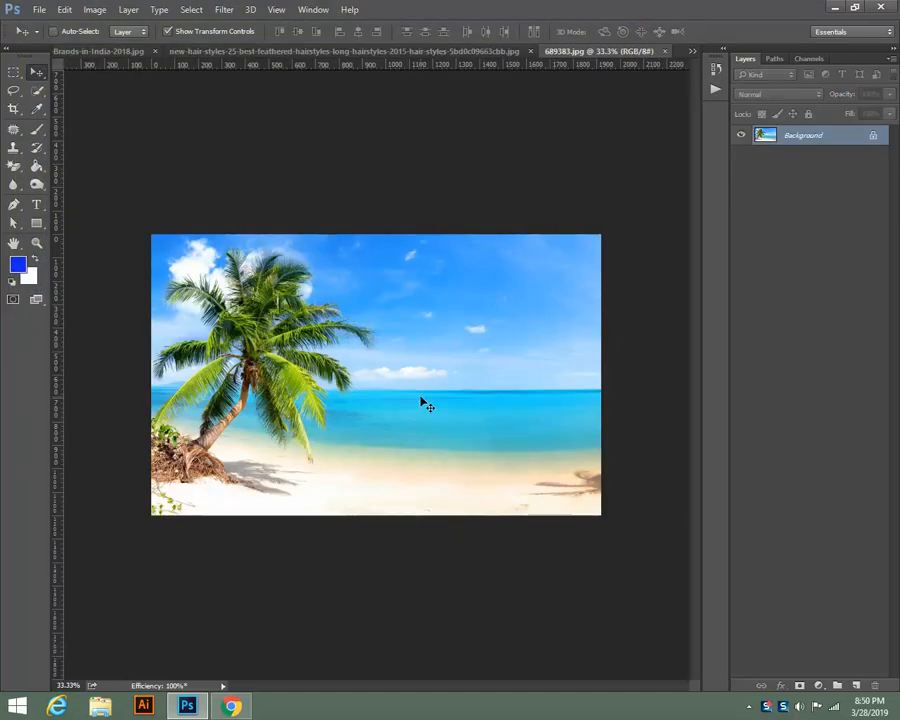
Paste the woman's cut-out into the beach image and move it to the lower-left corner in front of the palm.
key("ctrl+v")
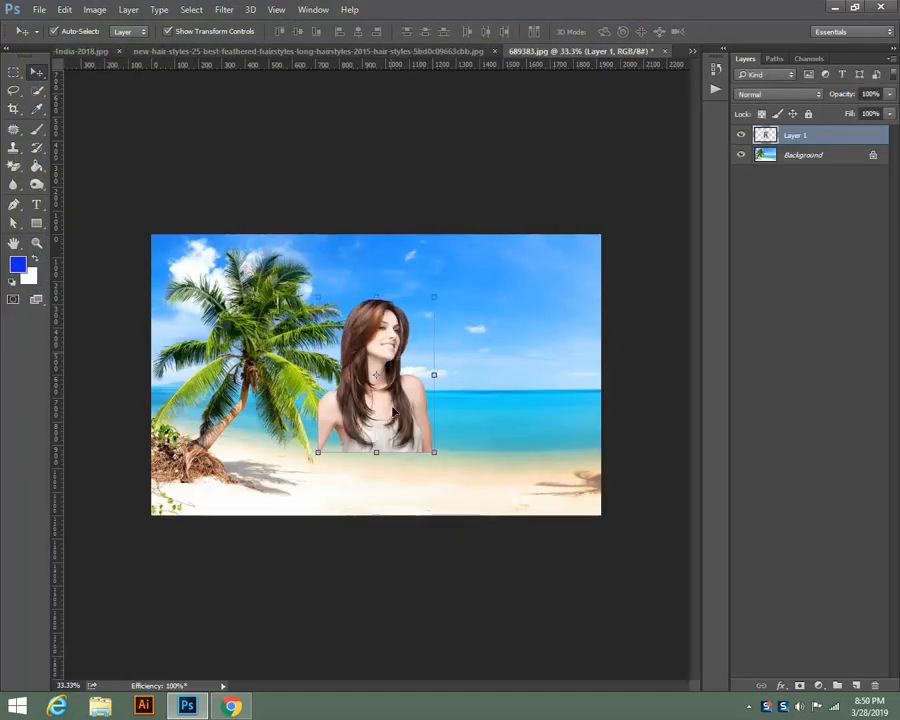
left_click_drag(391, 350, 226, 408)
left_click(266, 195)
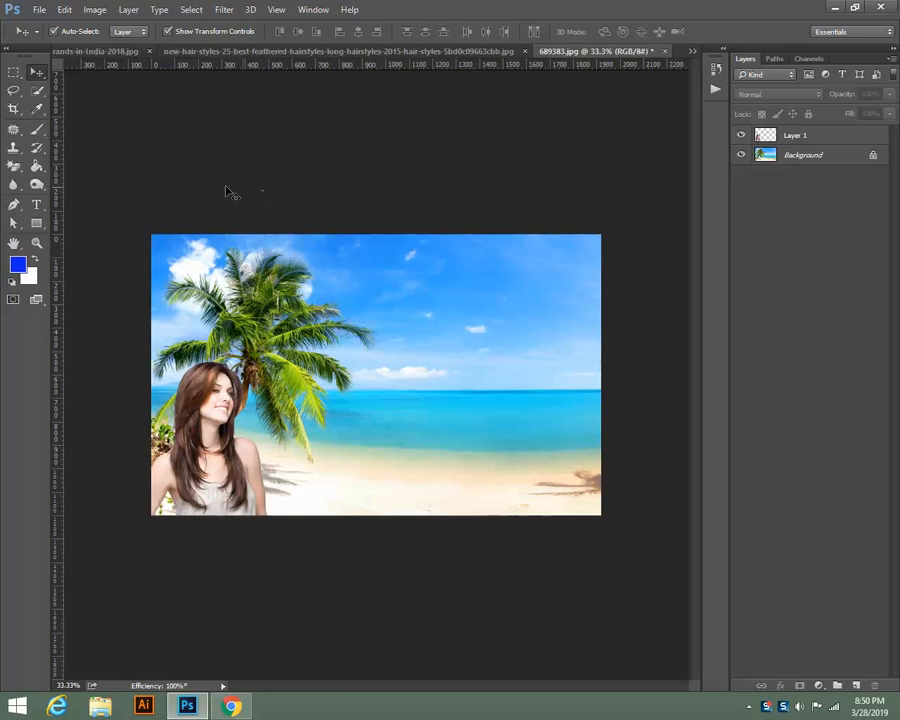
left_click(218, 398)
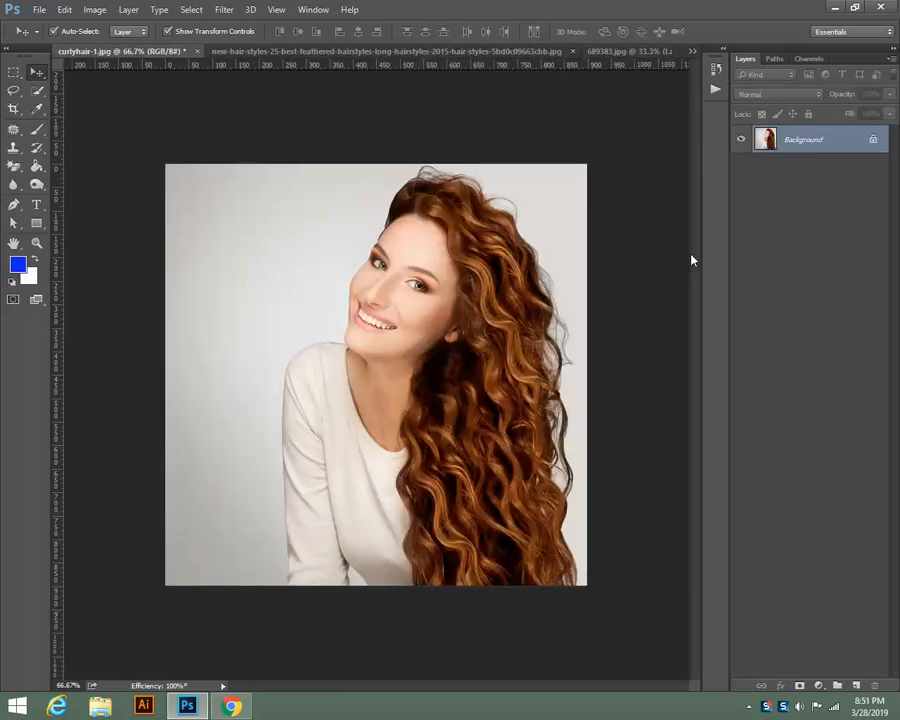
Load the Work Path around the curly-haired woman in curlyhair-1.jpg as a selection.
left_click(775, 58)
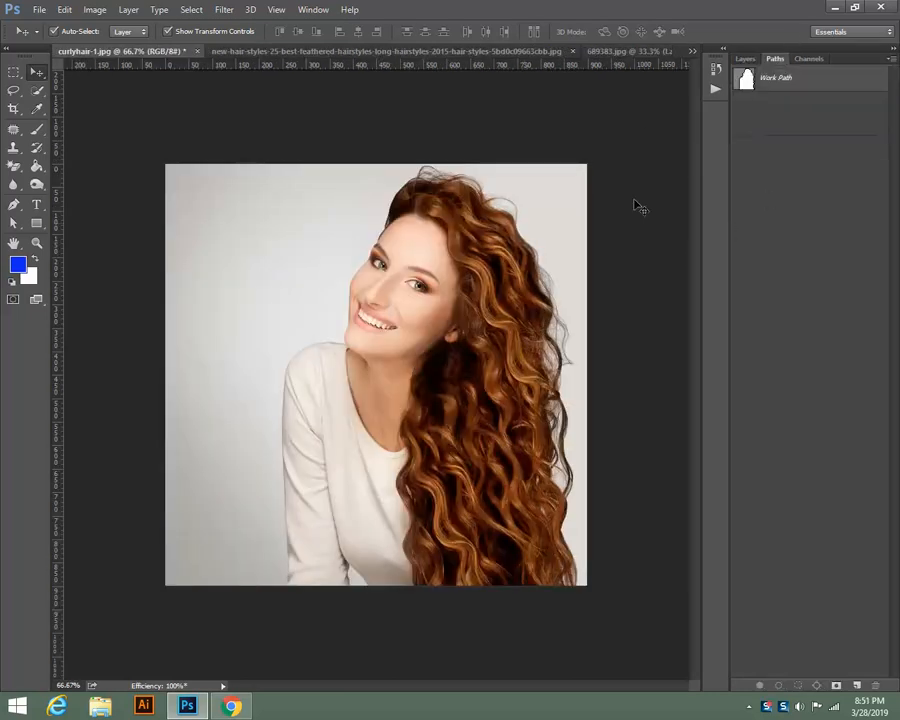
left_click(777, 79)
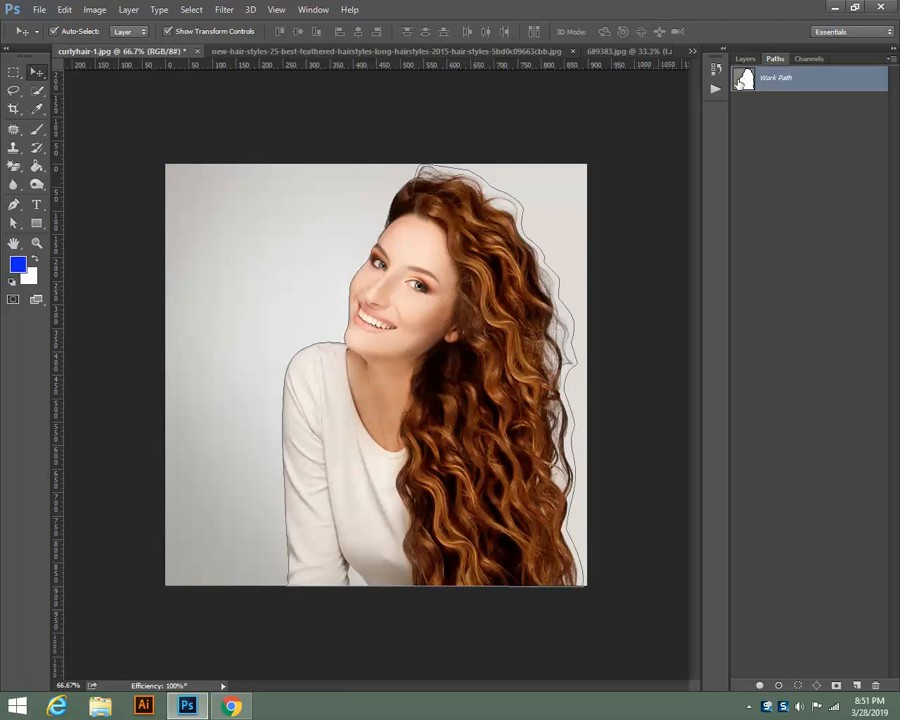
left_click(748, 84, "ctrl")
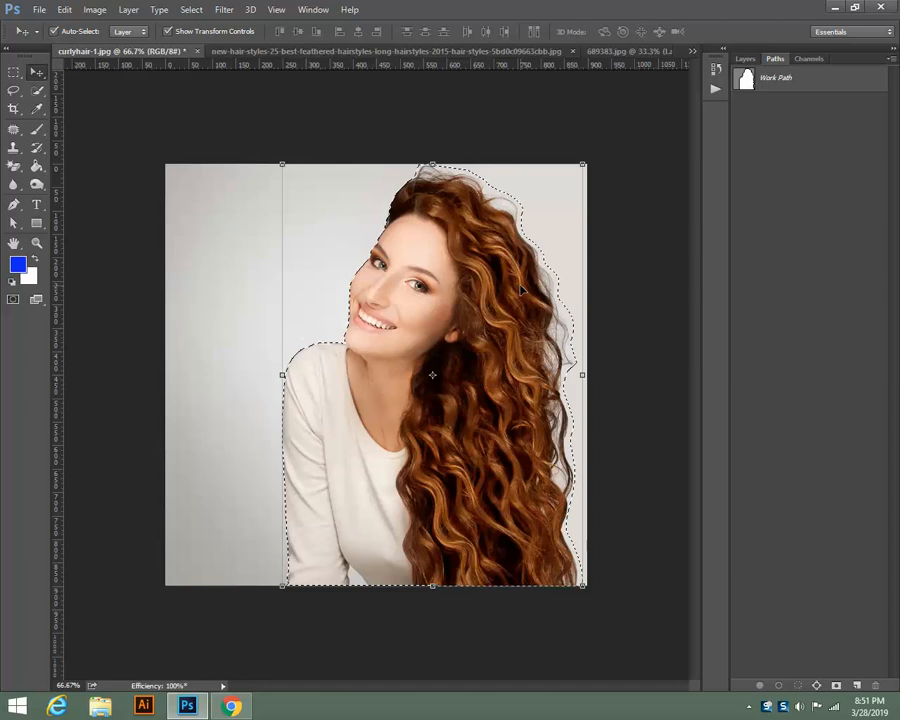
Start Refine Edge on the curly-haired woman's selection, with output to New Layer and a refine brush size of 35.
key("m")
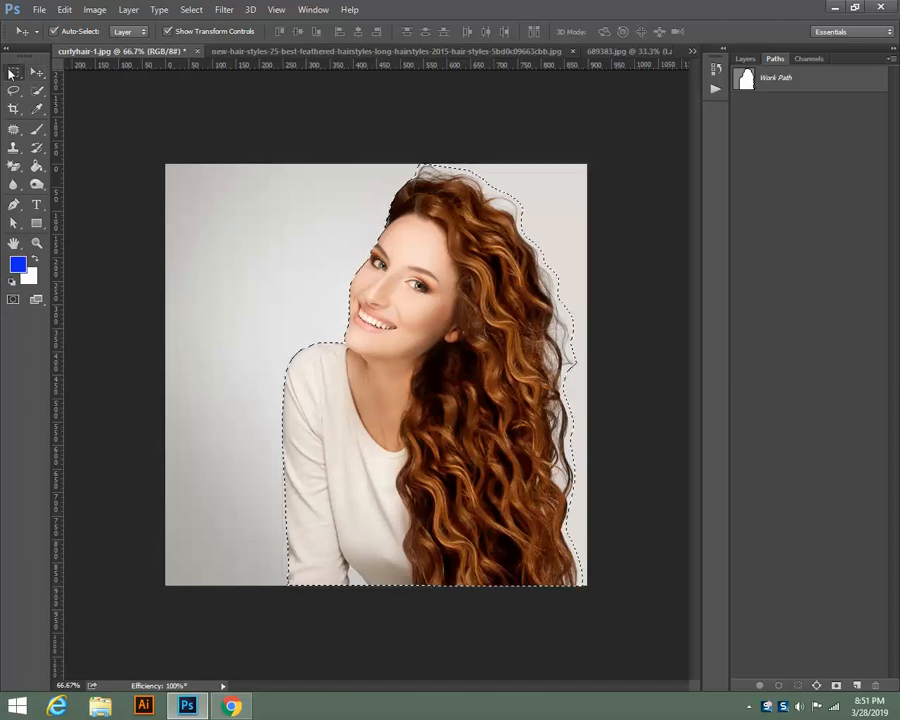
left_click(538, 31)
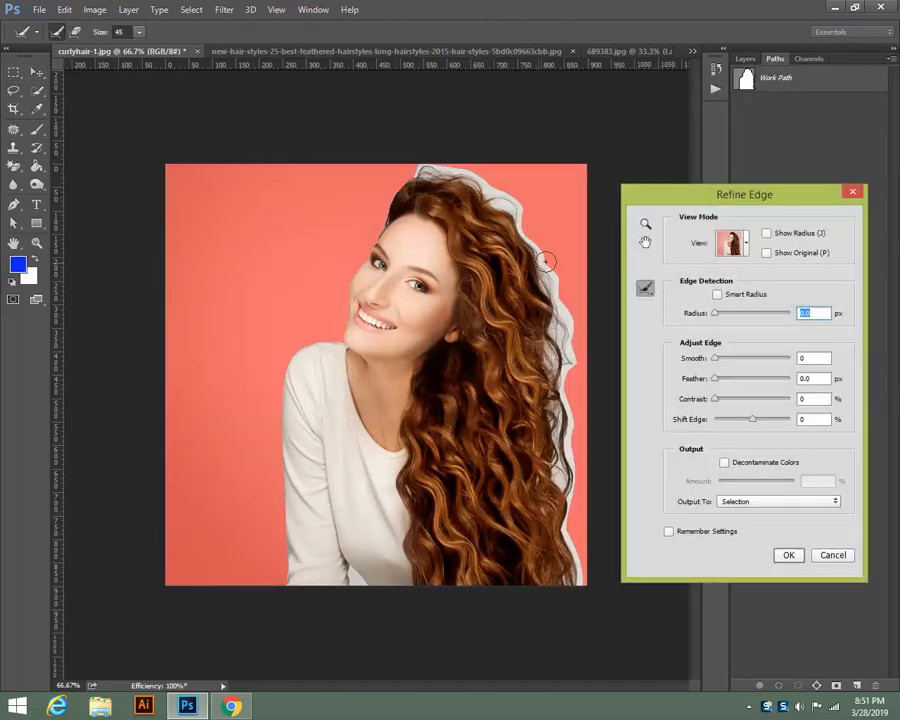
left_click(779, 502)
left_click(763, 528)
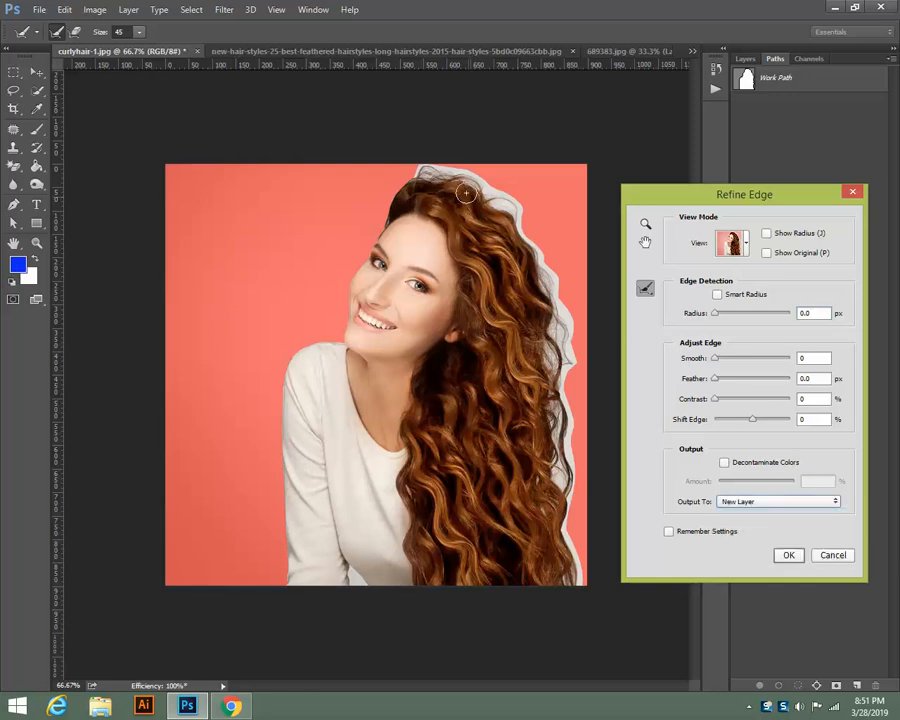
key("bracketleft")
key("bracketleft")
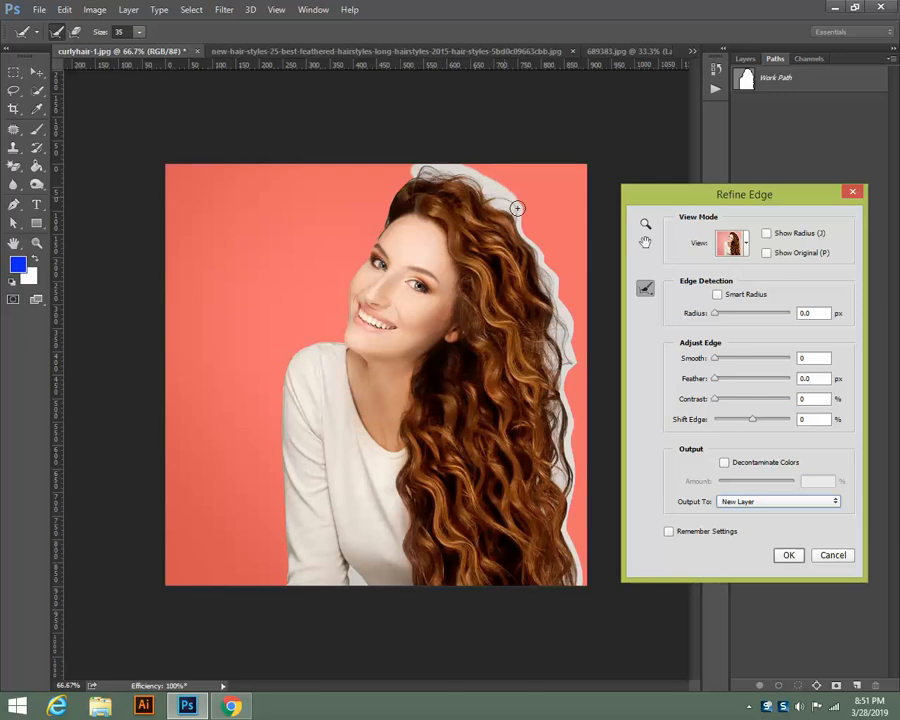
Brush the Refine Radius tool along the hair's crown and outer edge to remove the leftover background, and output the cut-out.
left_click_drag(532, 242, 555, 302)
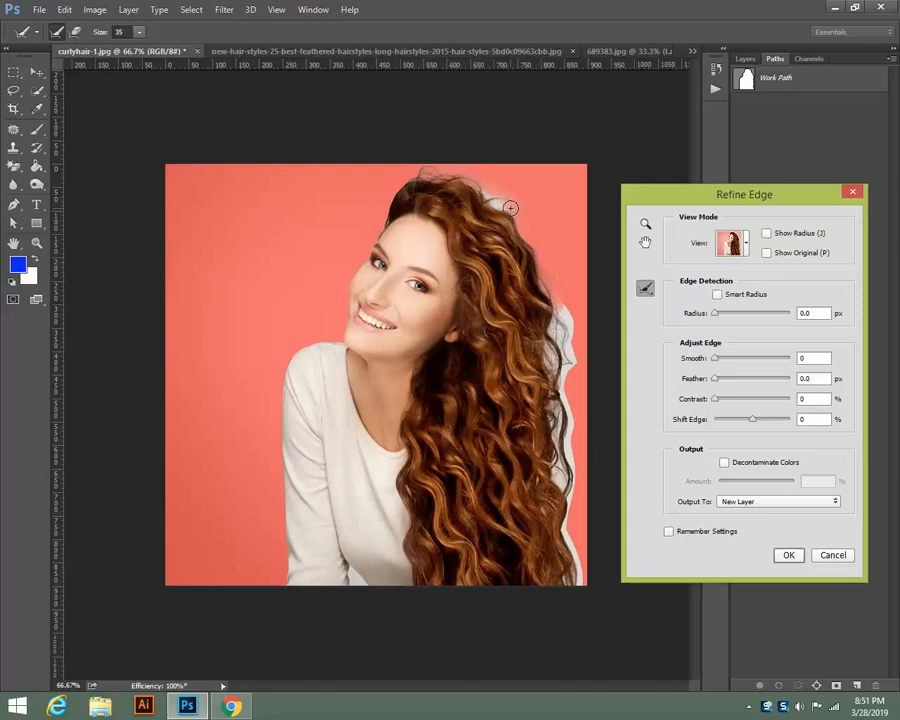
mouse_move(506, 207)
left_mouse_down()
mouse_move(481, 184)
mouse_move(494, 204)
mouse_move(466, 174)
mouse_move(528, 248)
mouse_move(412, 198)
left_mouse_up()
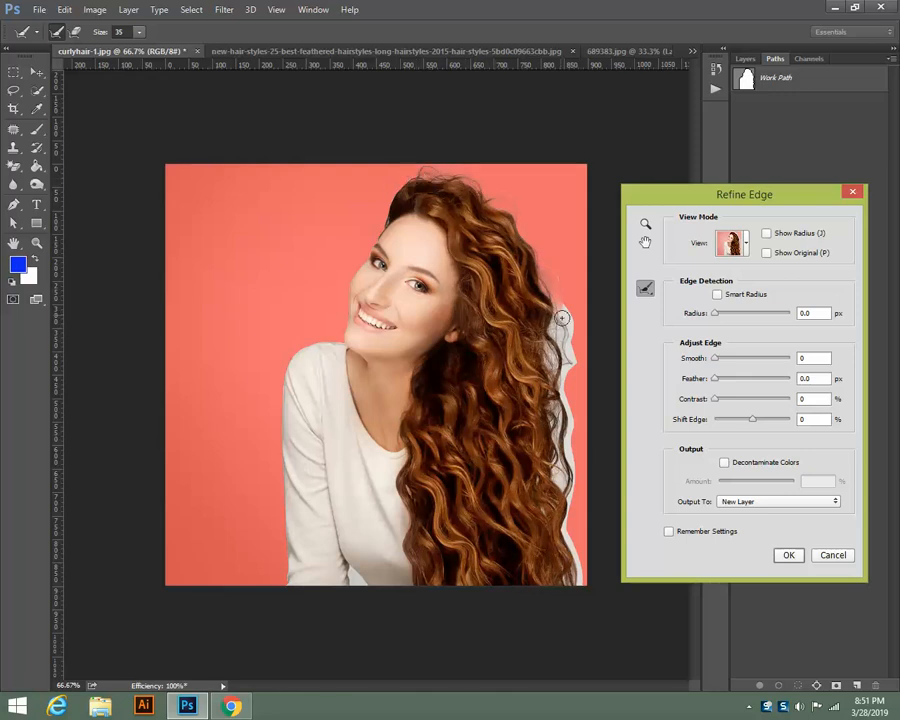
left_click_drag(557, 273, 558, 377)
mouse_move(567, 313)
left_mouse_down()
mouse_move(556, 425)
mouse_move(565, 449)
mouse_move(565, 393)
mouse_move(574, 574)
left_mouse_up()
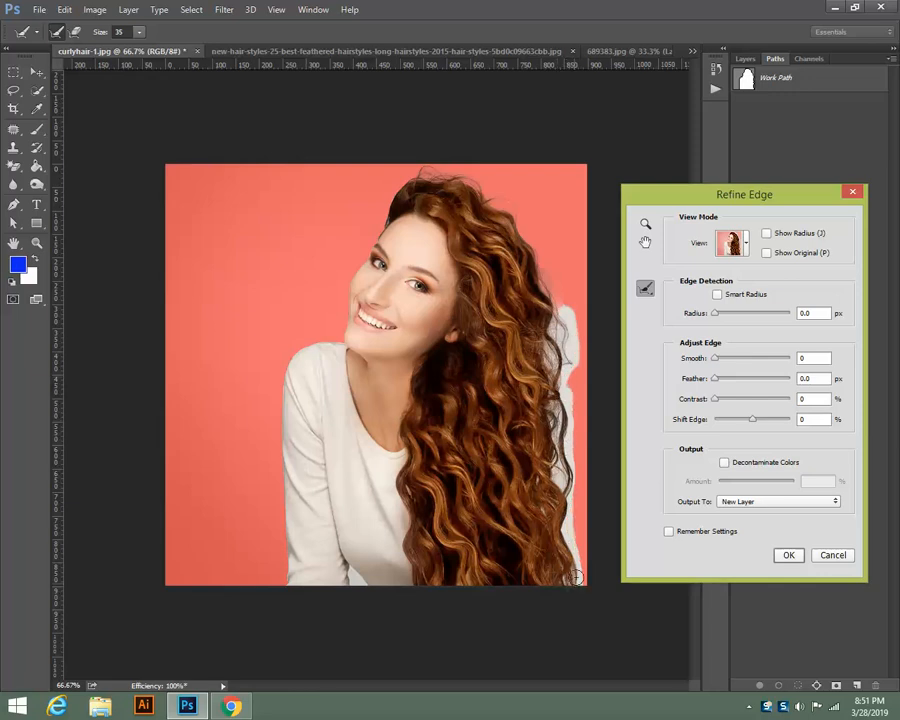
mouse_move(564, 496)
left_mouse_down()
mouse_move(574, 396)
mouse_move(553, 488)
mouse_move(552, 331)
mouse_move(543, 371)
mouse_move(560, 294)
mouse_move(549, 361)
left_mouse_up()
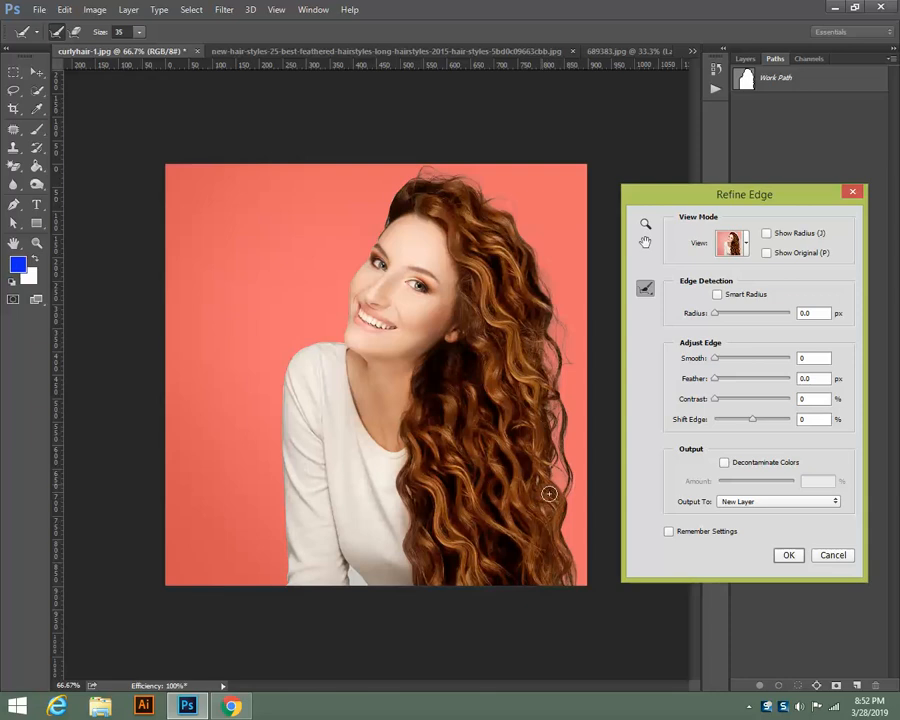
left_click(787, 556)
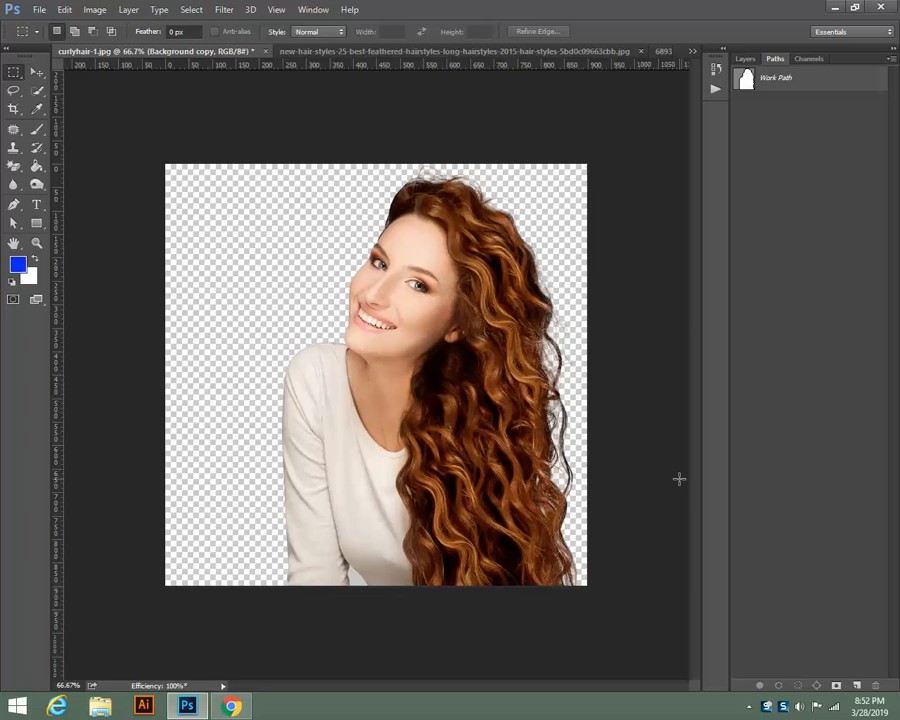
Set the Pen tool's path operation to Combine Shapes and create a new empty path in Untitled-1.
key("p")
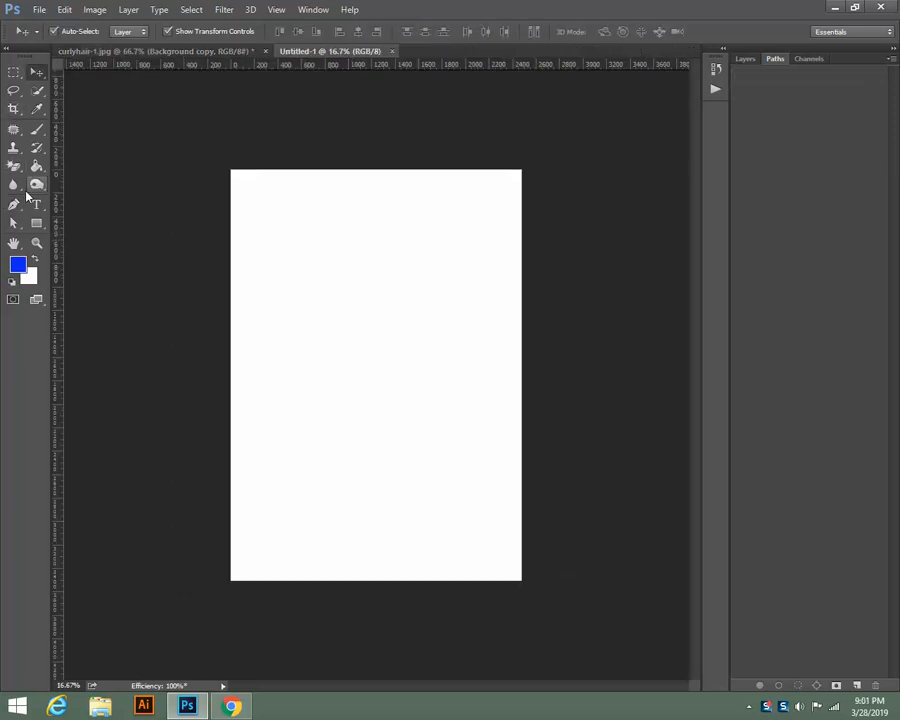
left_click(15, 205)
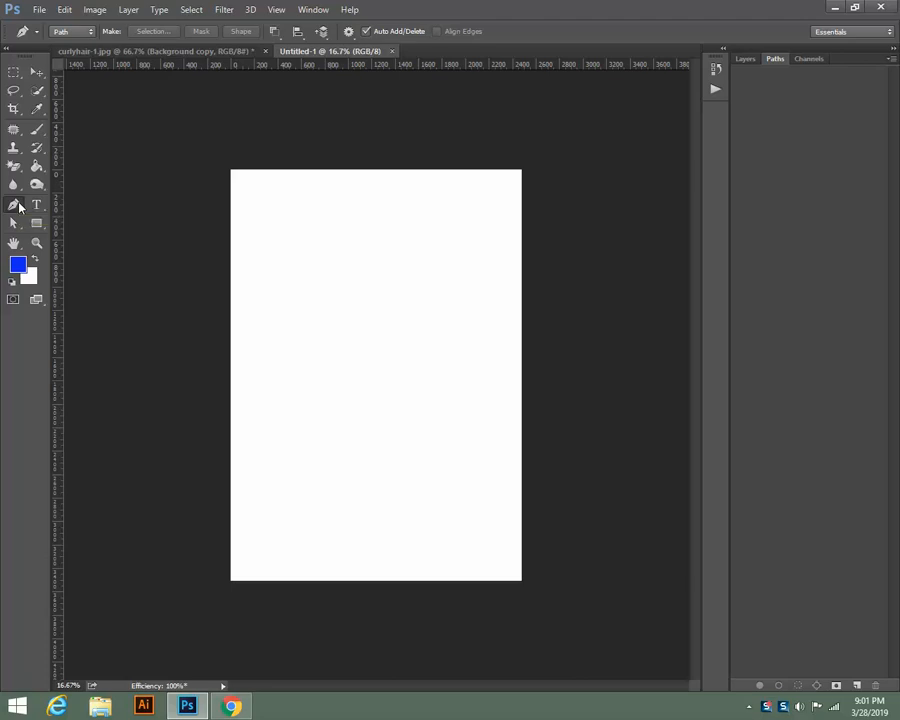
left_click(273, 31)
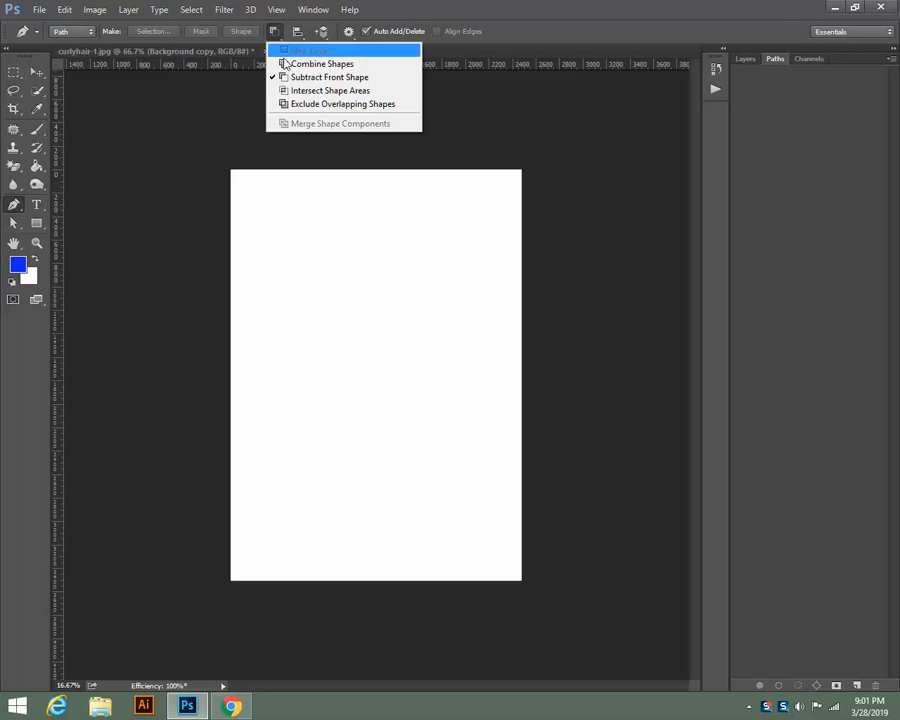
left_click(296, 66)
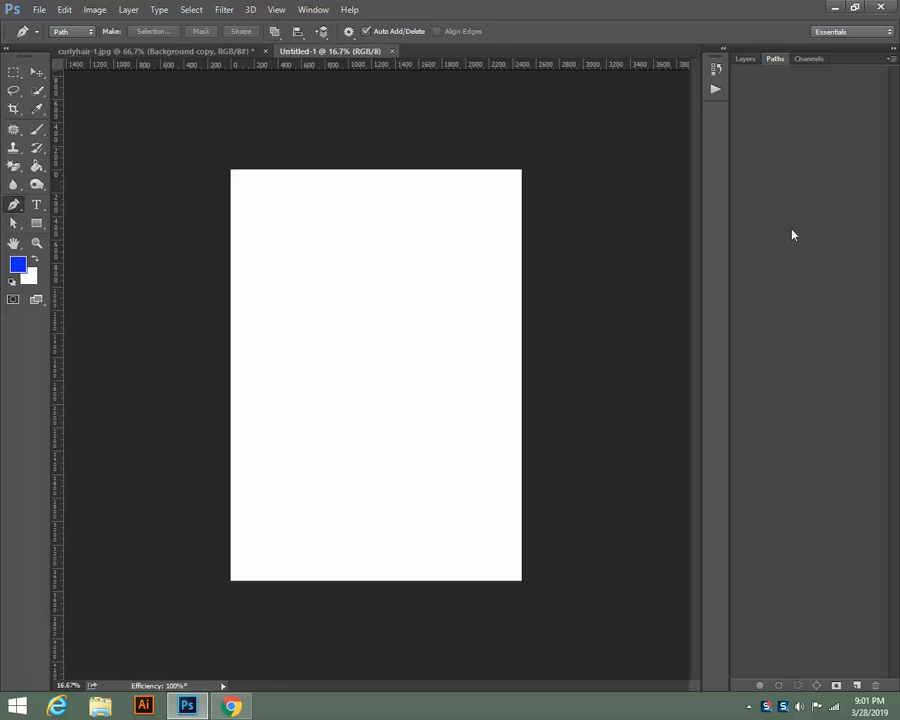
left_click(855, 685)
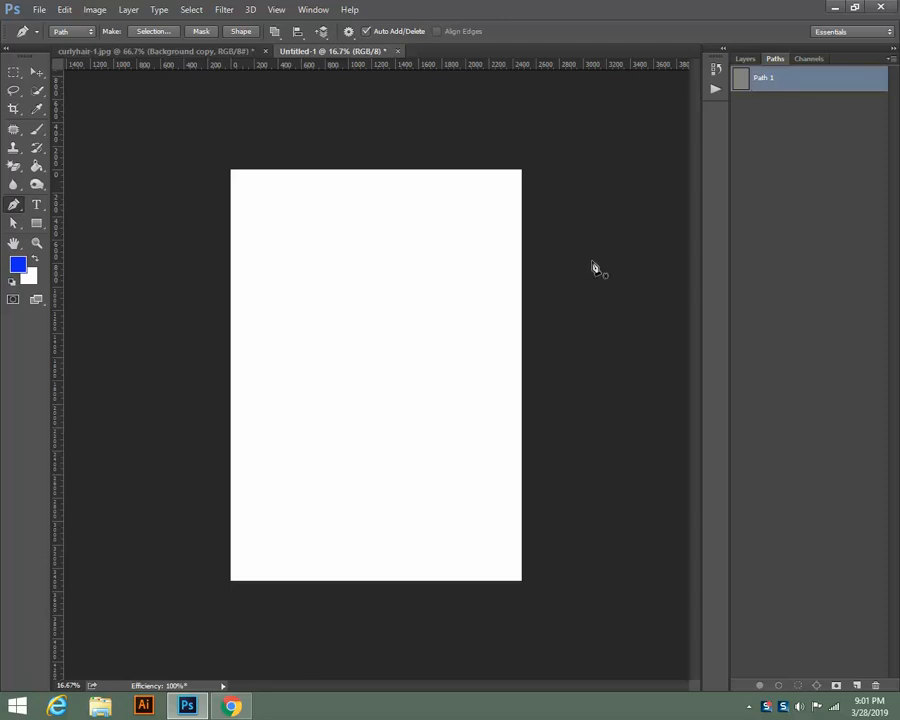
Draw a large closed outline with six anchor points and rounded sides across the middle of the page with the Pen tool.
left_click(265, 335)
left_click_drag(296, 260, 319, 257)
left_click_drag(424, 264, 456, 285)
left_click_drag(474, 362, 466, 399)
left_click_drag(378, 444, 261, 376)
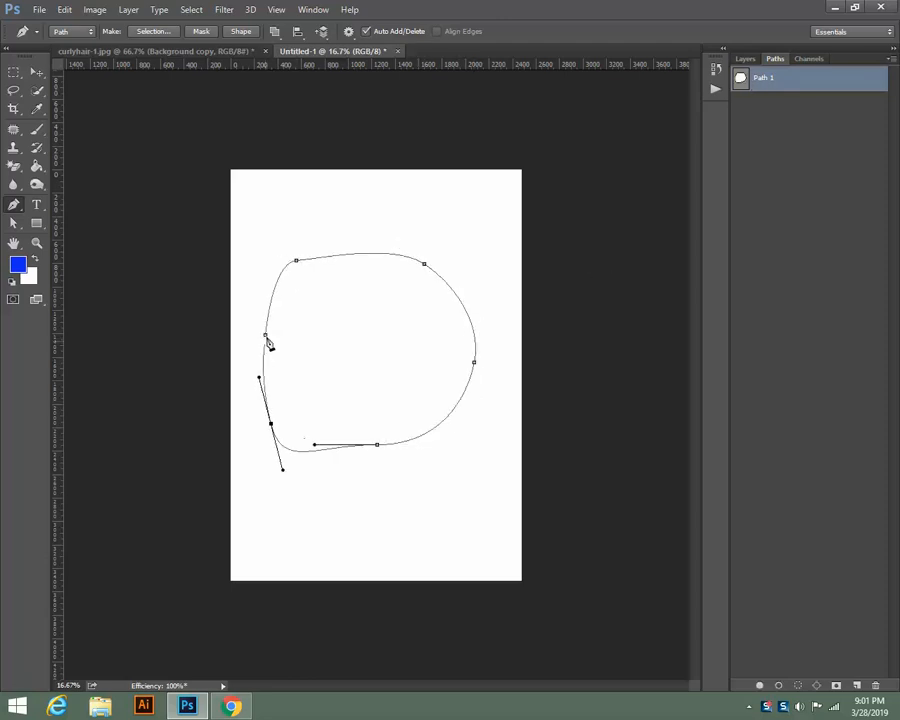
left_click(266, 336)
double_click(765, 80)
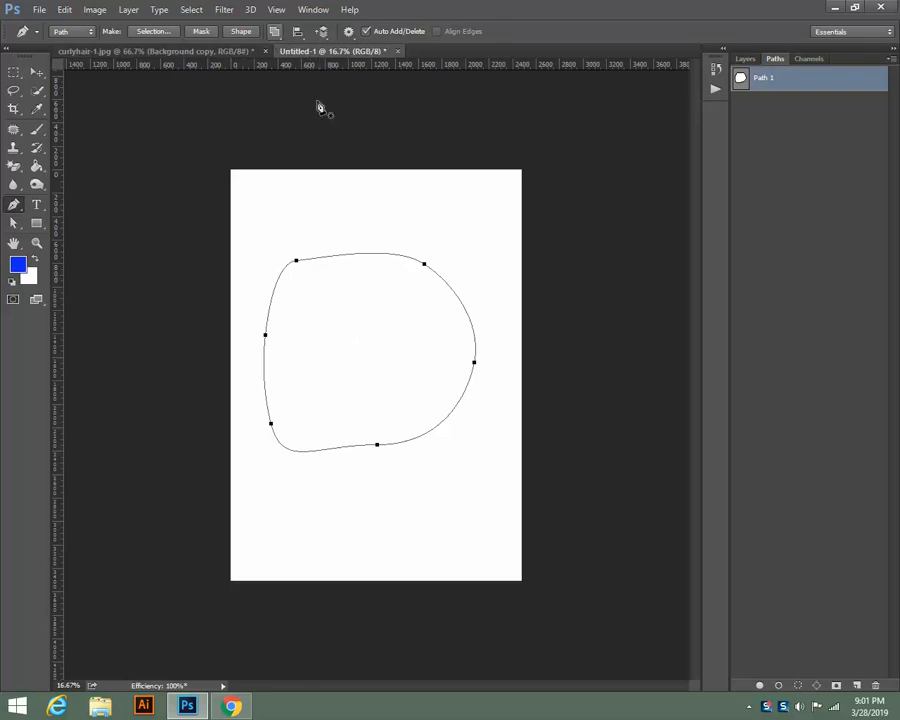
Switch the path operation to Subtract Front Shape and draw a closed five-point shape in the upper-left part of Path 1's outline.
left_click(777, 169)
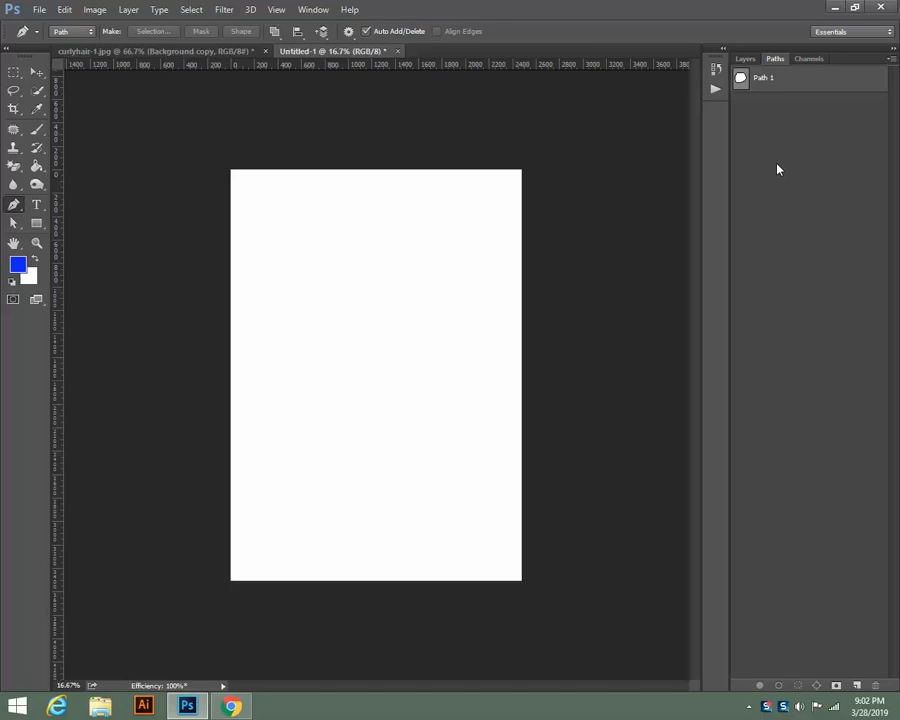
left_click(275, 31)
left_click(295, 78)
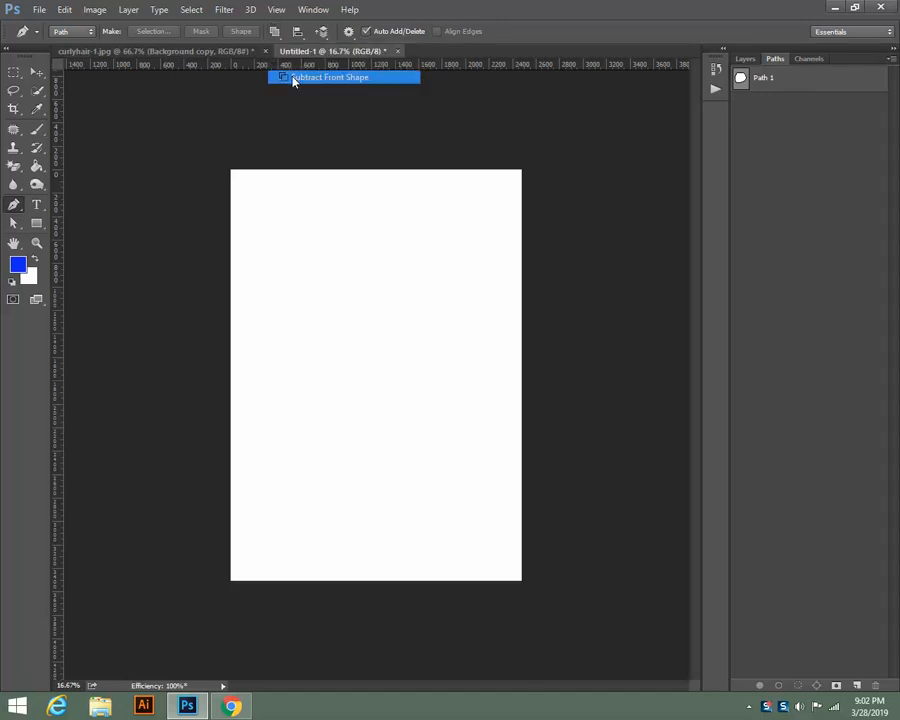
left_click(770, 86)
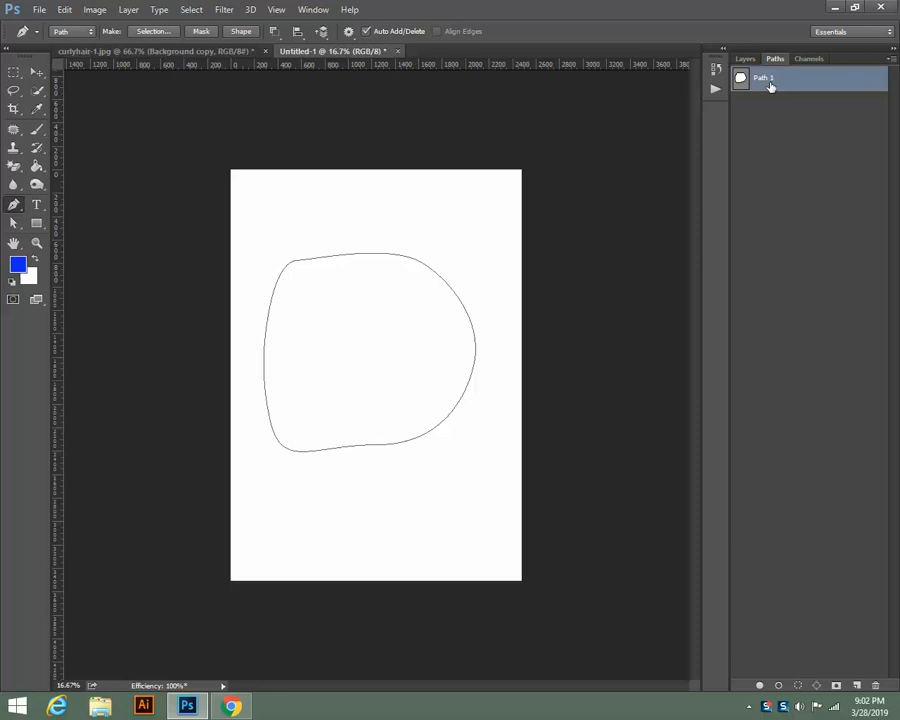
left_click(291, 322)
left_click(306, 285)
left_click(329, 286)
left_click(359, 324)
left_click(312, 352)
left_click(292, 325)
Draw a small closed five-point cut-out shape in the upper-right part of the large outline.
left_click(380, 287)
left_click(400, 279)
left_click(421, 294)
left_click(427, 313)
left_click(411, 327)
left_click(380, 287)
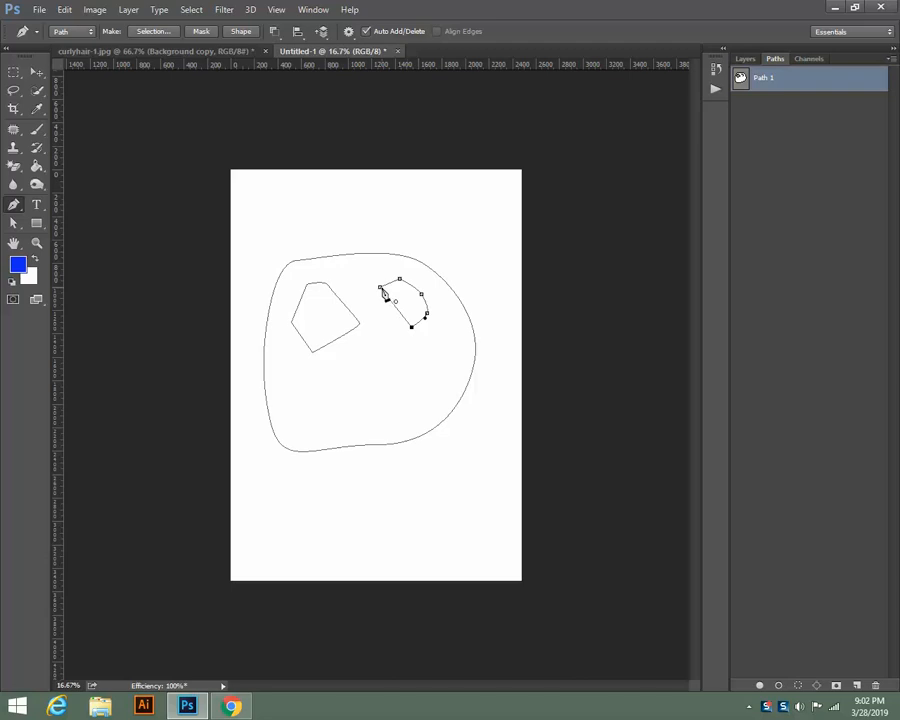
Draw a closed six-point cut-out shape in the lower-right part of the large outline.
left_click(411, 360)
left_click(436, 350)
left_click(451, 369)
left_click(444, 404)
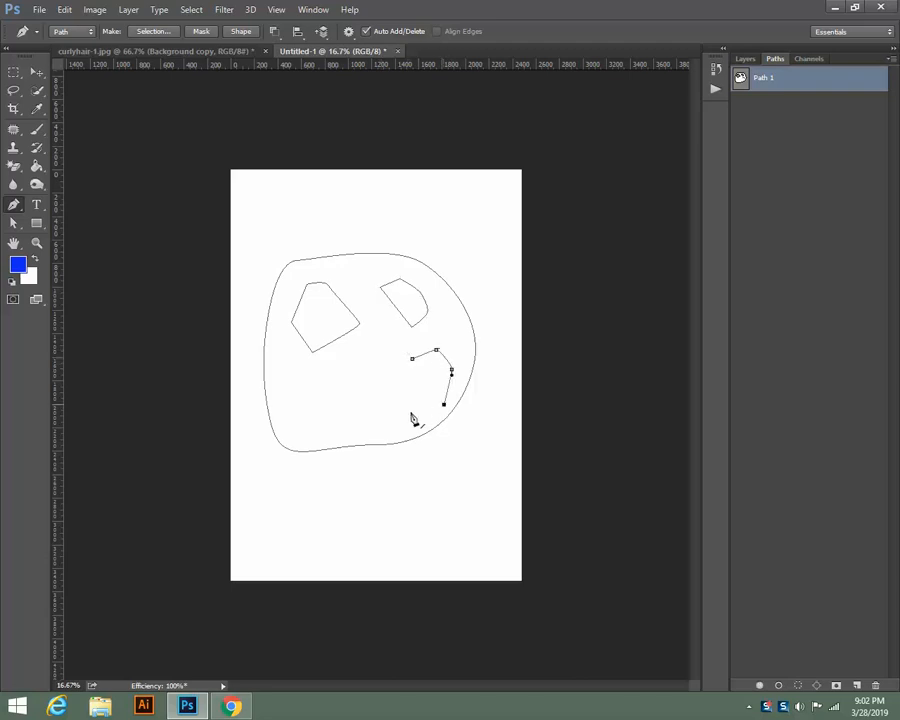
left_click(411, 412)
left_click(392, 388)
left_click(411, 360)
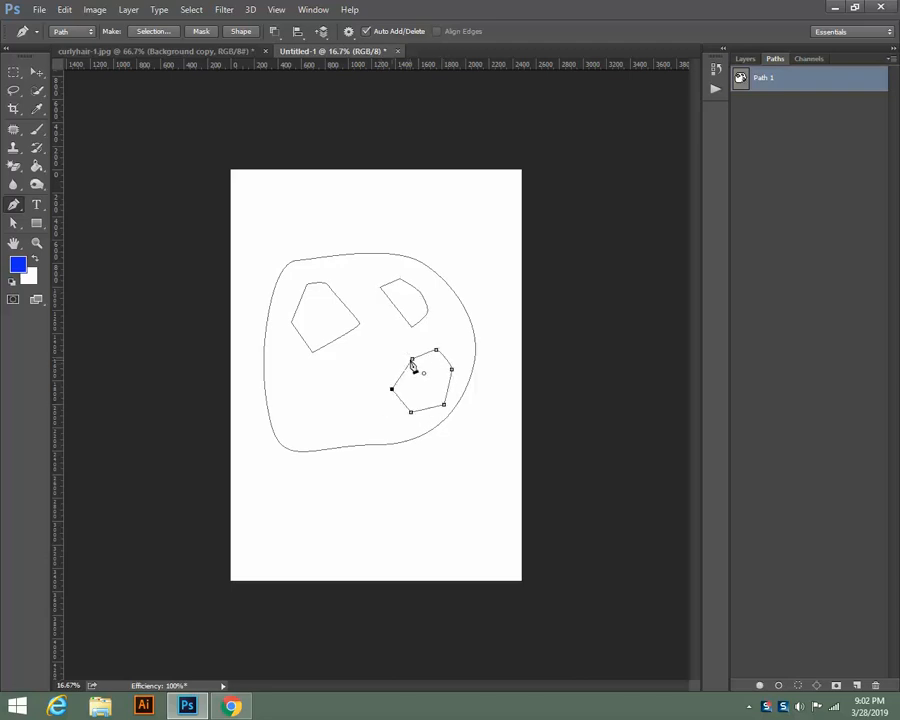
Draw a closed cut-out shape with a curved top at the bottom centre of the large outline.
left_click(333, 402)
left_click_drag(355, 393, 368, 394)
left_click_drag(379, 405, 390, 422)
left_click(390, 422)
left_click(358, 435)
left_click(333, 433)
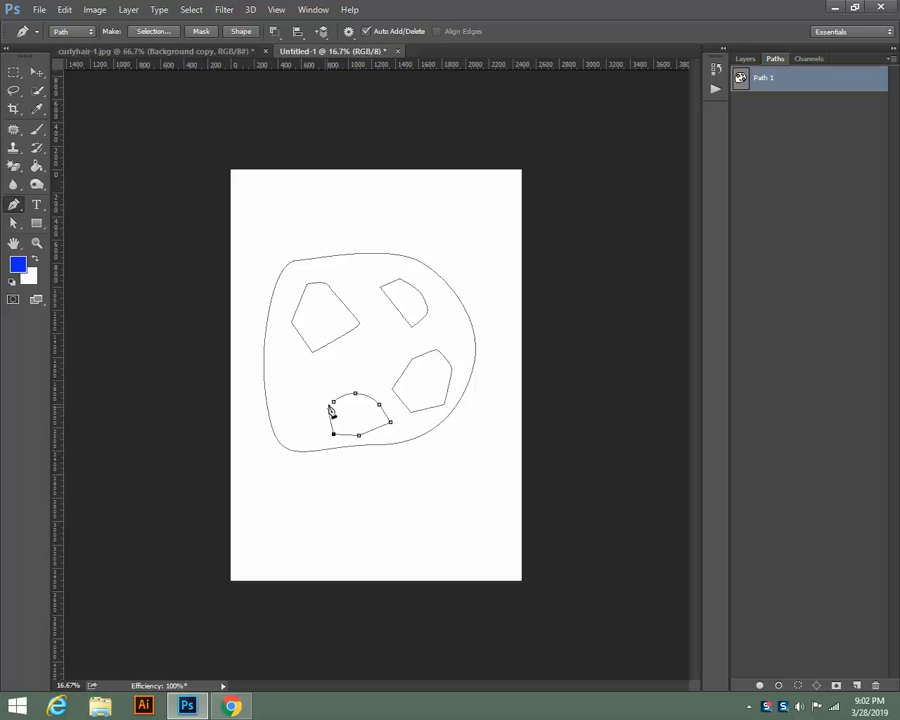
left_click(333, 402)
Draw a closed cut-out shape with a curved upper edge in the lower-left part of the large outline.
left_click(280, 370)
left_click(292, 368)
left_click(316, 382)
left_click(319, 415)
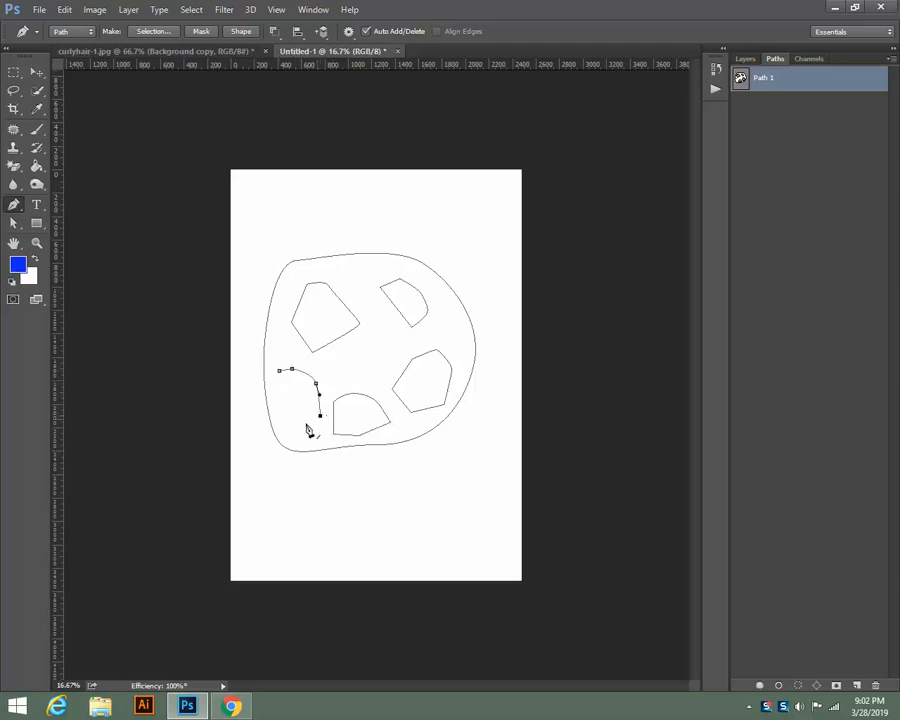
left_click(305, 423)
left_click(297, 423)
left_click(275, 399)
left_click(280, 370)
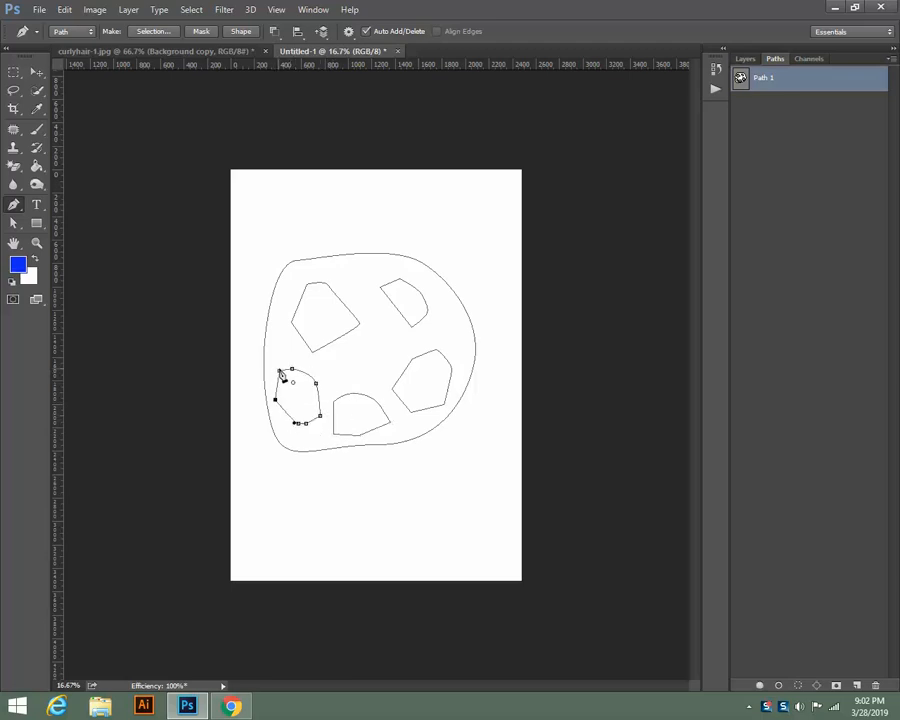
Draw a closed six-point cut-out shape in the centre of the large outline.
left_click(348, 356)
left_click(366, 339)
left_click_drag(392, 346, 392, 366)
left_click(392, 370)
left_click(368, 381)
left_click(342, 382)
left_click(348, 356)
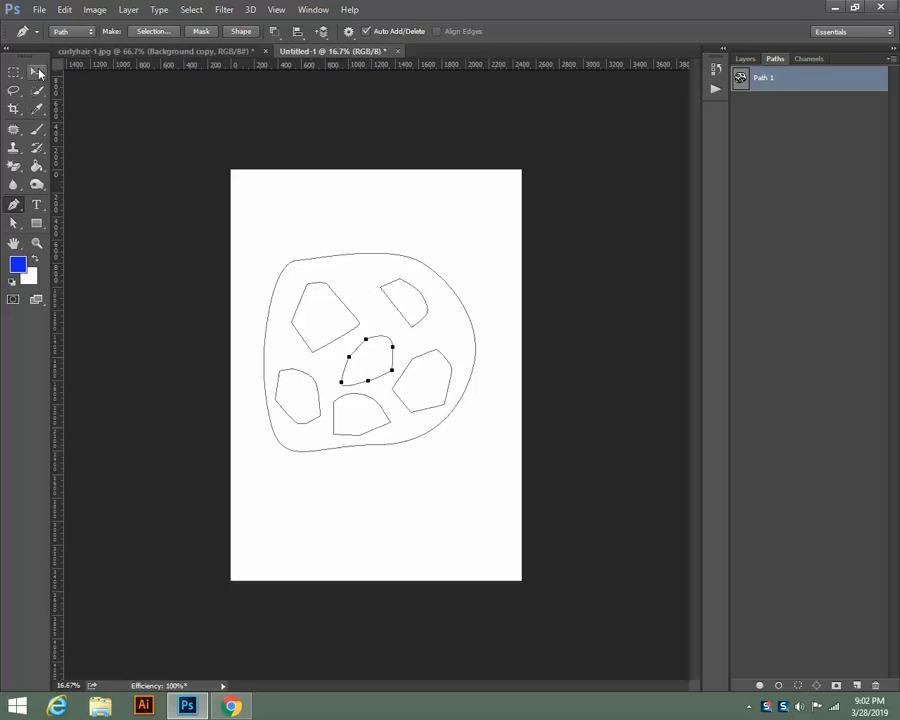
Check the active path operation and load Path 1 with its inner cut-outs as a selection.
left_click(273, 31)
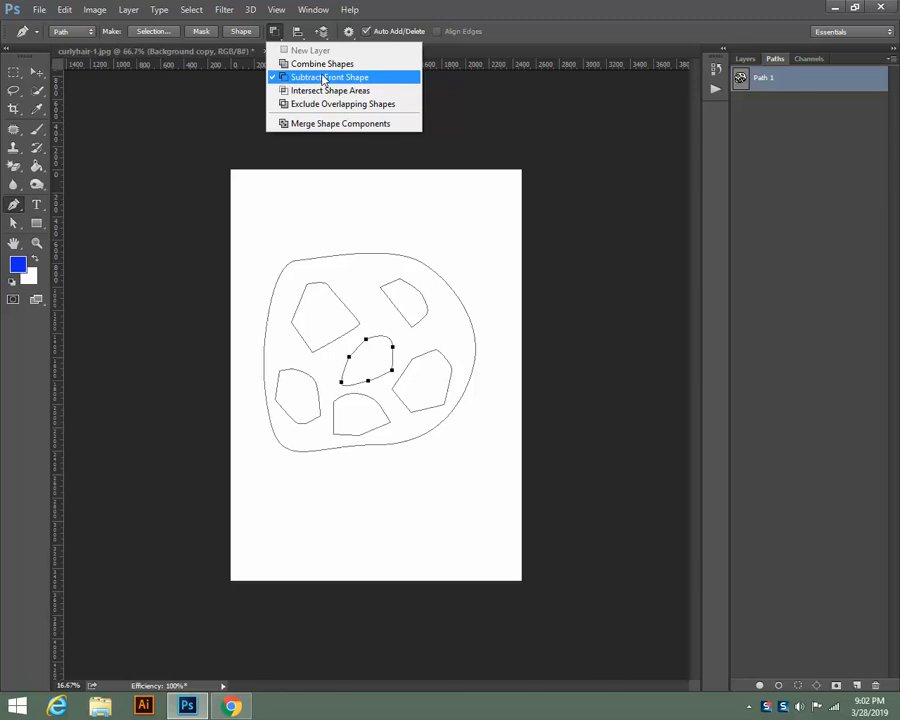
left_click(275, 32)
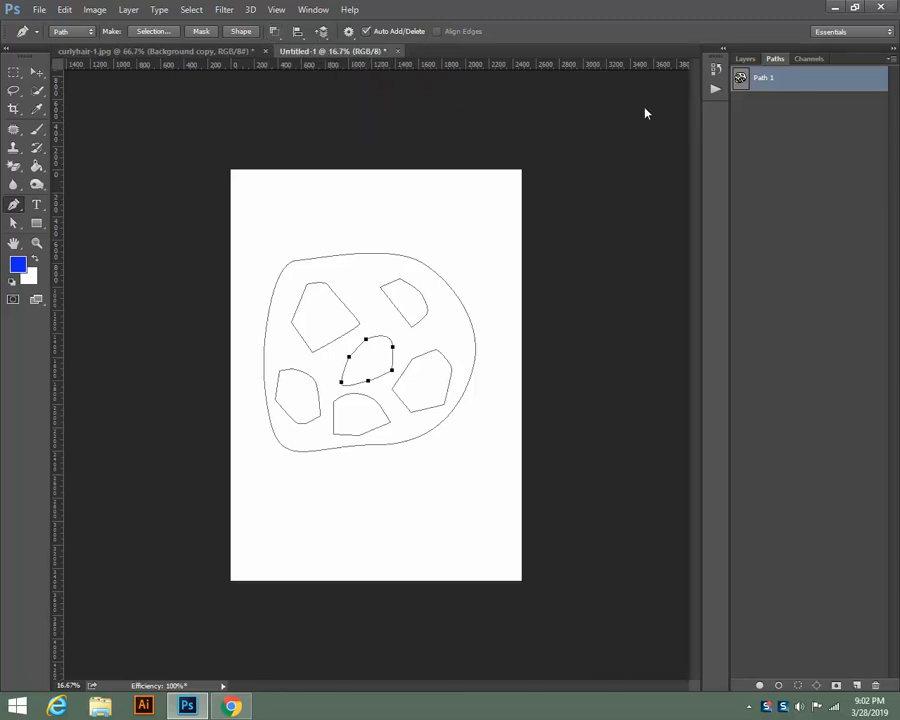
left_click(741, 84, "ctrl")
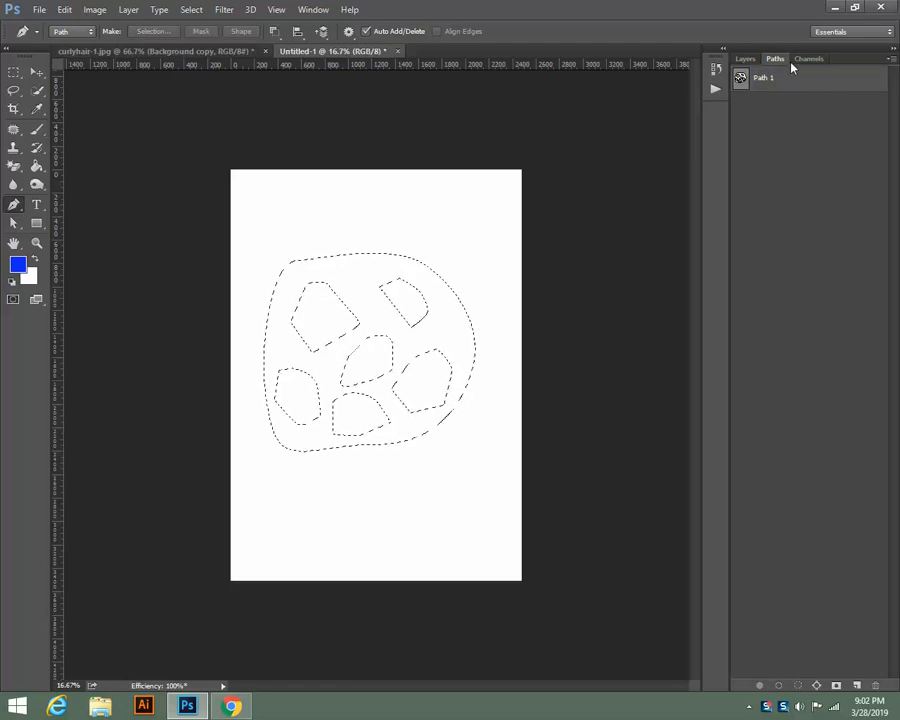
Make a new layer from the selected area of the Background layer.
left_click(746, 60)
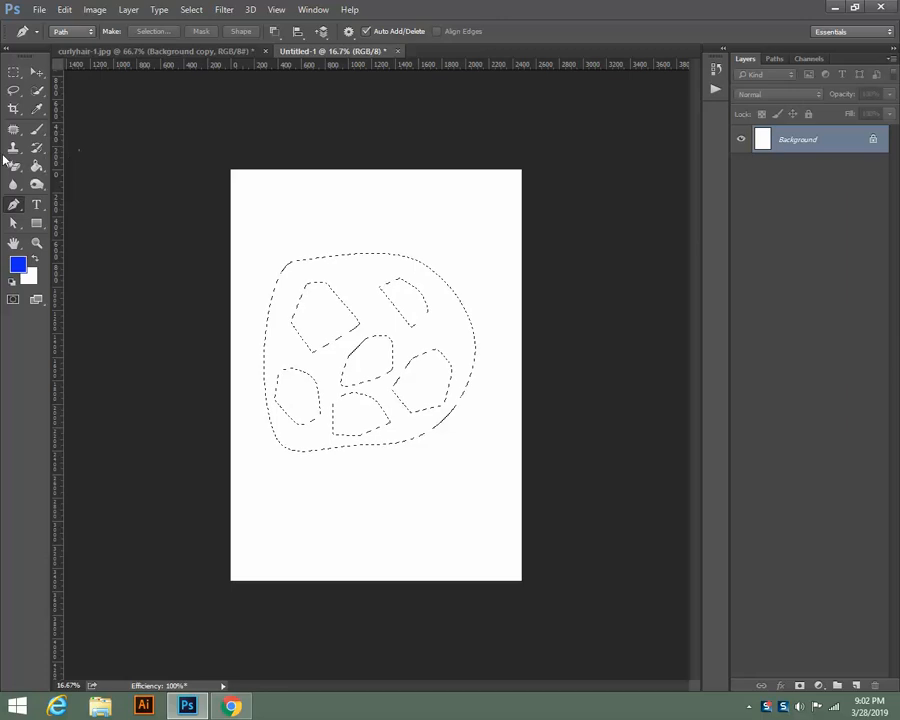
left_click(13, 76)
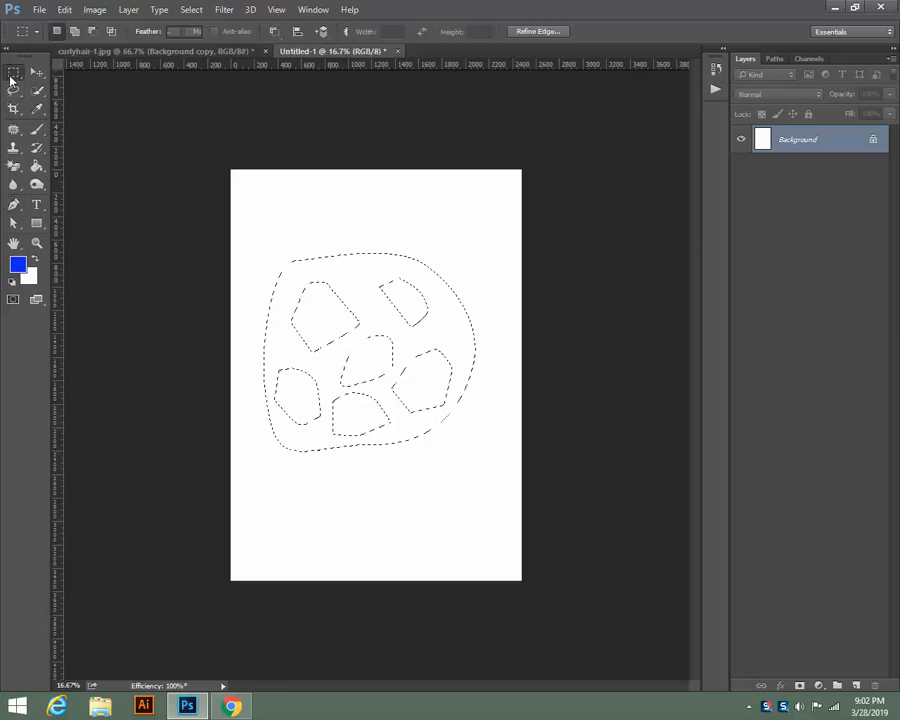
right_click(344, 276)
left_click(382, 387)
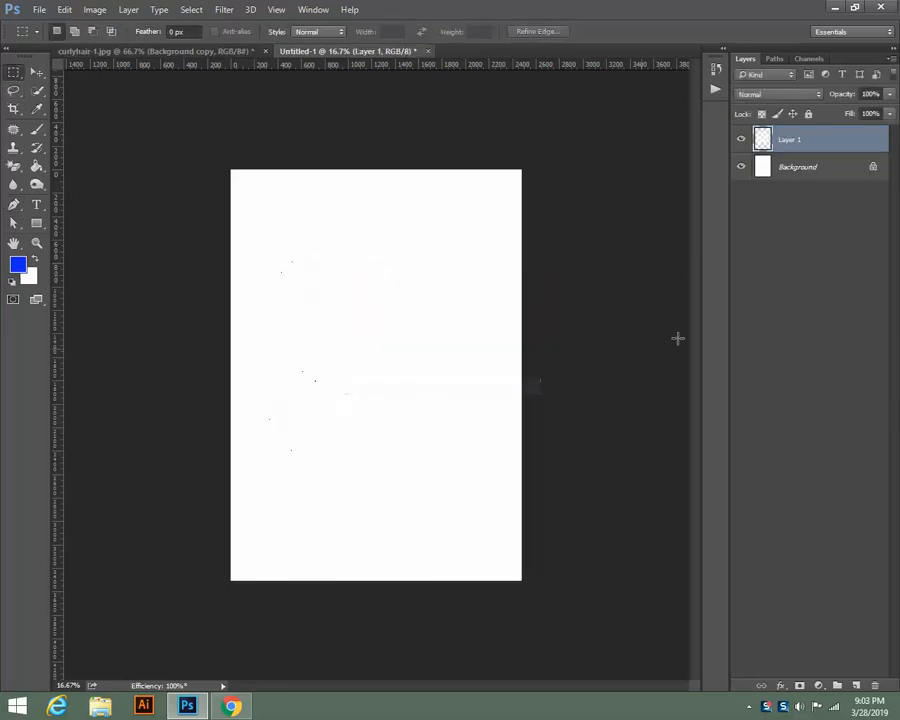
Add an empty layer directly above the Background and fill it with the blue foreground colour.
left_click(786, 170)
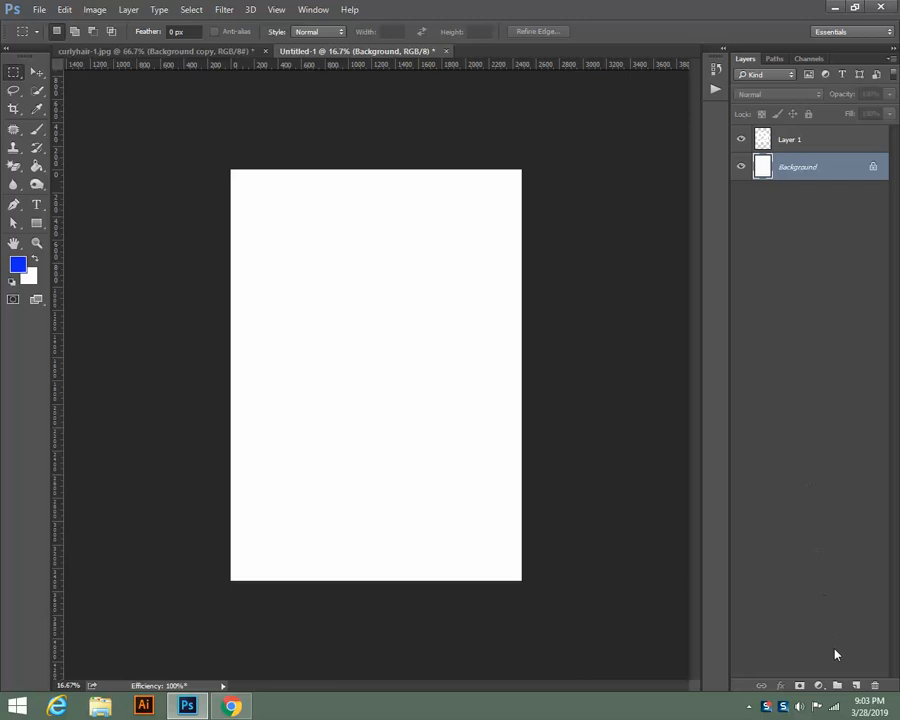
left_click(856, 685)
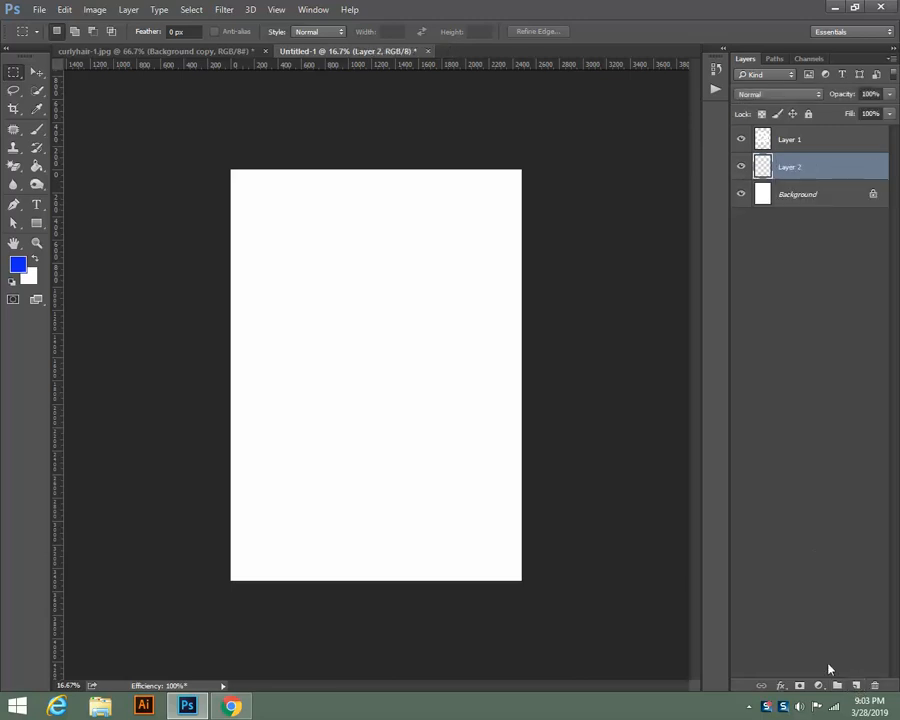
key("alt+BackSpace")
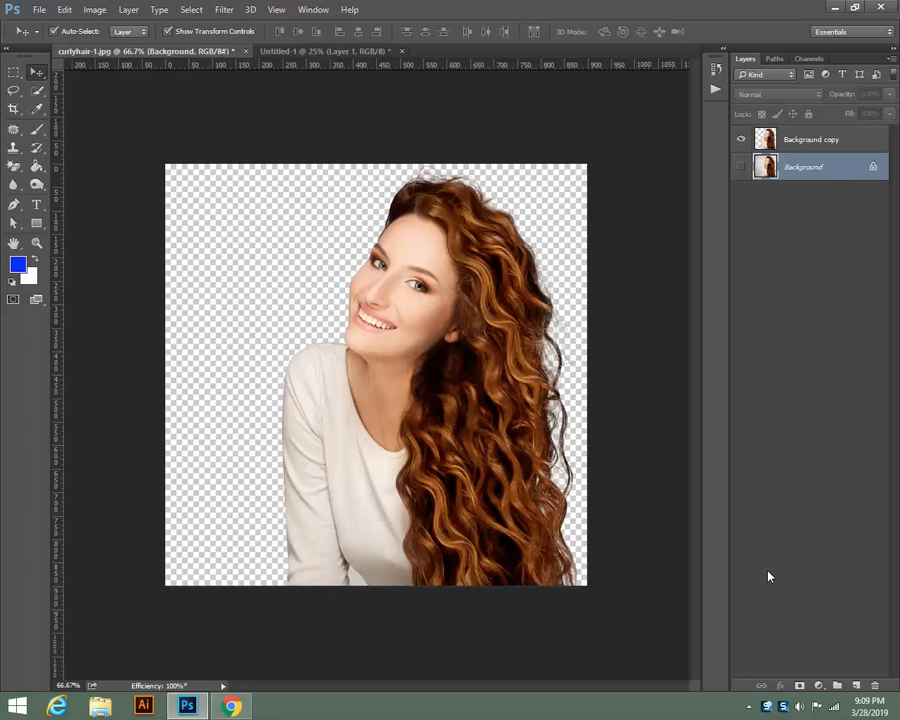
Add a blue-filled layer beneath the cut-out in curlyhair-1.jpg, and hide both layers above the selected Background.
left_click(855, 686)
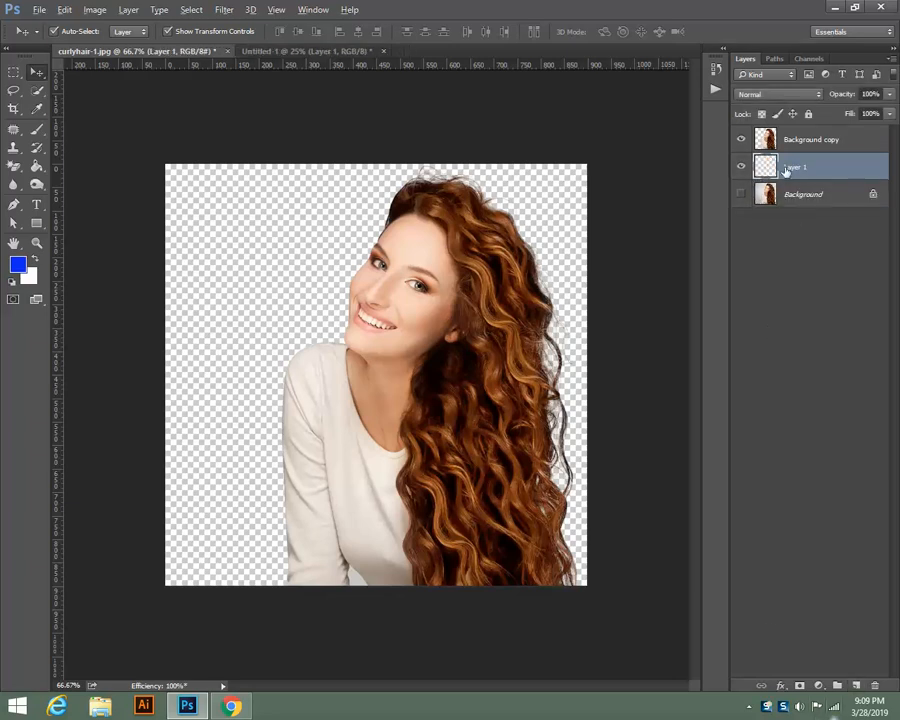
key("alt+BackSpace")
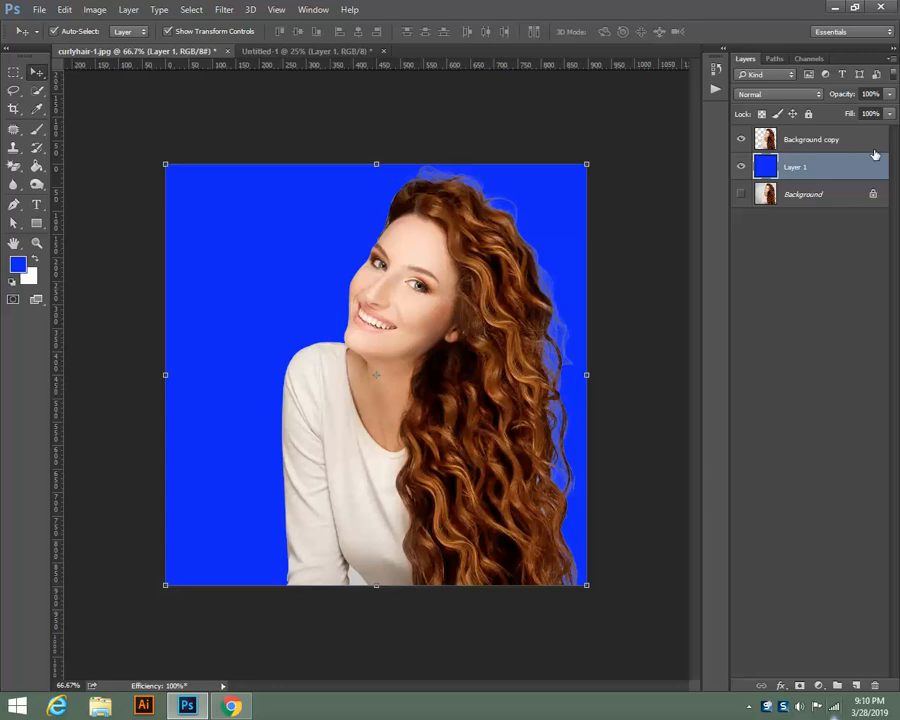
left_click(806, 197)
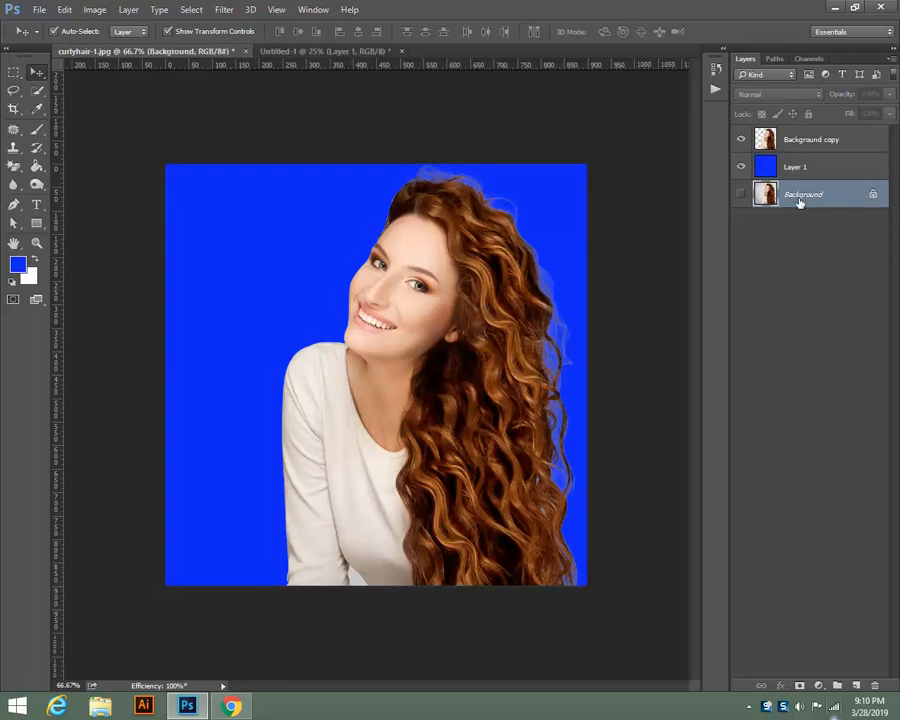
left_click(741, 166)
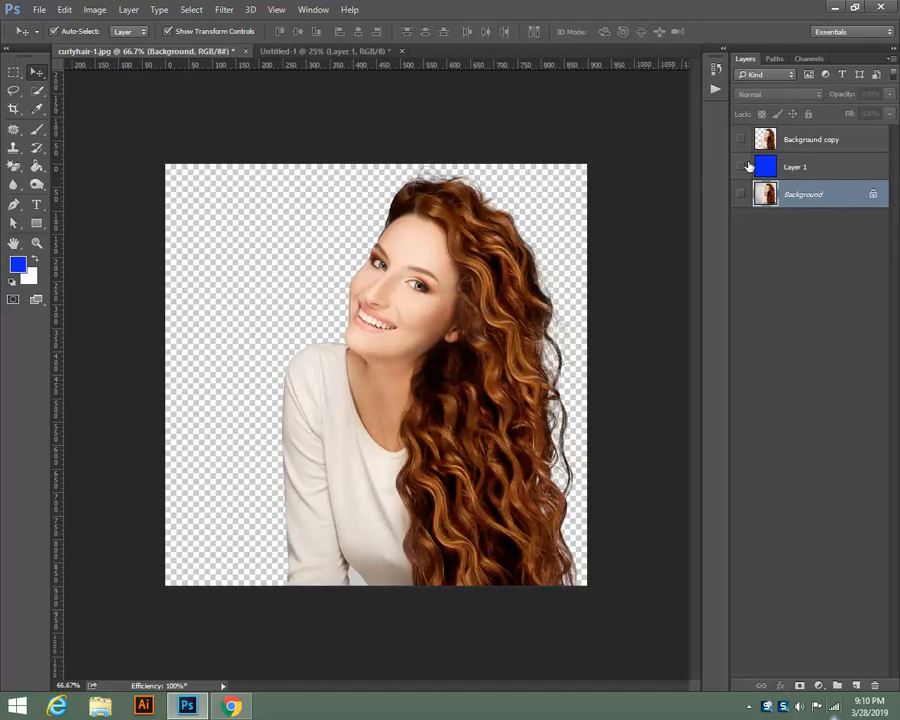
Hide the Background copy layer and show the original Background layer in curlyhair-1.jpg.
left_click(741, 139)
left_click(741, 195)
Select everything outside the Work Path by inverting its selection, and fill that area of the Background layer with the blue foreground colour.
left_click(776, 59)
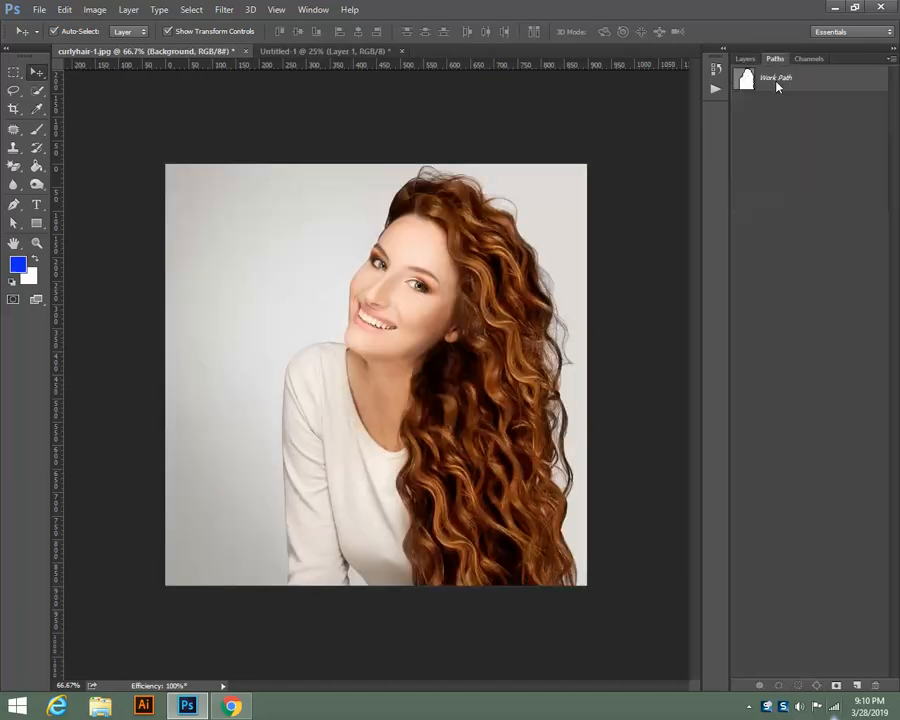
left_click(748, 80, "ctrl")
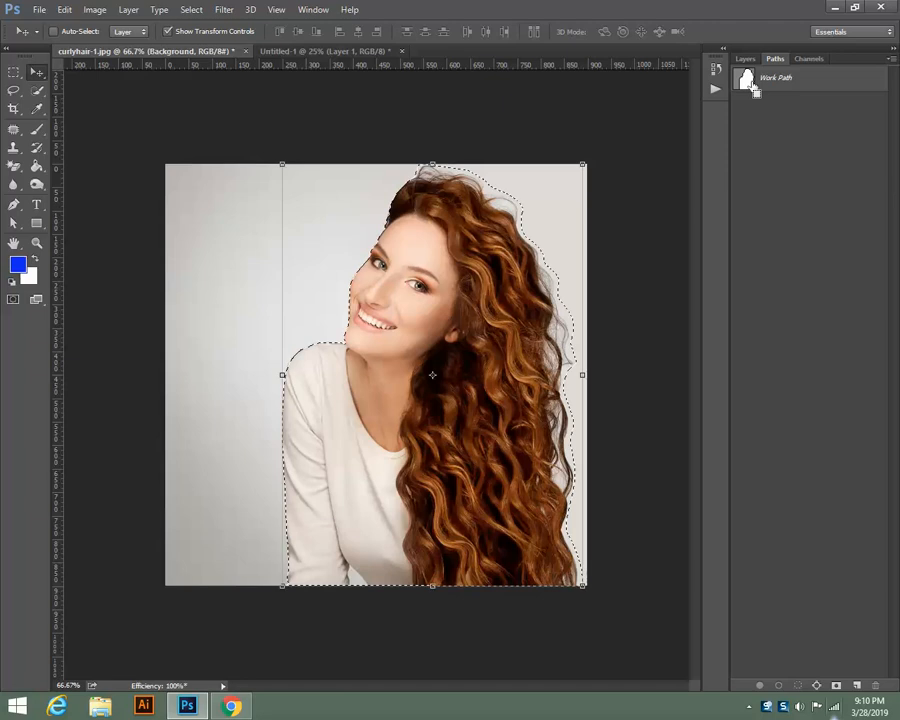
left_click(189, 10)
left_click(202, 65)
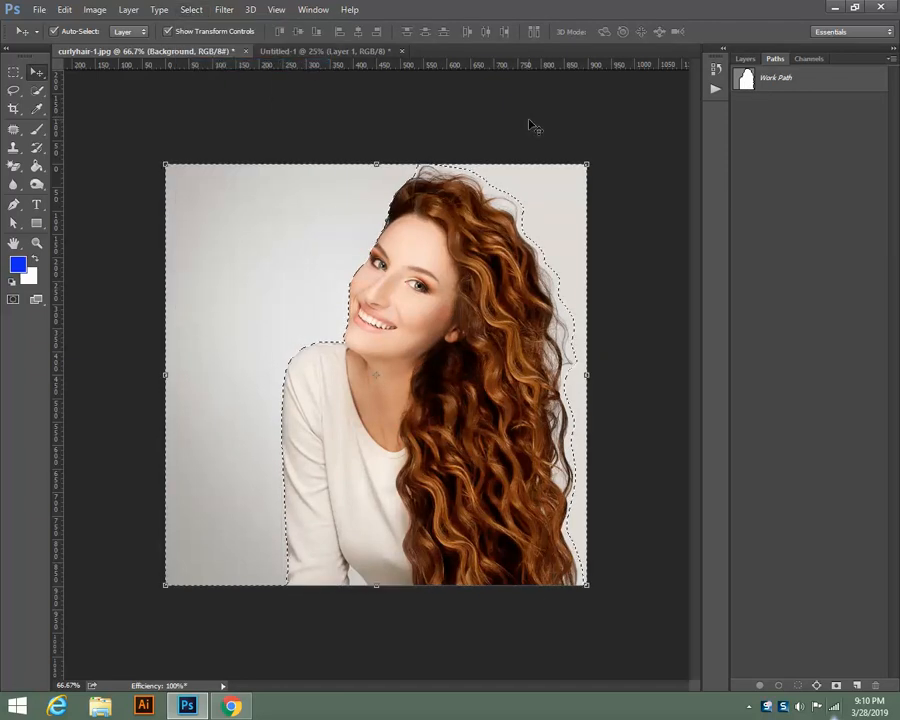
key("alt+BackSpace")
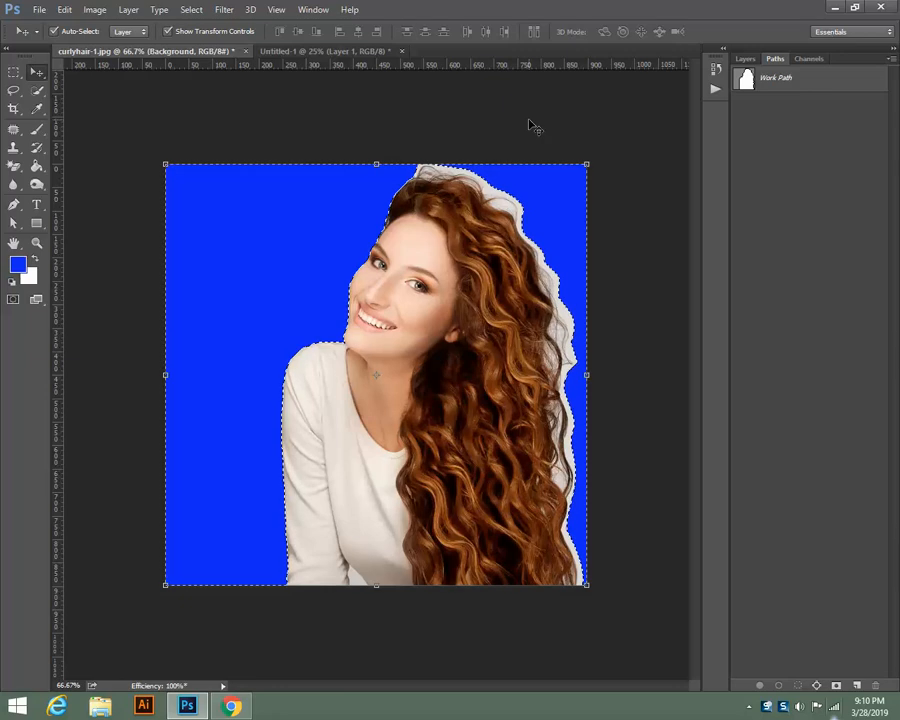
Undo the blue fill on the Background layer and clear the selection.
left_click(744, 59)
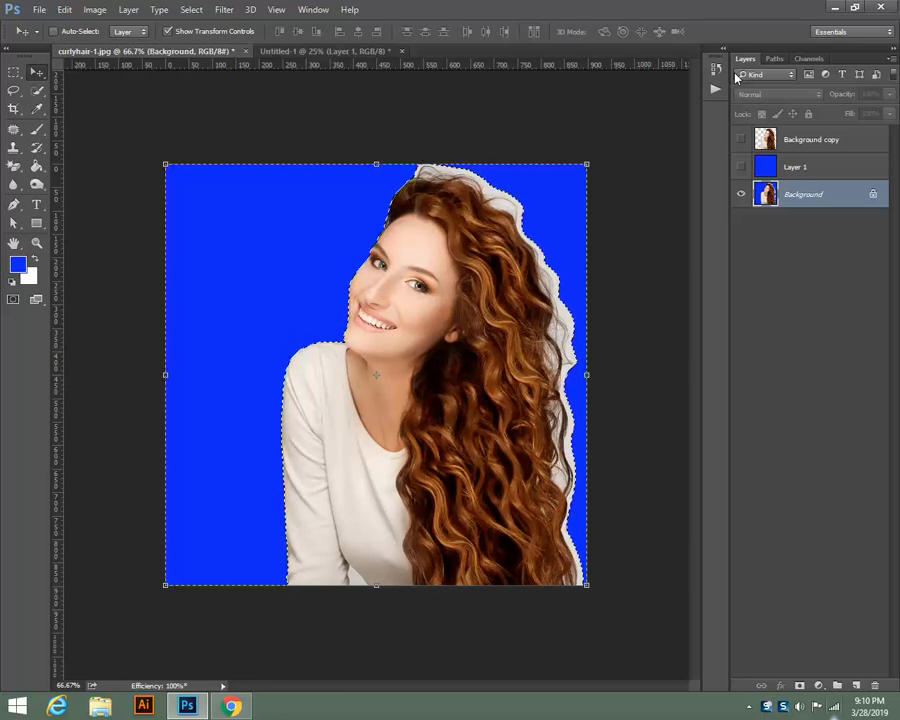
key("ctrl+z")
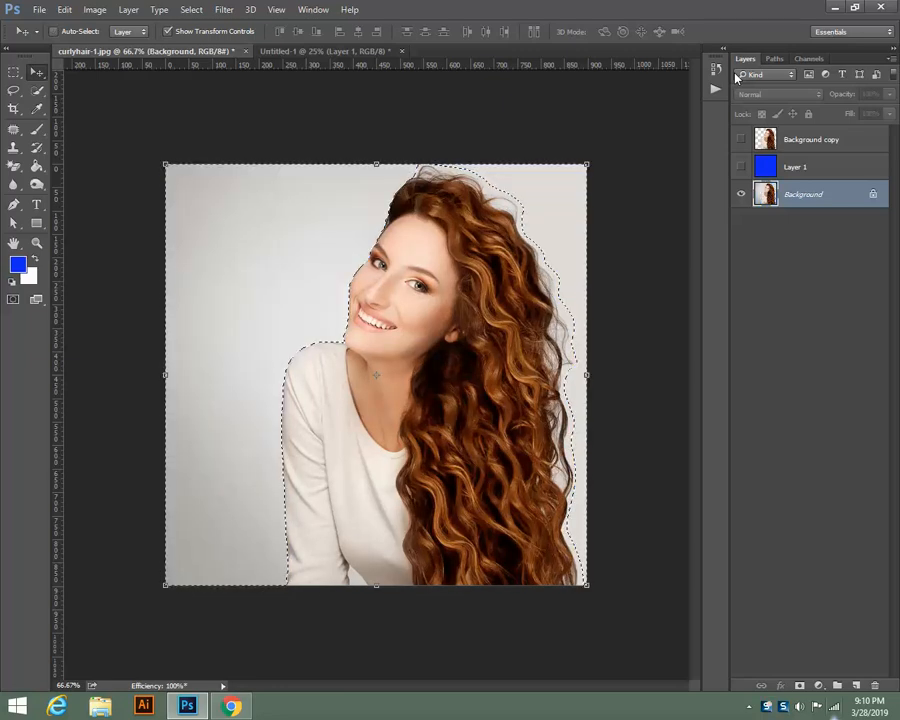
key("ctrl+d")
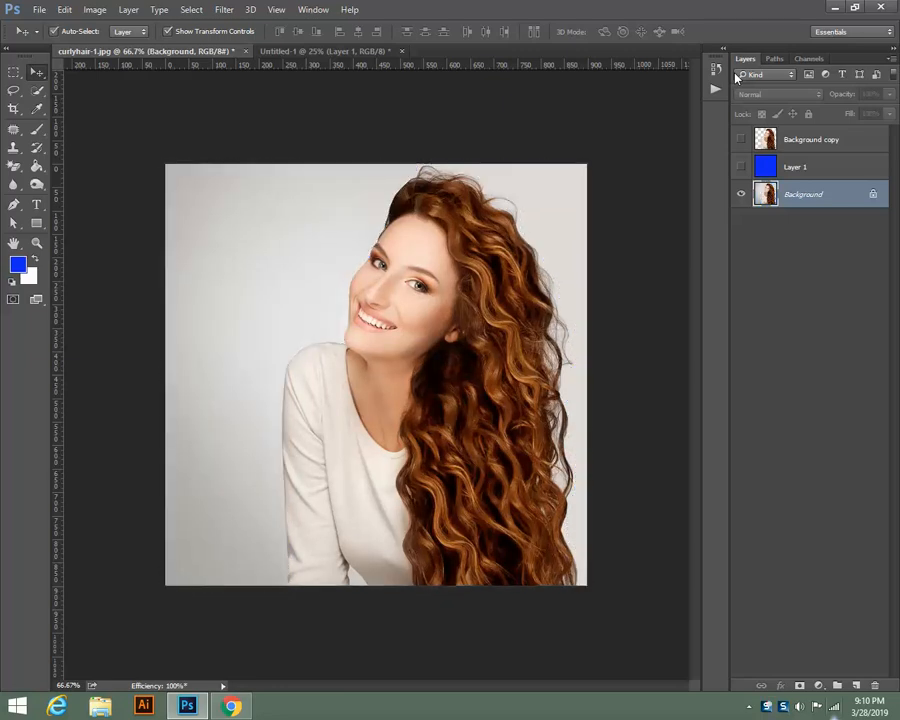